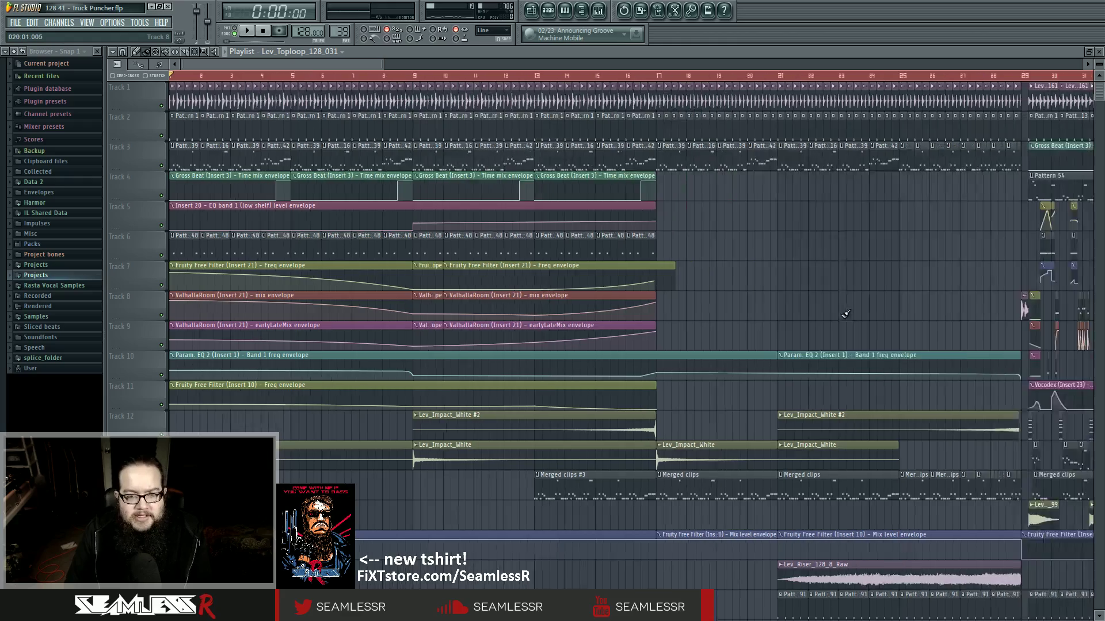
# Look over the whole arrangement and open the Massive and Massive #2 synths to view their patches.
pyautogui.scroll(6, 844, 325)
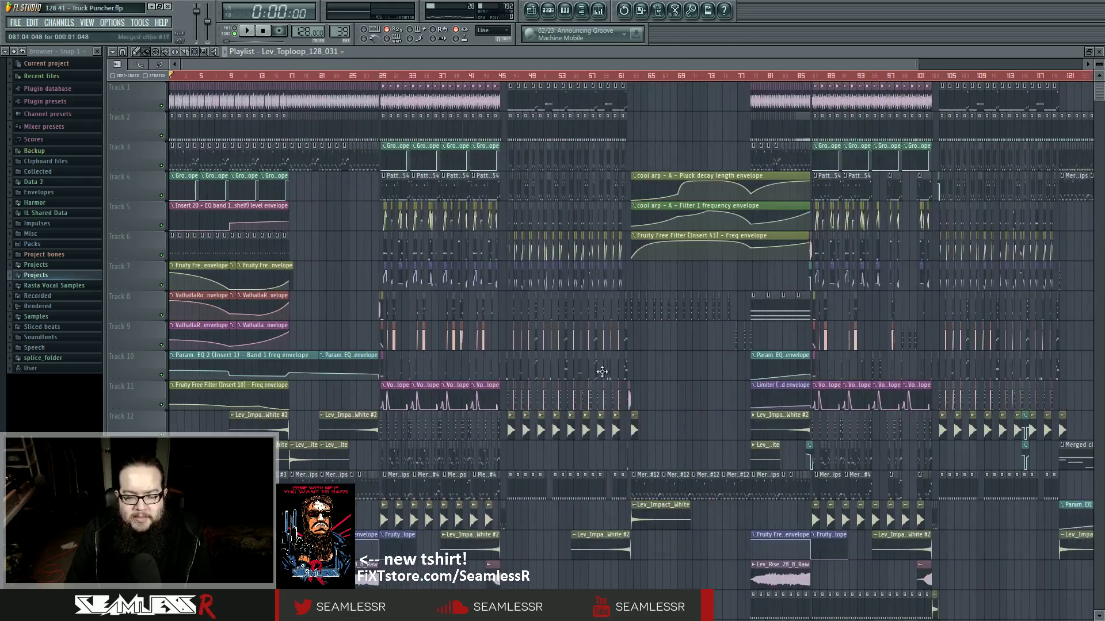
pyautogui.hscroll(-3, 691, 305)
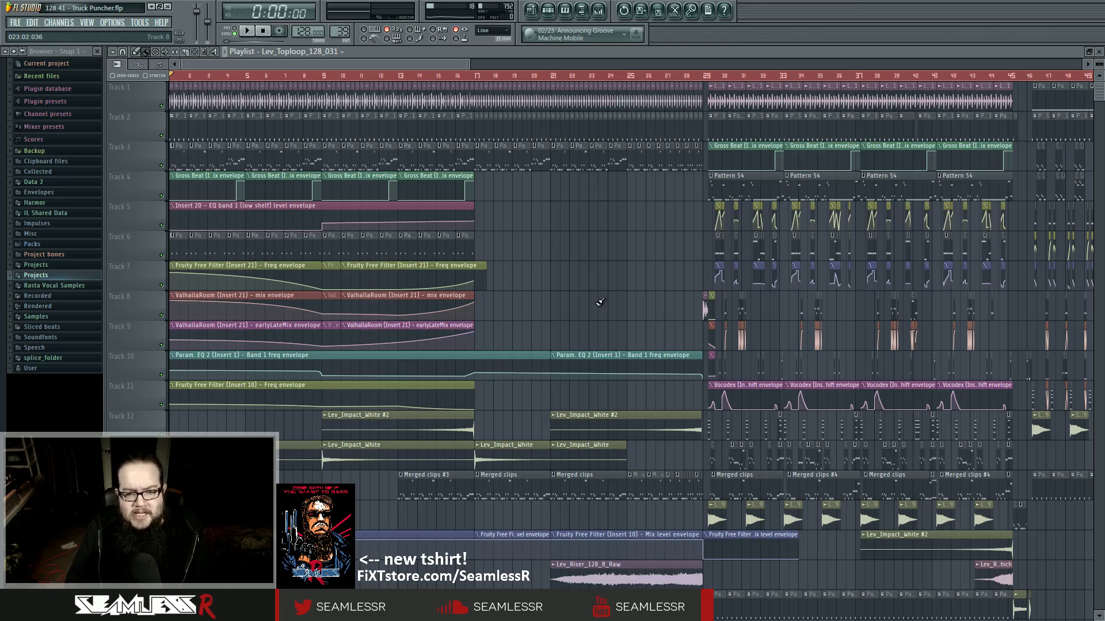
pyautogui.click(547, 10)
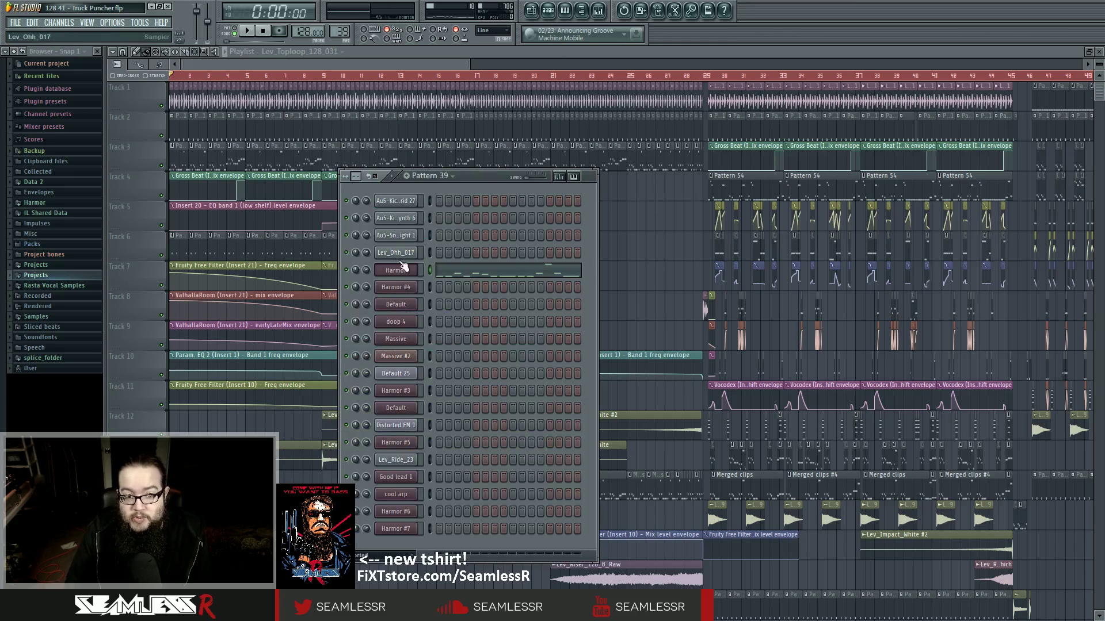
pyautogui.click(397, 340)
pyautogui.moveTo(366, 166); pyautogui.dragTo(661, 166)
pyautogui.click(397, 356)
pyautogui.moveTo(489, 144); pyautogui.dragTo(841, 184)
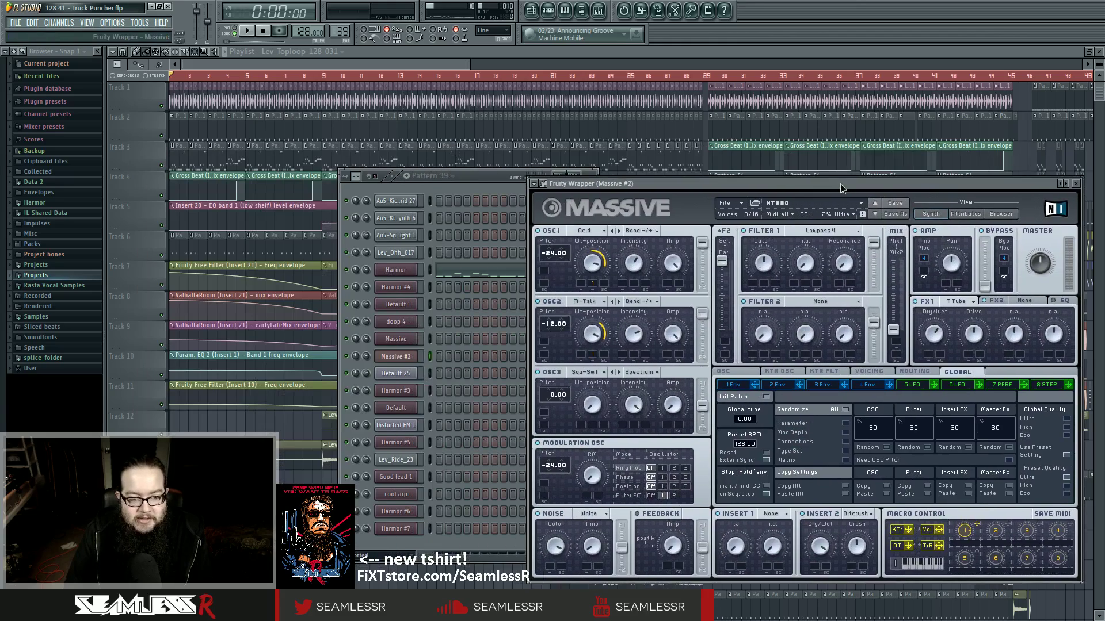
pyautogui.click(148, 102)
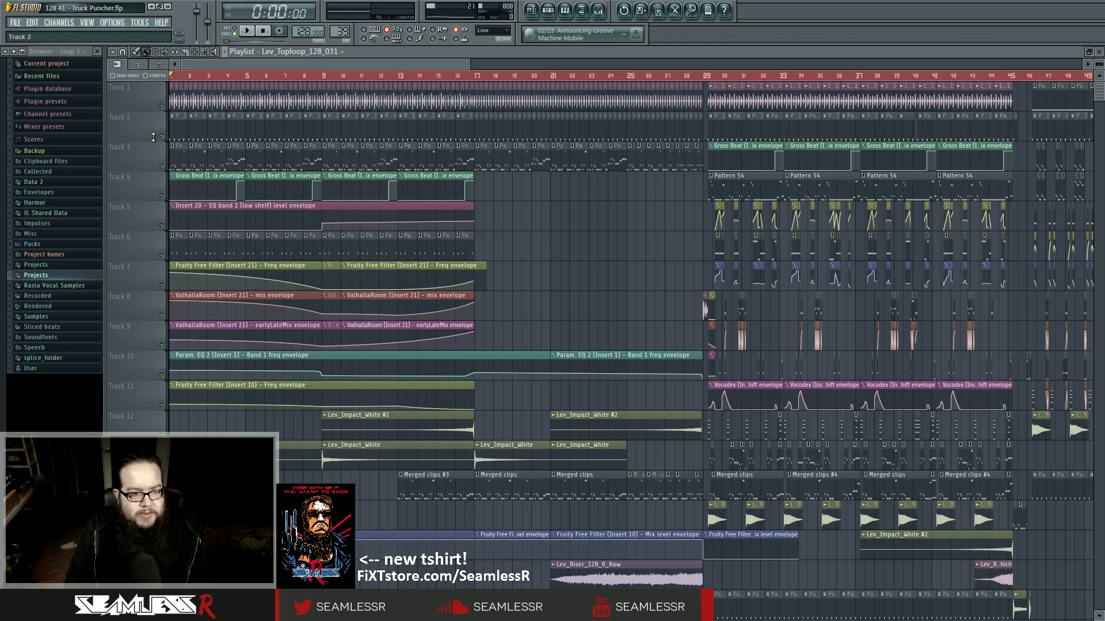
# Solo playlist Track 3 and examine the notes of Pattern 39 and Merged clips #3 in the piano roll.
pyautogui.keyDown('ctrl'); pyautogui.click(161, 165); pyautogui.keyUp('ctrl')
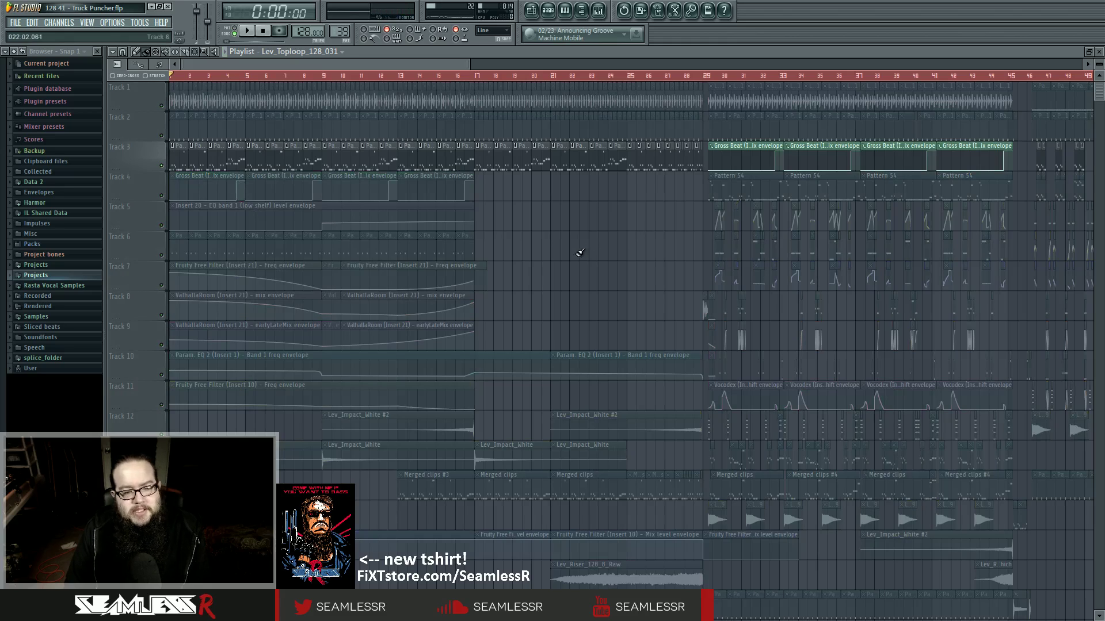
pyautogui.scroll(5, 133, 304)
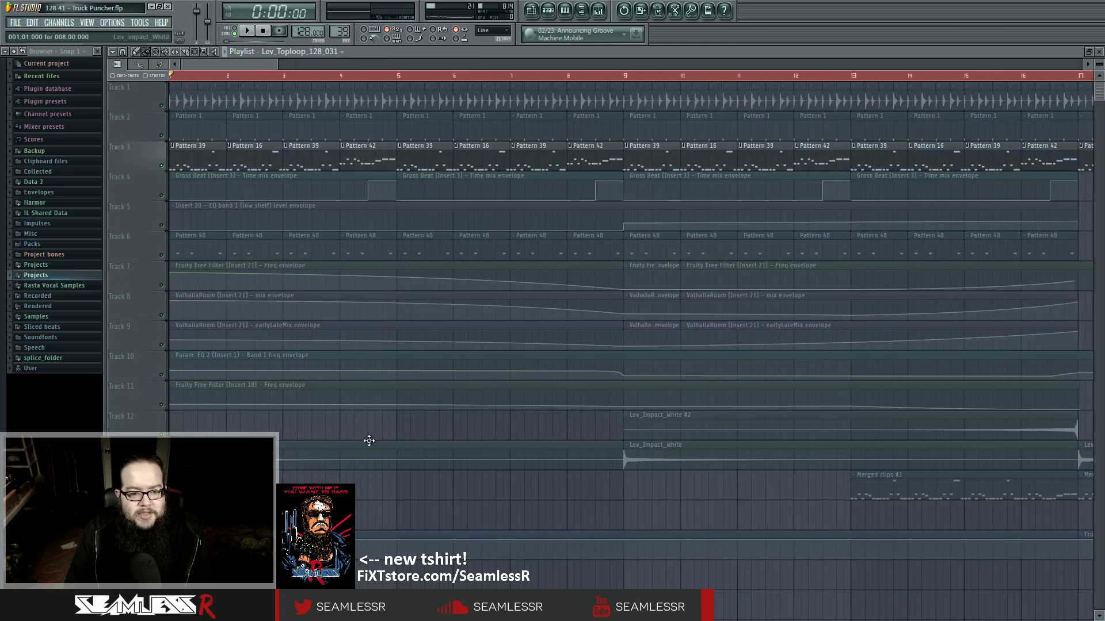
pyautogui.doubleClick(192, 165)
pyautogui.click(532, 10)
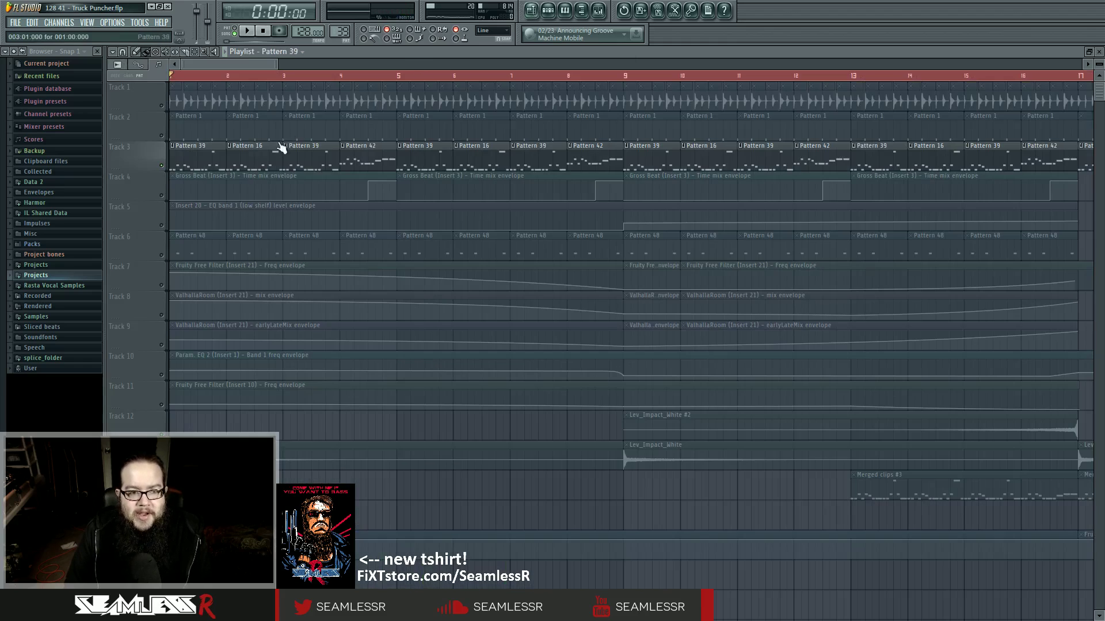
pyautogui.doubleClick(901, 474)
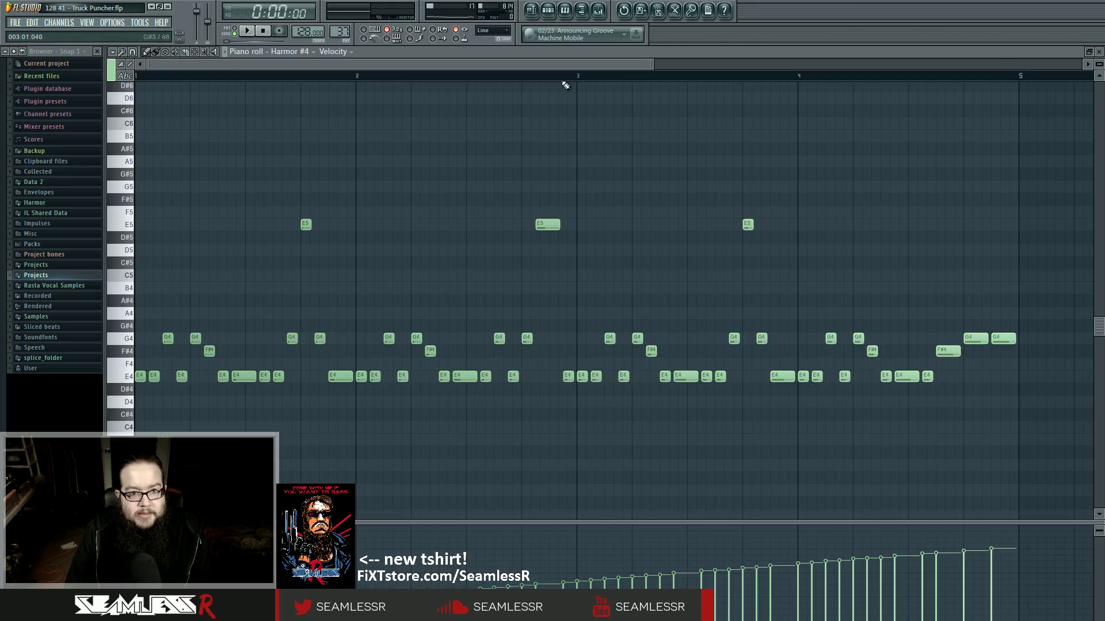
pyautogui.press('F5')
# Play the soloed Track 3 briefly and place the mixer over the lower part of the playlist.
pyautogui.press('space')
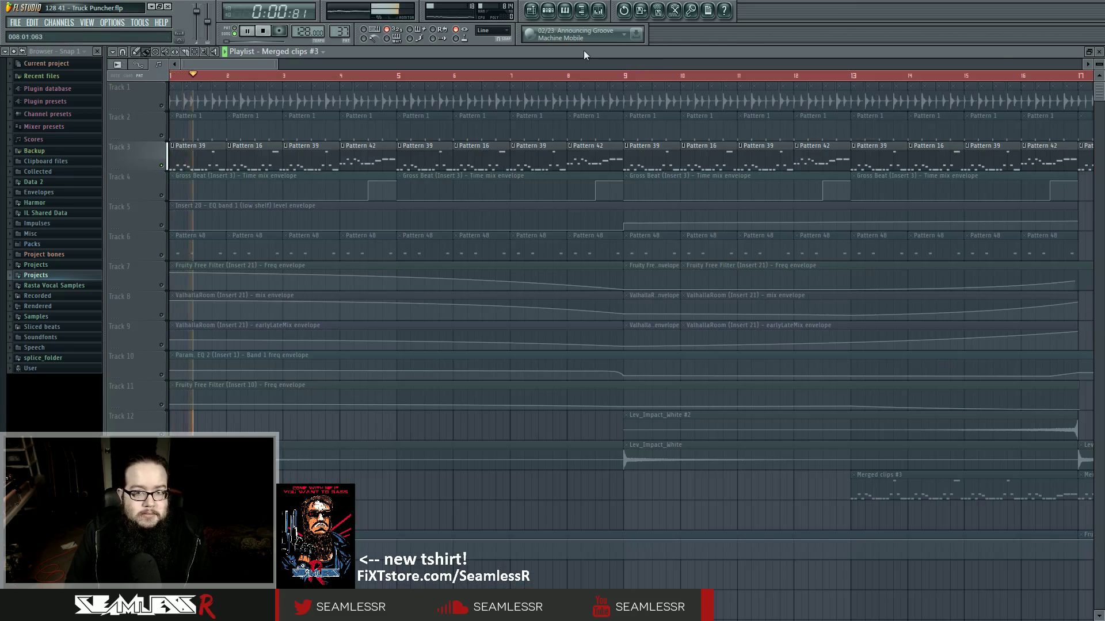
pyautogui.press('F9')
pyautogui.press('space')
pyautogui.click(594, 455)
pyautogui.moveTo(604, 406); pyautogui.dragTo(548, 335)
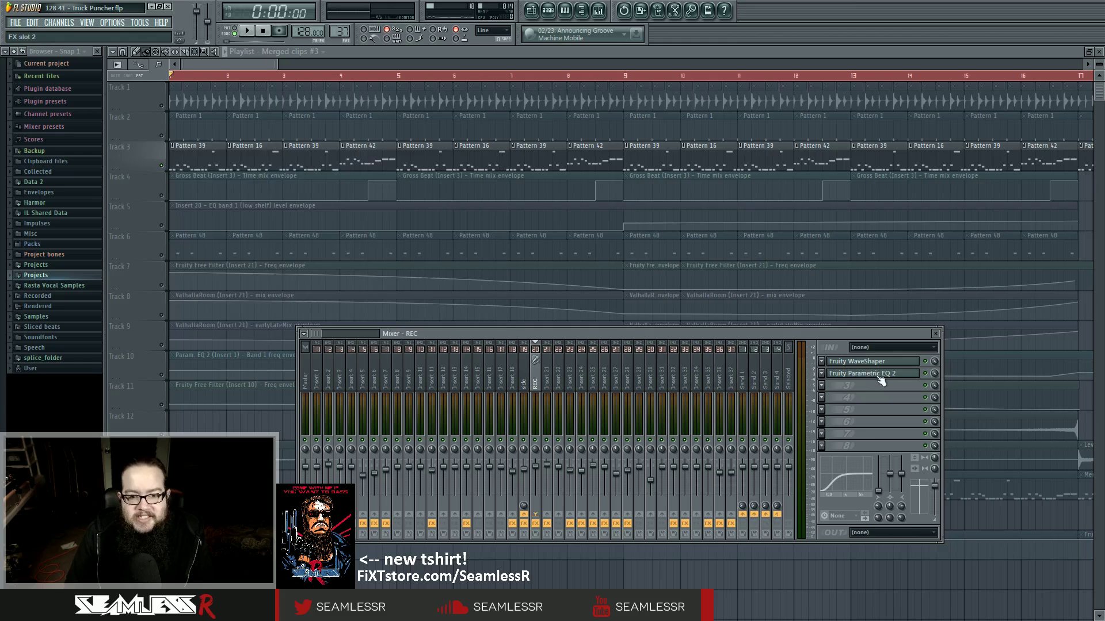
# Examine the Fruity Parametric EQ 2 on the side mixer track, and return to the REC track's effects.
pyautogui.click(525, 384)
pyautogui.click(893, 368)
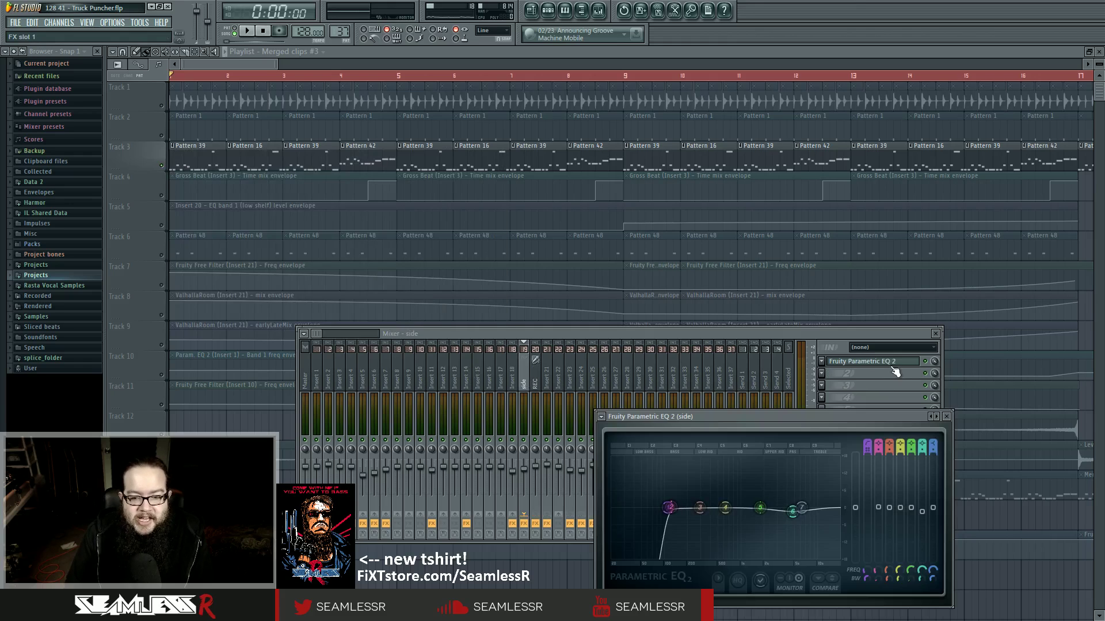
pyautogui.click(895, 371)
pyautogui.click(535, 381)
pyautogui.click(548, 390)
pyautogui.click(535, 382)
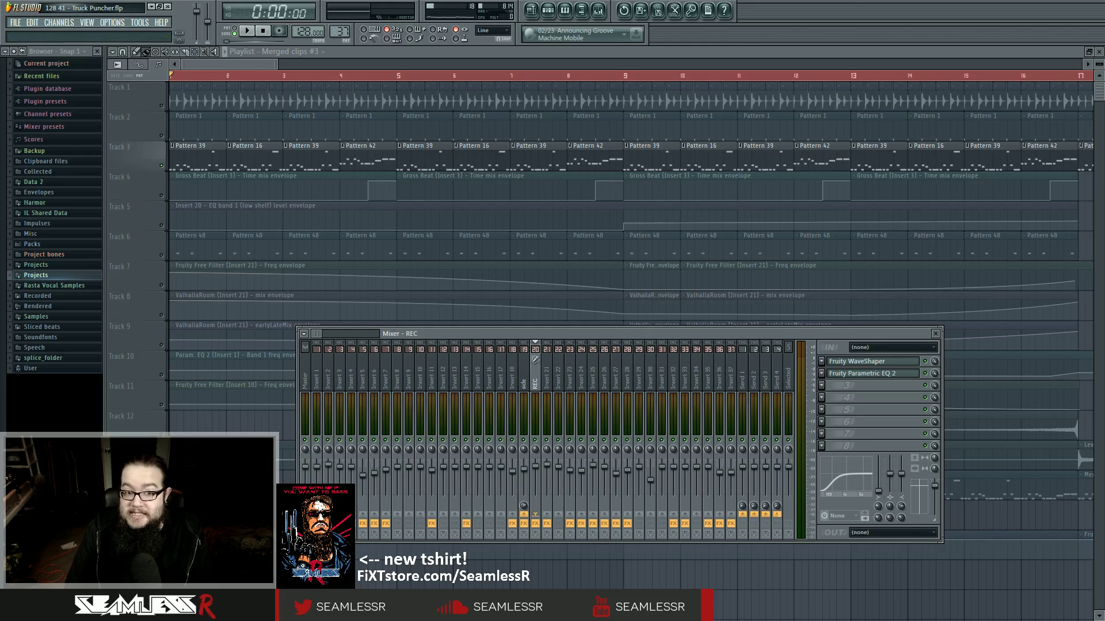
# Turn off the Track 3 solo and open the Harmor #4 synth with its channel settings.
pyautogui.click(160, 197)
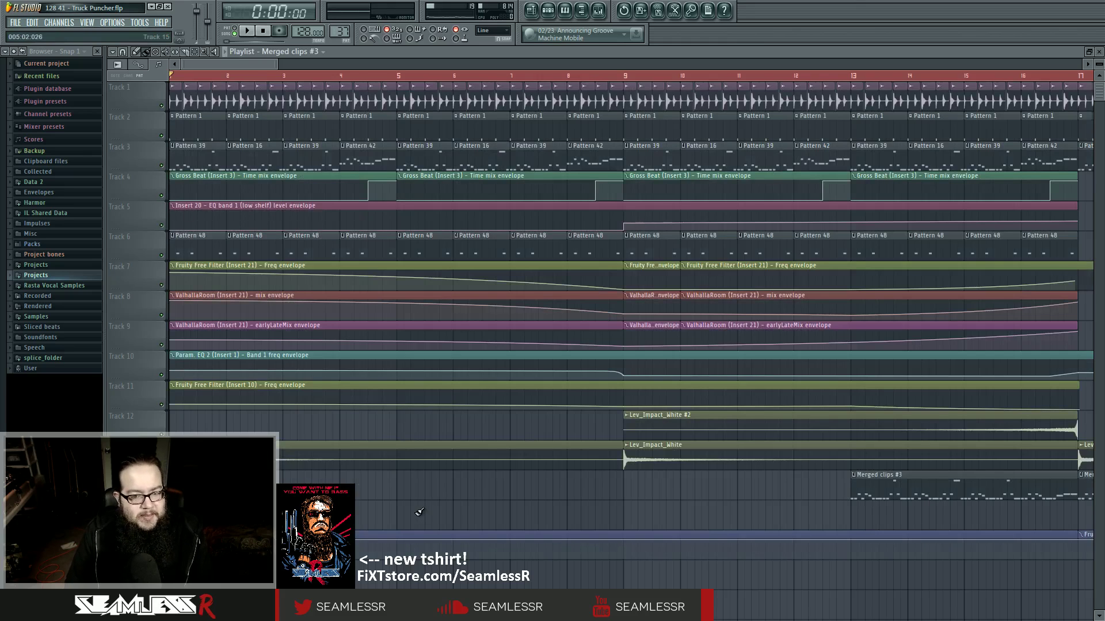
pyautogui.scroll(-4, 418, 511)
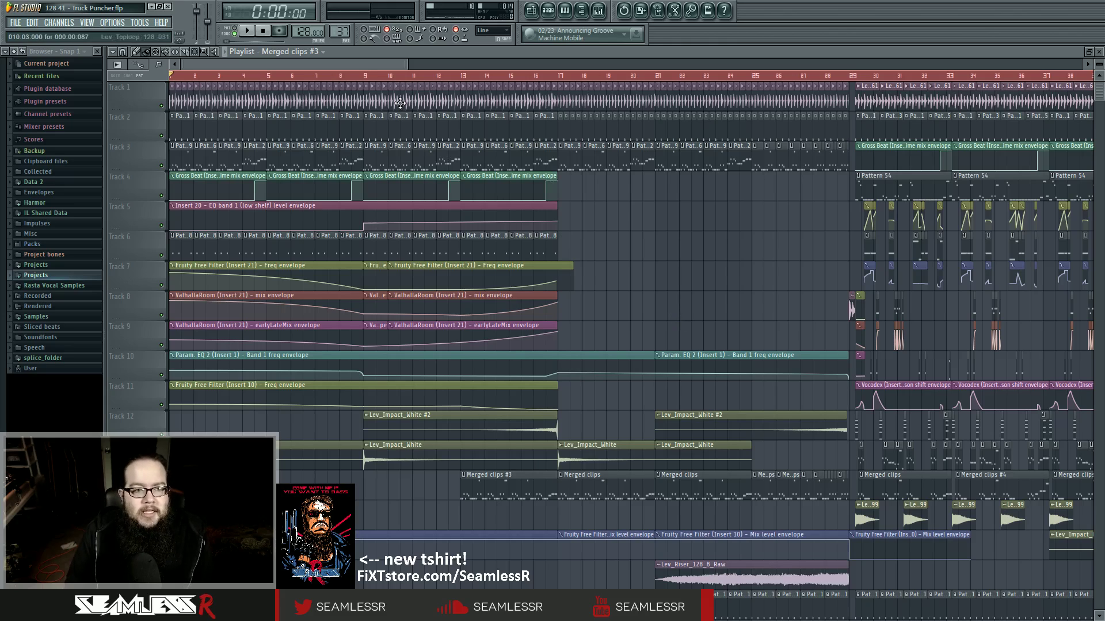
pyautogui.click(548, 10)
pyautogui.click(396, 287)
pyautogui.moveTo(495, 331); pyautogui.dragTo(499, 242)
pyautogui.click(724, 221)
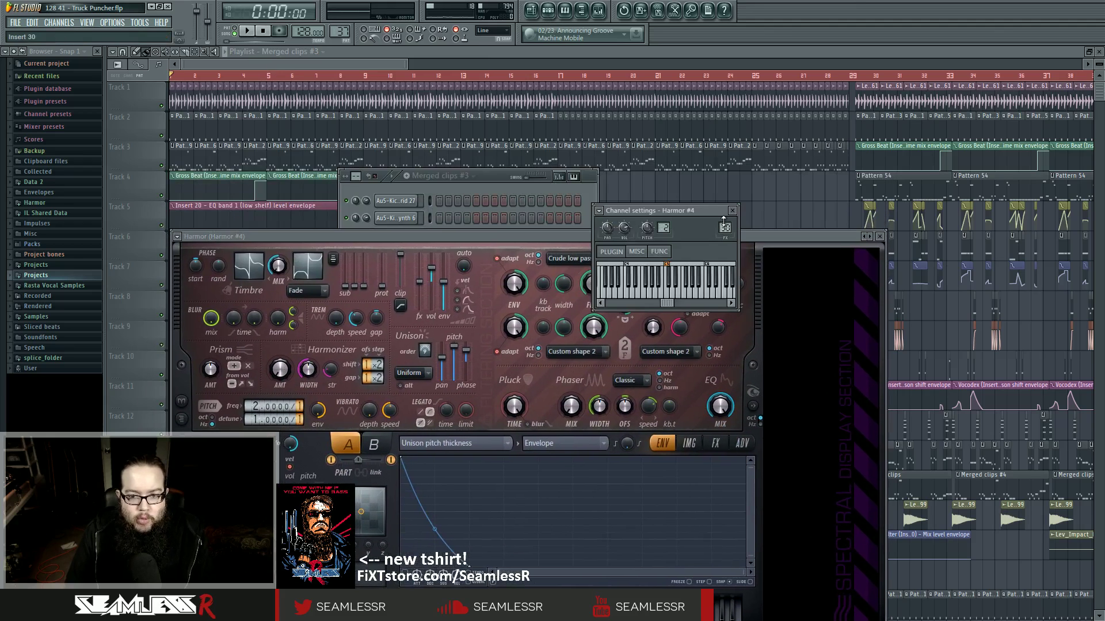
# Play the song while checking which mixer track the Harmor #4 channel is routed to.
pyautogui.click(724, 228)
pyautogui.press('space')
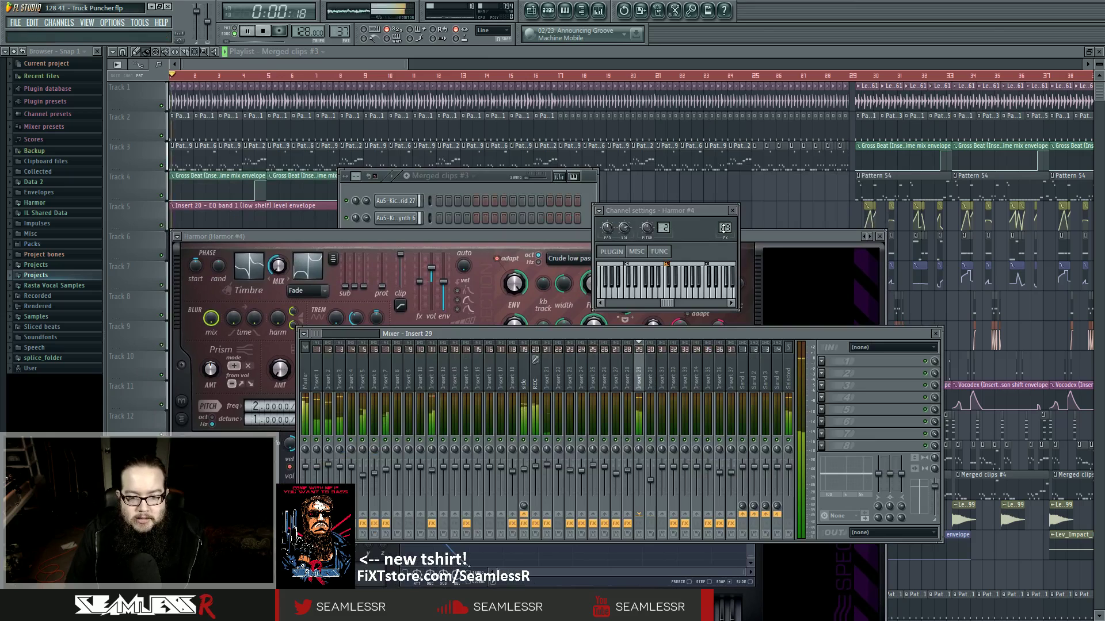
pyautogui.click(488, 177)
pyautogui.press('space')
pyautogui.click(392, 288)
pyautogui.click(723, 228)
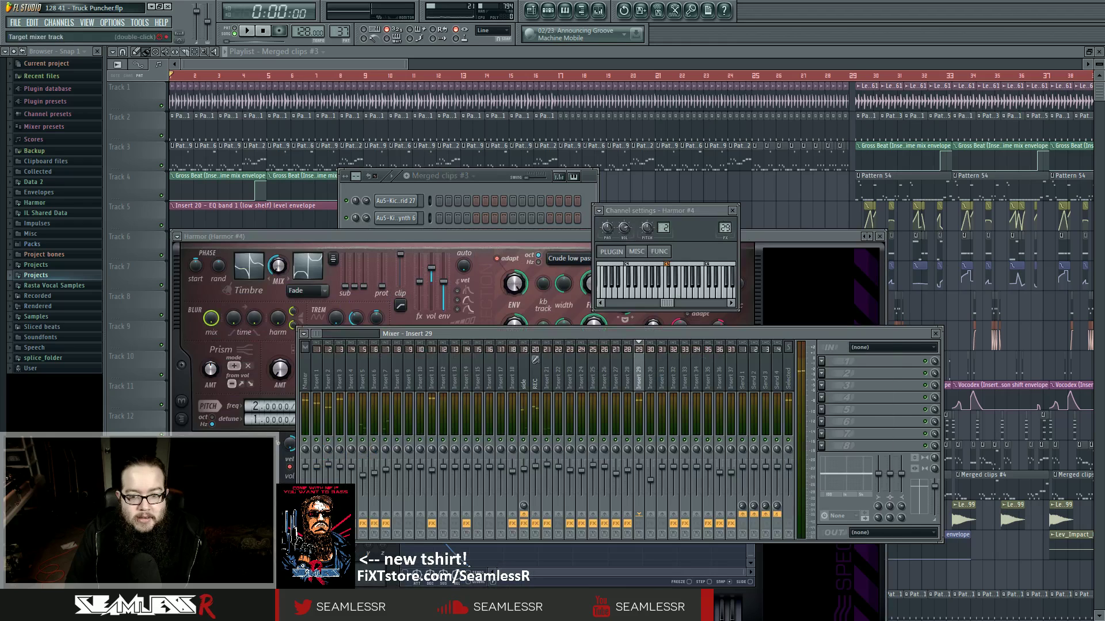
pyautogui.press('space')
pyautogui.press('space')
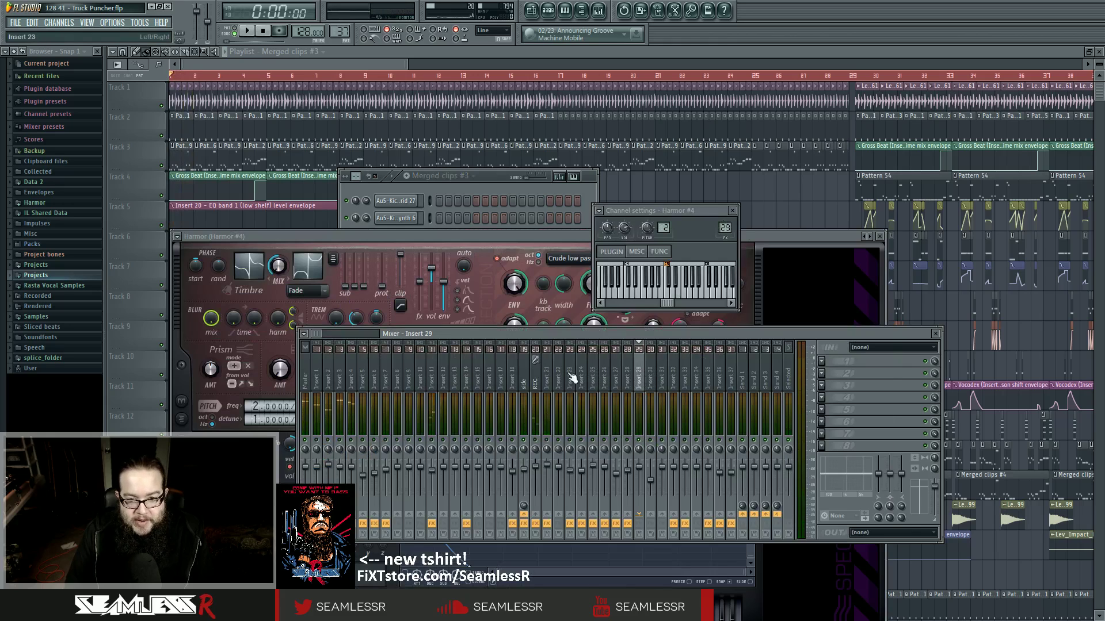
# Examine the Fruity WaveShaper and Fruity Parametric EQ 2 settings on the REC mixer track.
pyautogui.click(536, 380)
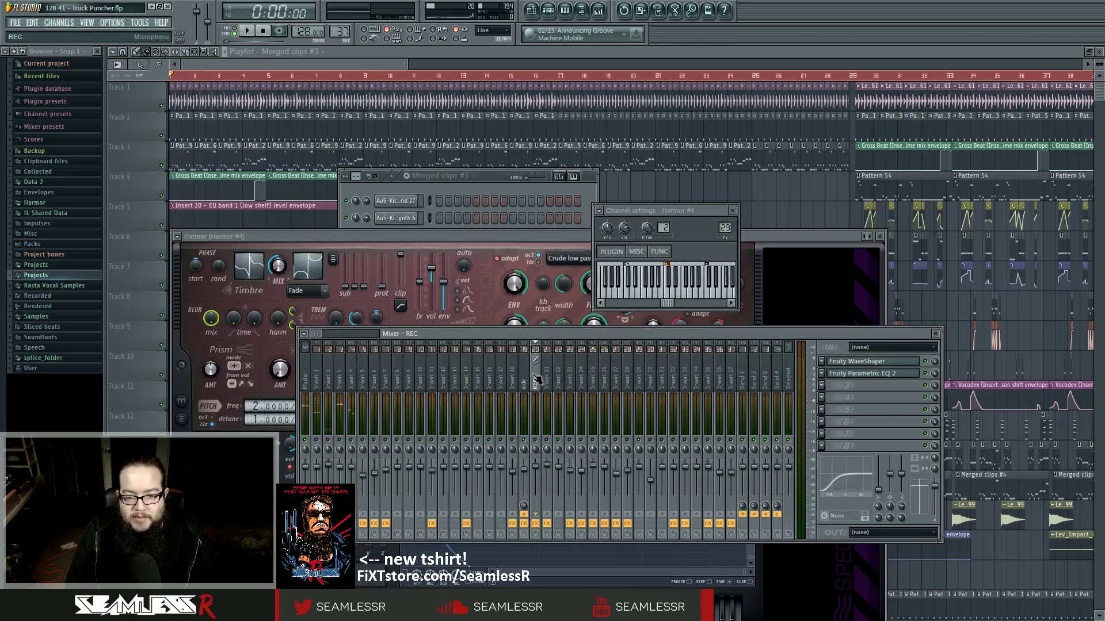
pyautogui.click(895, 362)
pyautogui.click(893, 374)
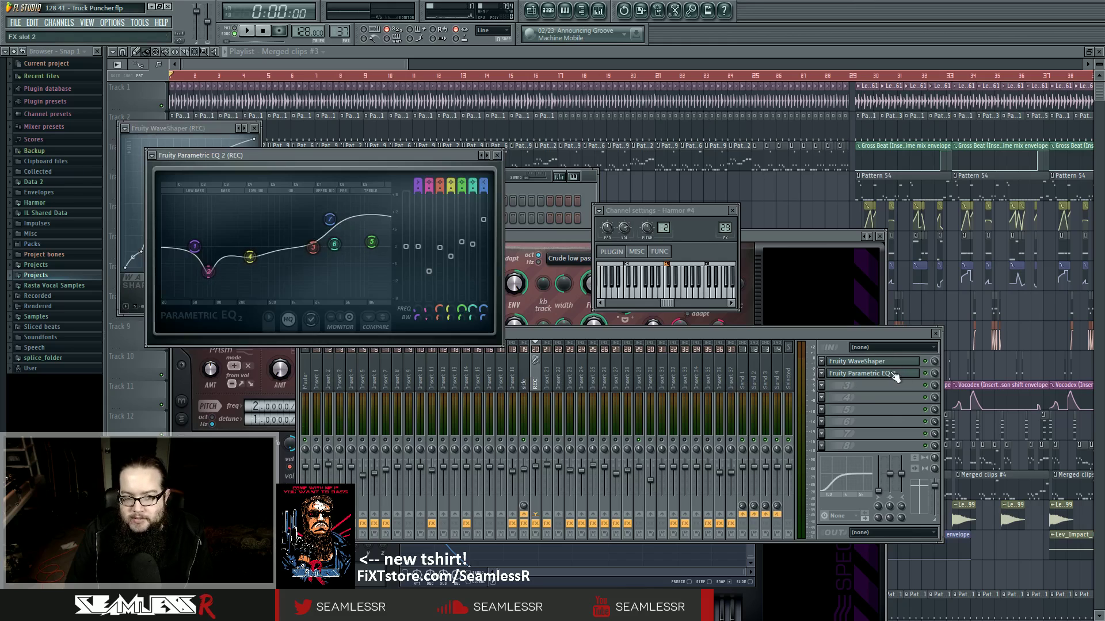
pyautogui.click(893, 374)
pyautogui.click(896, 362)
# Rearrange the mixer and Harmor #4 windows so the full Harmor #4 interface can be viewed.
pyautogui.moveTo(544, 235); pyautogui.dragTo(567, 426)
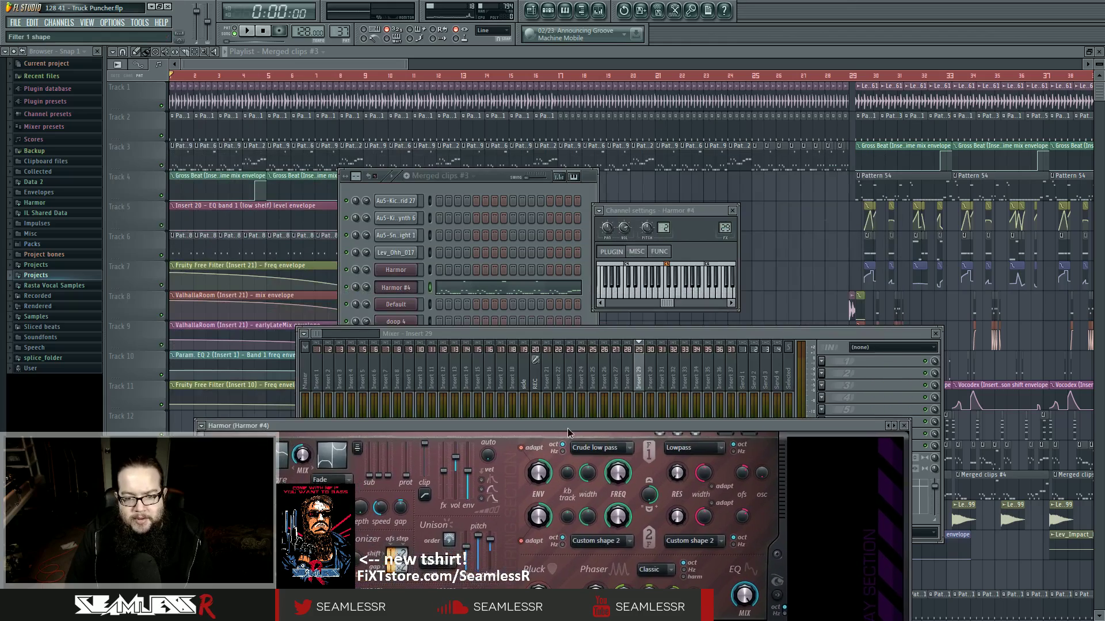
pyautogui.click(622, 332)
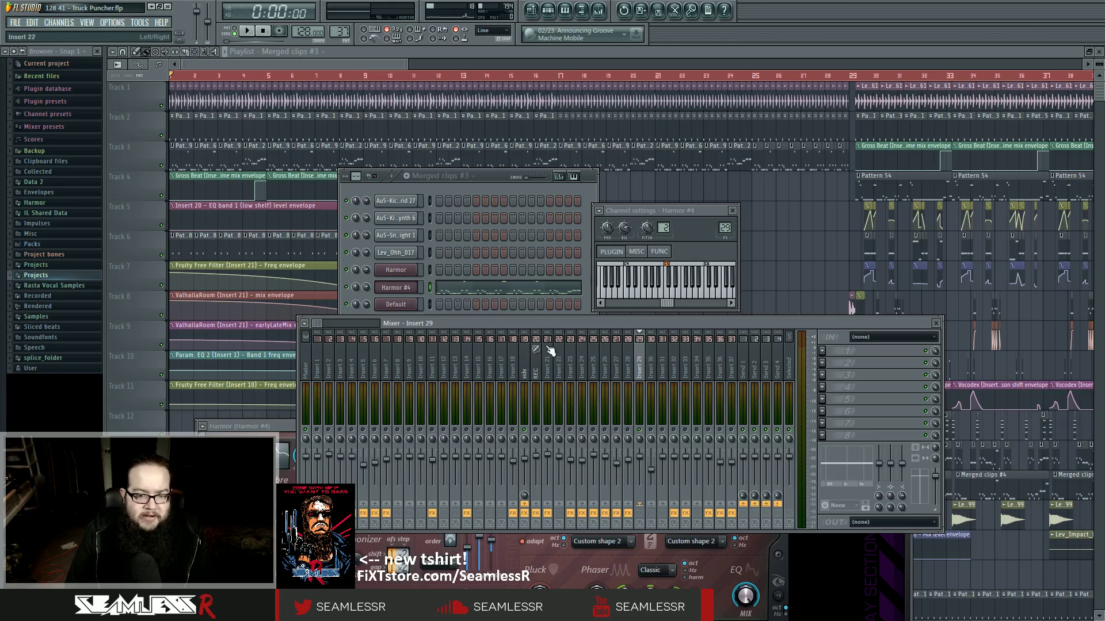
pyautogui.moveTo(273, 429); pyautogui.dragTo(287, 150)
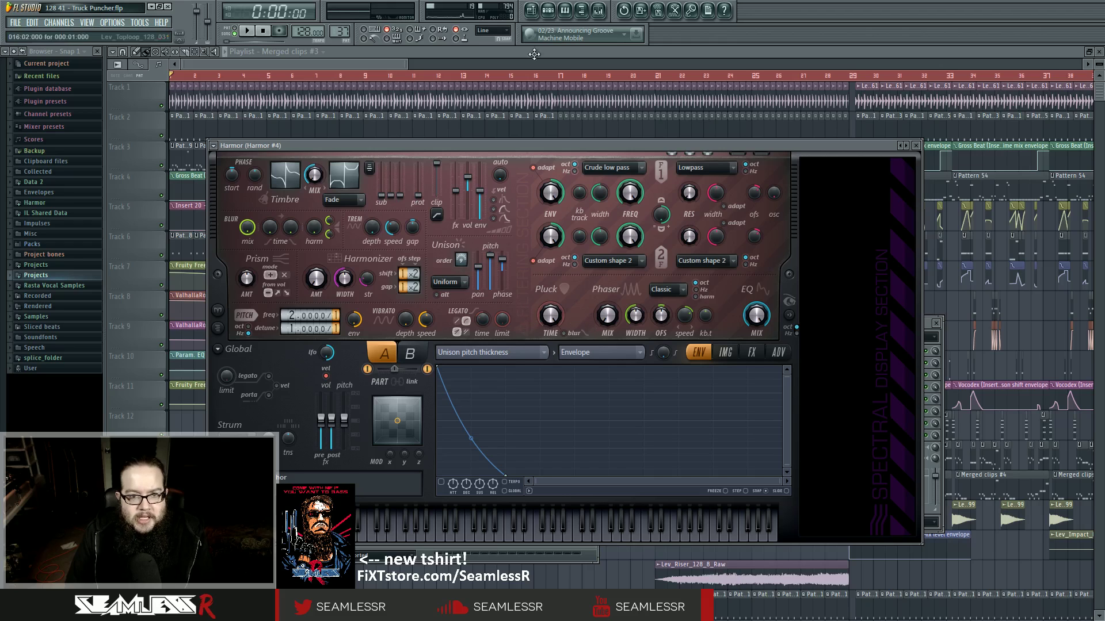
pyautogui.click(547, 9)
pyautogui.click(411, 293)
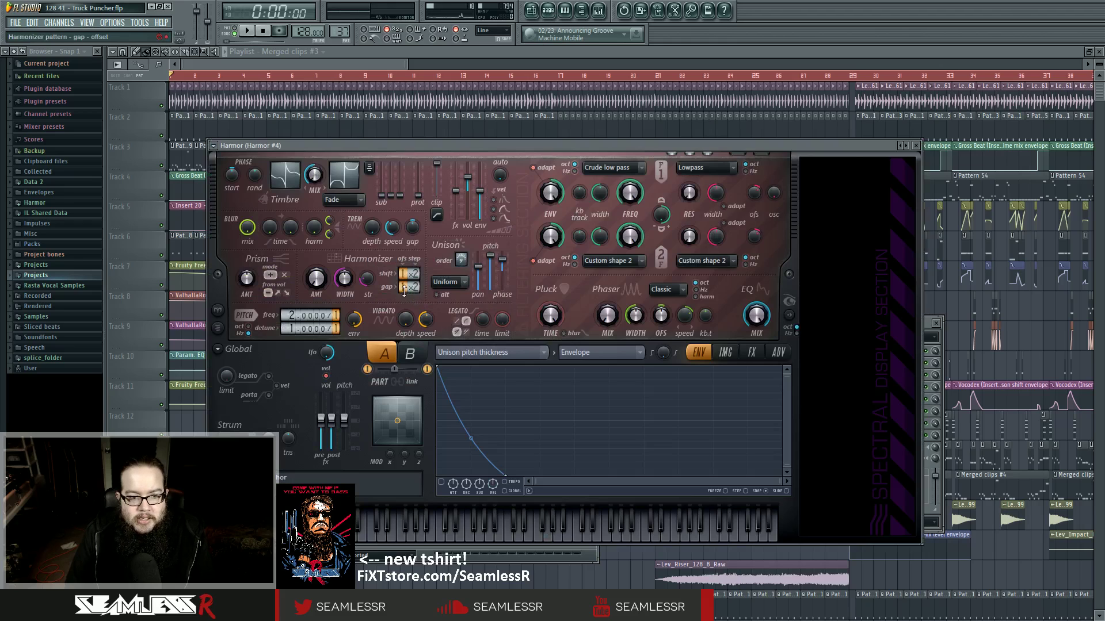
# Display Harmor #4's Local EQ shape and its piano roll notes while the song plays, and stop playback.
pyautogui.press('space')
pyautogui.click(525, 353)
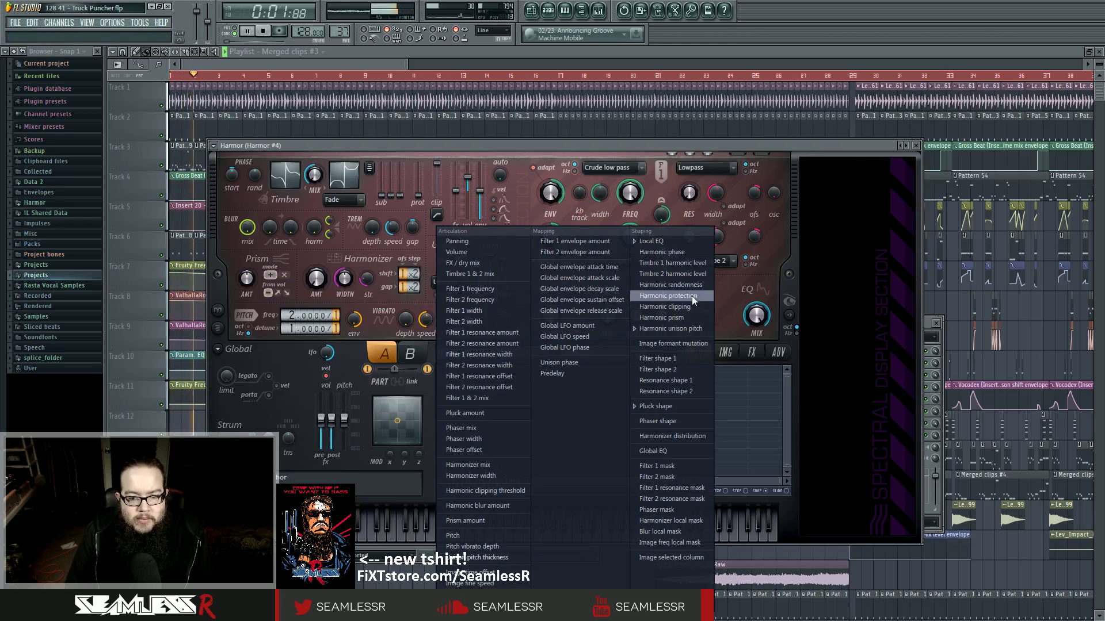
pyautogui.click(652, 241)
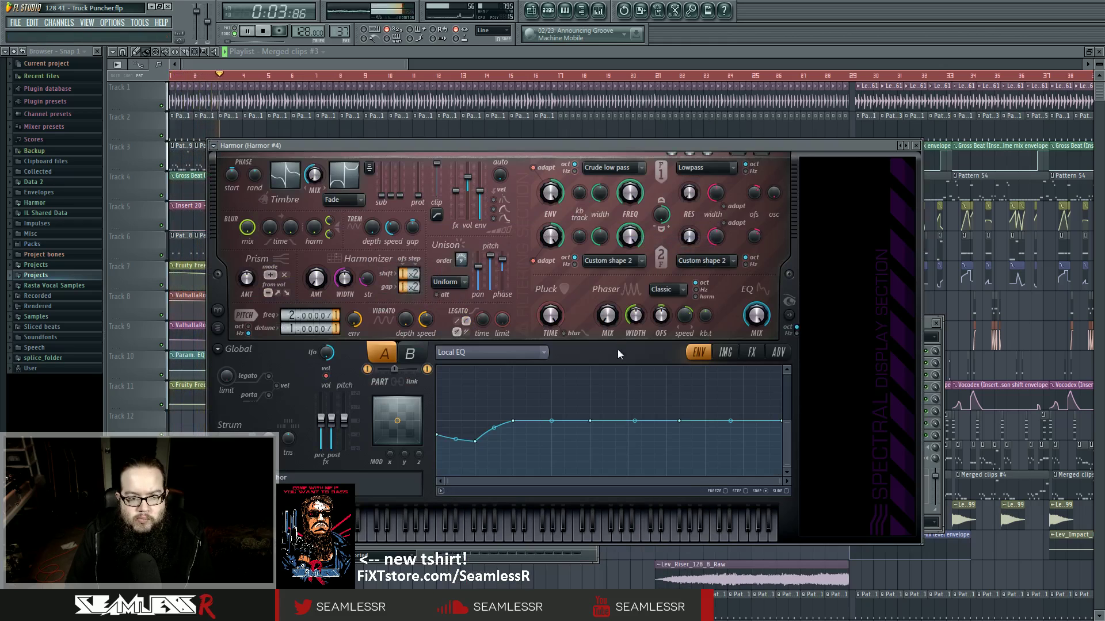
pyautogui.click(564, 12)
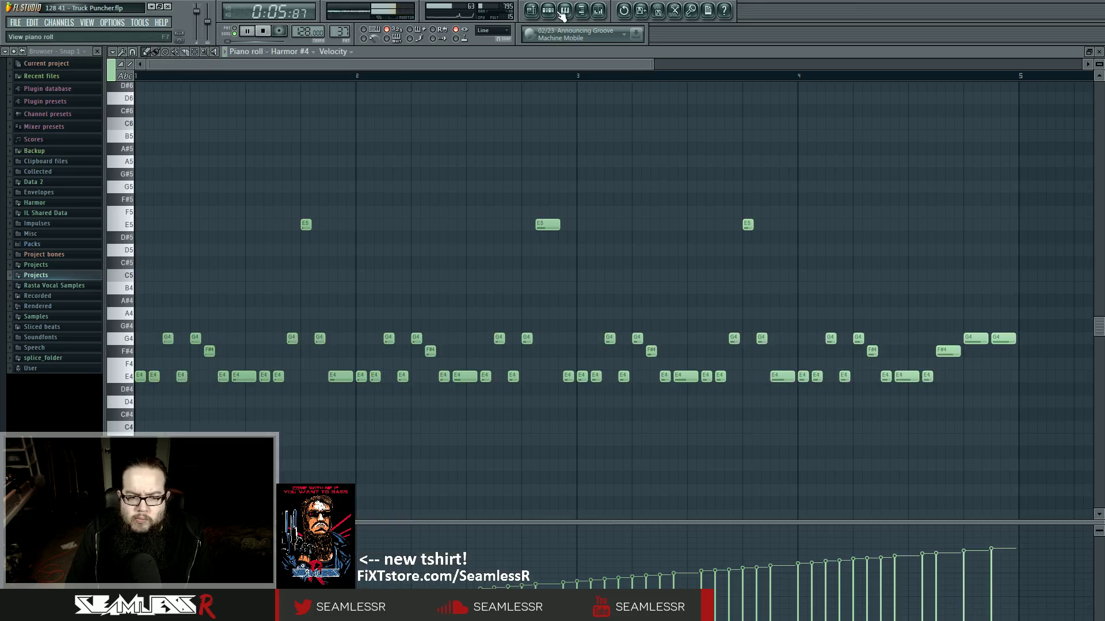
pyautogui.press('space')
# Open the Harmor synth that plays Pattern 39 and listen to it.
pyautogui.click(536, 14)
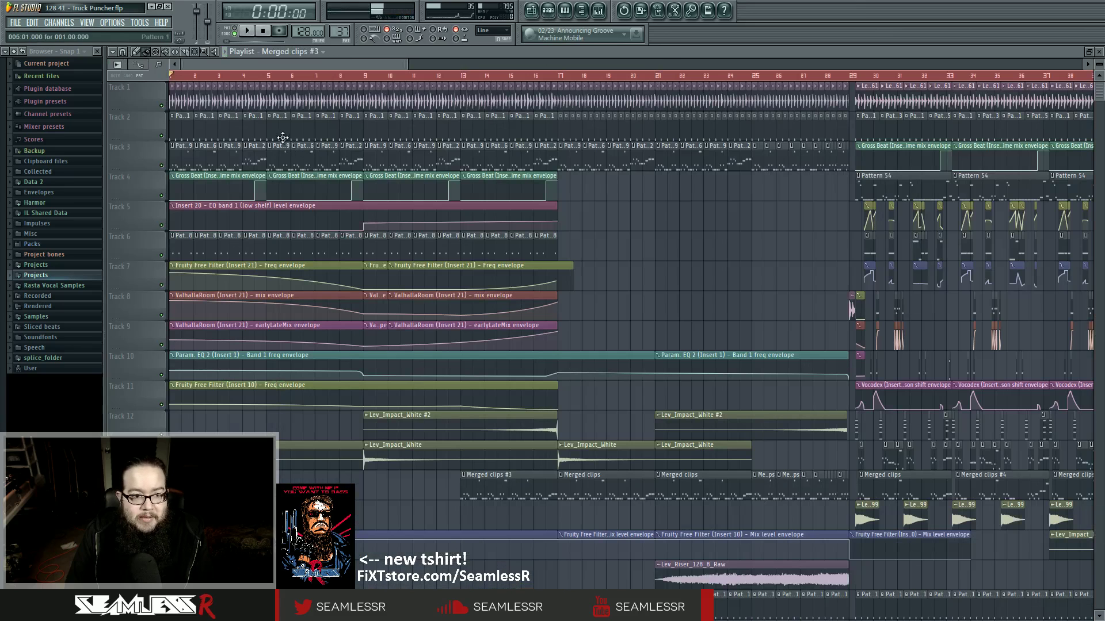
pyautogui.click(536, 13)
pyautogui.click(548, 11)
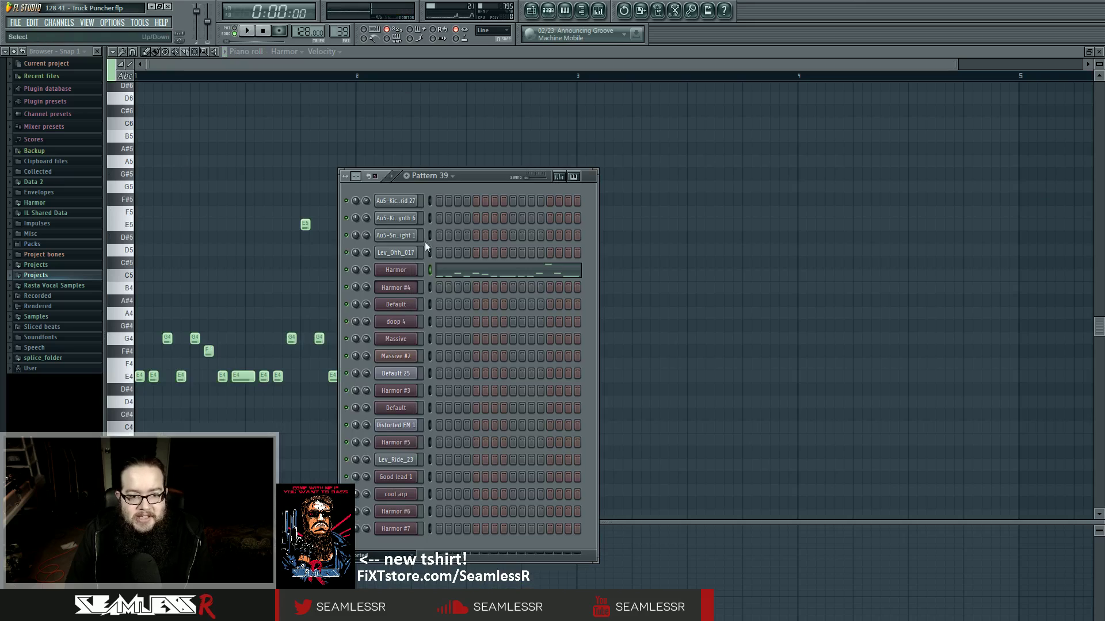
pyautogui.click(406, 277)
pyautogui.press('space')
pyautogui.press('space')
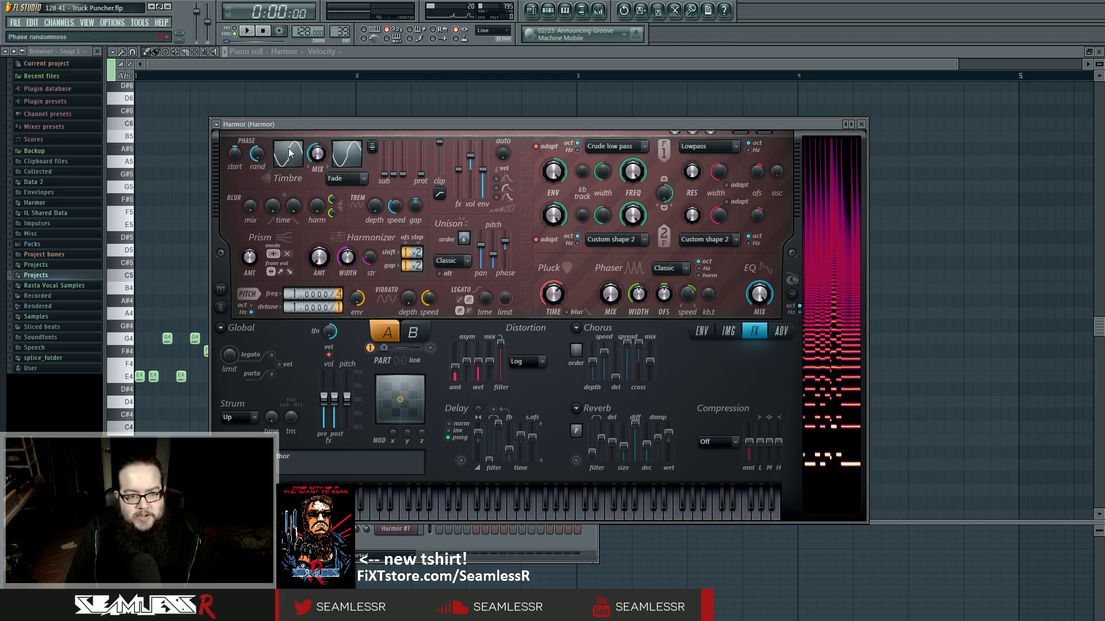
# Adjust the phase randomness in the Harmor synth and bring back the channel list for Pattern 39.
pyautogui.moveTo(263, 158); pyautogui.dragTo(264, 144)
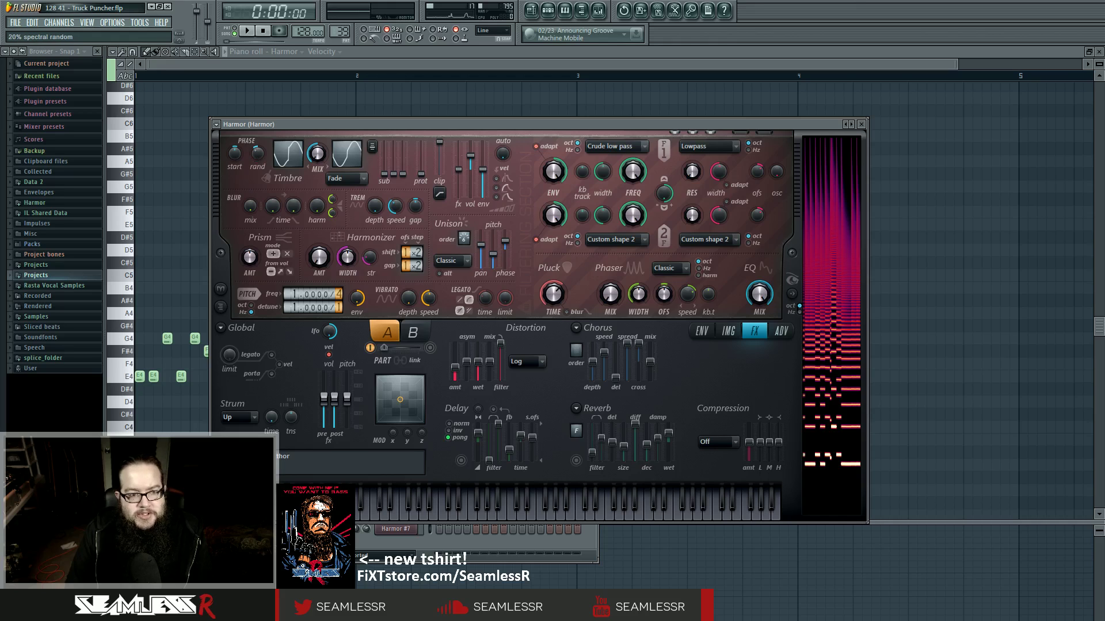
pyautogui.moveTo(263, 159); pyautogui.dragTo(263, 159)
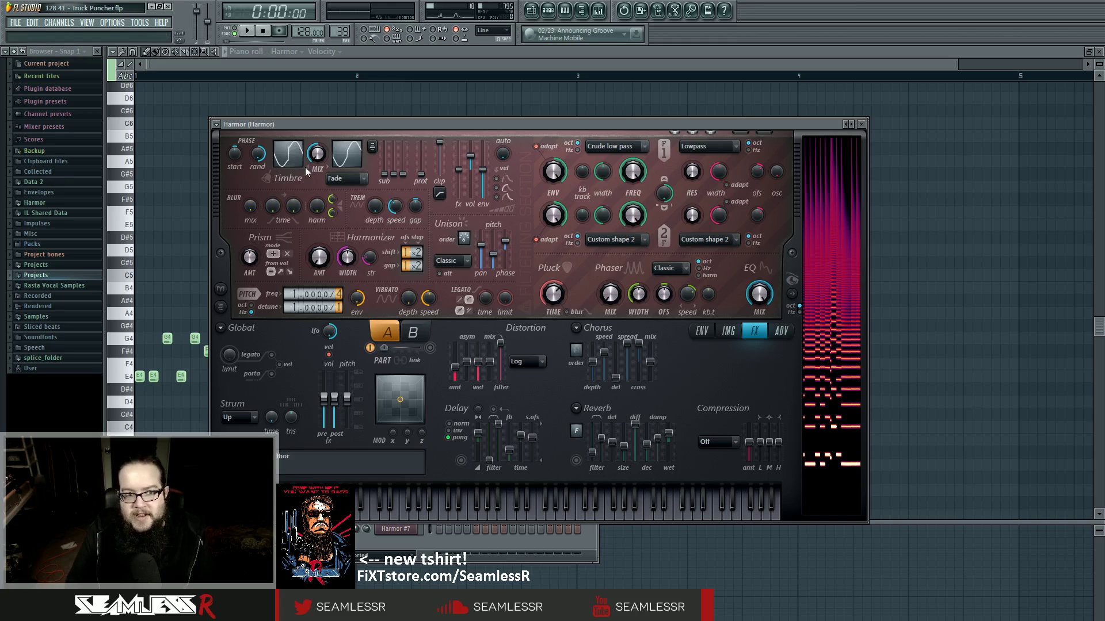
pyautogui.moveTo(257, 153); pyautogui.dragTo(258, 132)
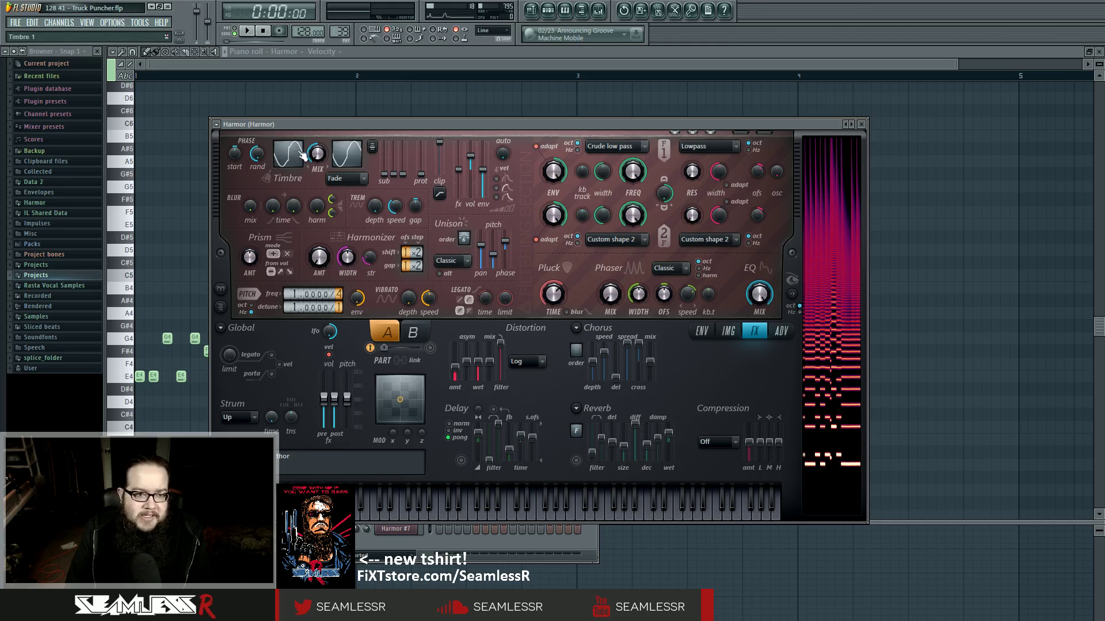
pyautogui.press('F6')
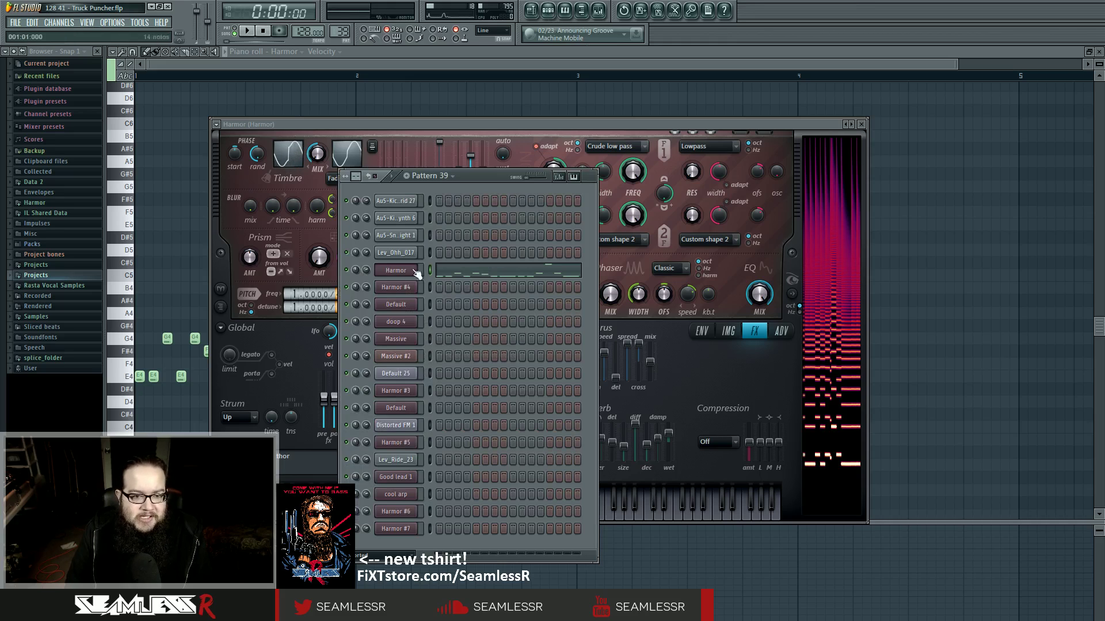
# Reopen the Harmor synth from Pattern 39's channel list and display its Local EQ shape.
pyautogui.click(396, 290)
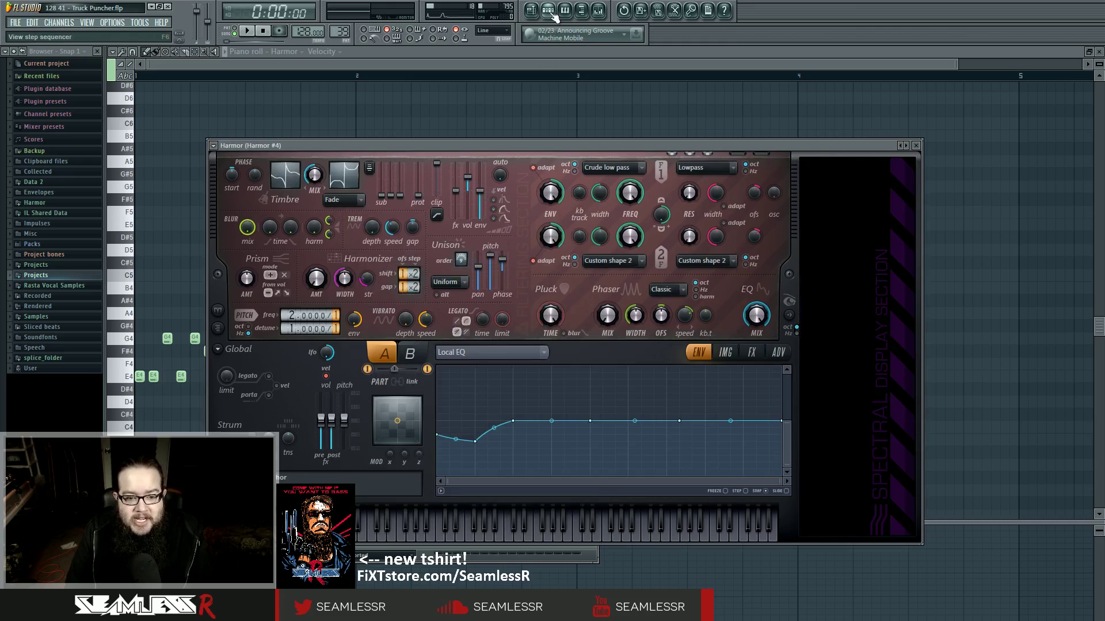
pyautogui.press('F6')
pyautogui.click(397, 276)
pyautogui.click(701, 331)
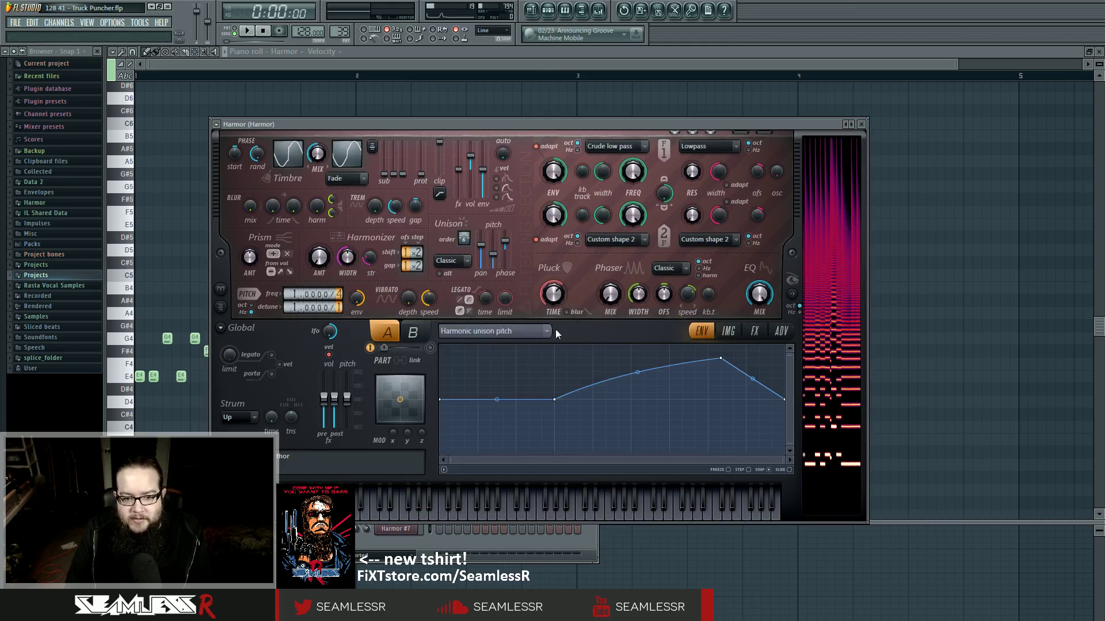
pyautogui.click(548, 331)
pyautogui.click(668, 247)
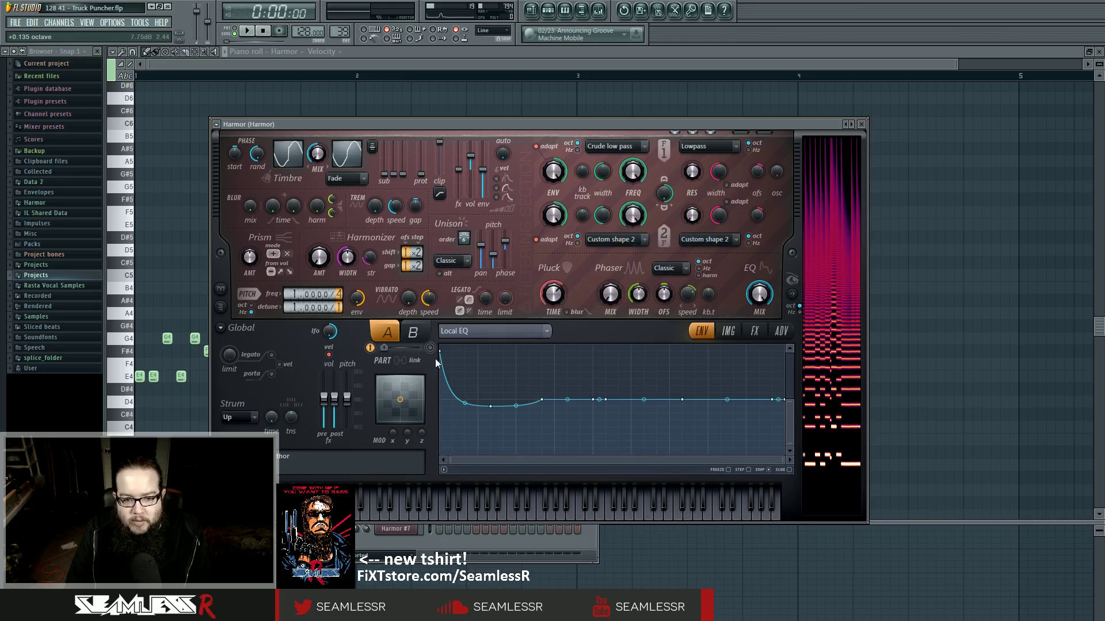
# Reshape the start of Harmor's Local EQ curve by moving its first point, and check the synth's effects settings.
pyautogui.moveTo(444, 352); pyautogui.dragTo(443, 385)
pyautogui.moveTo(443, 394); pyautogui.dragTo(441, 357)
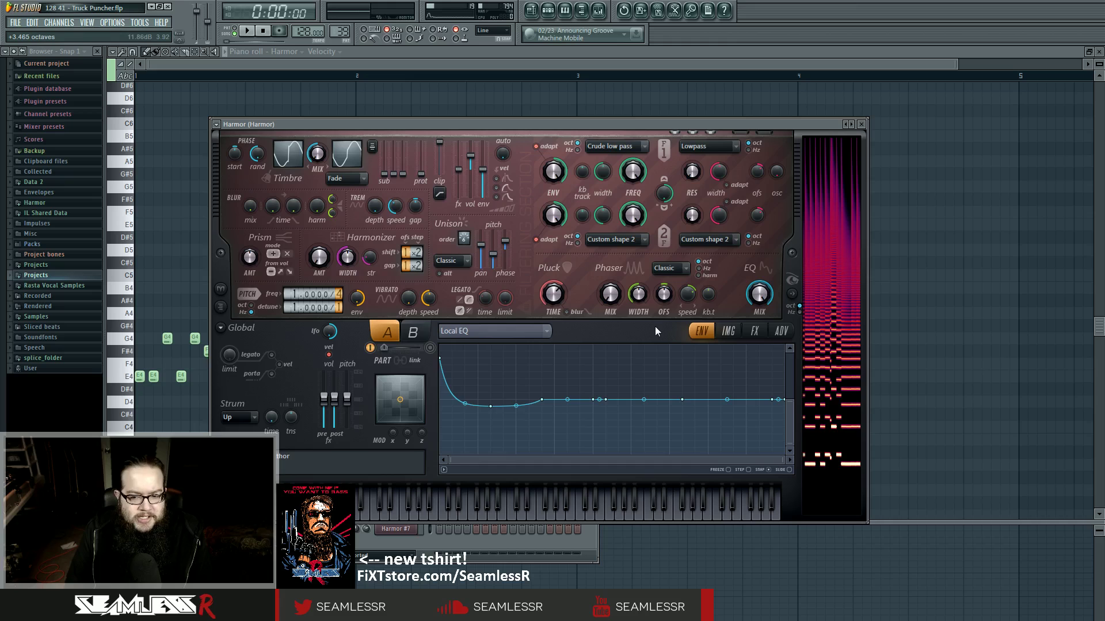
pyautogui.click(754, 331)
pyautogui.click(703, 332)
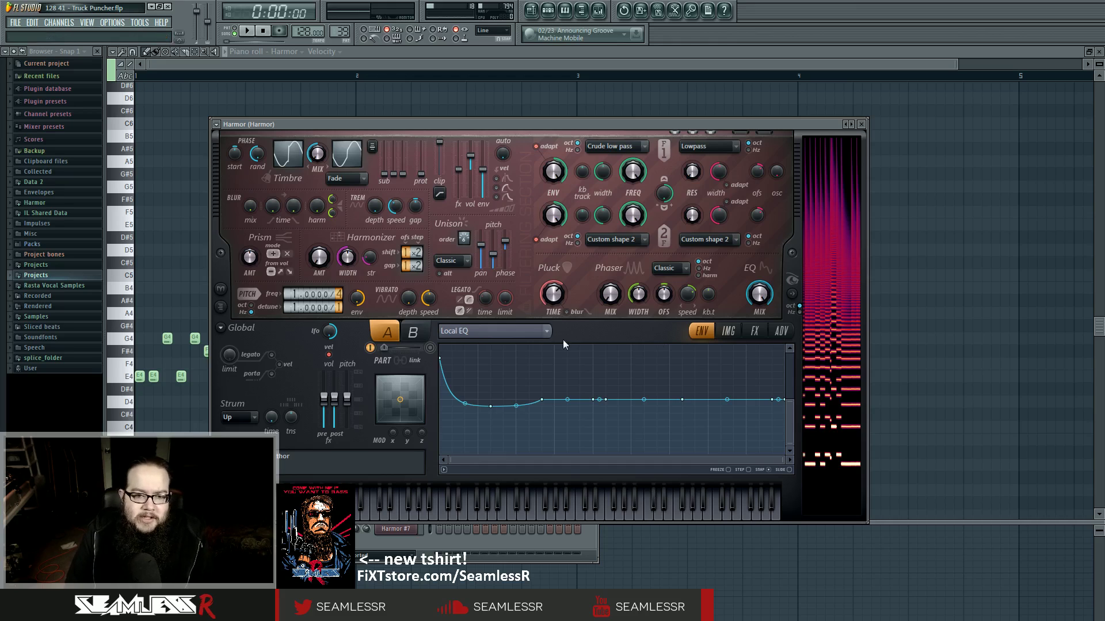
# Display Harmor's Unison pitch thickness envelope and play the song briefly to hear it.
pyautogui.rightClick(494, 257)
pyautogui.click(526, 297)
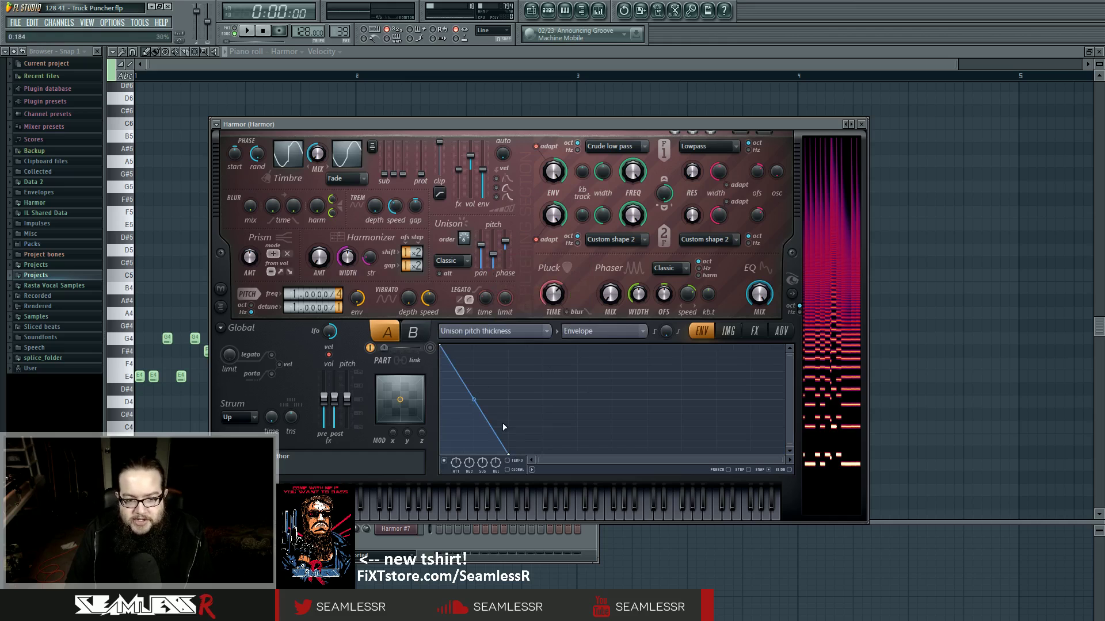
pyautogui.press('space')
pyautogui.press('space')
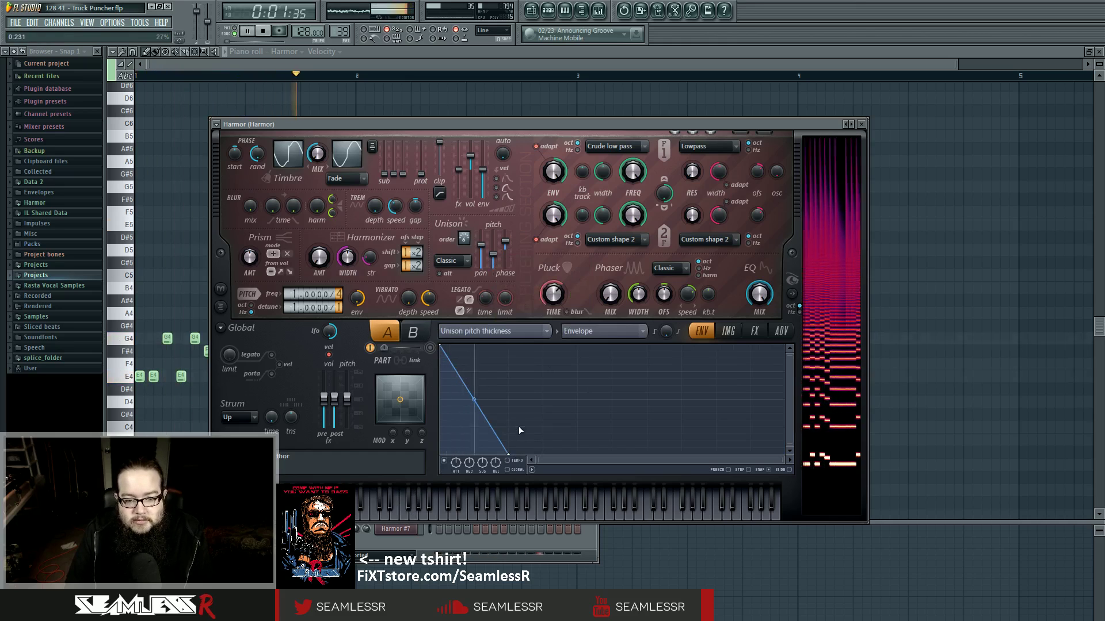
# Display Harmor's Harmonic unison pitch shape and point out its highest point.
pyautogui.click(518, 332)
pyautogui.click(574, 352)
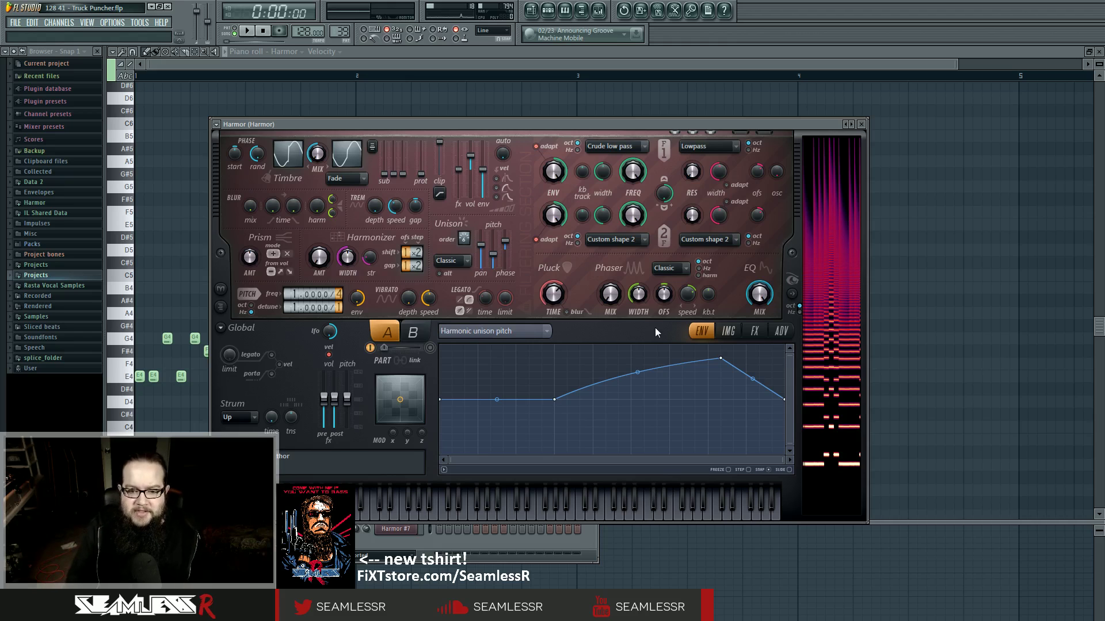
pyautogui.moveTo(720, 358)
pyautogui.mouseDown()
pyautogui.moveTo(725, 399)
pyautogui.moveTo(726, 361)
pyautogui.mouseUp()
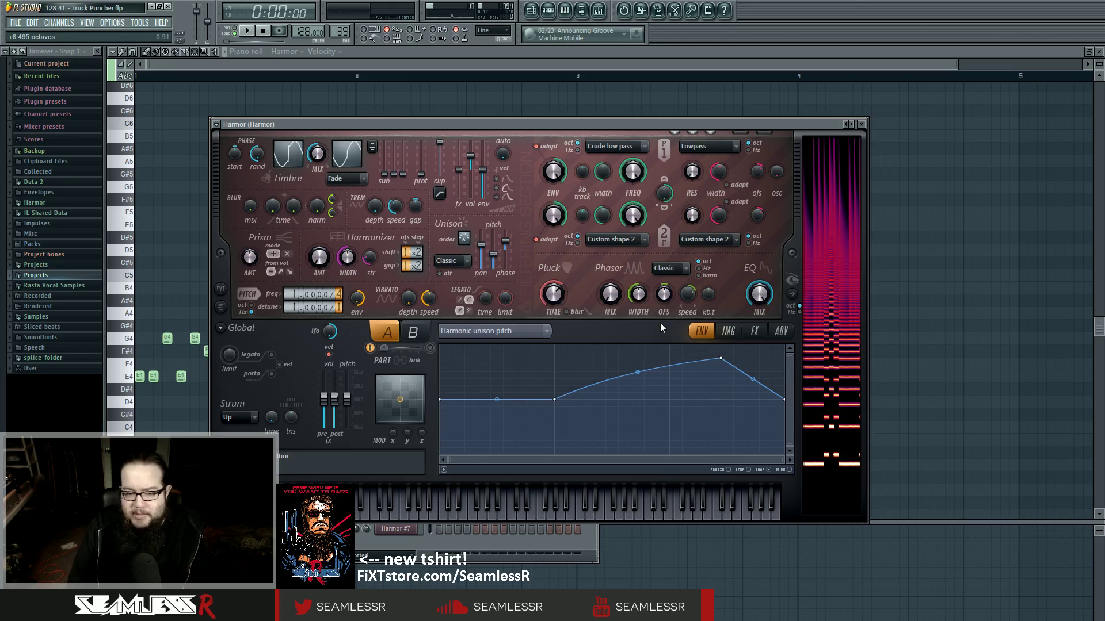
# Add points on the flat opening section of the Harmonic unison pitch curve, keeping them level with the line.
pyautogui.rightClick(478, 399)
pyautogui.rightClick(530, 385)
pyautogui.moveTo(530, 385); pyautogui.dragTo(516, 400)
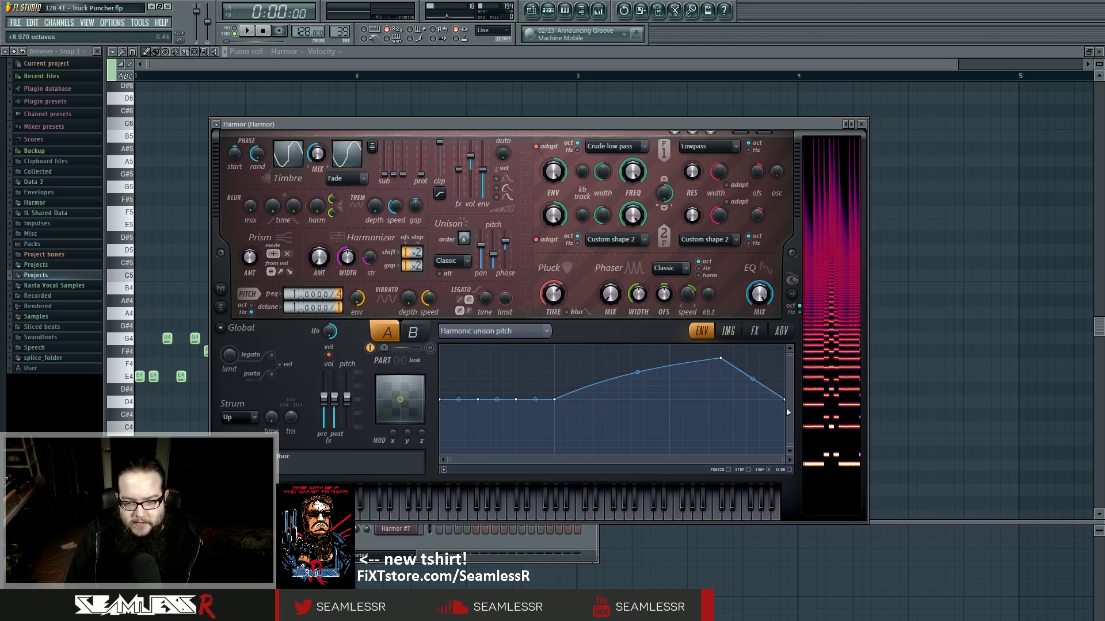
pyautogui.moveTo(439, 399)
pyautogui.mouseDown()
pyautogui.moveTo(443, 421)
pyautogui.moveTo(441, 399)
pyautogui.mouseUp()
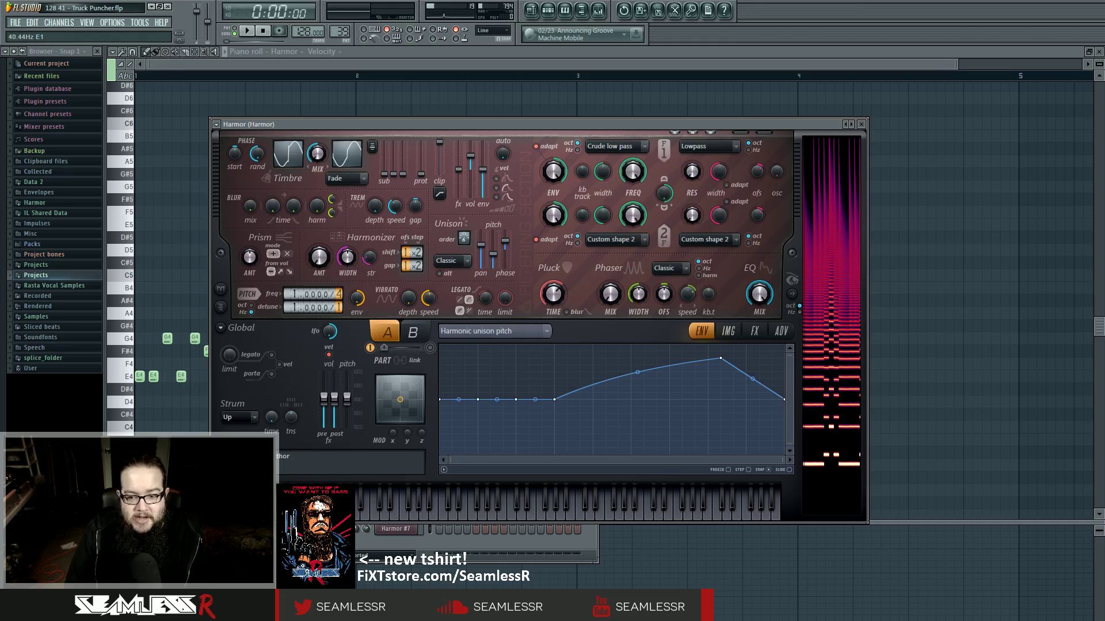
pyautogui.moveTo(451, 406)
pyautogui.mouseDown()
pyautogui.moveTo(458, 427)
pyautogui.moveTo(452, 399)
pyautogui.mouseUp()
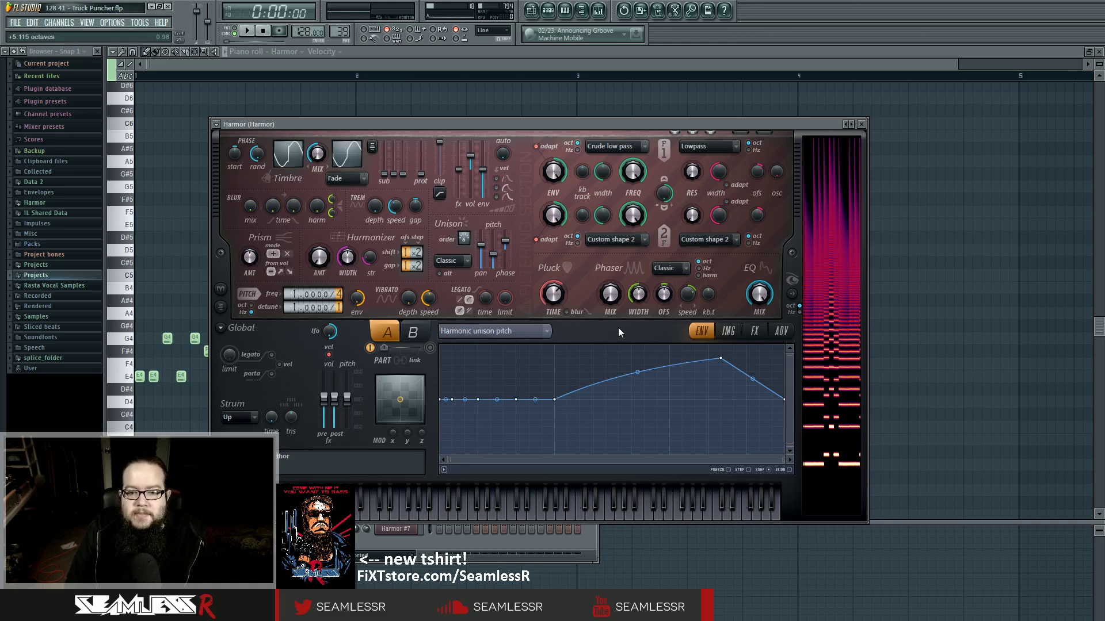
# Display Harmor's Pluck shape and its effects settings, with the mixer open behind the synth.
pyautogui.click(545, 330)
pyautogui.click(706, 406)
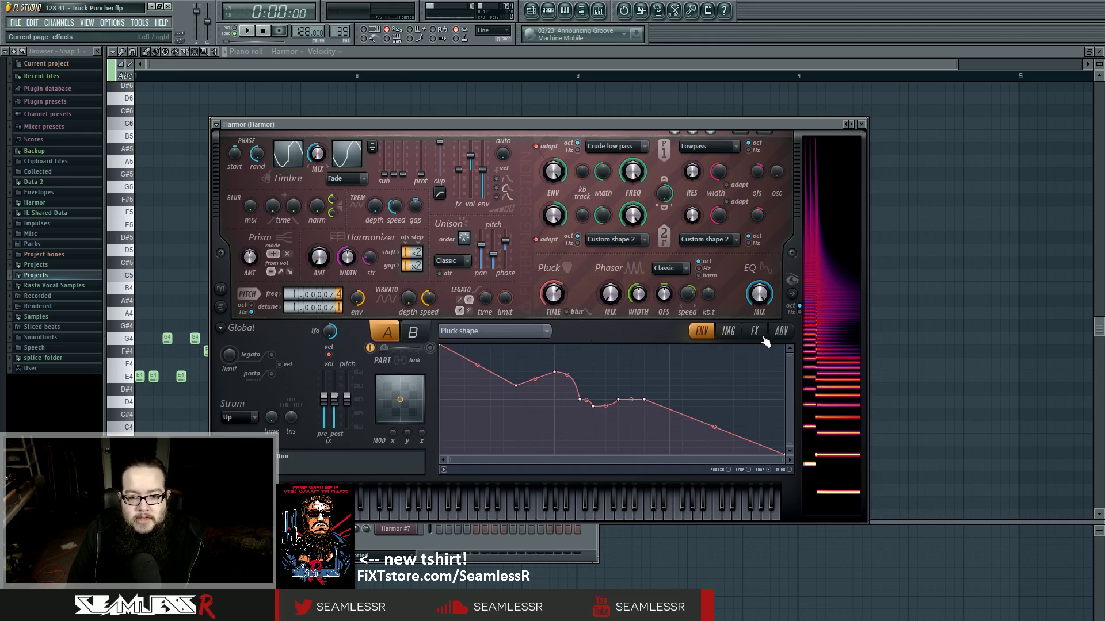
pyautogui.click(599, 11)
pyautogui.click(719, 287)
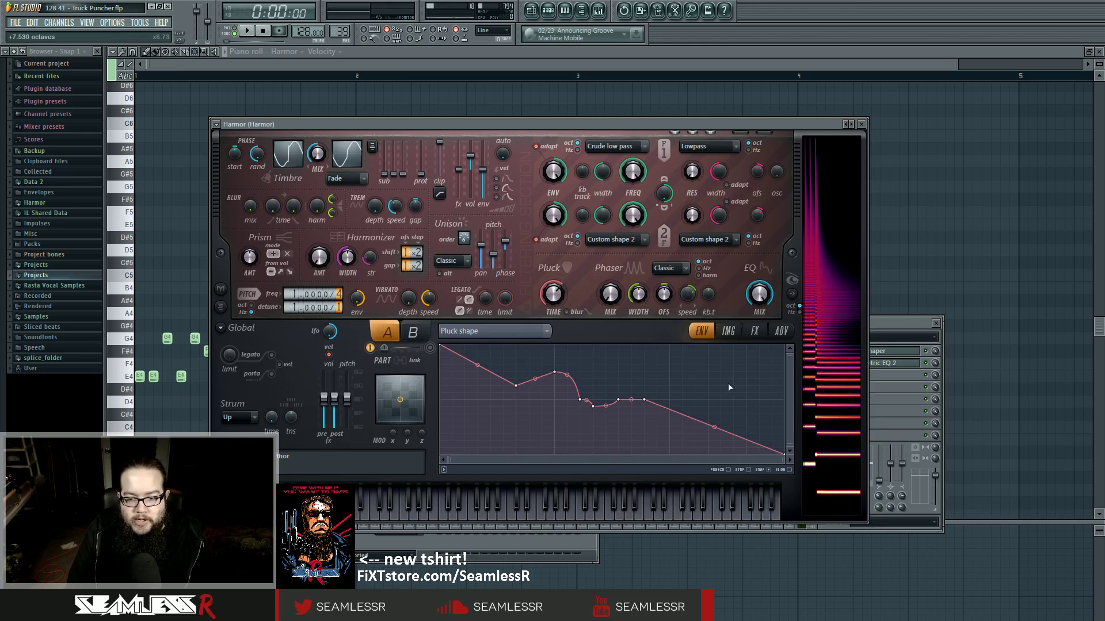
pyautogui.click(754, 331)
# Examine the Fruity WaveShaper and the low-shelf EQ level on the REC mixer track.
pyautogui.click(906, 340)
pyautogui.press('Escape')
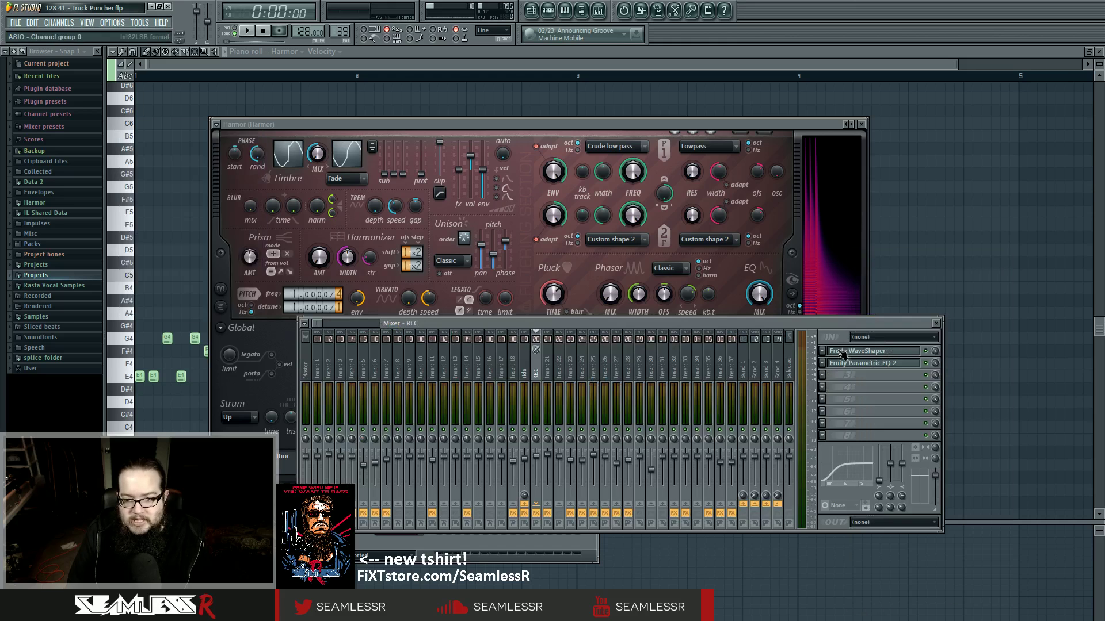
pyautogui.click(869, 351)
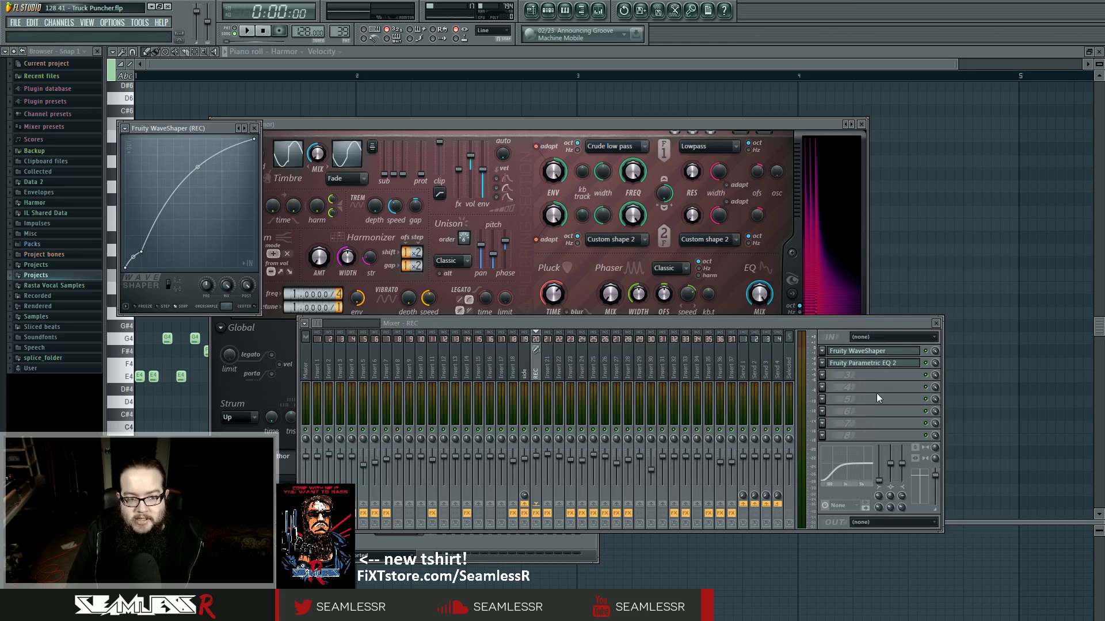
pyautogui.click(893, 369)
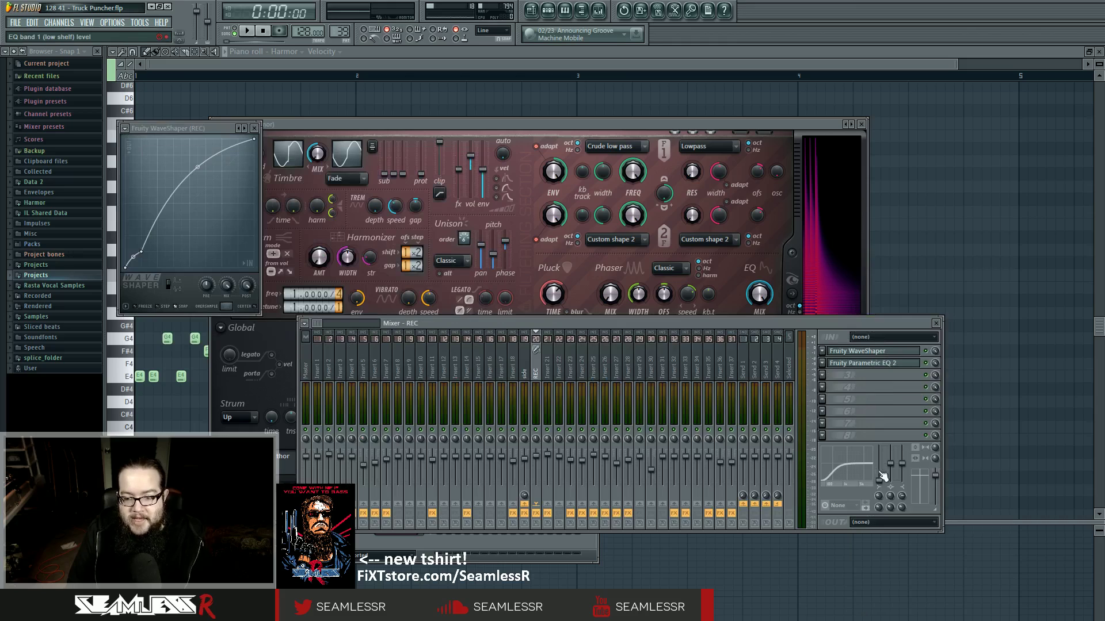
pyautogui.moveTo(882, 472); pyautogui.dragTo(879, 480)
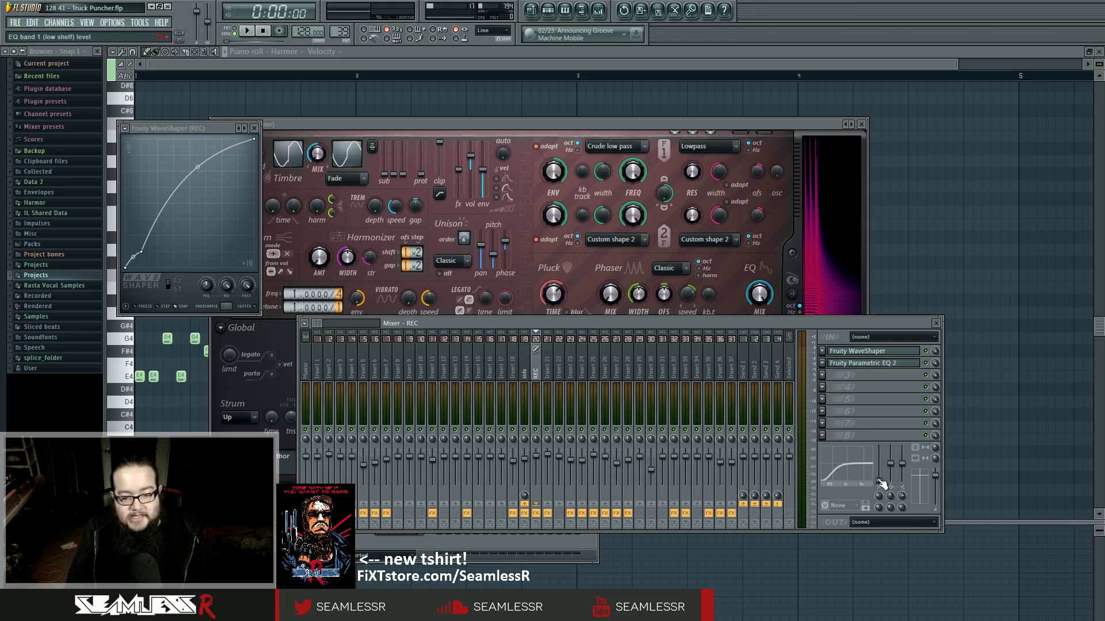
# Solo Track 6 in the playlist, play it, and show the mixer to see which insert it uses.
pyautogui.click(525, 371)
pyautogui.click(530, 10)
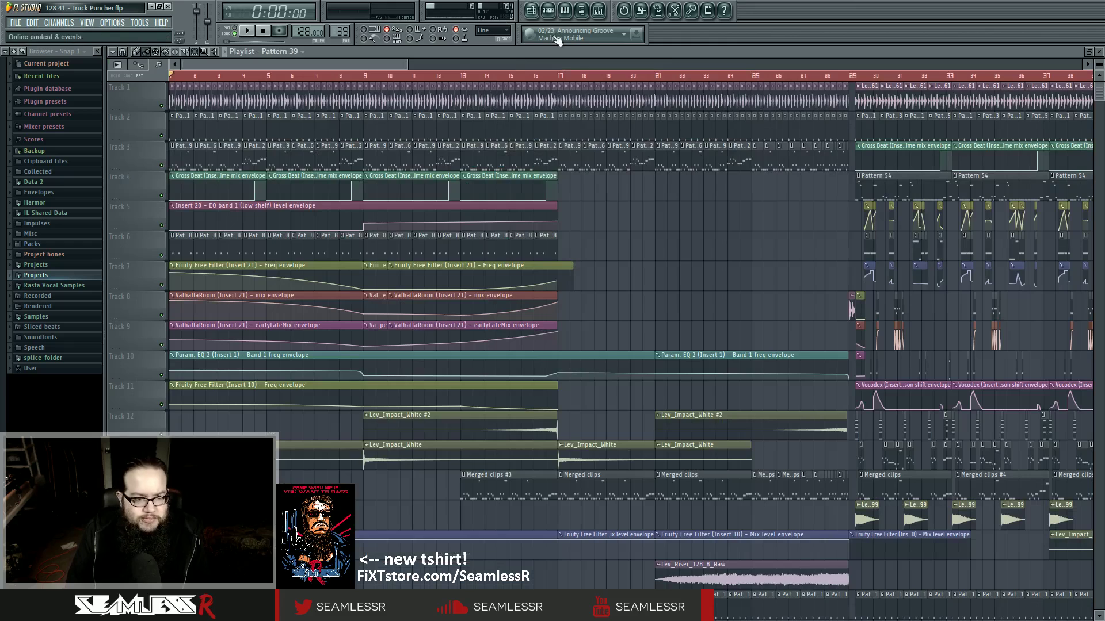
pyautogui.rightClick(161, 255)
pyautogui.press('space')
pyautogui.click(598, 9)
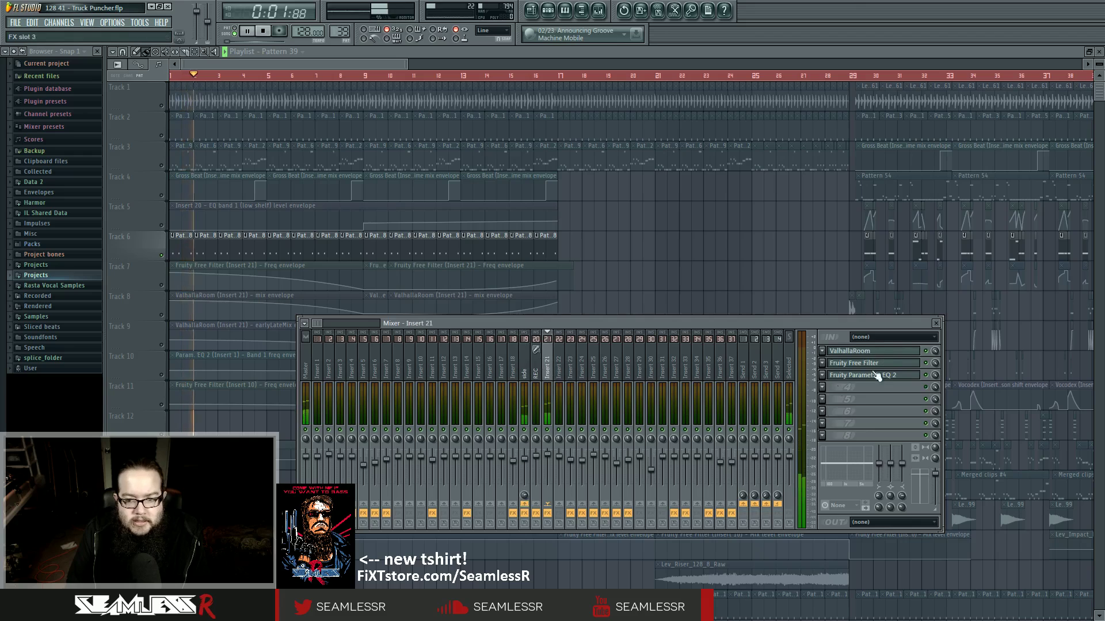
# Stop playback, open the doop 4 synth briefly, close all floating windows and unsolo Track 6.
pyautogui.click(564, 10)
pyautogui.press('space')
pyautogui.click(409, 322)
pyautogui.moveTo(448, 160); pyautogui.dragTo(612, 164)
pyautogui.press('F12')
pyautogui.rightClick(155, 252)
pyautogui.press('Escape')
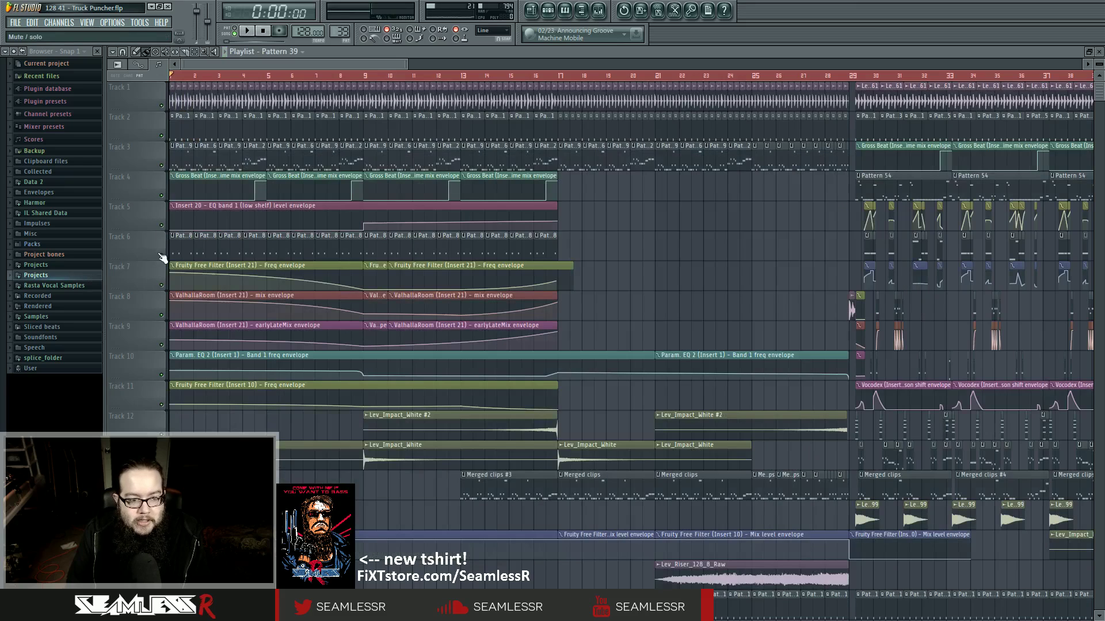
# Move the song position to bar 17, open the doop 4 synth and display its Pitch envelope.
pyautogui.click(557, 75)
pyautogui.press('F6')
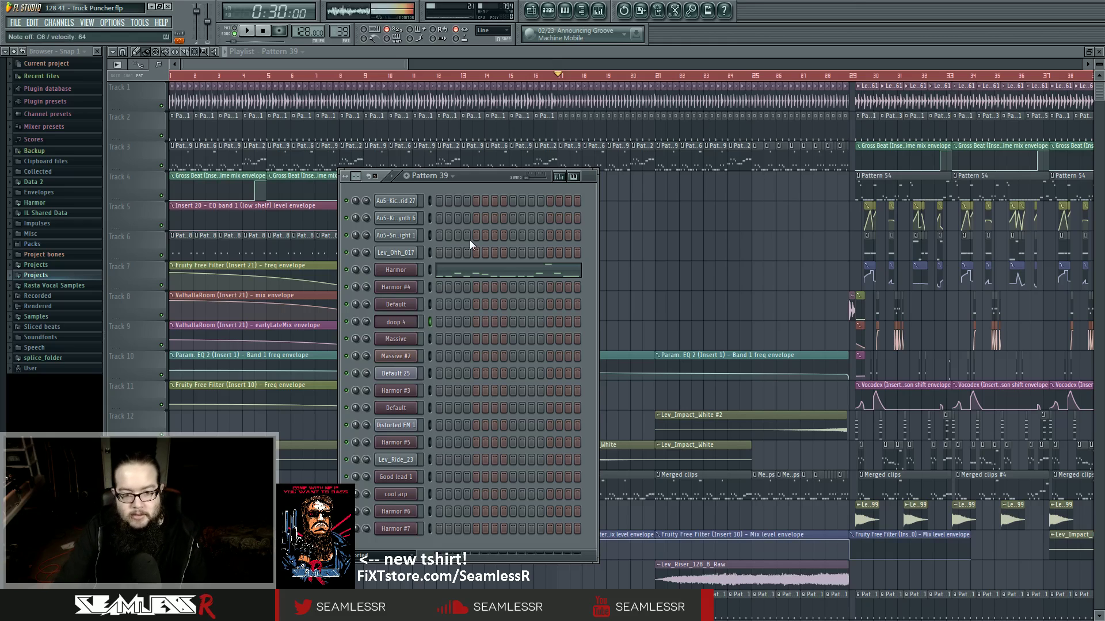
pyautogui.click(406, 323)
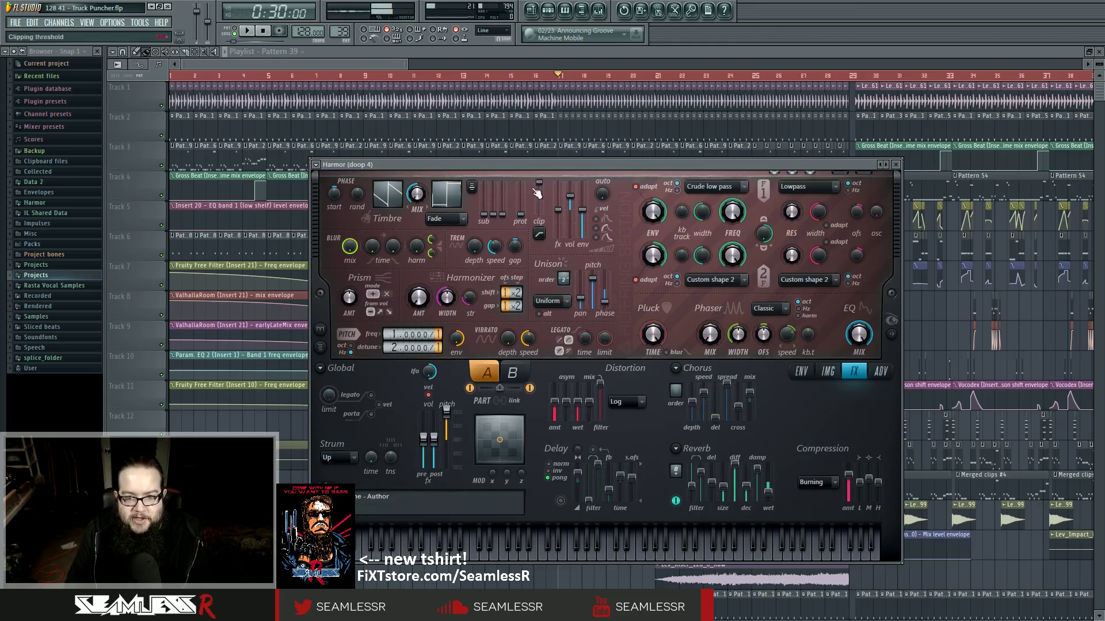
pyautogui.moveTo(534, 166); pyautogui.dragTo(504, 160)
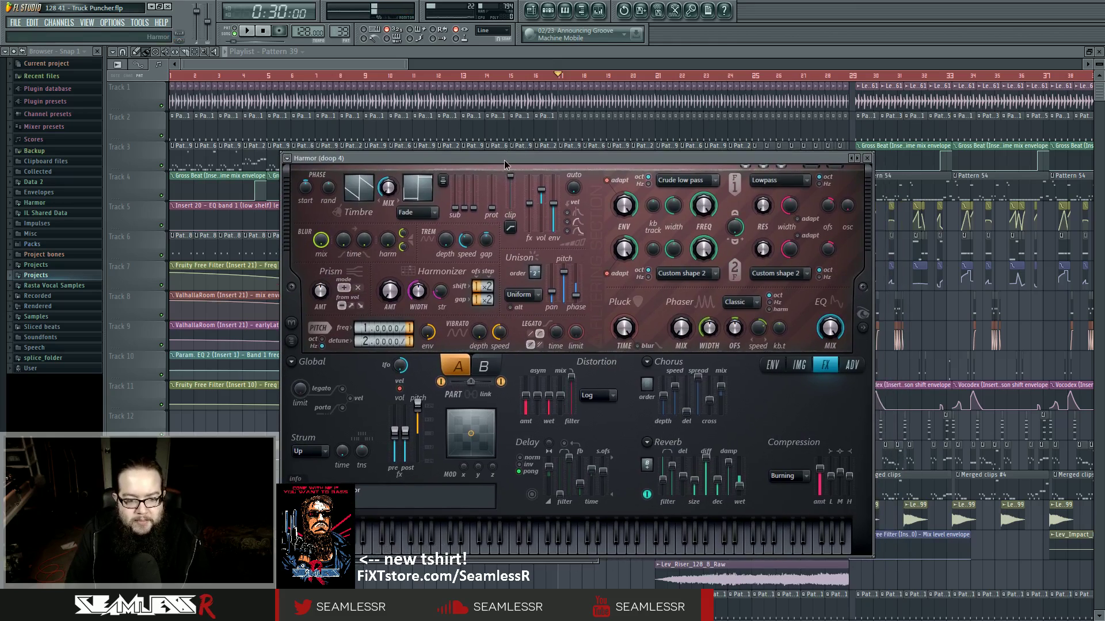
pyautogui.click(772, 364)
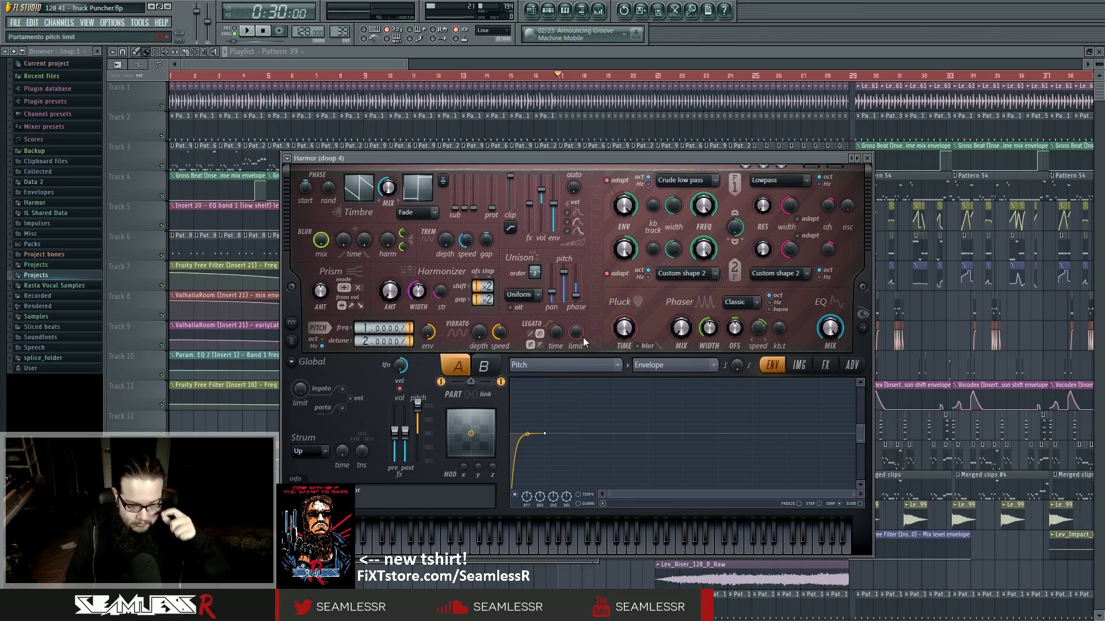
pyautogui.moveTo(860, 443)
pyautogui.mouseDown()
pyautogui.moveTo(858, 488)
pyautogui.moveTo(859, 454)
pyautogui.mouseUp()
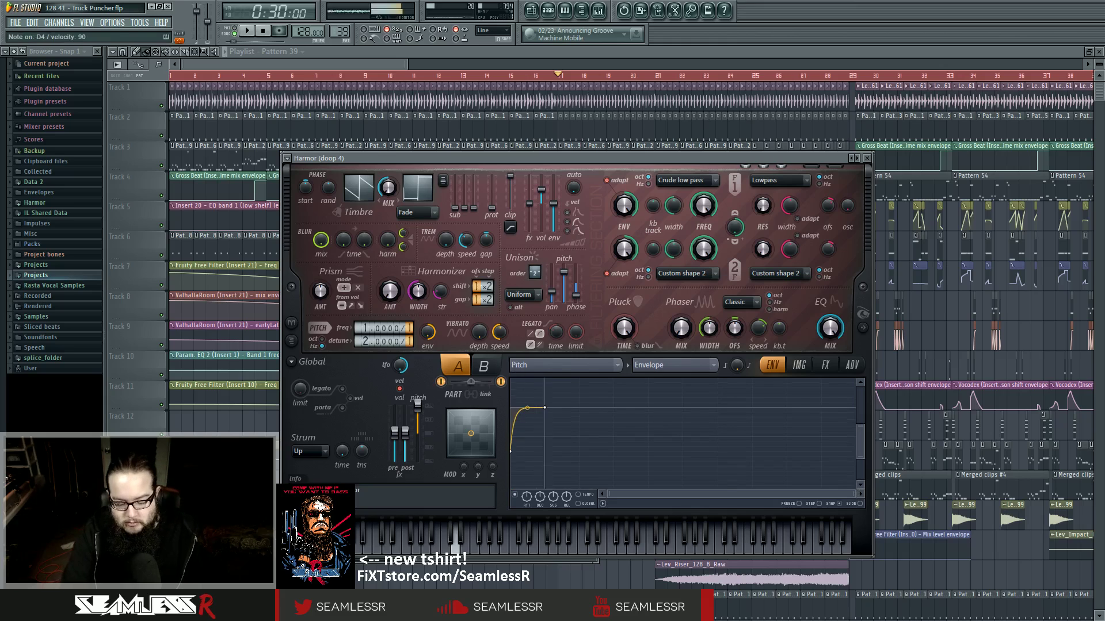
# Compare the Insert 21 mixer effects with the doop 4 synth, and return to the synth.
pyautogui.press('F9')
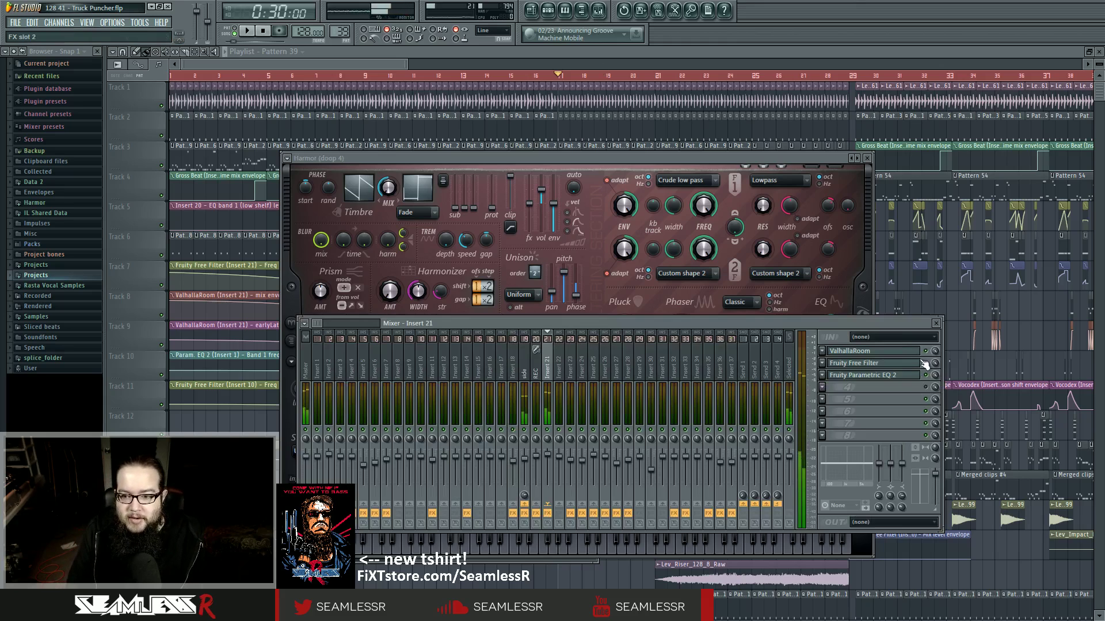
pyautogui.moveTo(723, 155); pyautogui.dragTo(722, 154)
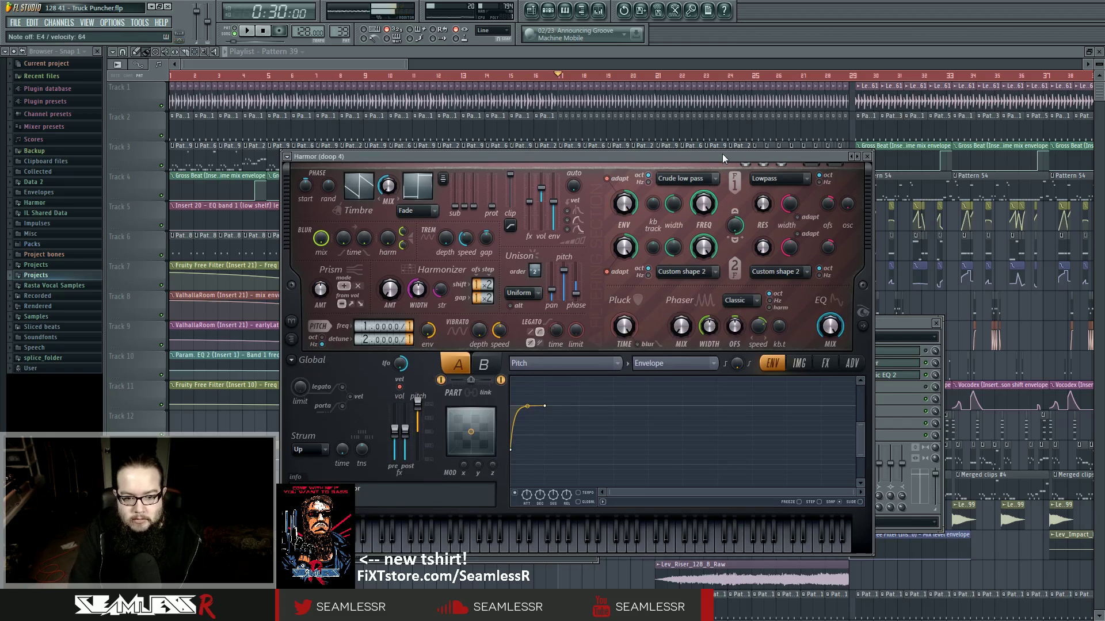
pyautogui.click(914, 388)
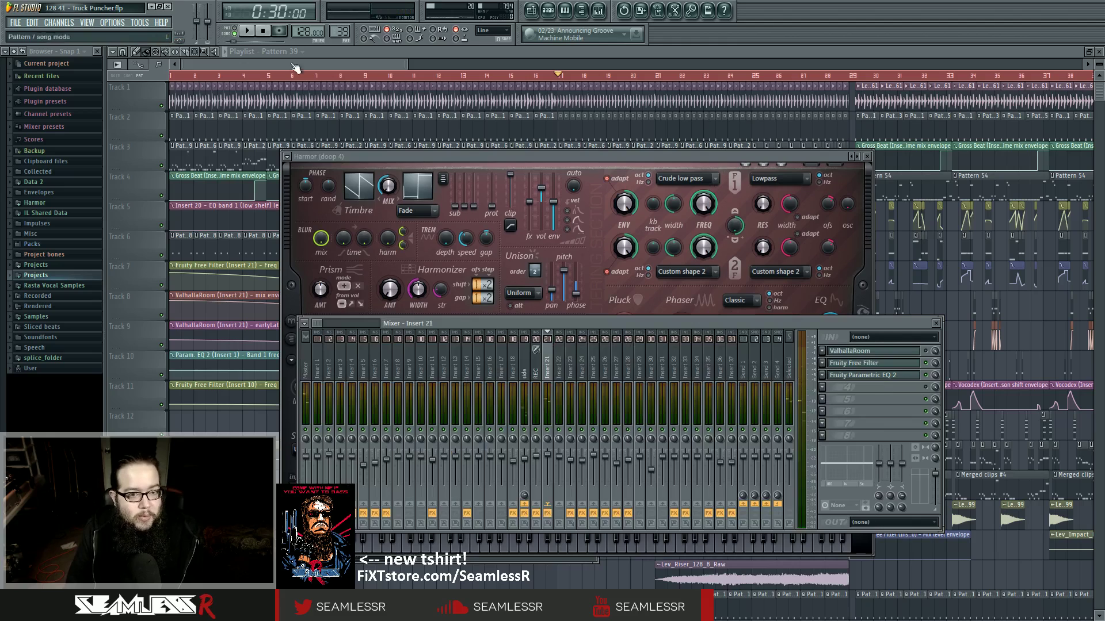
pyautogui.click(416, 159)
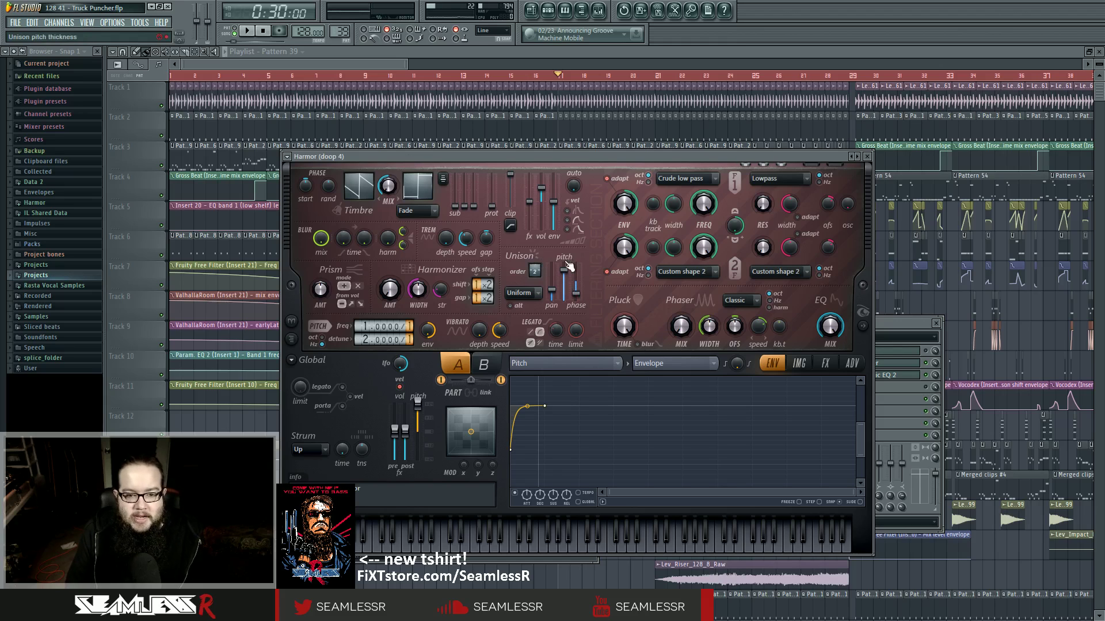
# Look through doop 4's envelope targets and unison types, keeping Pitch and Uniform selected.
pyautogui.click(599, 363)
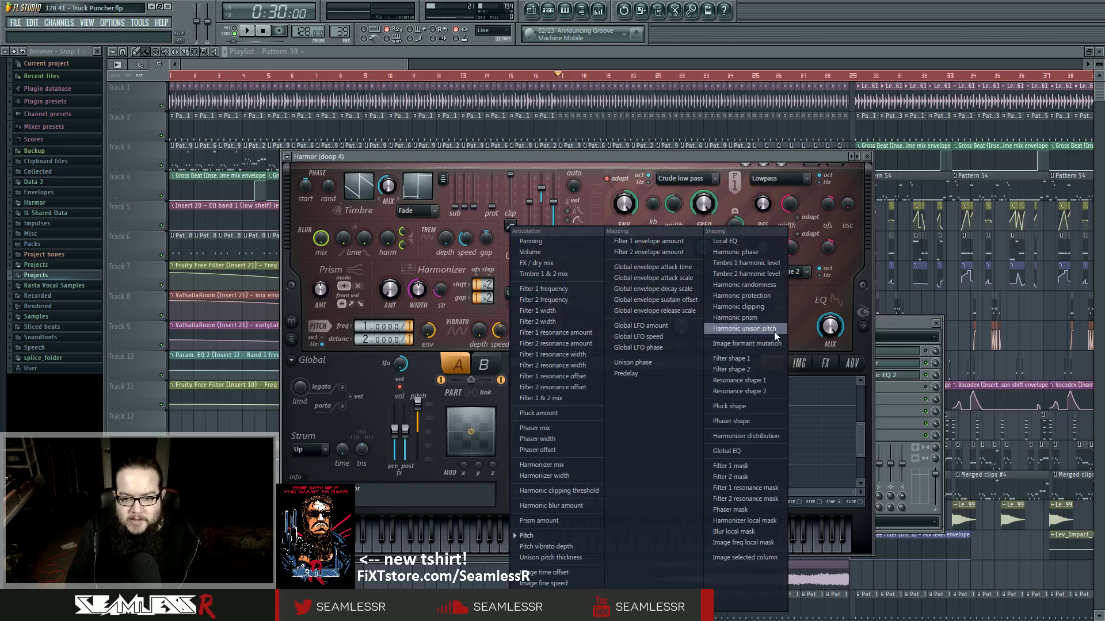
pyautogui.click(563, 163)
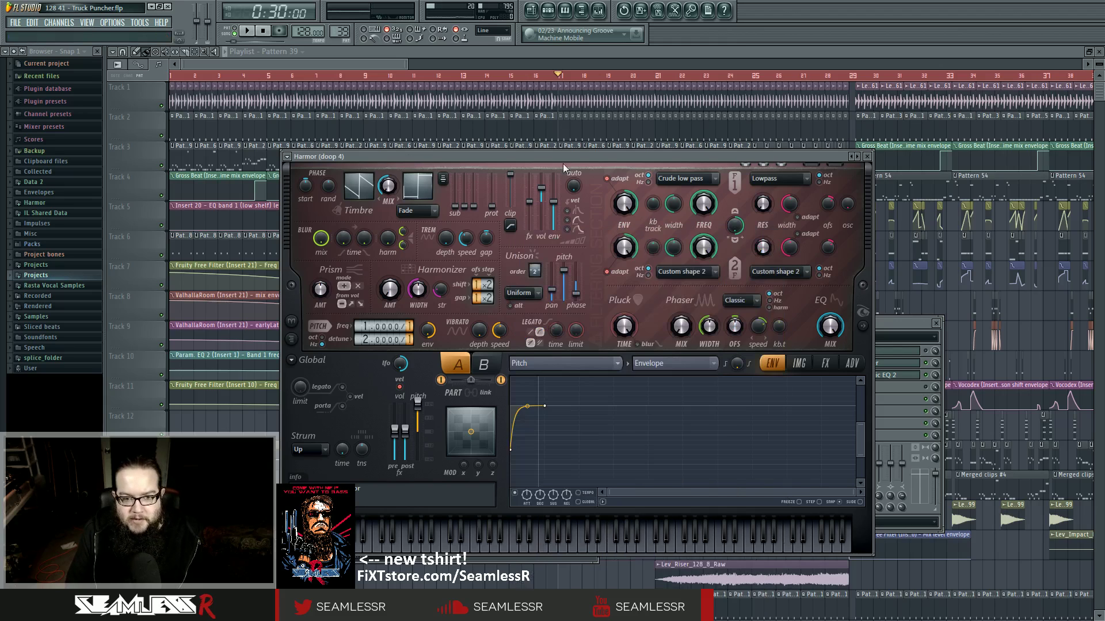
pyautogui.click(529, 294)
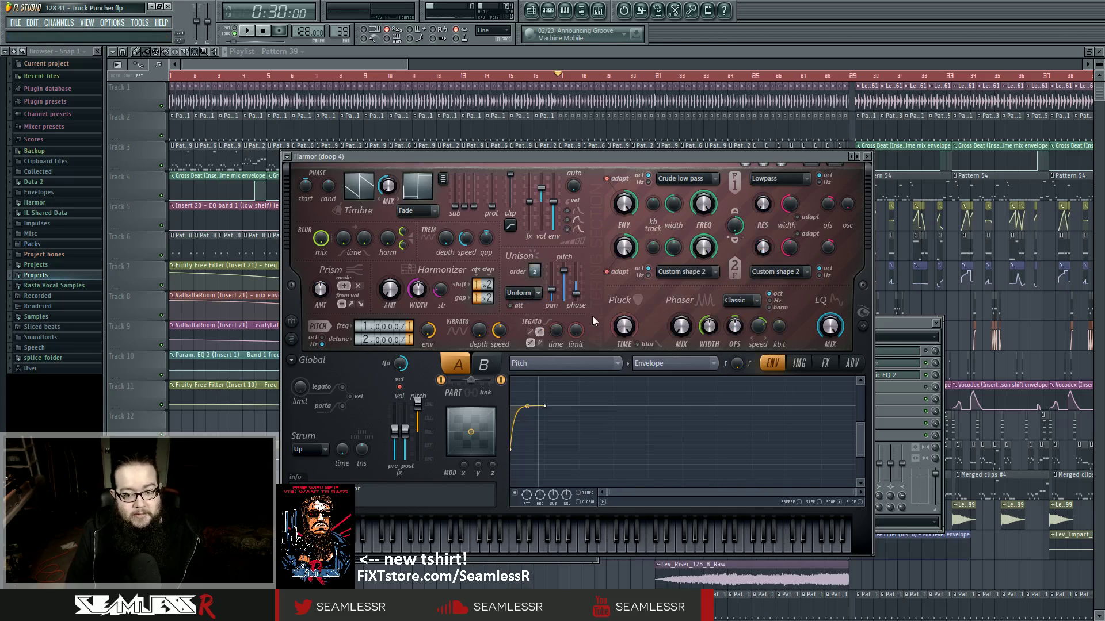
pyautogui.click(529, 293)
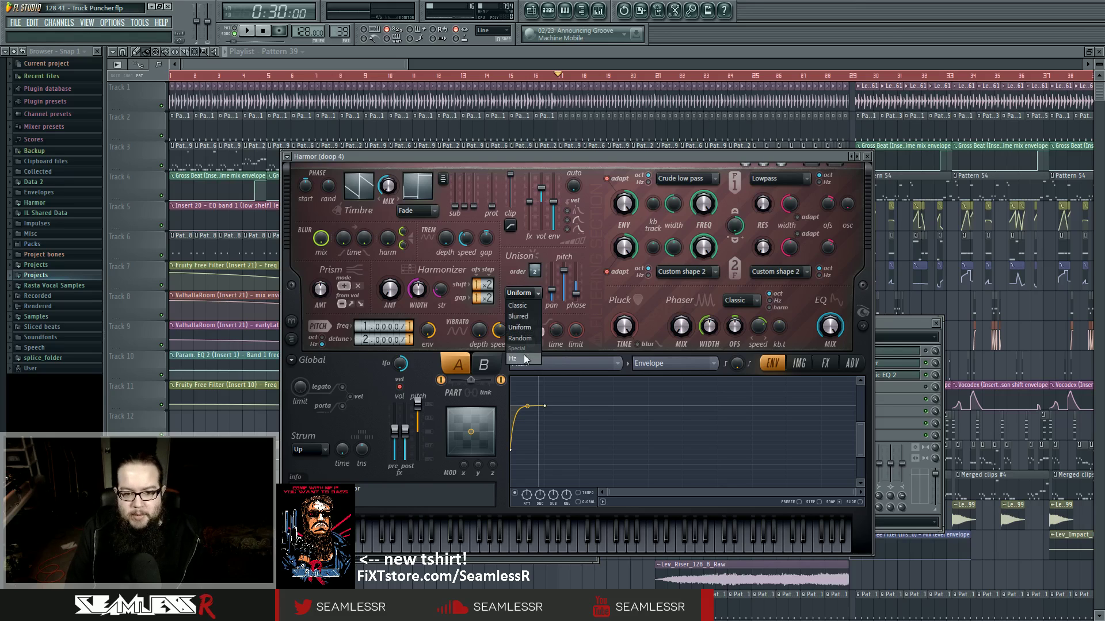
pyautogui.click(599, 309)
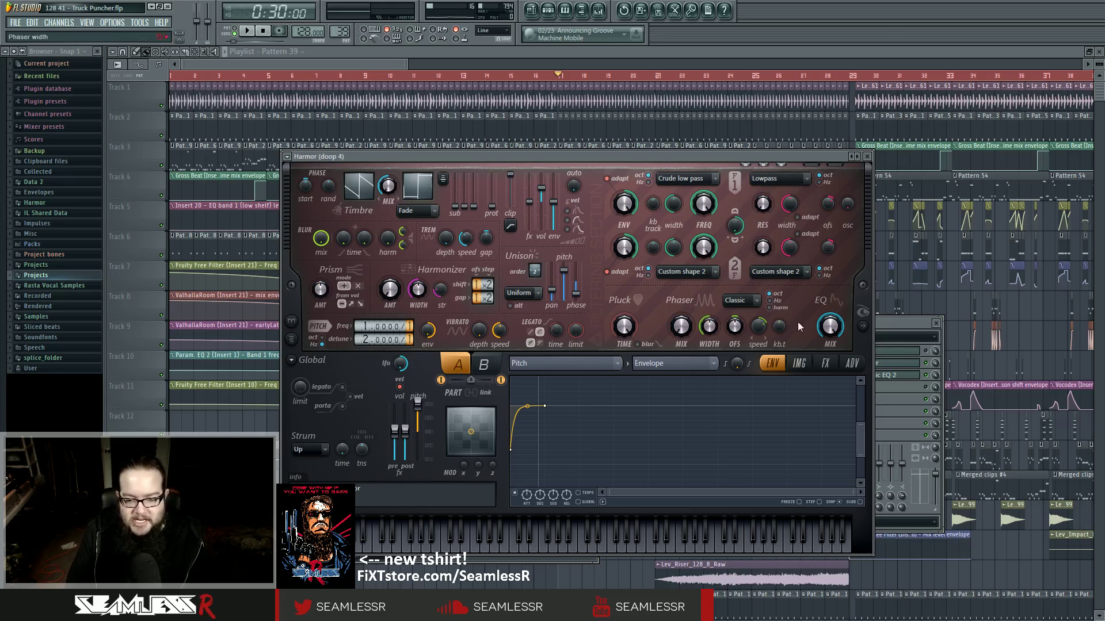
# Show doop 4's spectral display and audition the harmonic detune multiplier up to 4.0000, returning it to 2.0000.
pyautogui.click(862, 327)
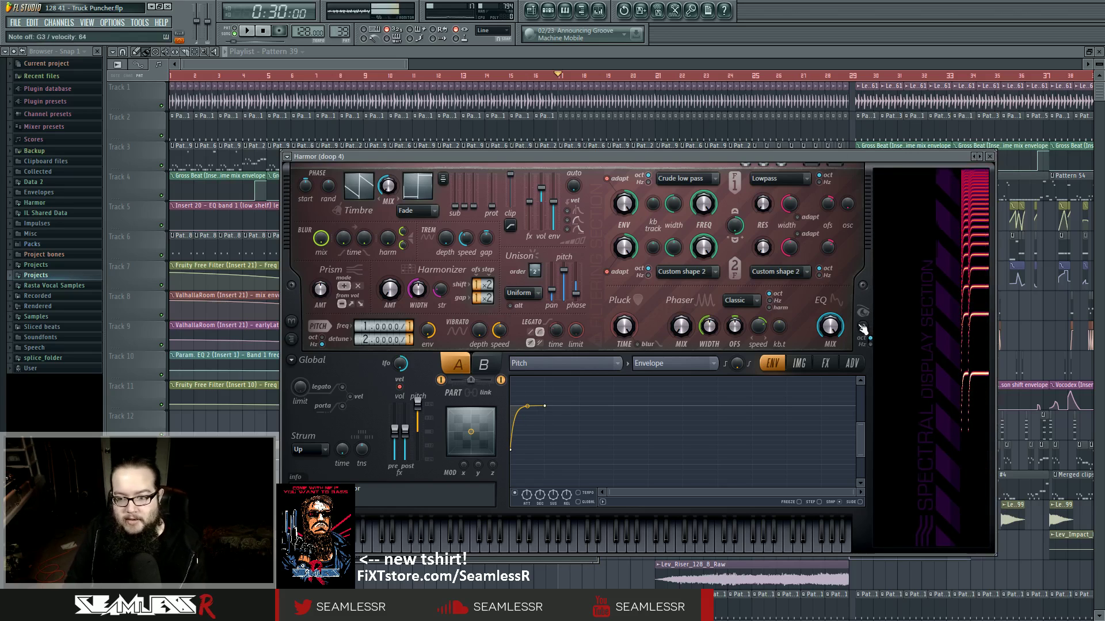
pyautogui.moveTo(356, 336); pyautogui.dragTo(359, 339)
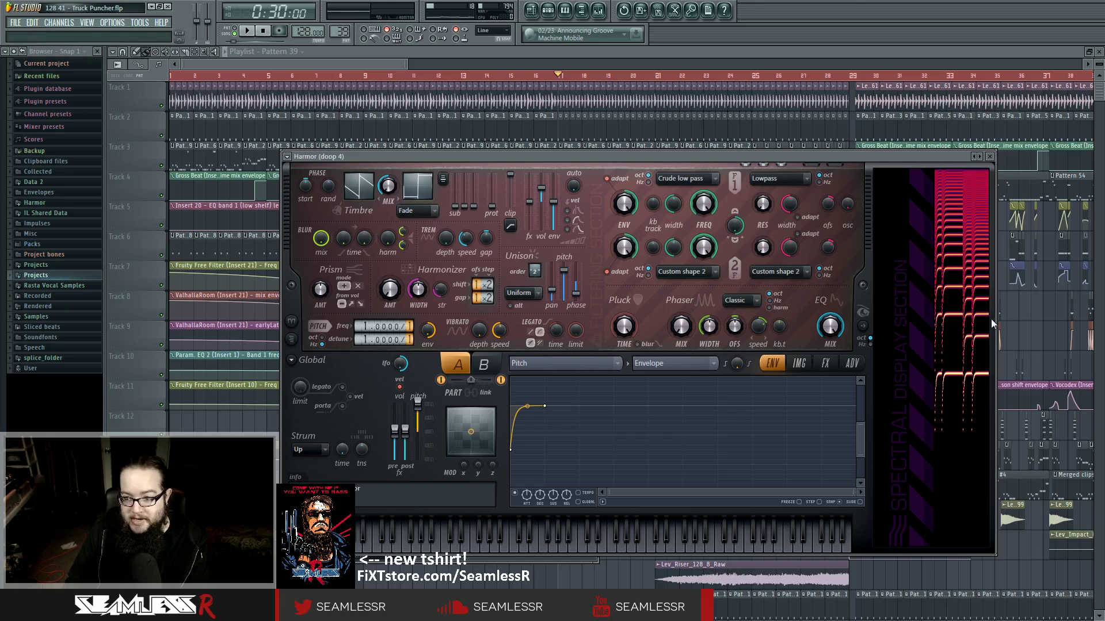
pyautogui.scroll(1, 365, 340)
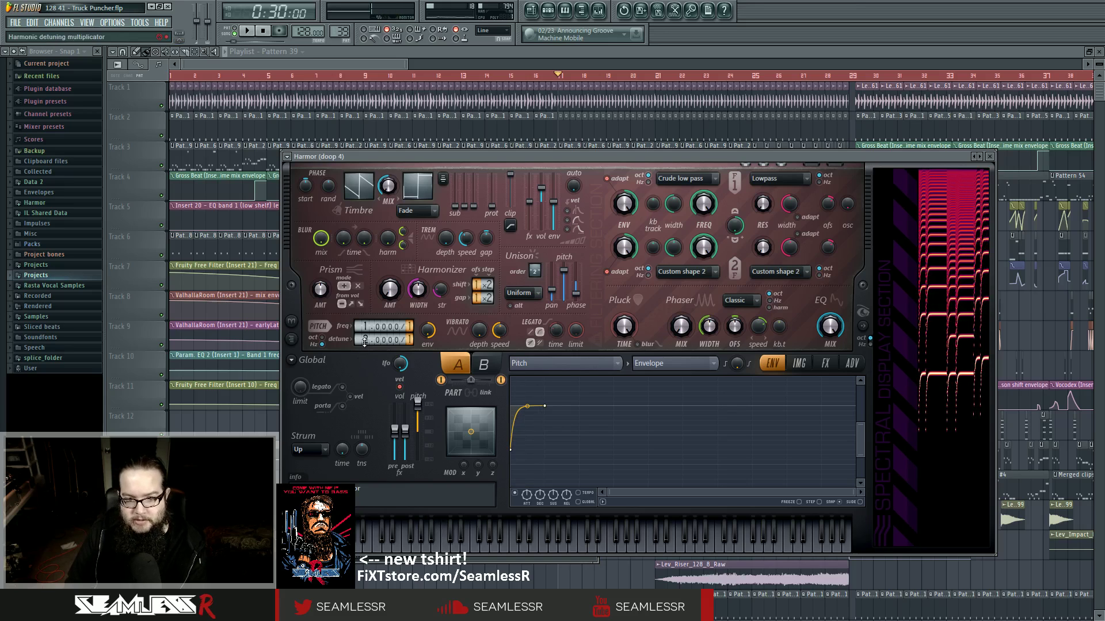
pyautogui.scroll(3, 364, 341)
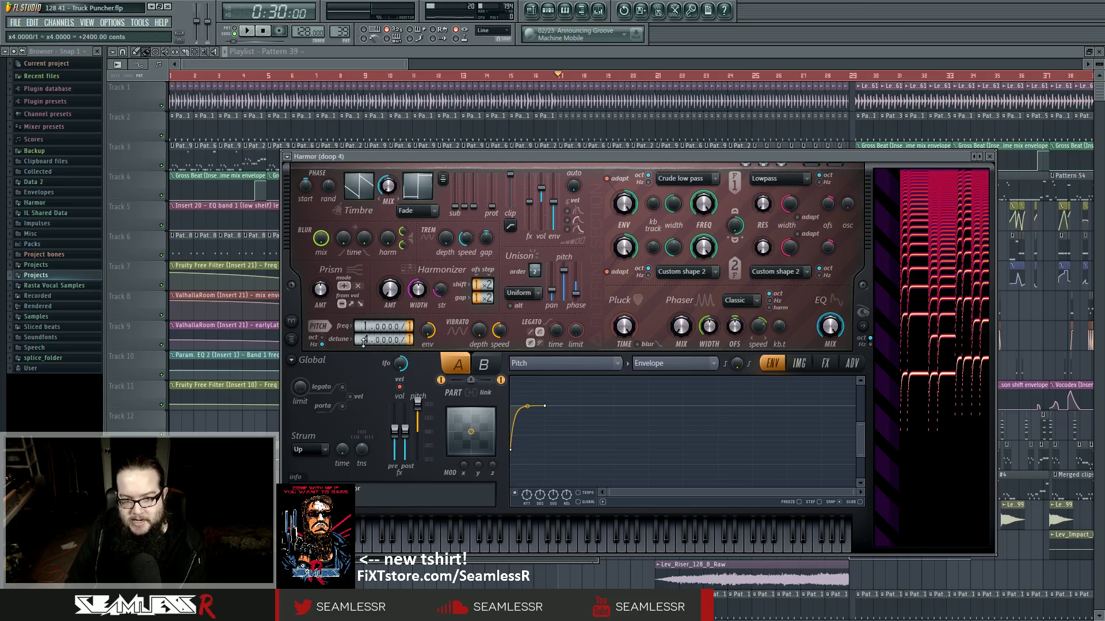
pyautogui.scroll(-1, 364, 341)
pyautogui.scroll(-1, 368, 340)
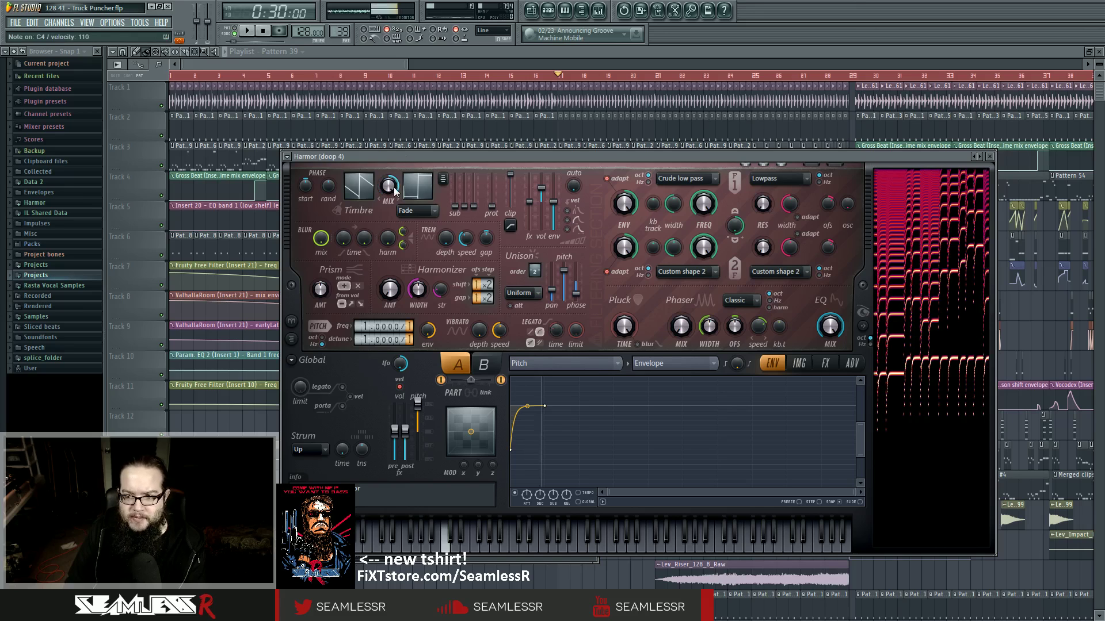
pyautogui.scroll(1, 361, 340)
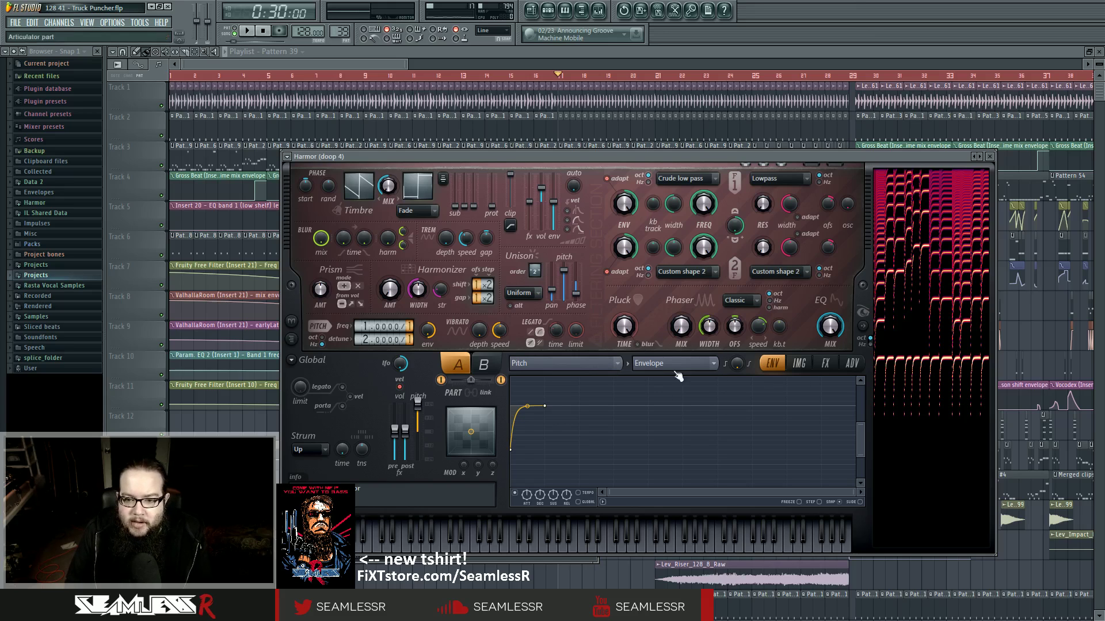
# Open the ValhallaRoom reverb on mixer Insert 21 and play the song from the beginning.
pyautogui.press('F9')
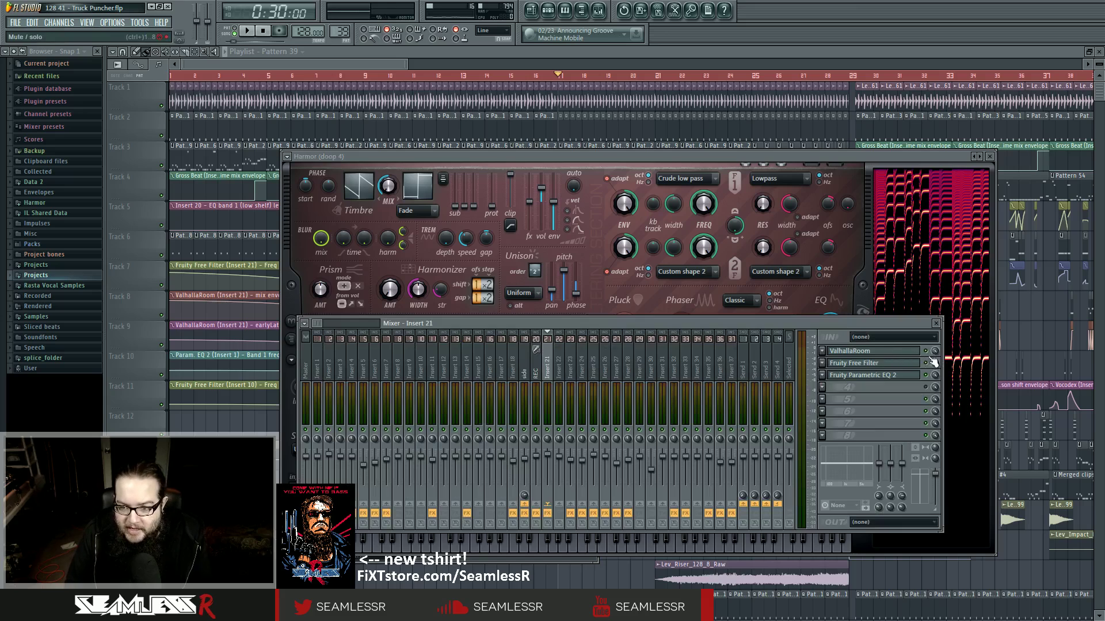
pyautogui.click(878, 355)
pyautogui.press('space')
pyautogui.press('space')
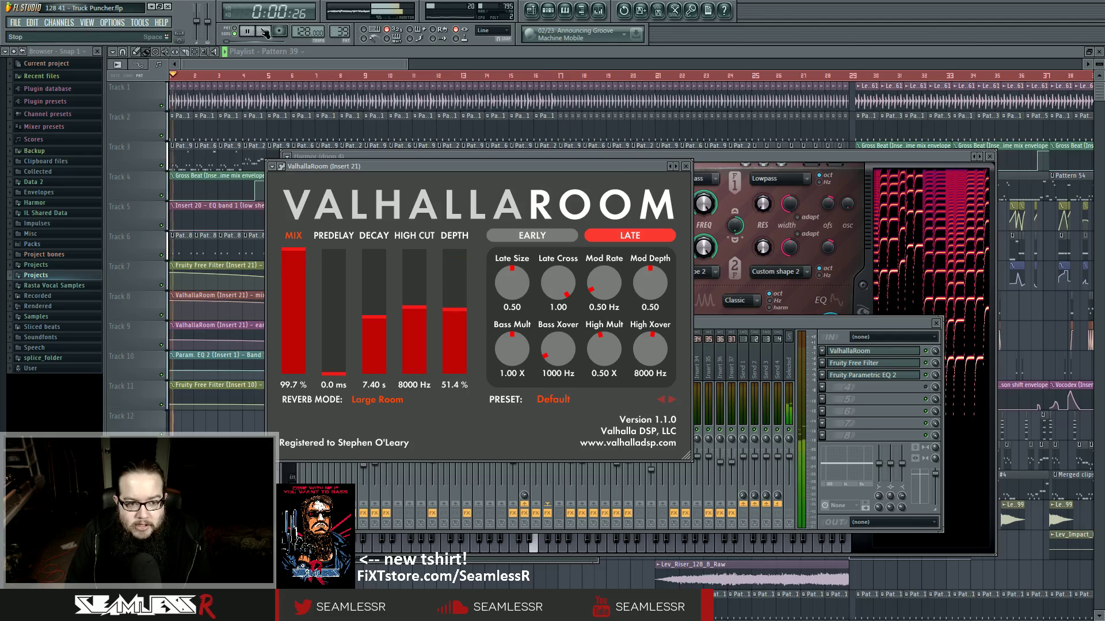
# Try several song positions and play the arrangement from bar 7.
pyautogui.click(389, 77)
pyautogui.click(558, 80)
pyautogui.click(317, 79)
pyautogui.press('space')
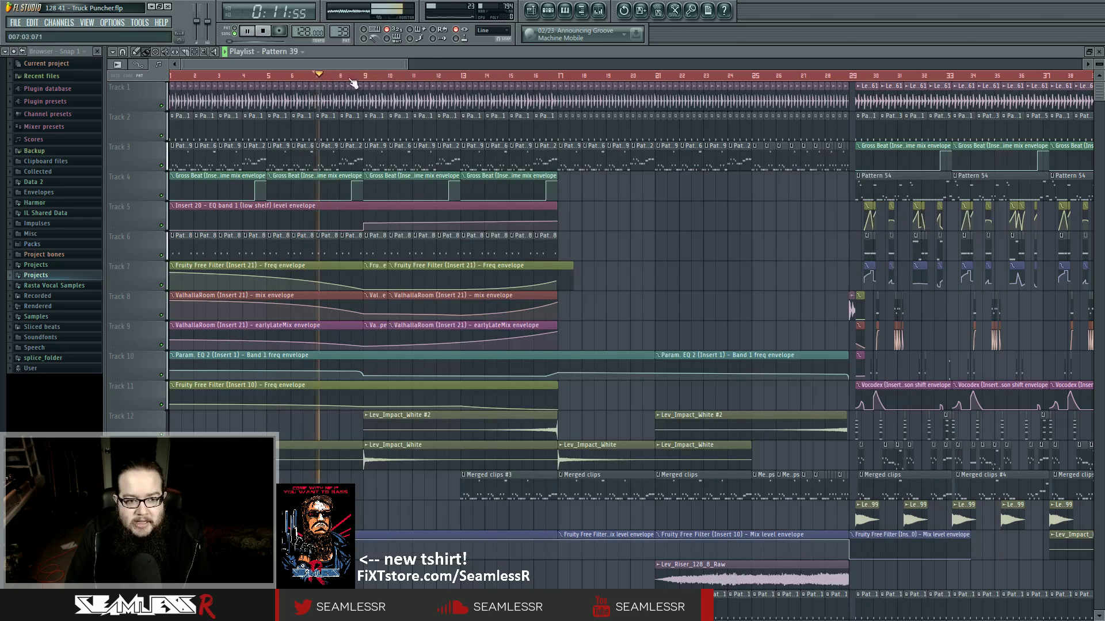
# Check Insert 21's ValhallaRoom and Fruity Free Filter during playback, stop the song and close all floating windows.
pyautogui.click(599, 11)
pyautogui.click(857, 352)
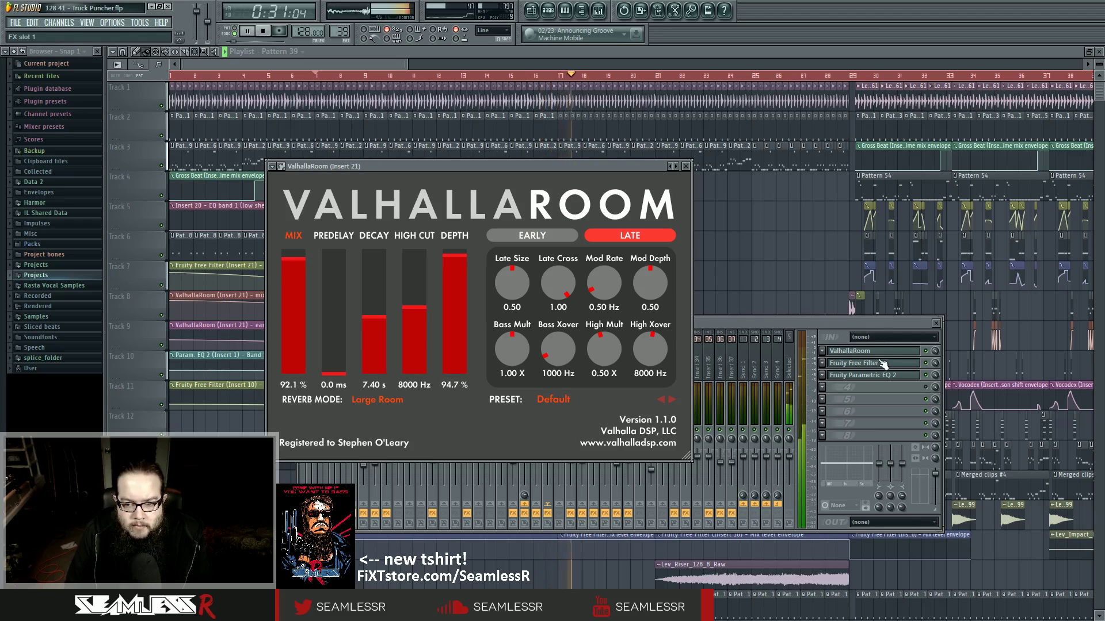
pyautogui.click(883, 364)
pyautogui.press('space')
pyautogui.press('F12')
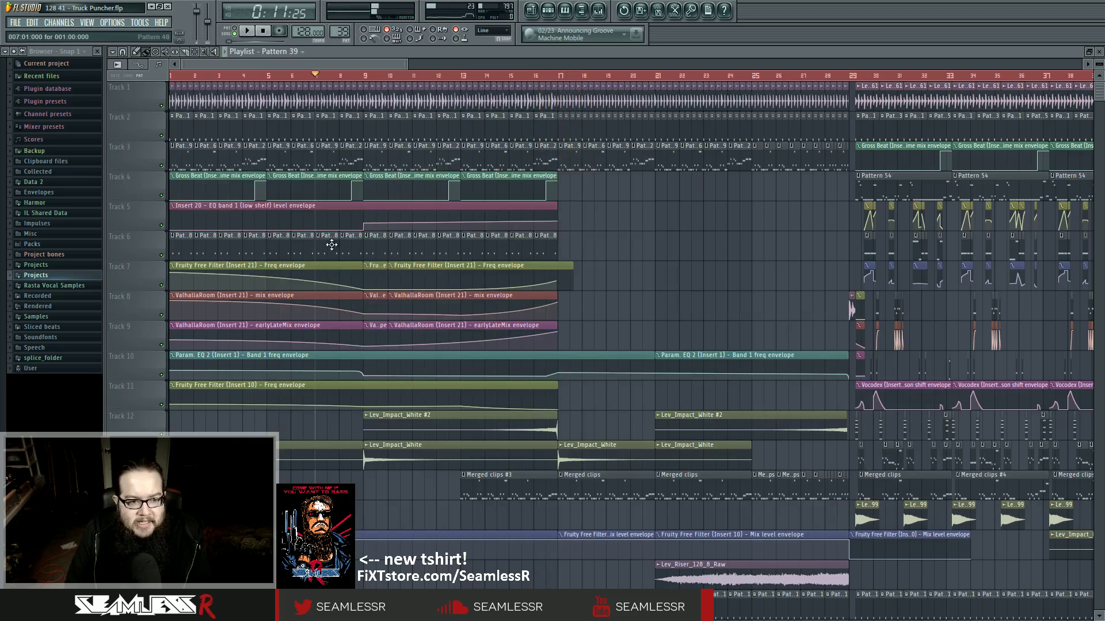
# Inspect the channel settings of the Lev_Impact_White sample, close them and select the Lev_Impact_White #2 clip at bar 9.
pyautogui.click(196, 265)
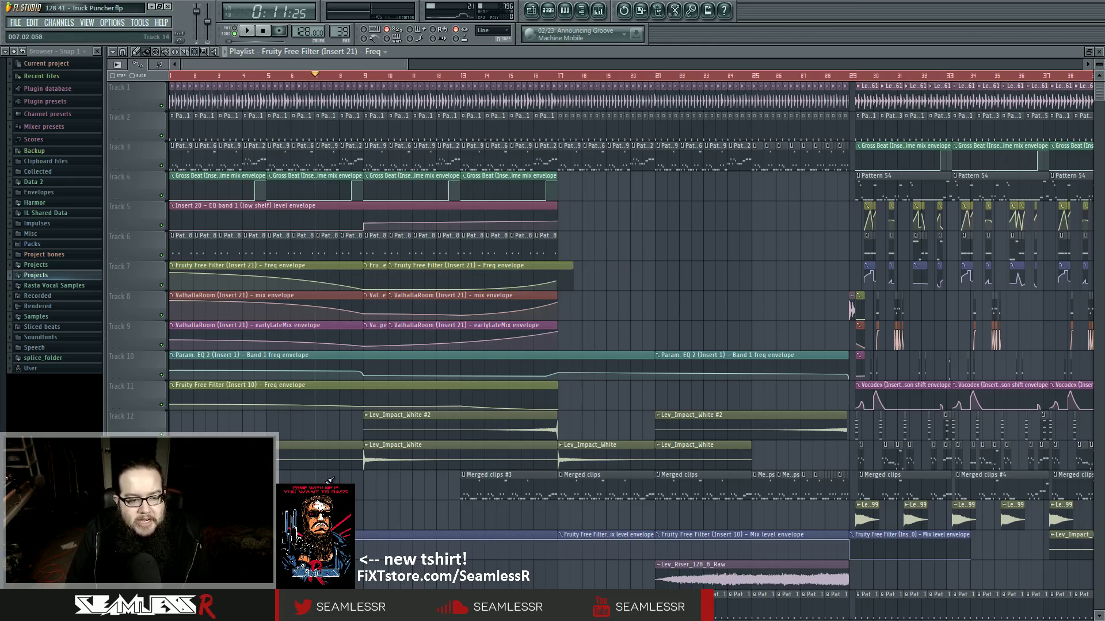
pyautogui.doubleClick(610, 456)
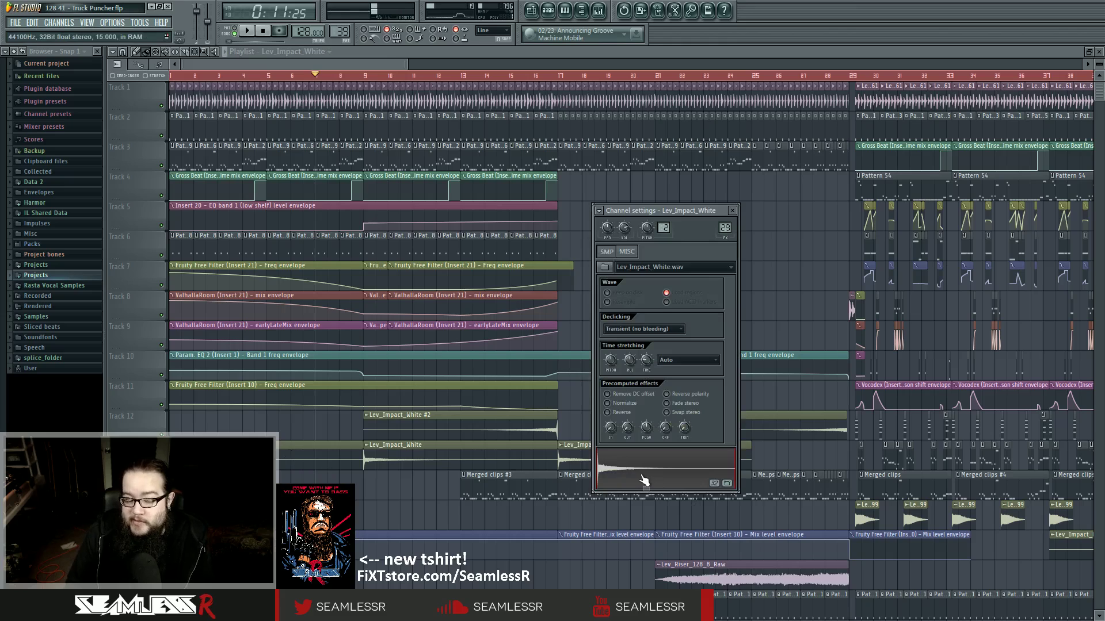
pyautogui.press('Escape')
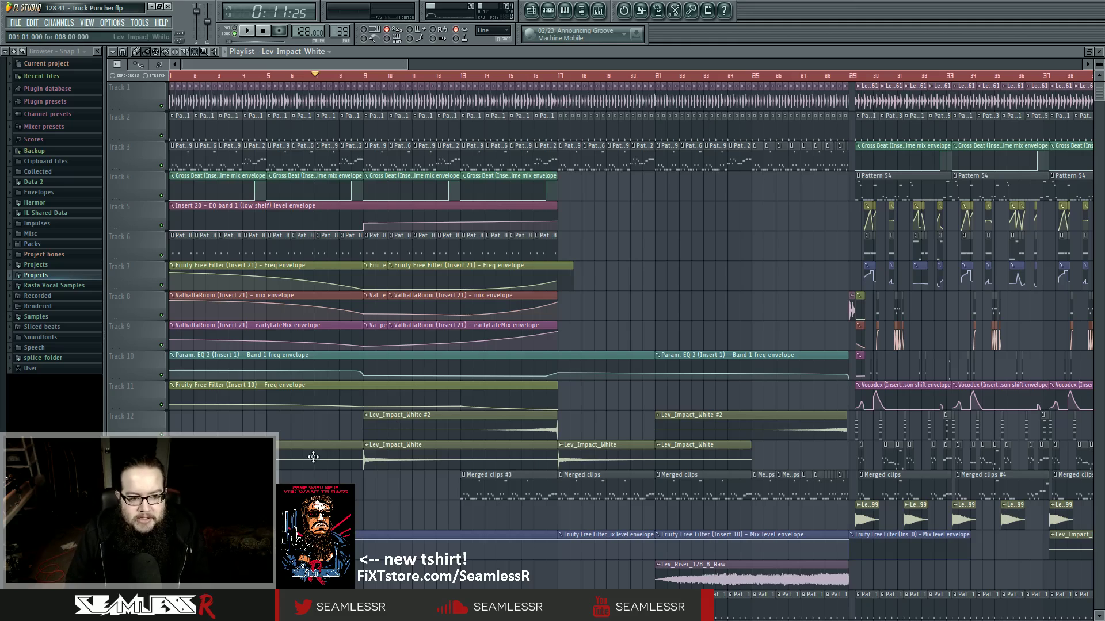
pyautogui.doubleClick(294, 457)
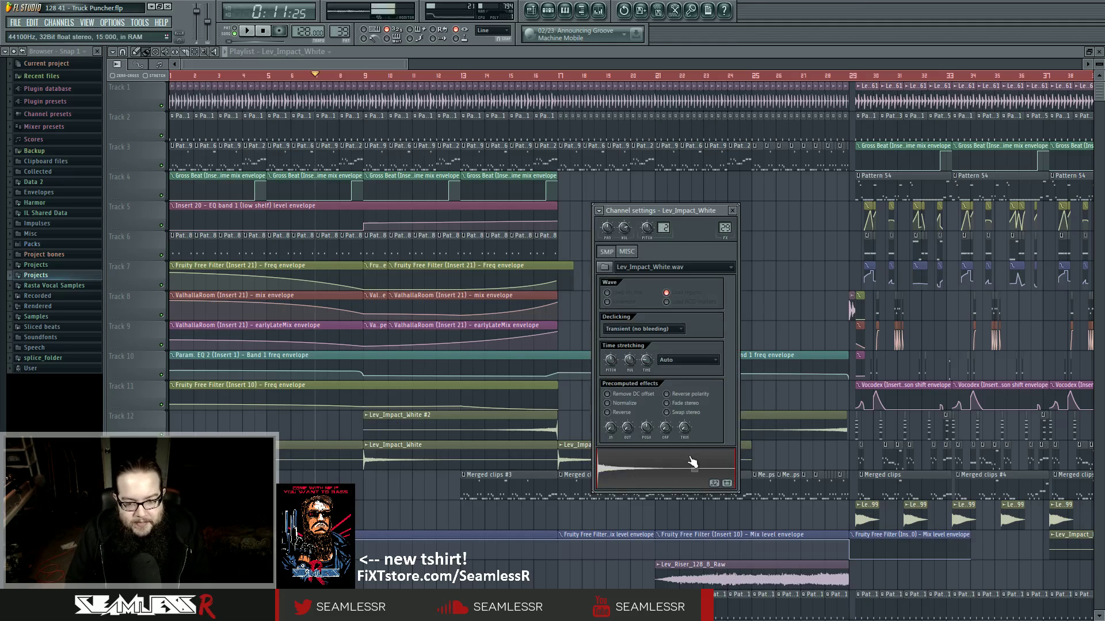
pyautogui.press('Escape')
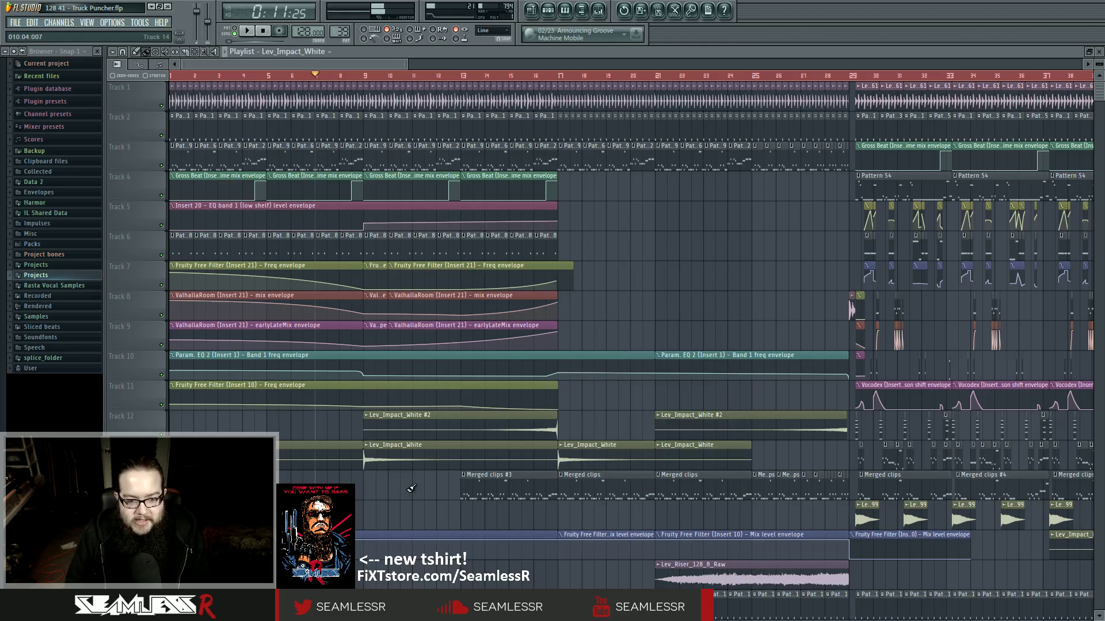
pyautogui.click(470, 434)
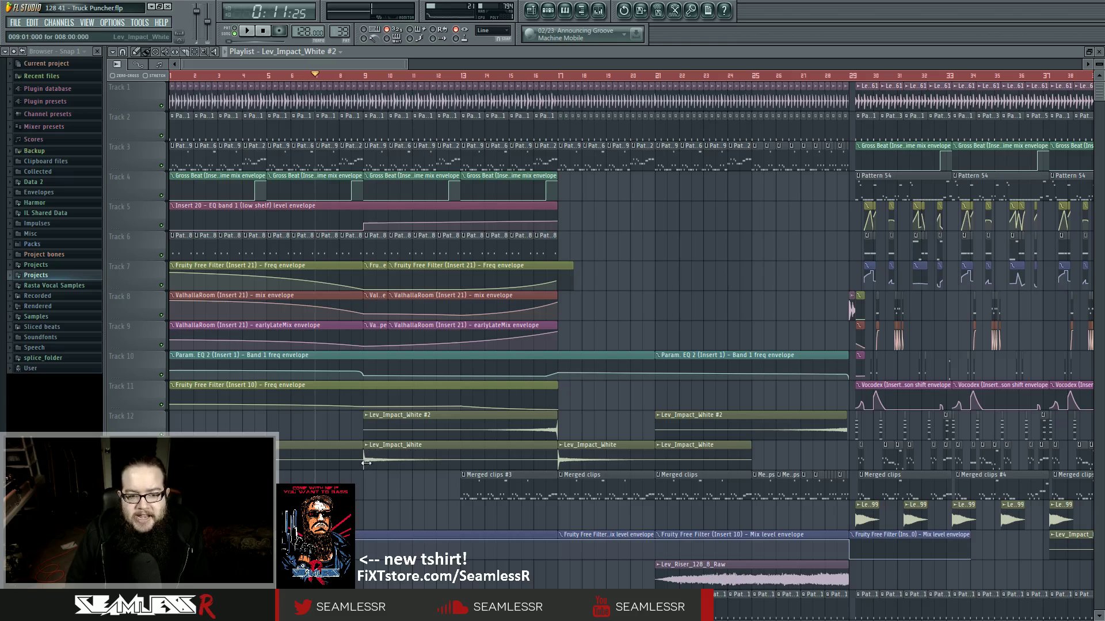
pyautogui.click(624, 330)
pyautogui.rightClick(643, 326)
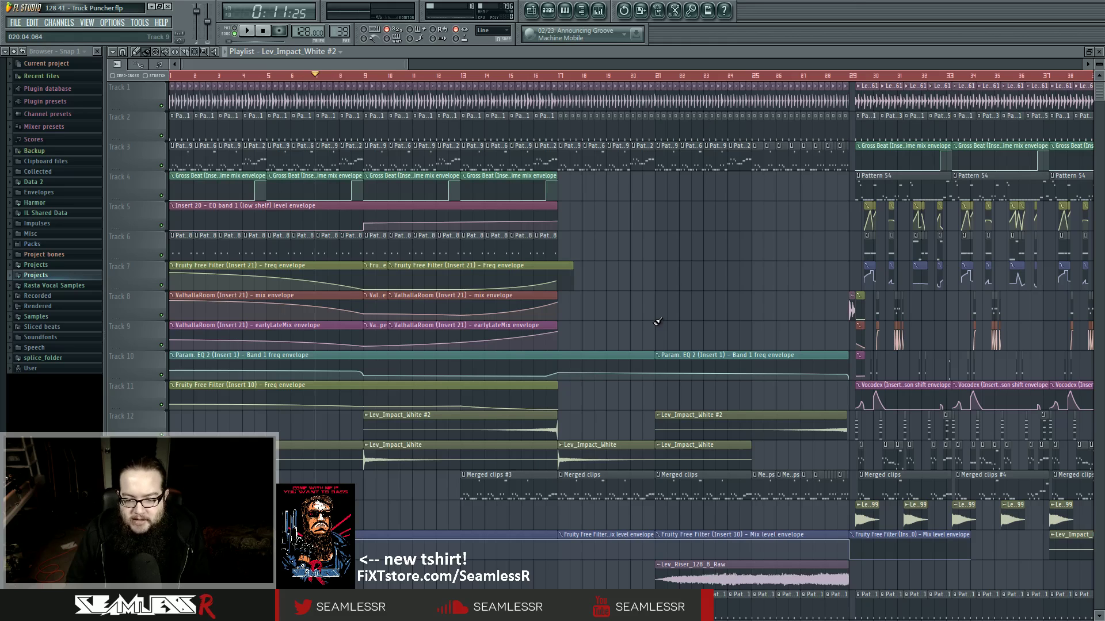
# Select the Lev_Riser_128_8_Raw clip that starts at bar 21 in the playlist.
pyautogui.scroll(-5, 657, 321)
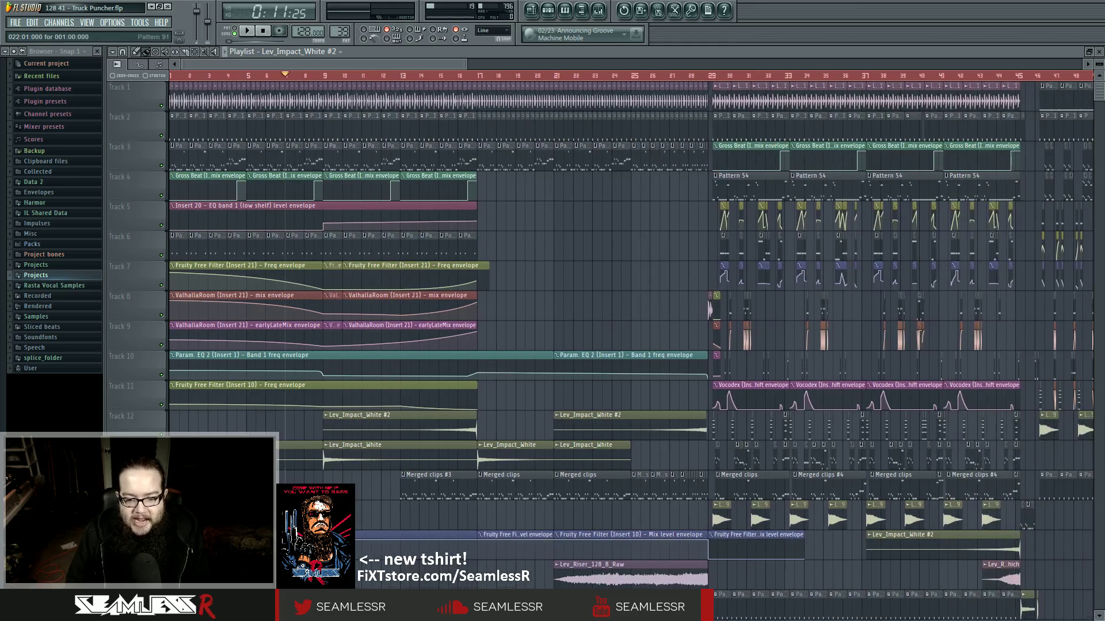
pyautogui.scroll(-2, 584, 601)
pyautogui.moveTo(594, 512); pyautogui.dragTo(593, 512)
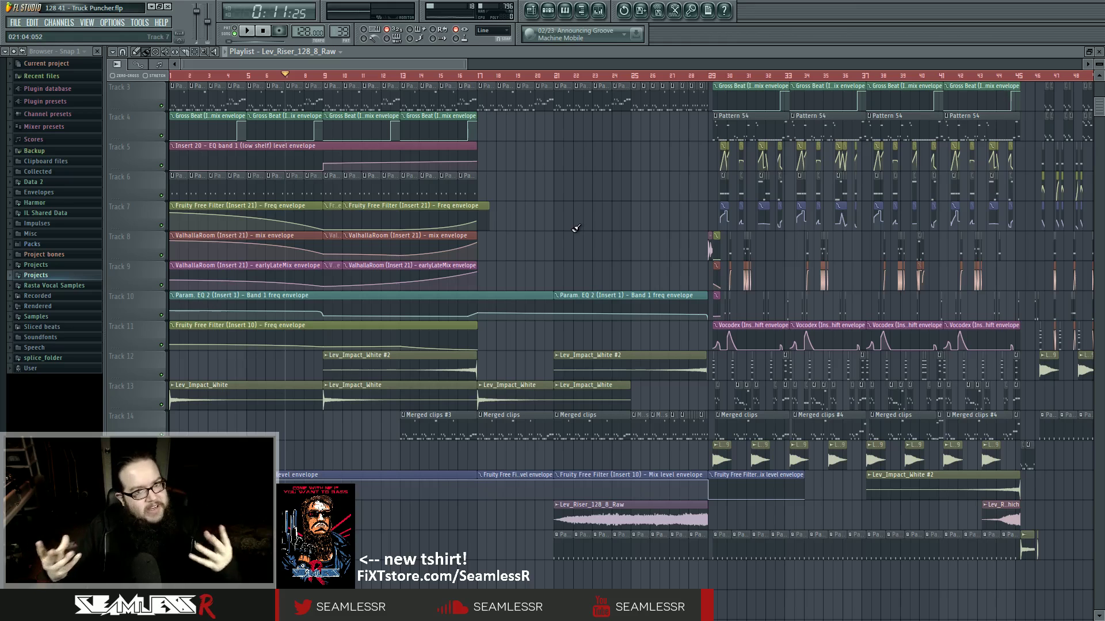
pyautogui.moveTo(622, 529)
pyautogui.mouseDown()
pyautogui.moveTo(565, 531)
pyautogui.moveTo(622, 531)
pyautogui.mouseUp()
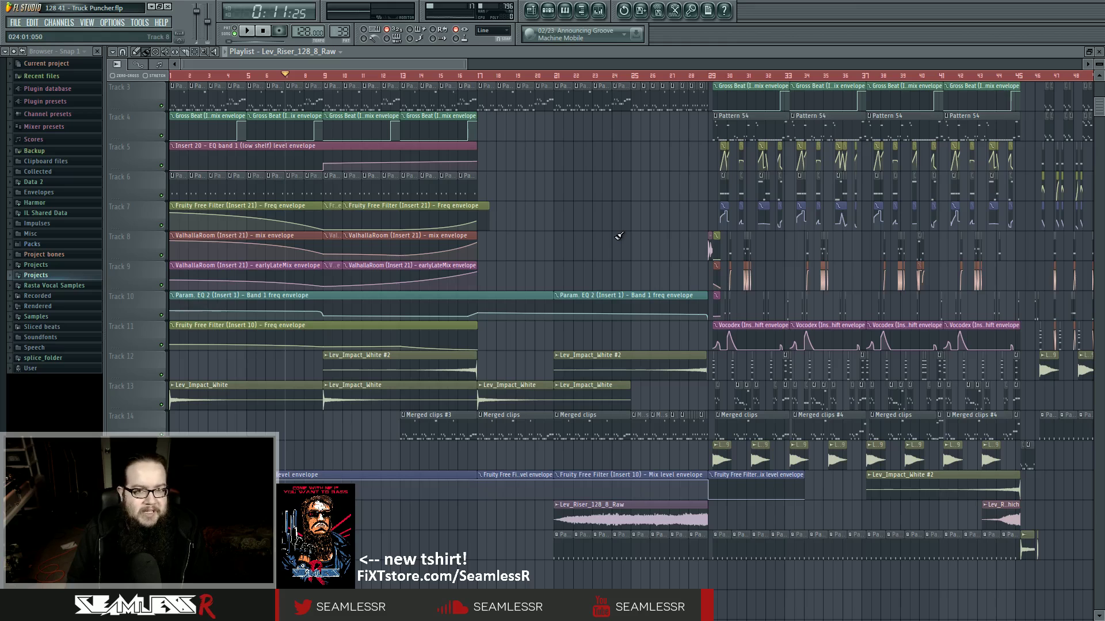
# Play the riser section from bar 21 towards bar 29 and stop playback.
pyautogui.click(561, 77)
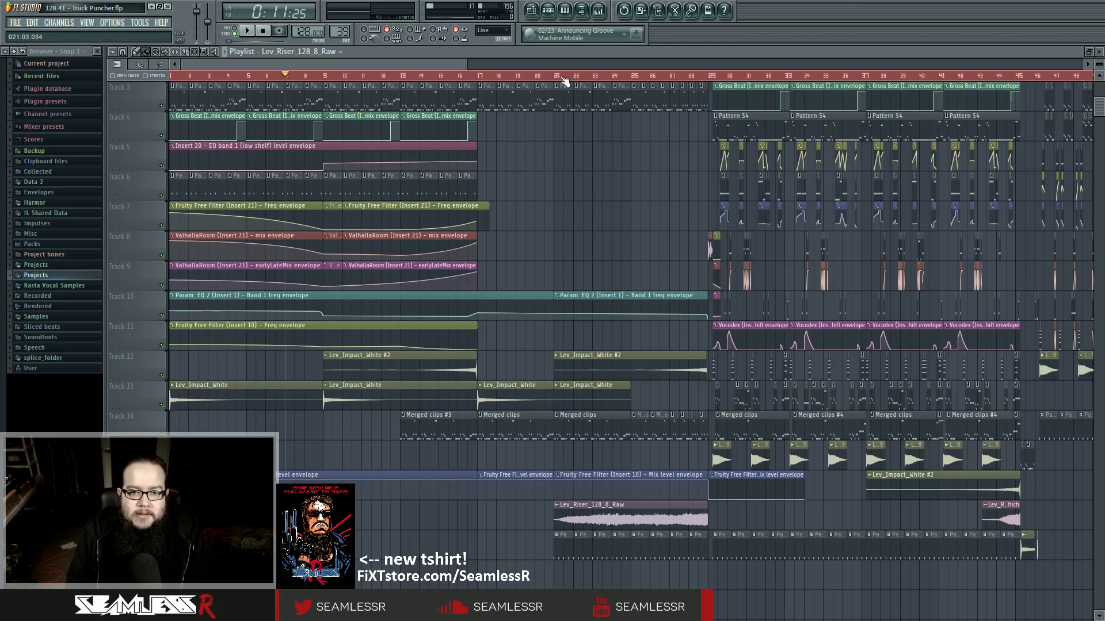
pyautogui.press('space')
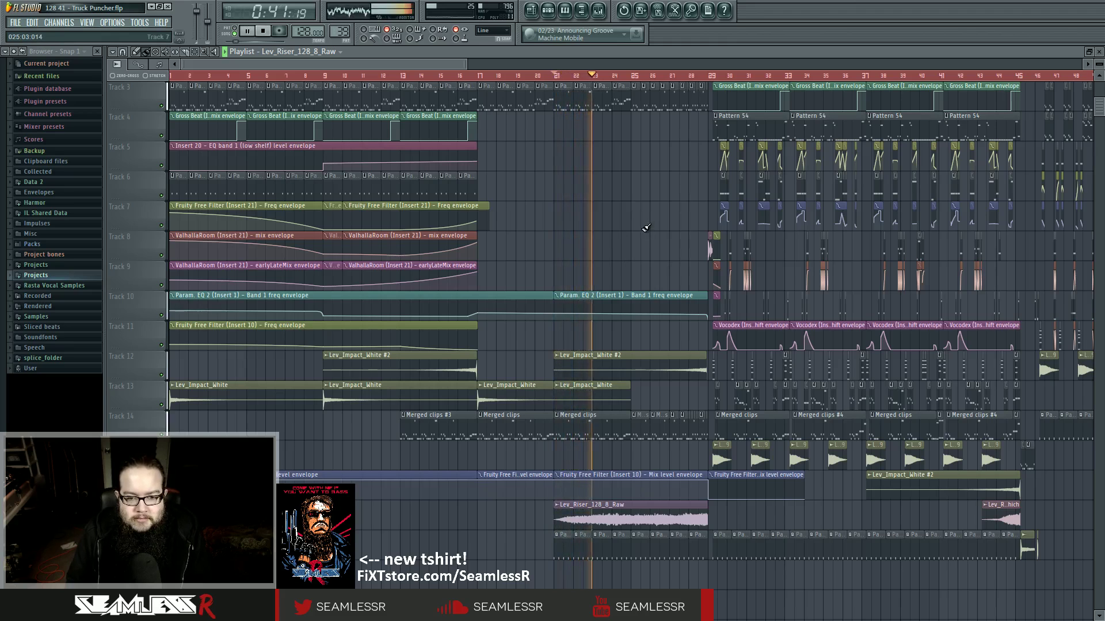
pyautogui.scroll(2, 644, 228)
pyautogui.scroll(-1, 644, 233)
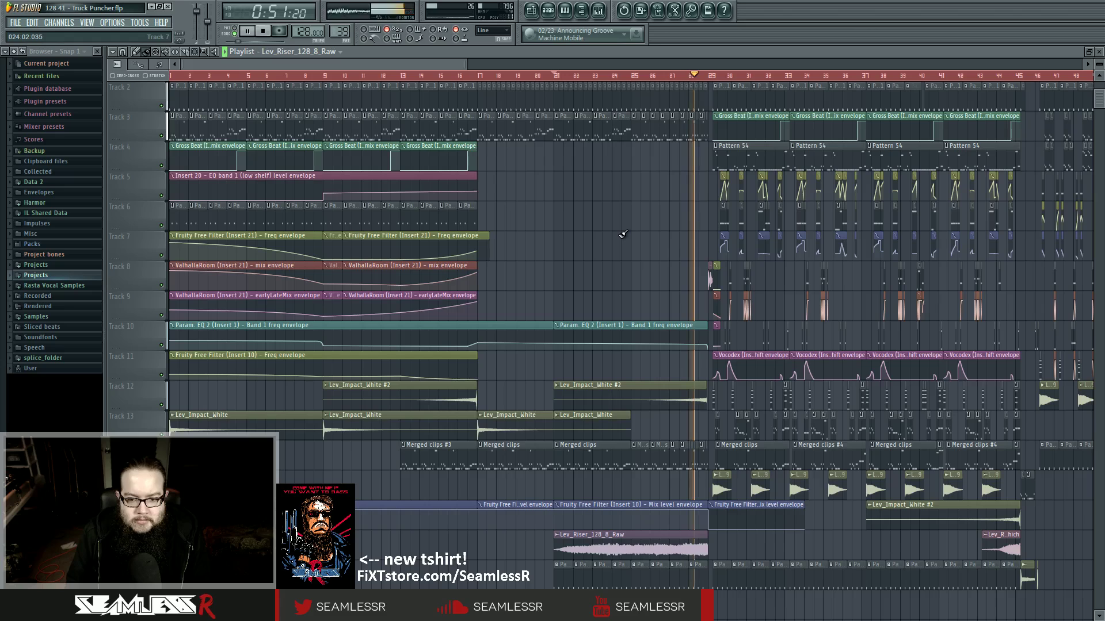
pyautogui.press('space')
# Open the Lev_Fill_128_37 sample clip just before bar 29 and close its settings.
pyautogui.click(708, 273)
pyautogui.doubleClick(708, 273)
pyautogui.press('Escape')
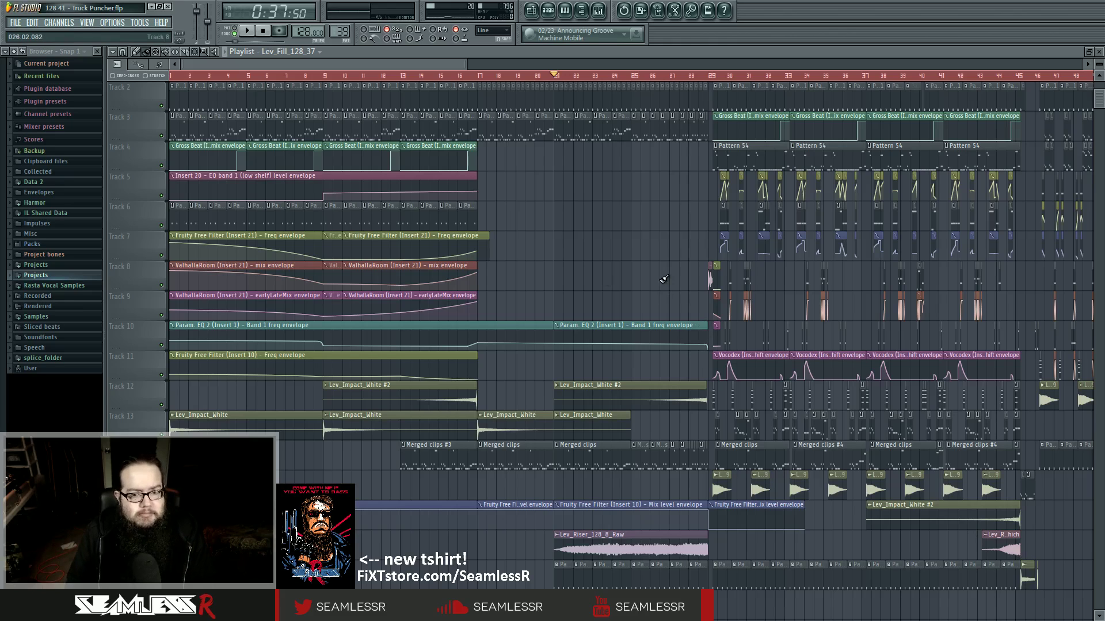
# Open the notes of the Merged clips pattern at bar 17 and bring up its Harmor #4 synth.
pyautogui.doubleClick(498, 449)
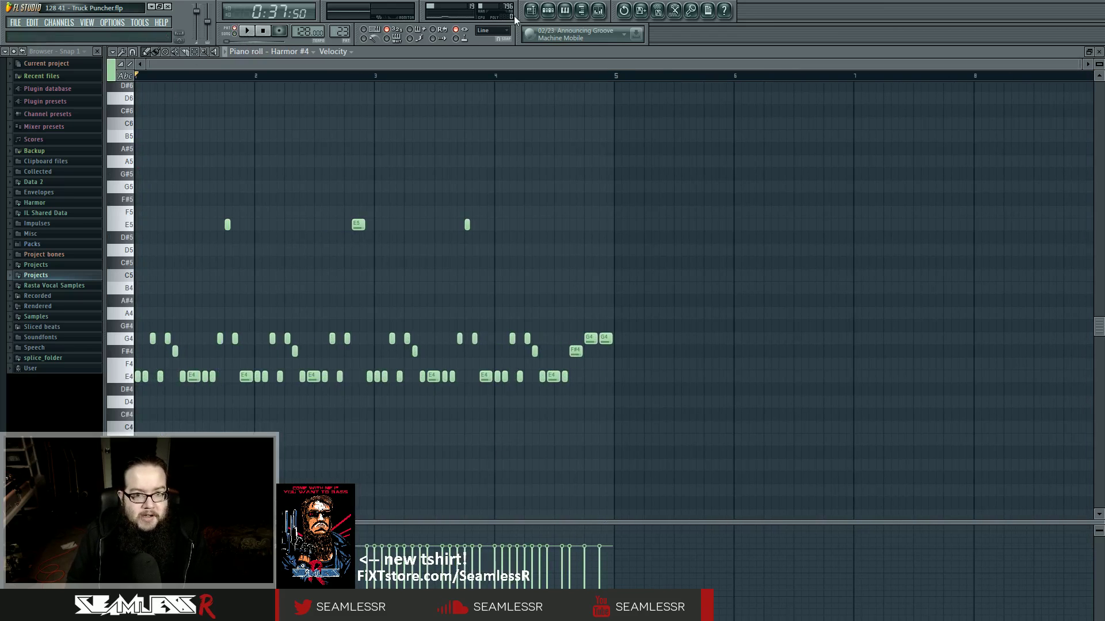
pyautogui.click(548, 10)
pyautogui.click(406, 241)
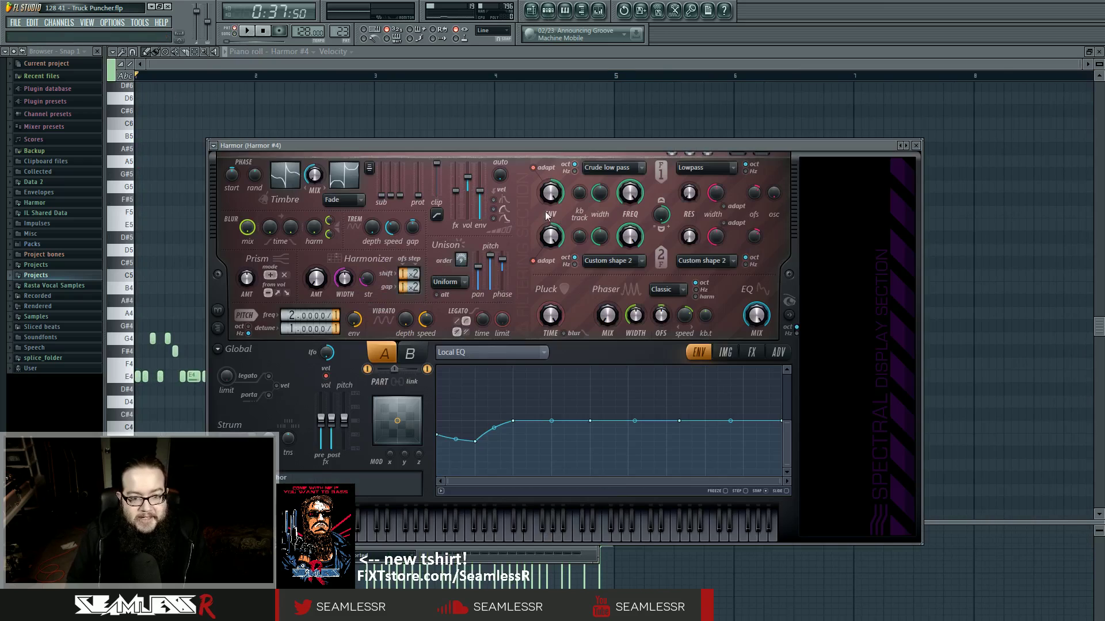
# Check mixer Insert 29 for effects while playing the pattern, and move the Harmor #4 window up in front of the mixer.
pyautogui.click(598, 10)
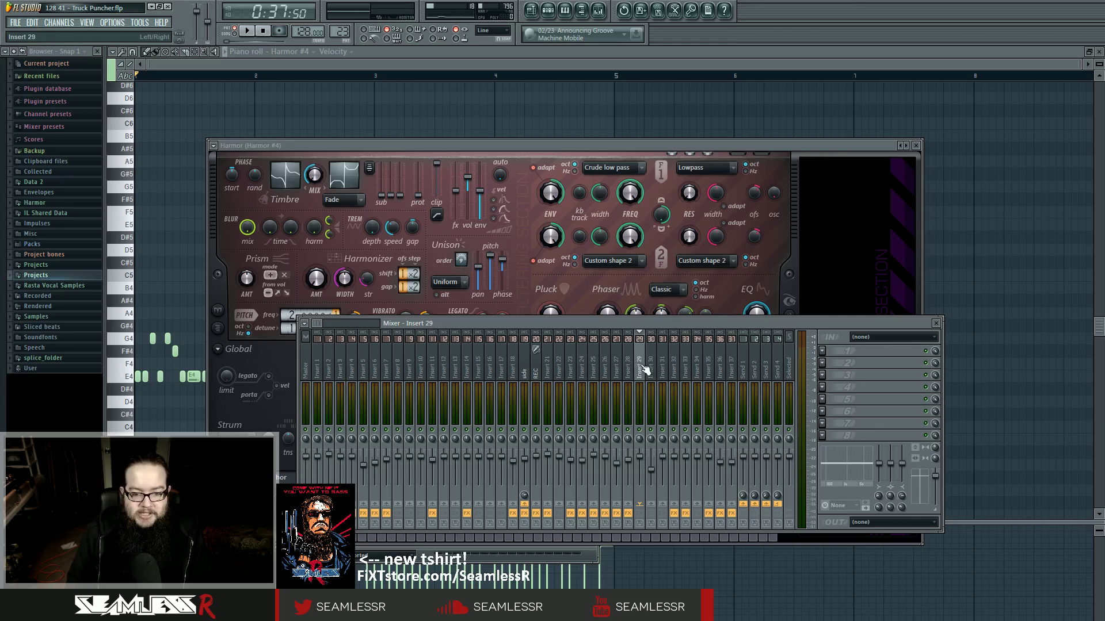
pyautogui.press('space')
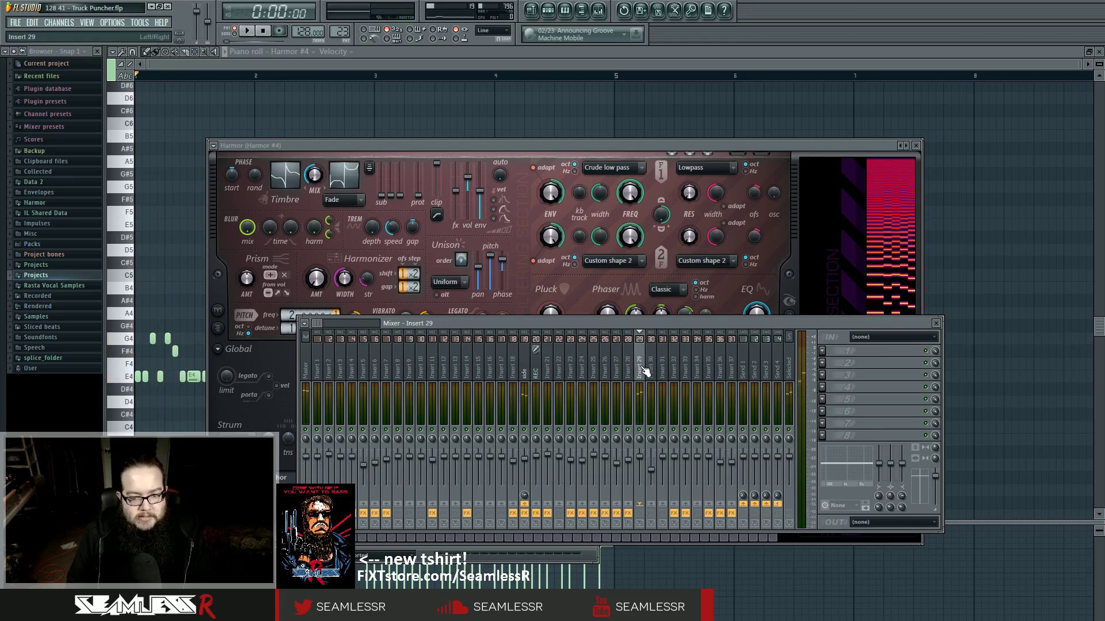
pyautogui.moveTo(440, 146); pyautogui.dragTo(455, 115)
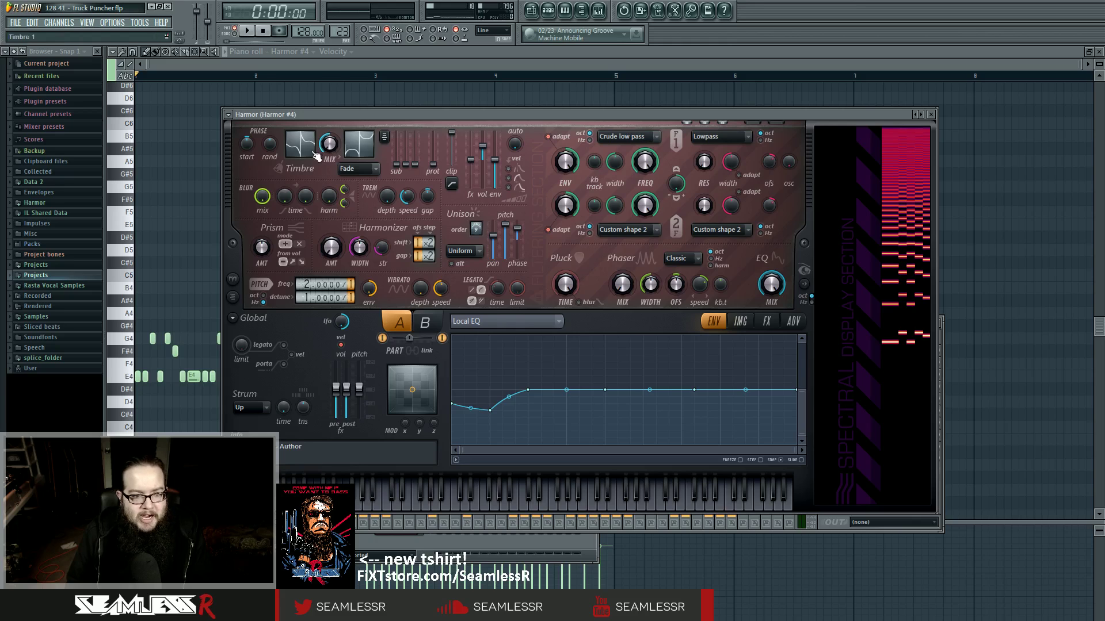
# Compare parts A and B of Harmor #4, ending on part B.
pyautogui.click(431, 324)
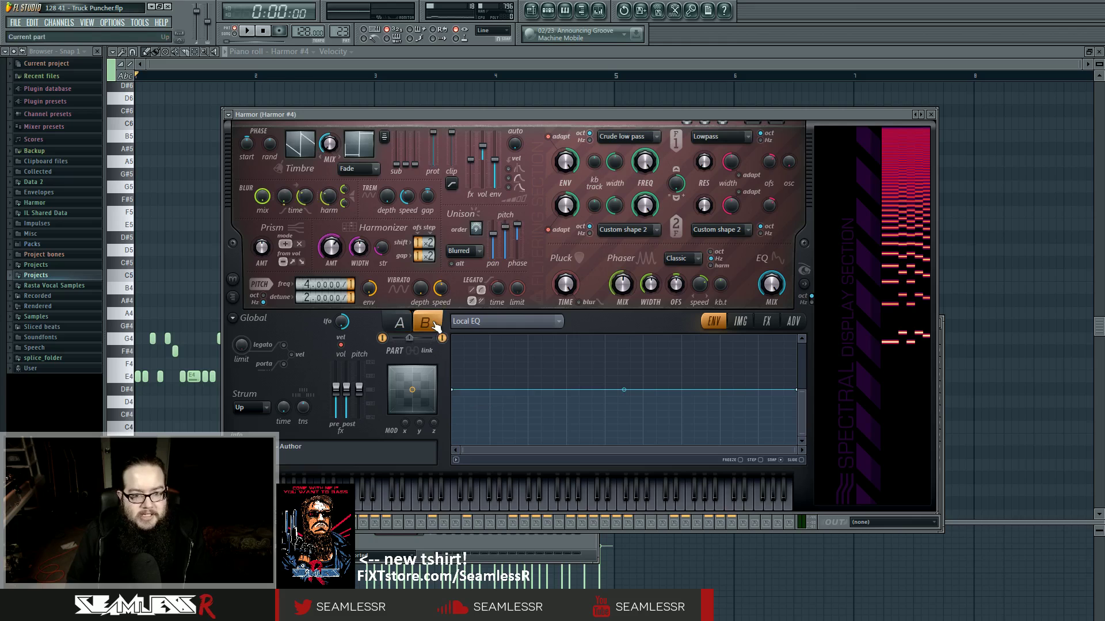
pyautogui.click(399, 323)
pyautogui.click(425, 322)
pyautogui.click(403, 323)
pyautogui.click(425, 322)
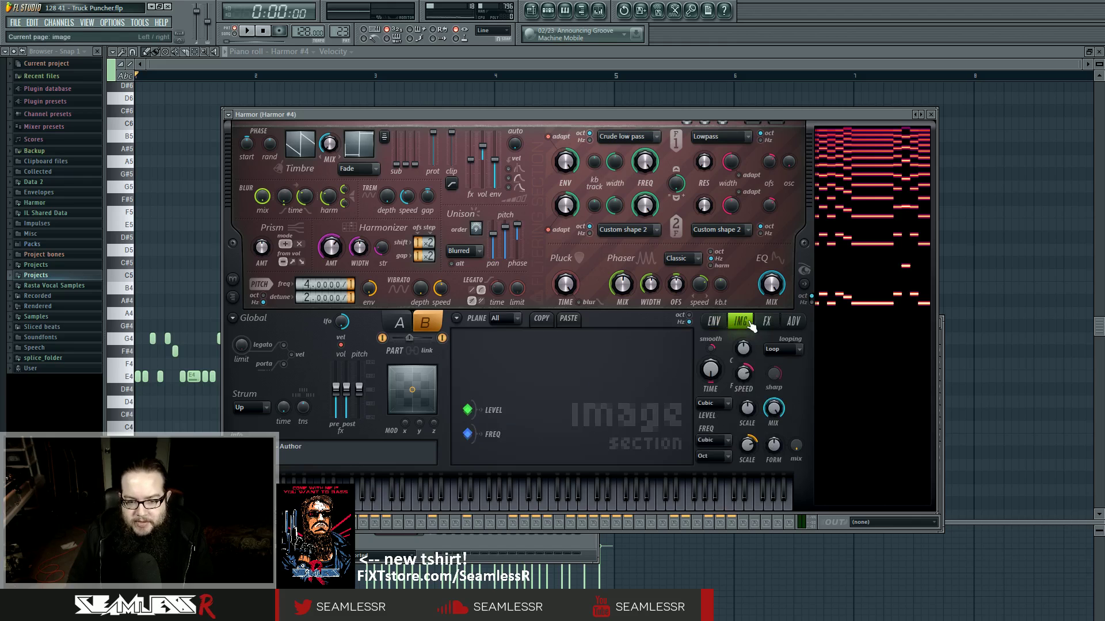
# Return from part B's image section to its Local EQ envelope and compare it once more with part A.
pyautogui.click(422, 325)
pyautogui.click(419, 324)
pyautogui.click(417, 323)
pyautogui.click(422, 323)
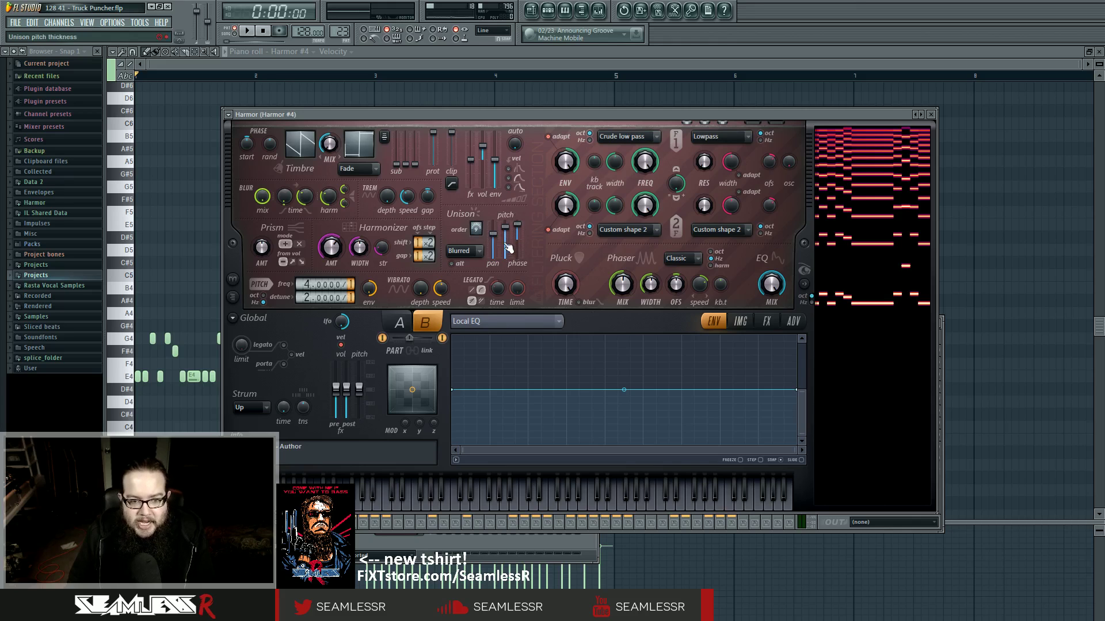
pyautogui.click(400, 324)
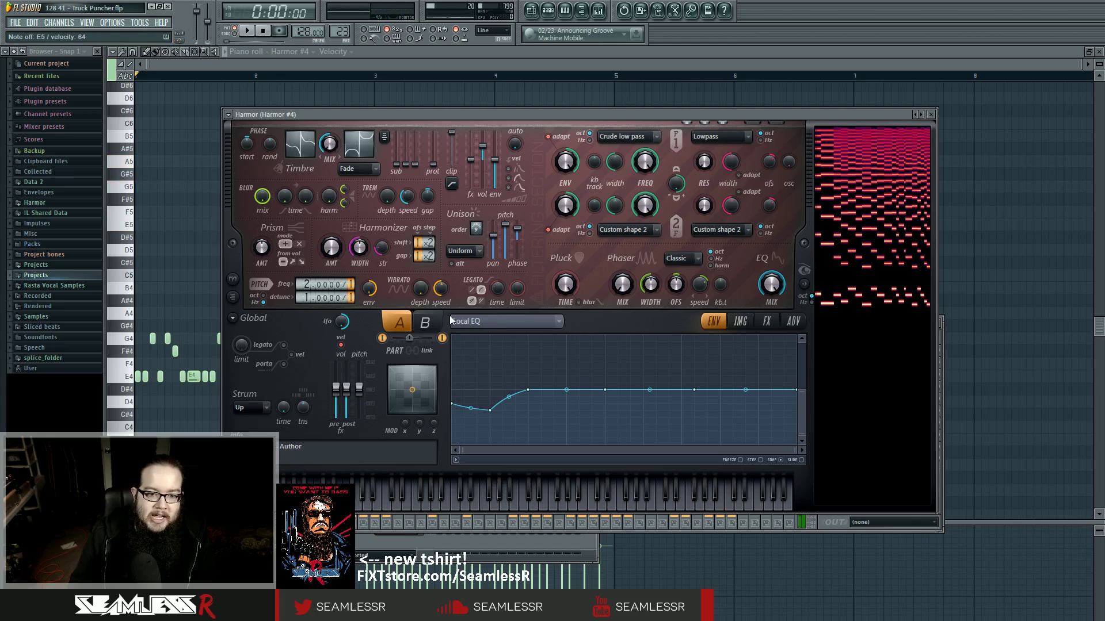
pyautogui.click(425, 325)
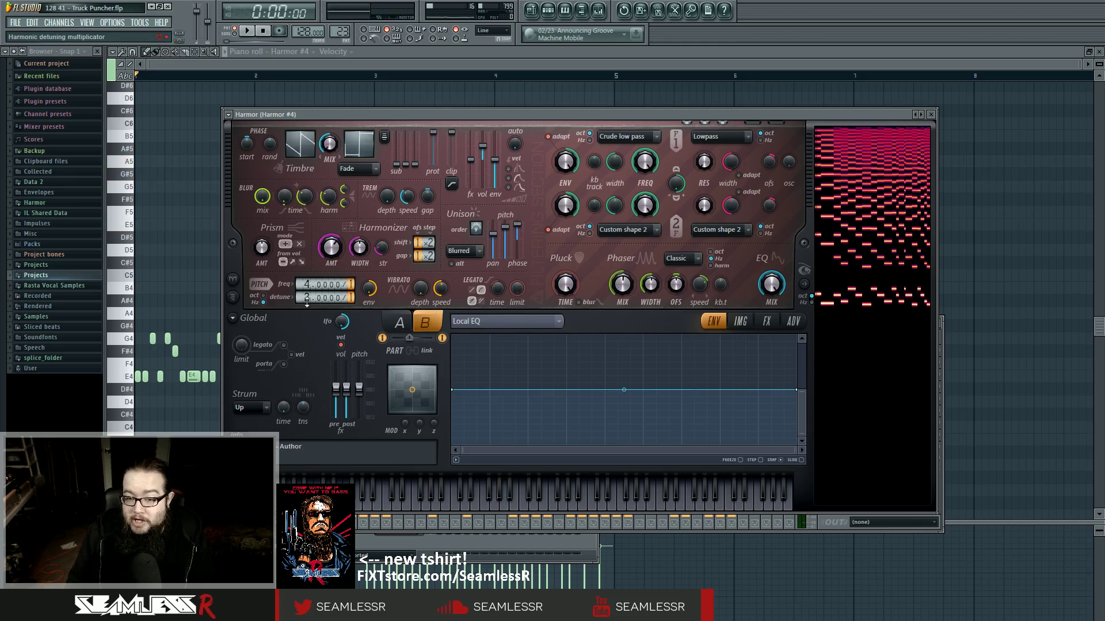
# Select part B's Harmonic unison pitch envelope in Harmor #4 and compare it with the one in part A.
pyautogui.click(557, 320)
pyautogui.click(679, 329)
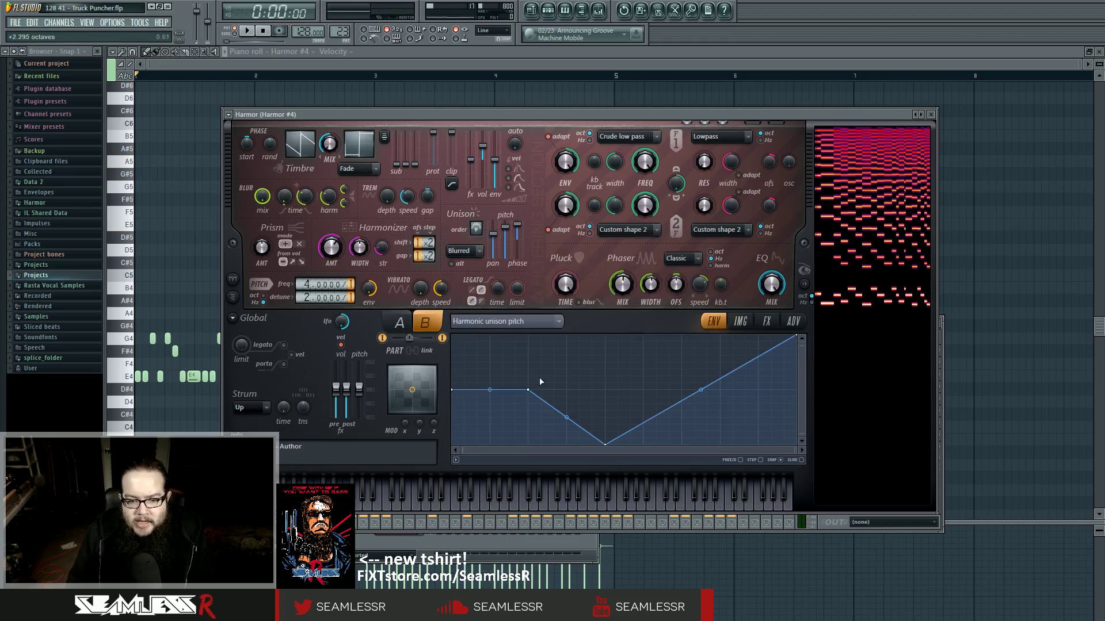
pyautogui.click(398, 323)
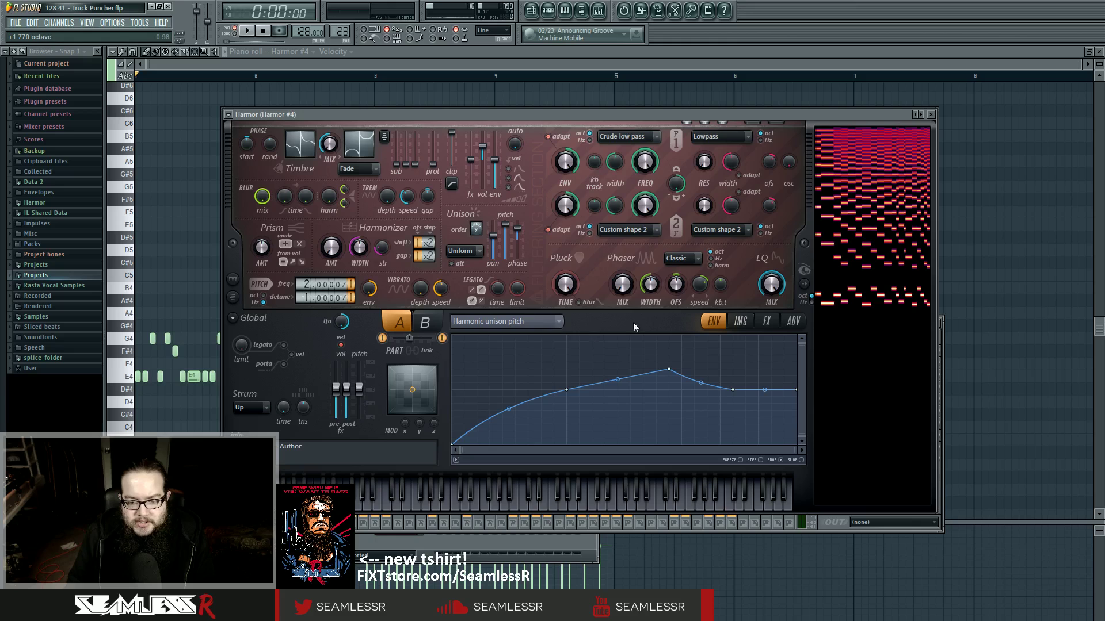
# Check part A's effects section and mixer Insert 29, and return to the Harmonic unison pitch envelope of Harmor #4.
pyautogui.click(764, 321)
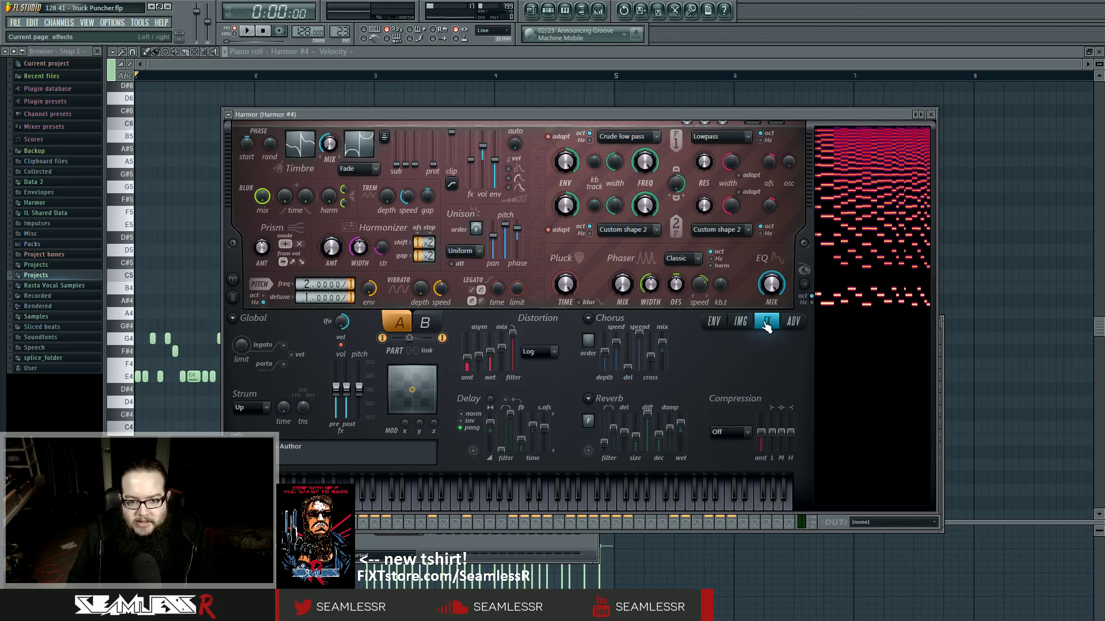
pyautogui.click(598, 9)
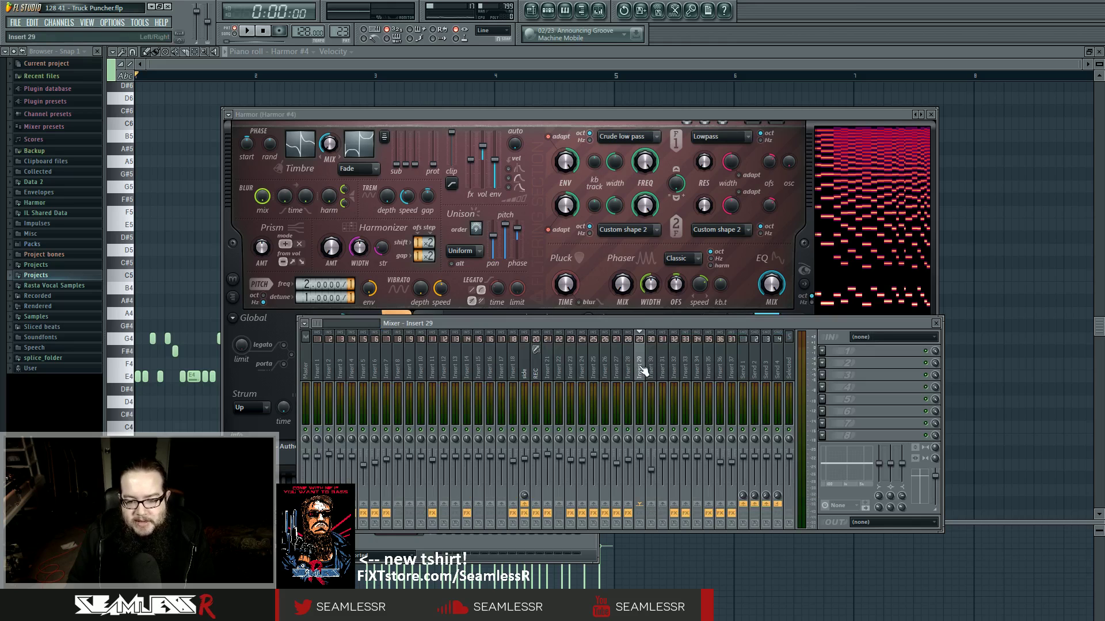
pyautogui.click(572, 119)
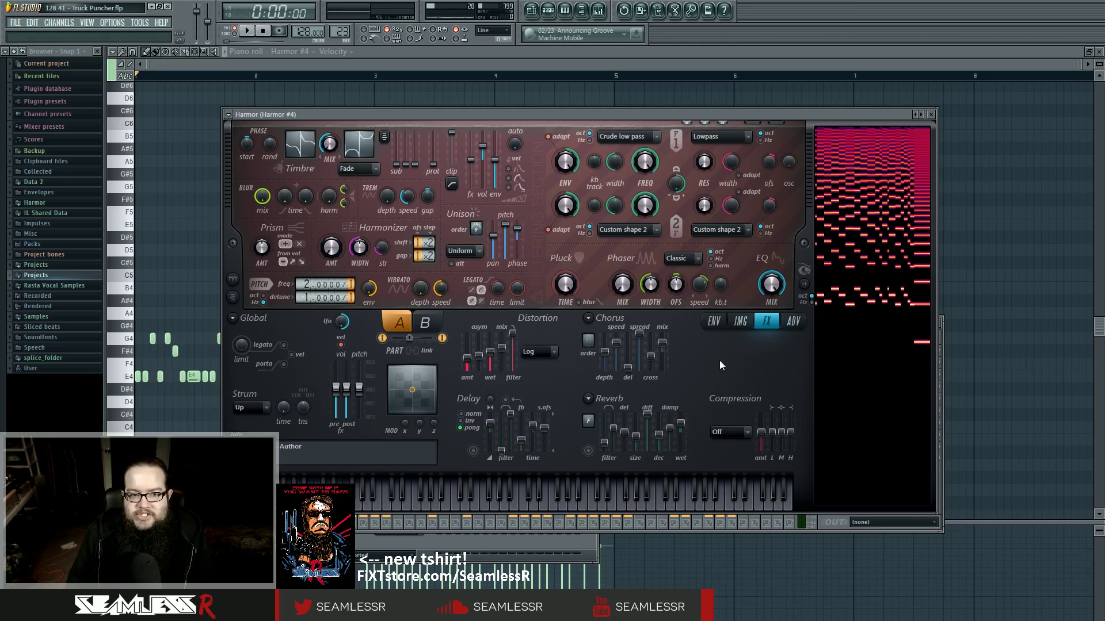
pyautogui.click(713, 322)
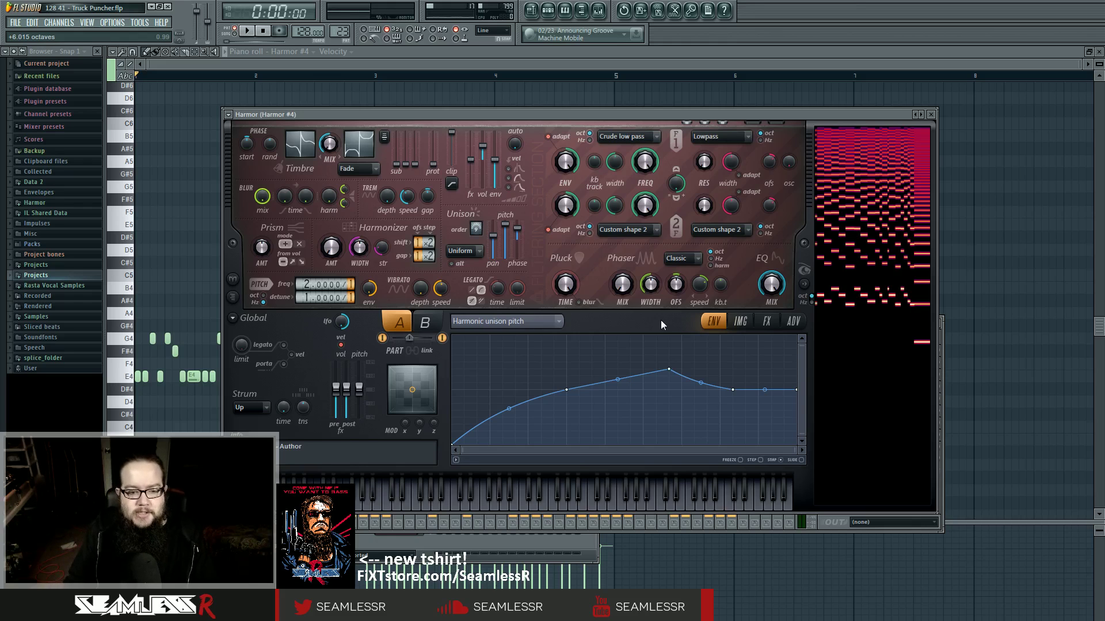
# Return to the playlist, look over the arrangement and move the playback position to around bar 24.
pyautogui.click(531, 10)
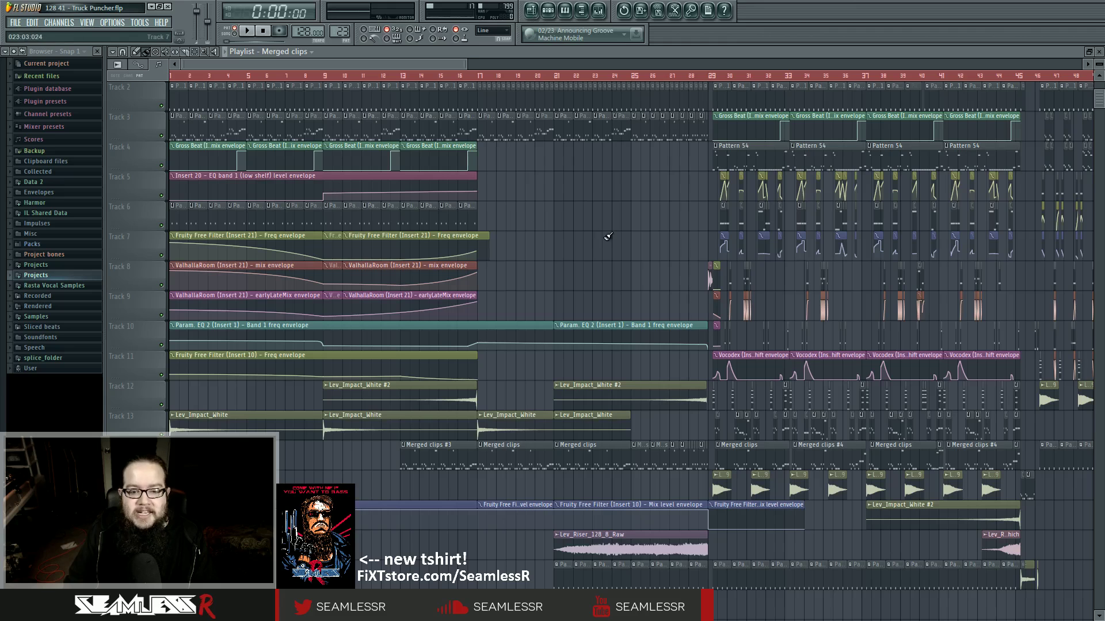
pyautogui.hscroll(3, 514, 269)
pyautogui.hscroll(1, 513, 269)
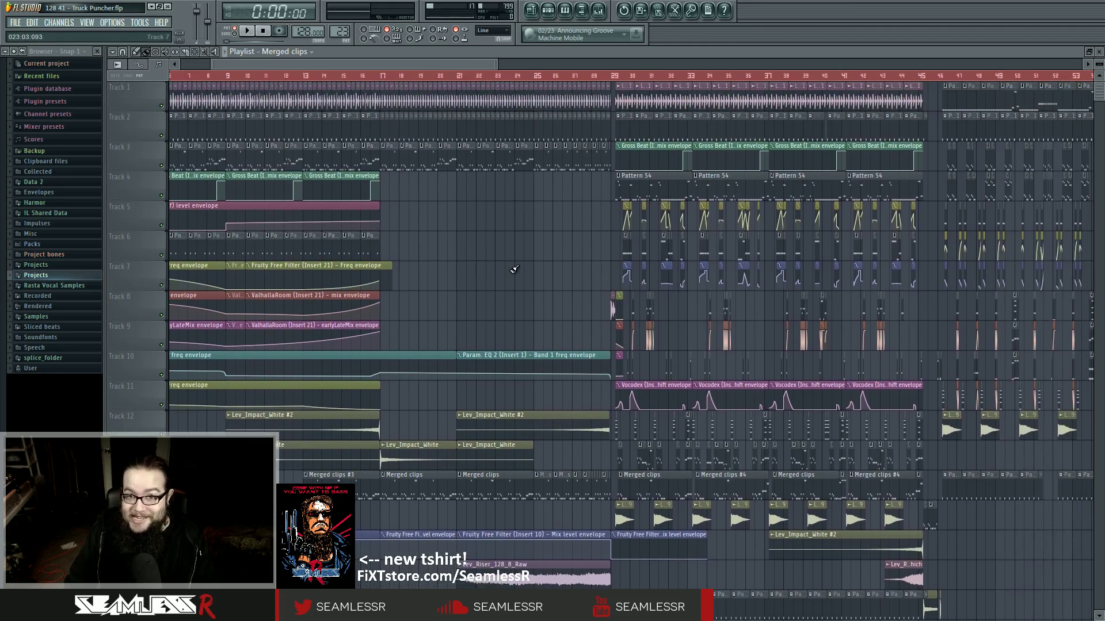
pyautogui.hscroll(-4, 514, 269)
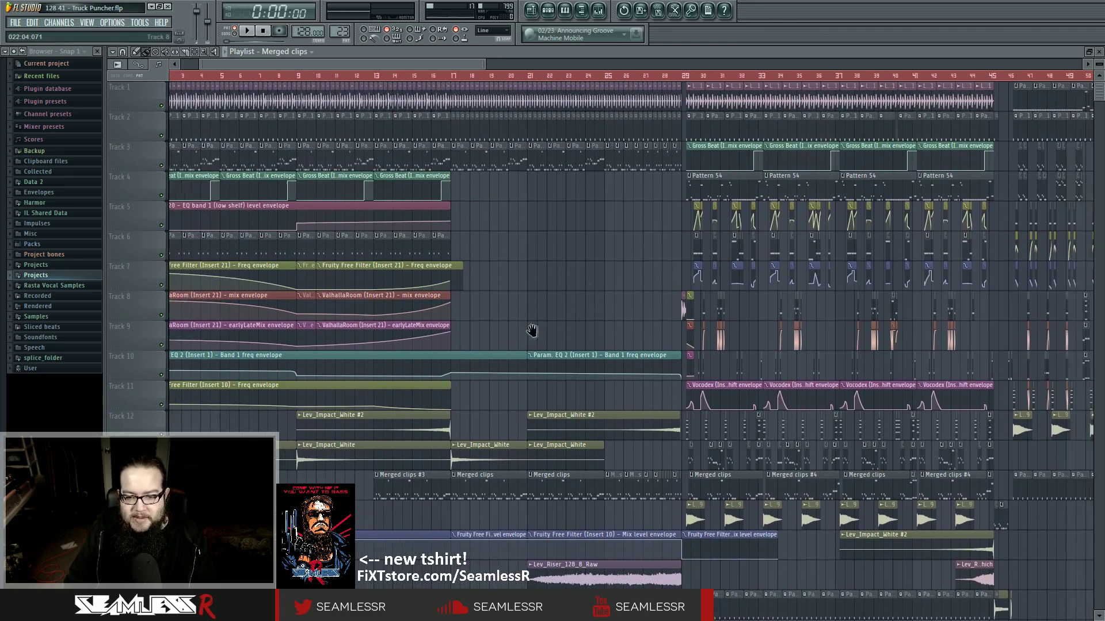
pyautogui.hscroll(7, 532, 330)
pyautogui.click(496, 77)
pyautogui.moveTo(496, 80); pyautogui.dragTo(466, 80)
pyautogui.hscroll(-8, 611, 346)
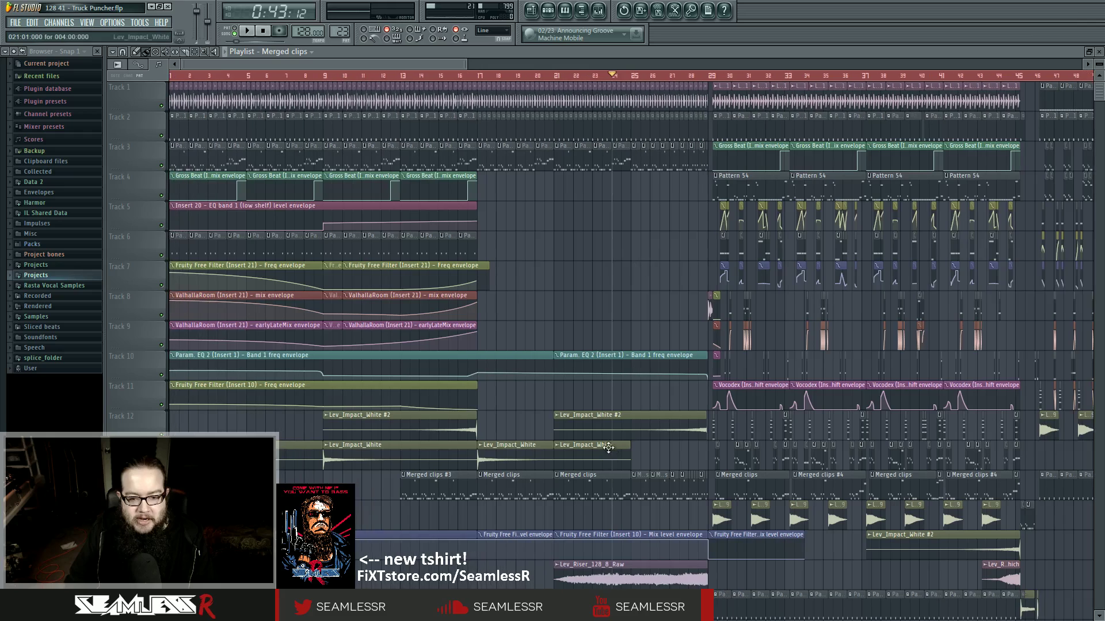
# Move the playback position to just after bar 29 and play the section up to the following bars.
pyautogui.hscroll(11, 580, 301)
pyautogui.click(521, 77)
pyautogui.scroll(3, 568, 324)
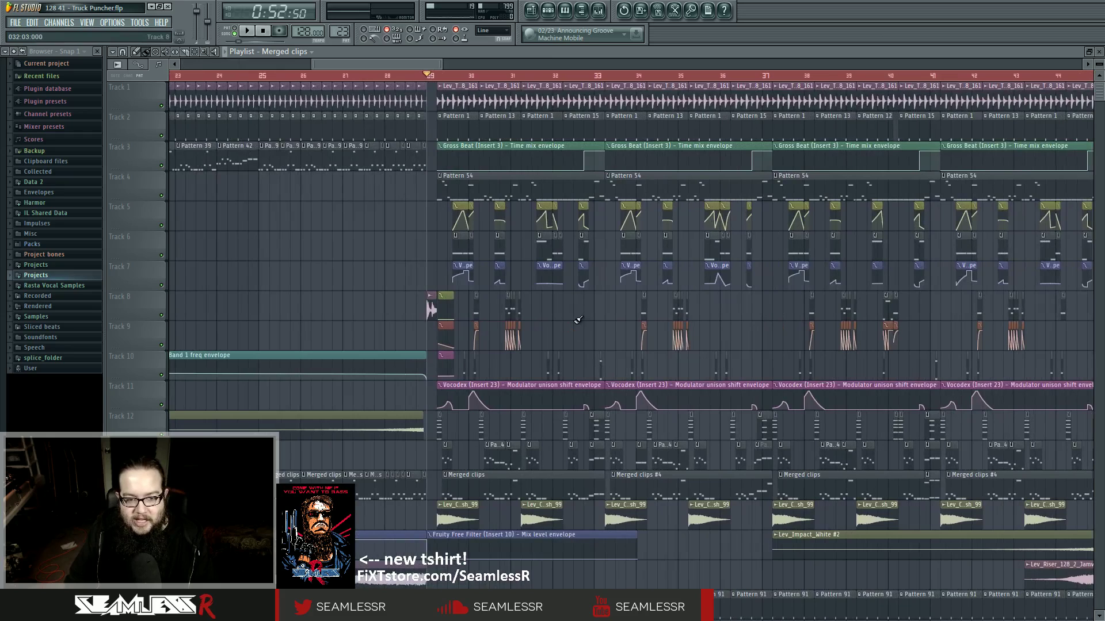
pyautogui.click(448, 76)
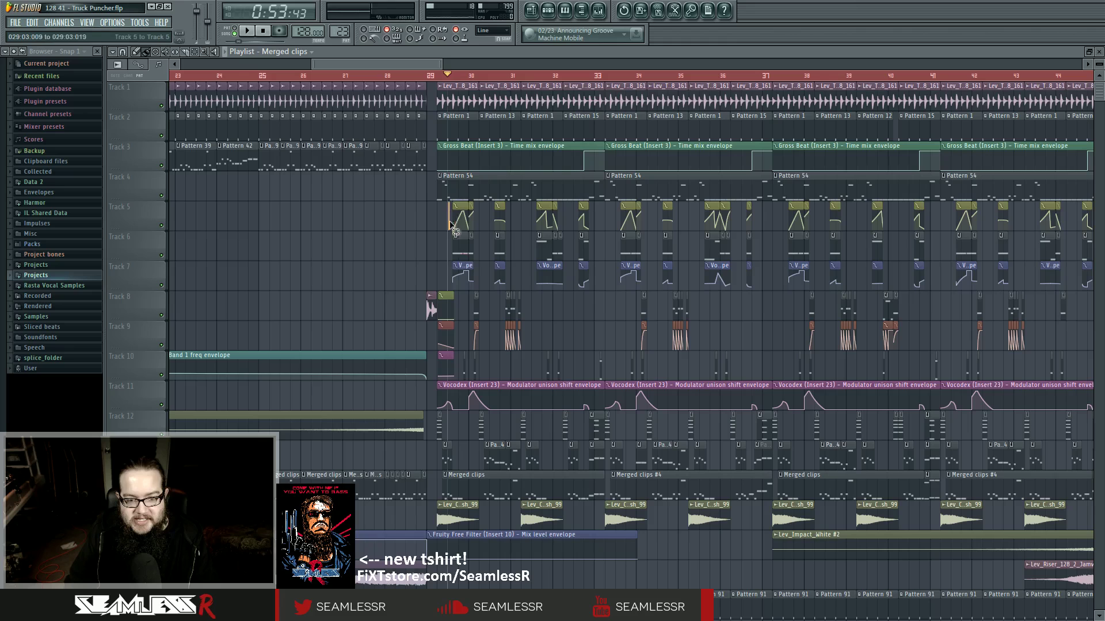
pyautogui.press('space')
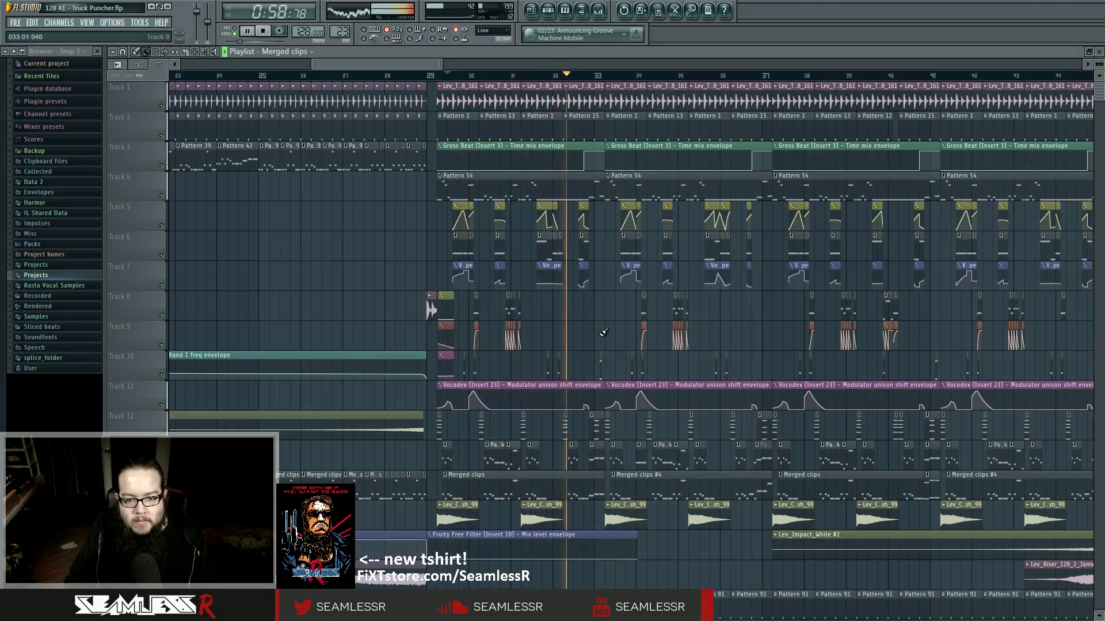
pyautogui.press('space')
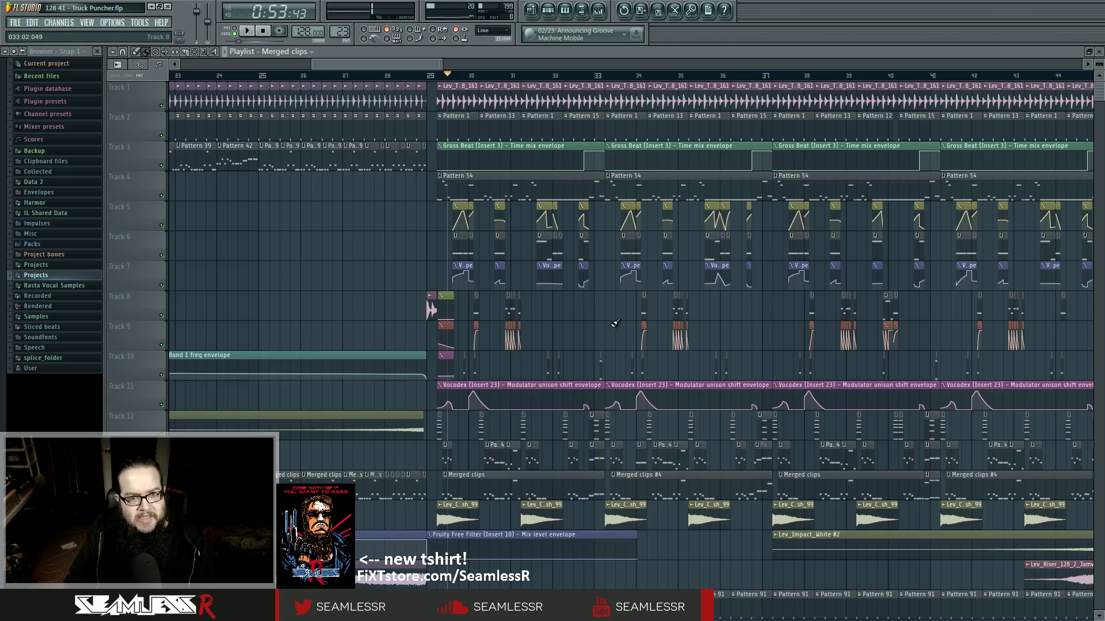
# Open the notes of Pattern 83 at bar 29 and bring up its Harmor #3 synth.
pyautogui.scroll(4, 494, 377)
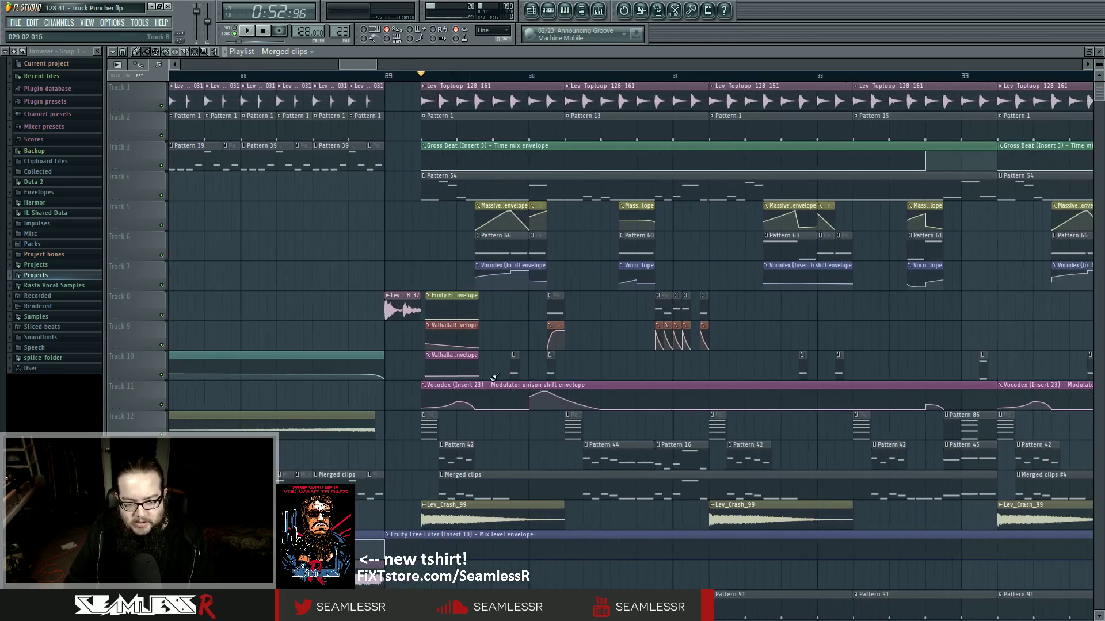
pyautogui.click(425, 430)
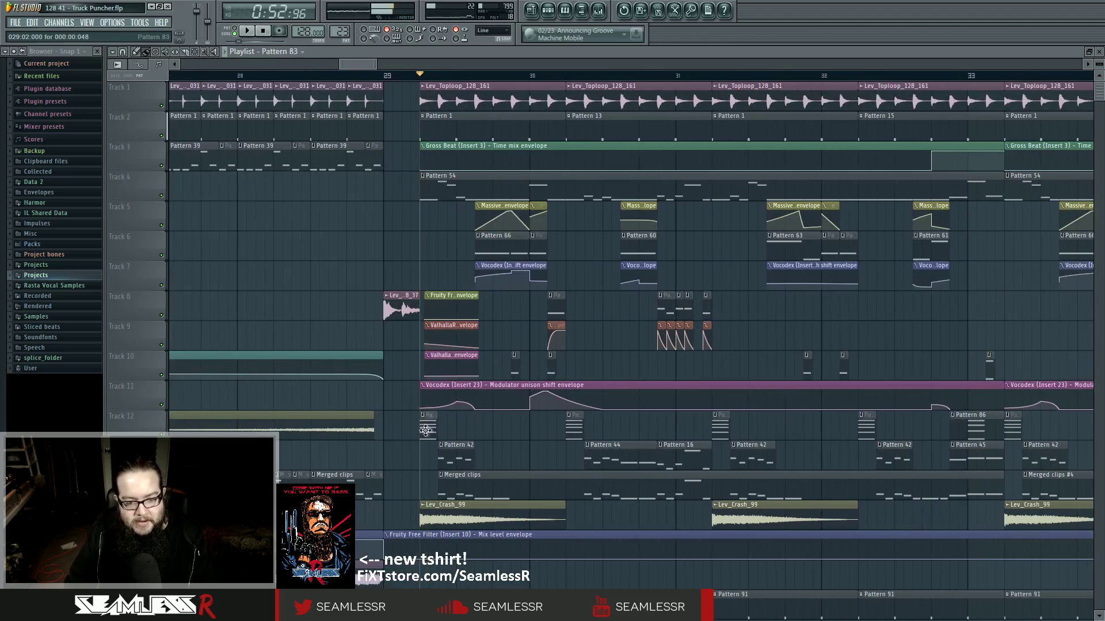
pyautogui.doubleClick(425, 430)
pyautogui.click(548, 10)
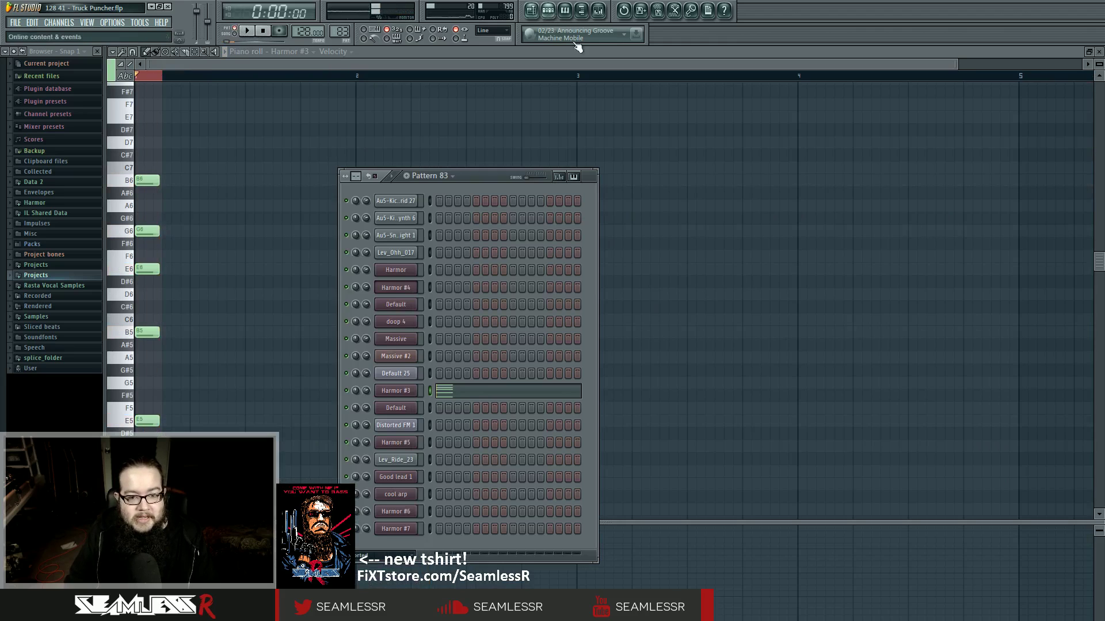
pyautogui.click(396, 390)
pyautogui.moveTo(610, 167); pyautogui.dragTo(569, 120)
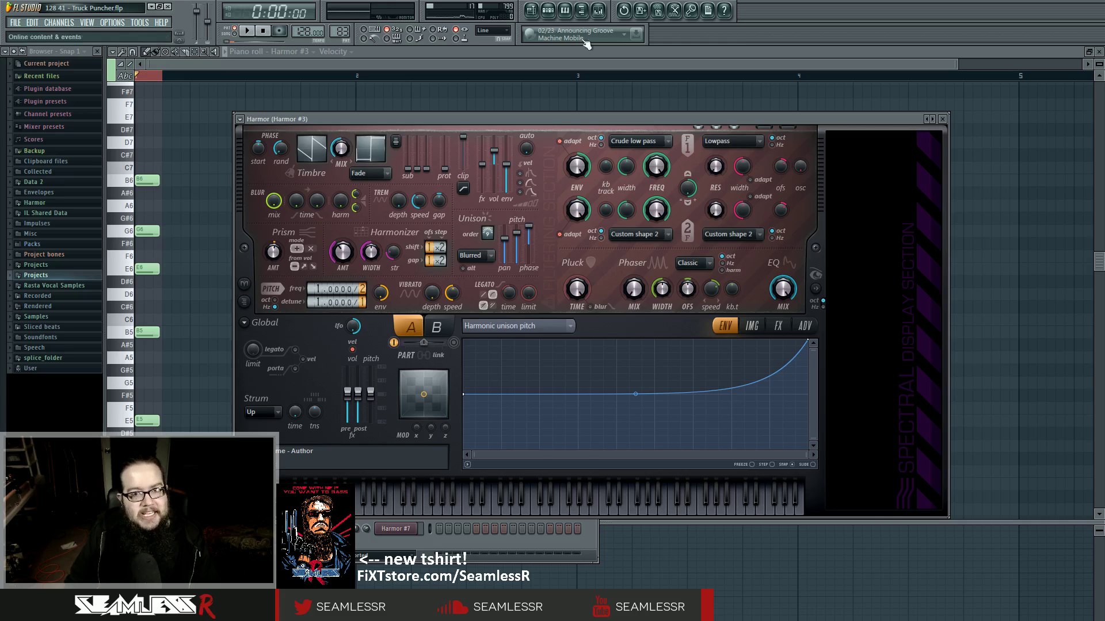
# Inspect the Fruity Parametric EQ 2 on mixer Insert 25 and bring the Harmor #3 window back to the front.
pyautogui.click(598, 10)
pyautogui.click(875, 364)
pyautogui.click(874, 364)
pyautogui.click(602, 123)
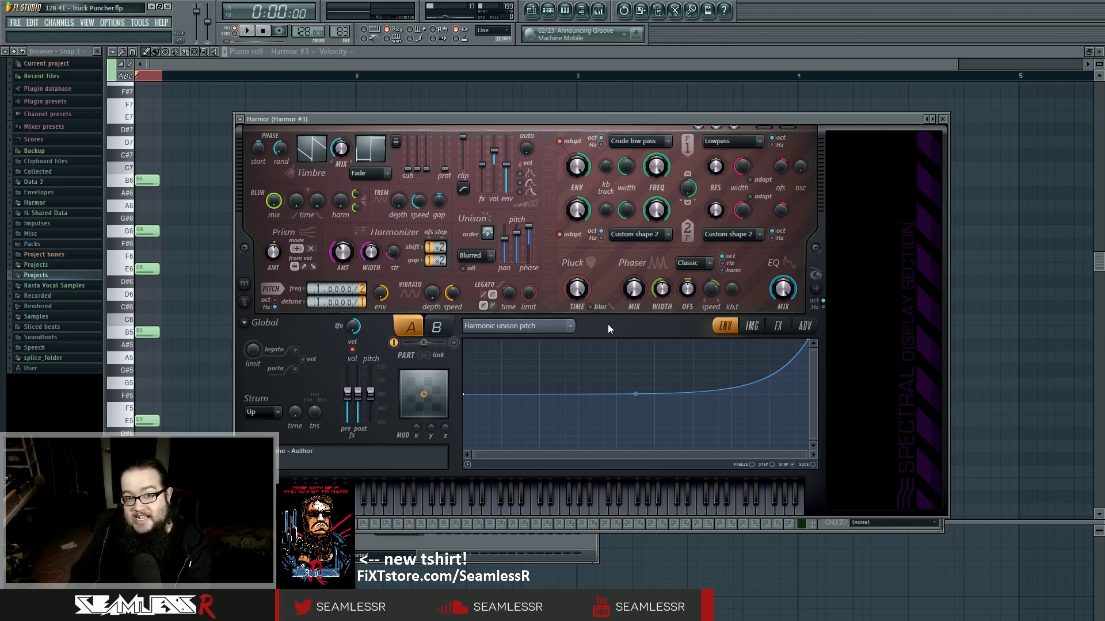
pyautogui.click(599, 10)
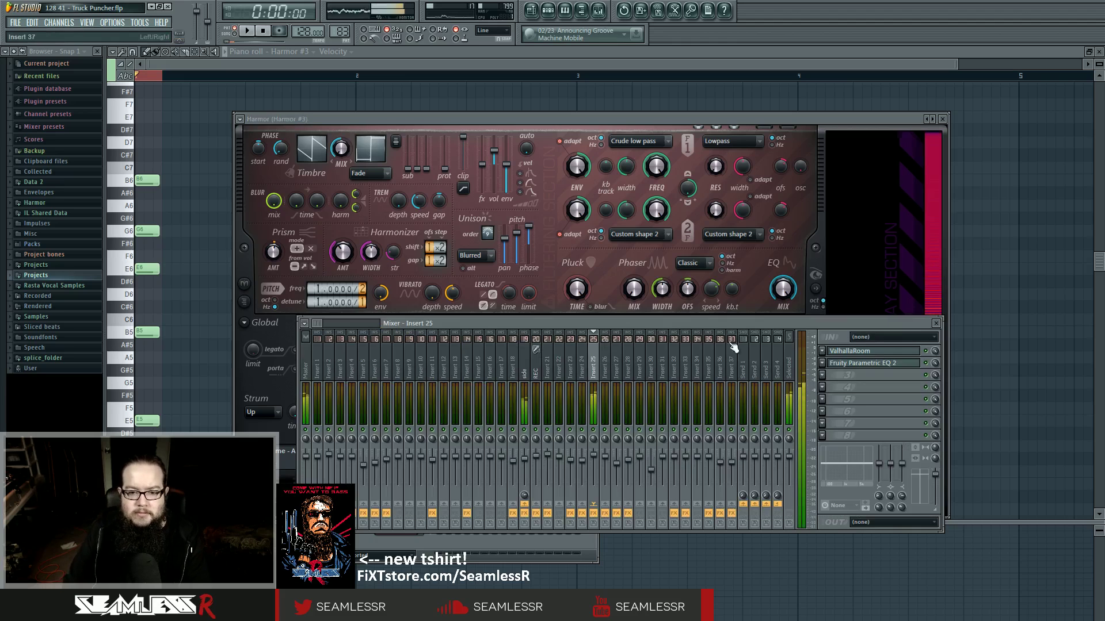
pyautogui.click(860, 363)
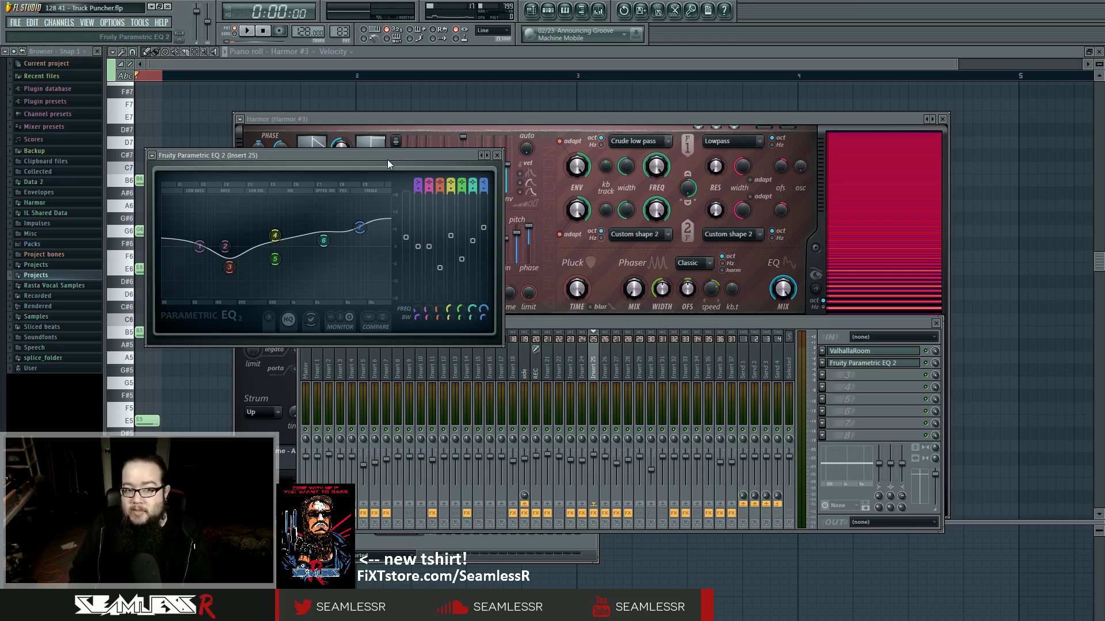
pyautogui.click(495, 121)
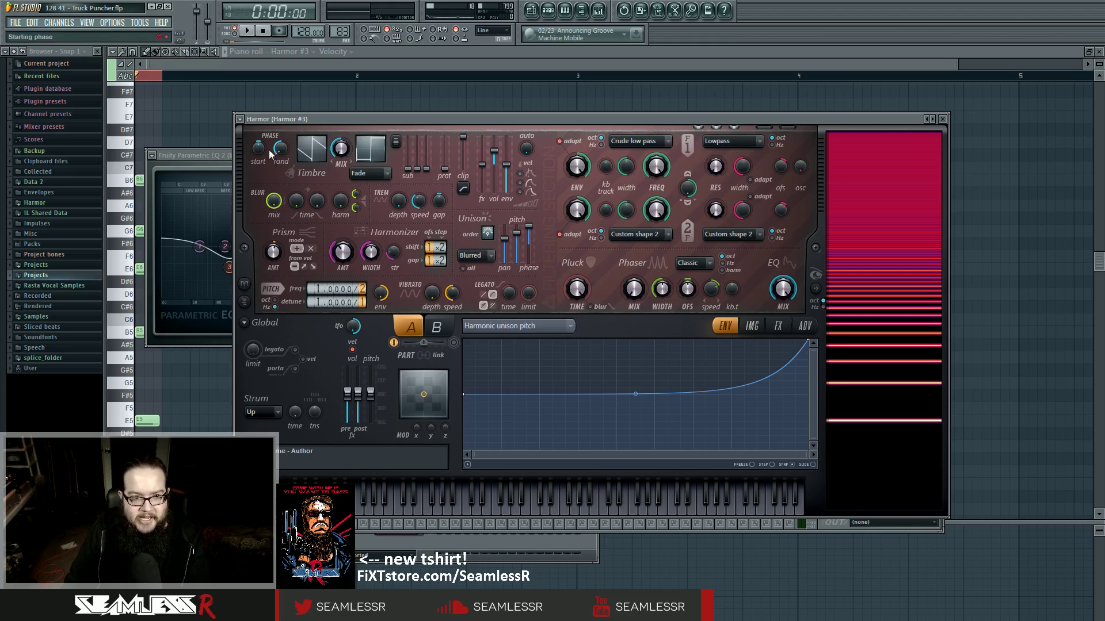
# Examine the Harmonic unison pitch envelope of Harmor #3 and its effects section, ending on the envelope.
pyautogui.click(570, 325)
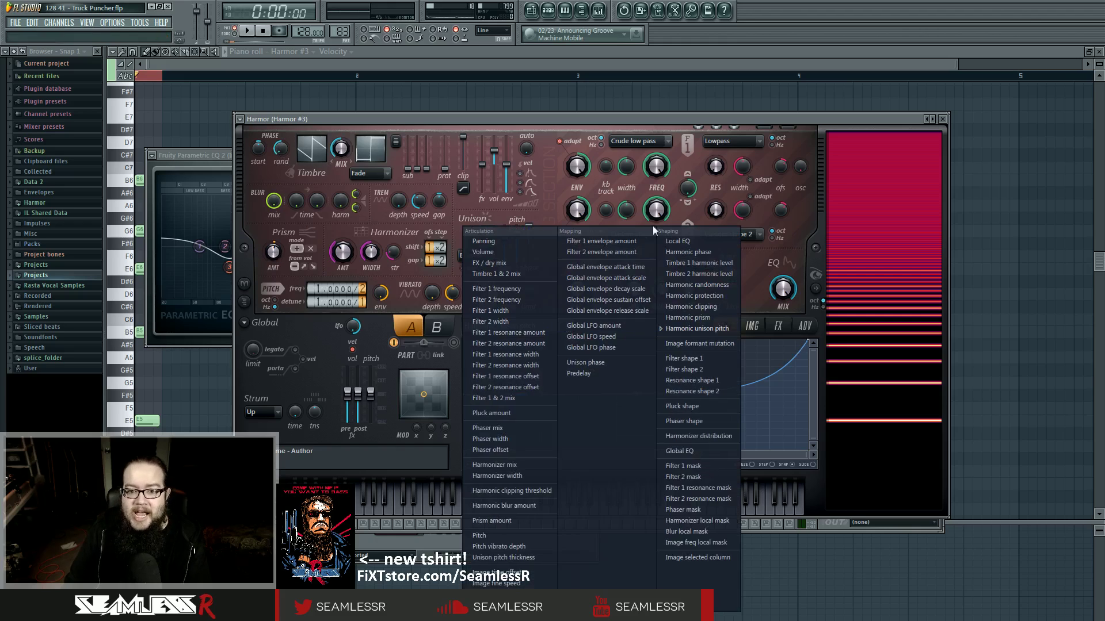
pyautogui.click(696, 329)
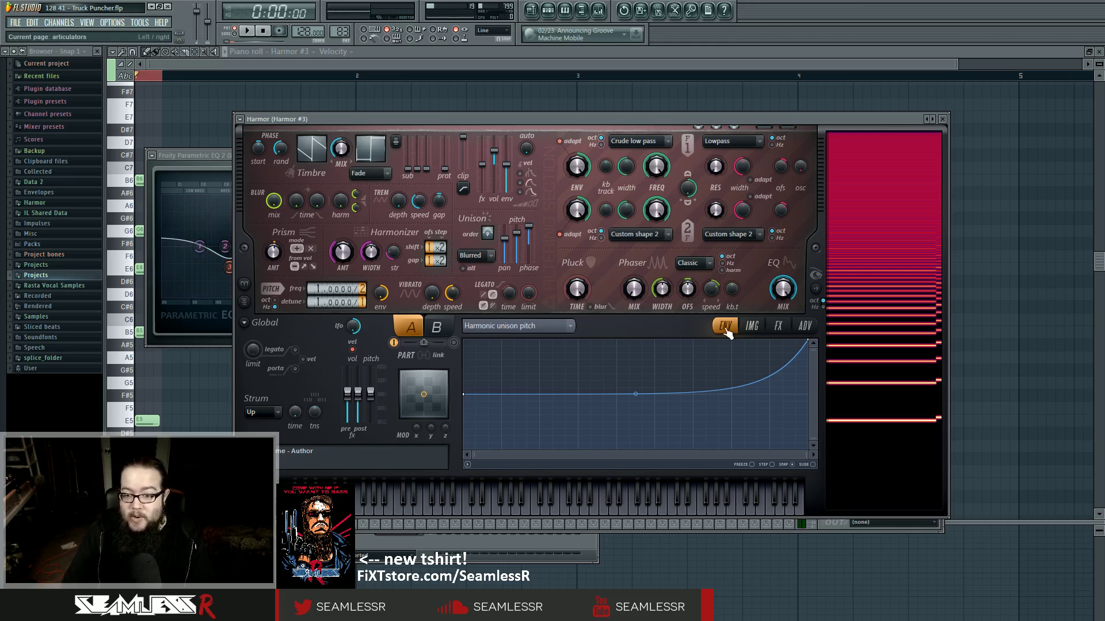
pyautogui.click(779, 326)
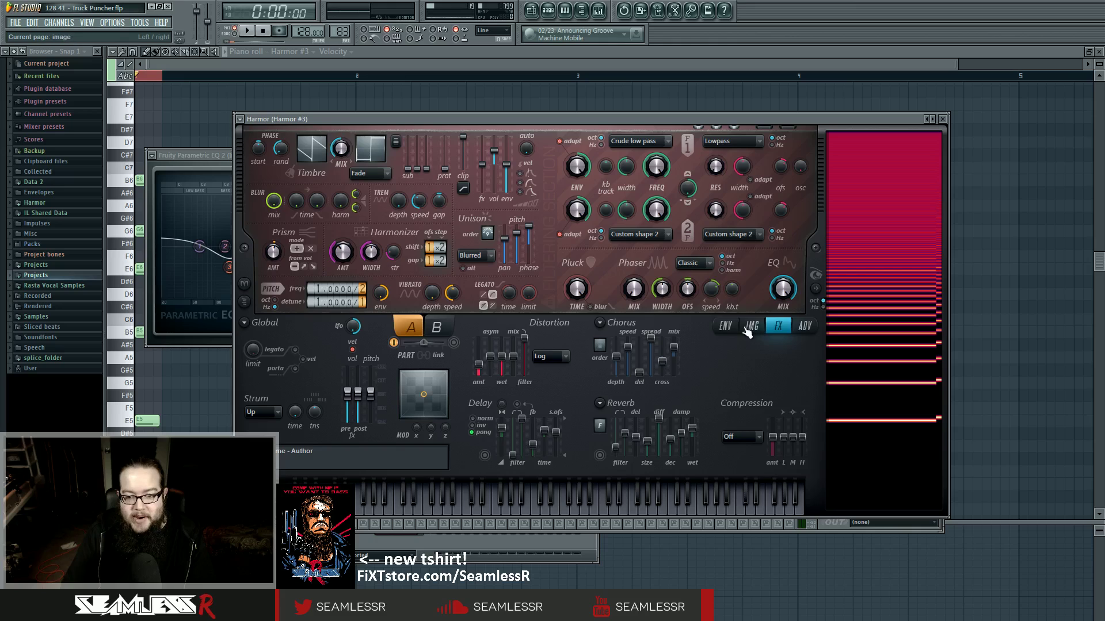
pyautogui.click(725, 326)
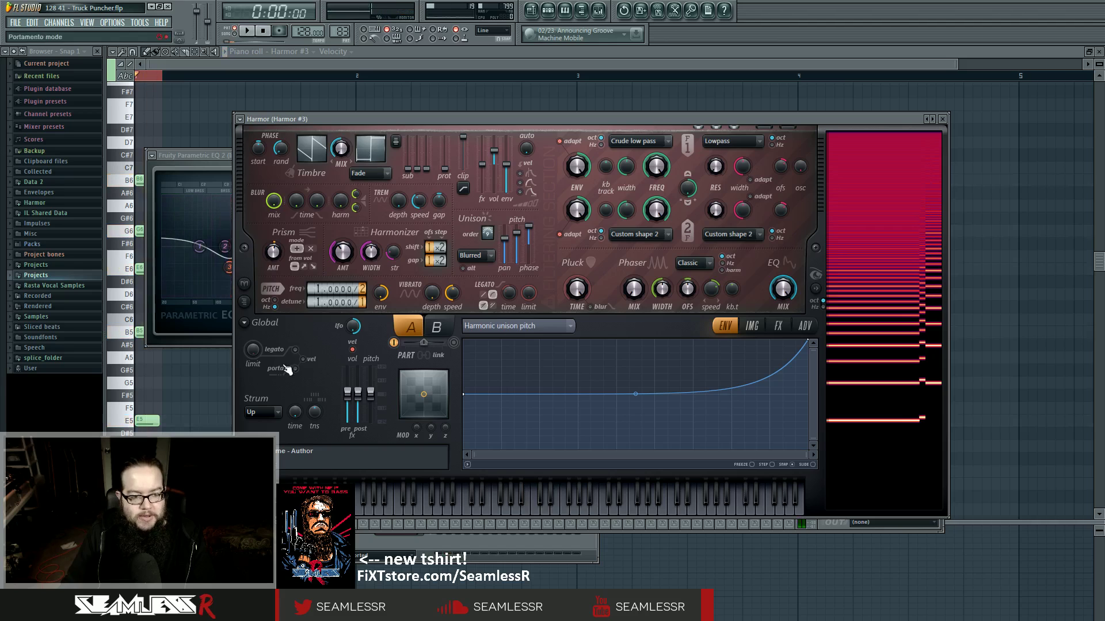
# Return to the chord notes of Harmor #3 and check the ValhallaRoom and Fruity Parametric EQ 2 on mixer Insert 25.
pyautogui.click(194, 370)
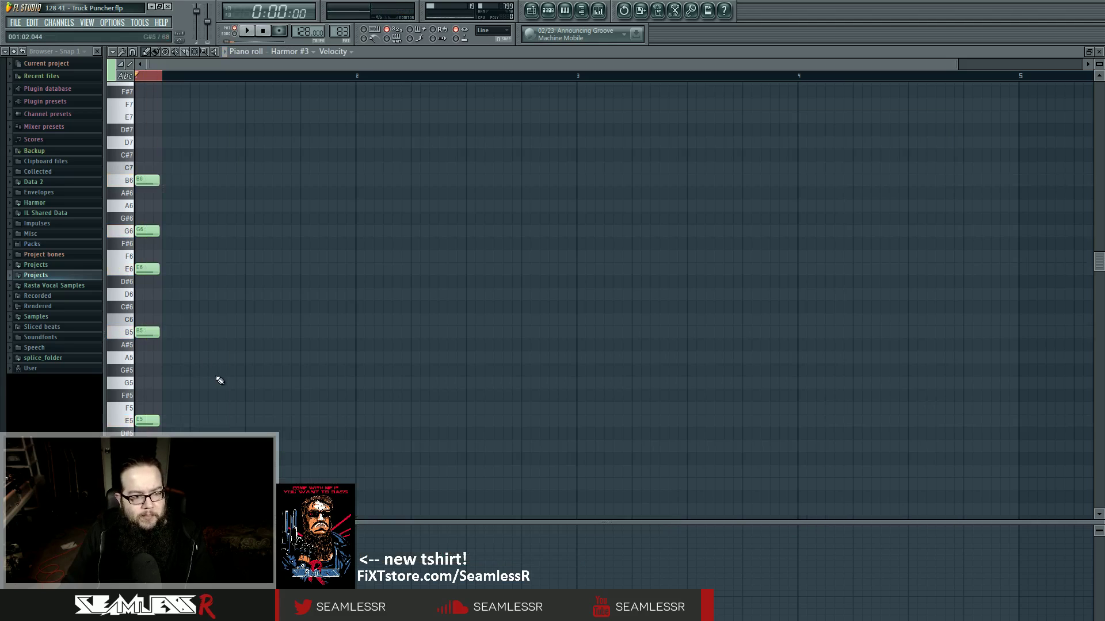
pyautogui.click(146, 268)
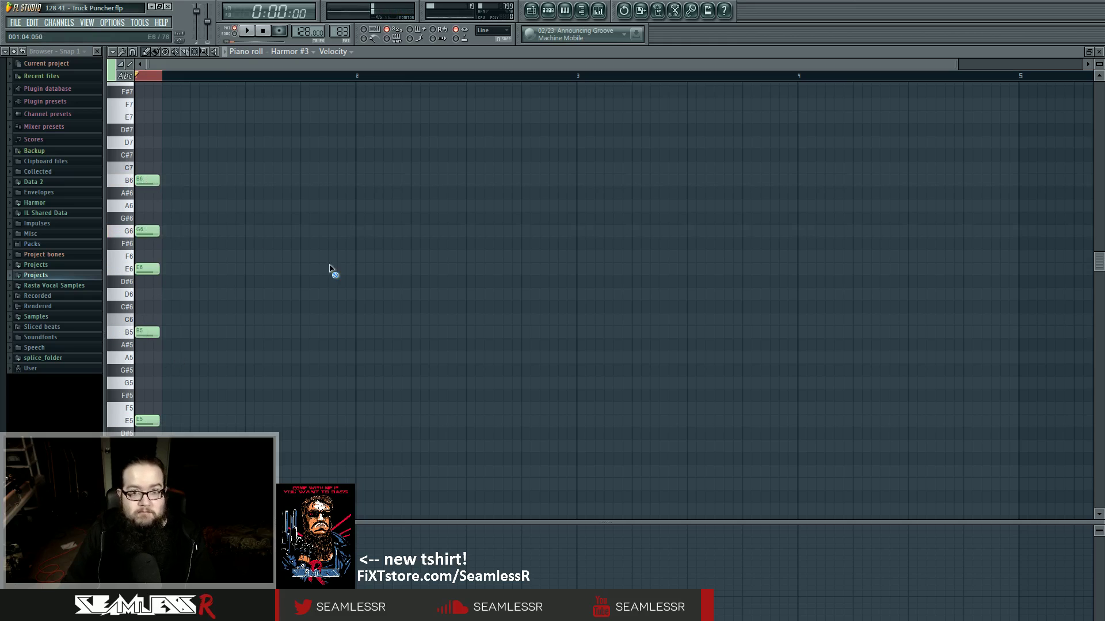
pyautogui.click(599, 10)
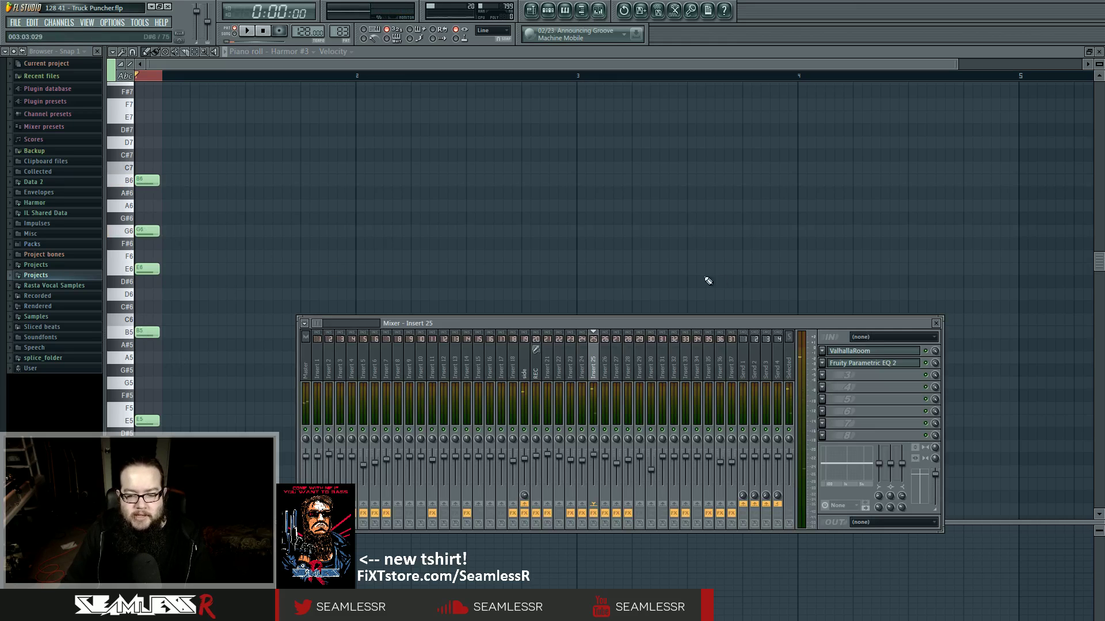
pyautogui.click(854, 351)
pyautogui.click(854, 363)
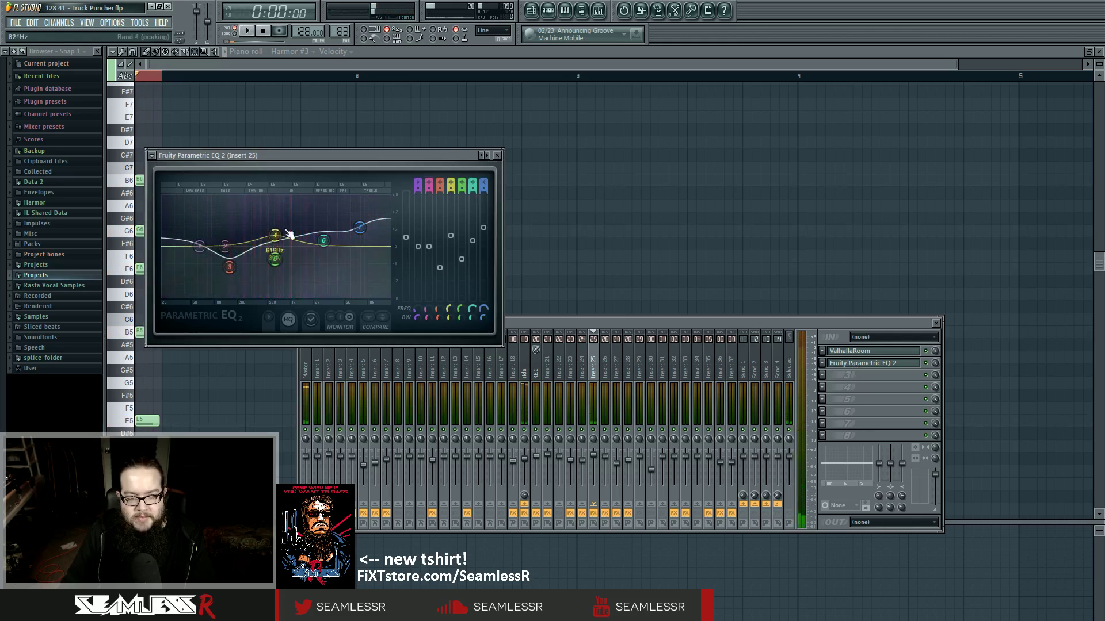
pyautogui.click(525, 374)
# Inspect the ValhallaRoom reverb on Insert 25 once more, and close it along with the mixer.
pyautogui.click(839, 351)
pyautogui.click(839, 351)
pyautogui.moveTo(383, 153); pyautogui.dragTo(431, 163)
pyautogui.click(545, 165)
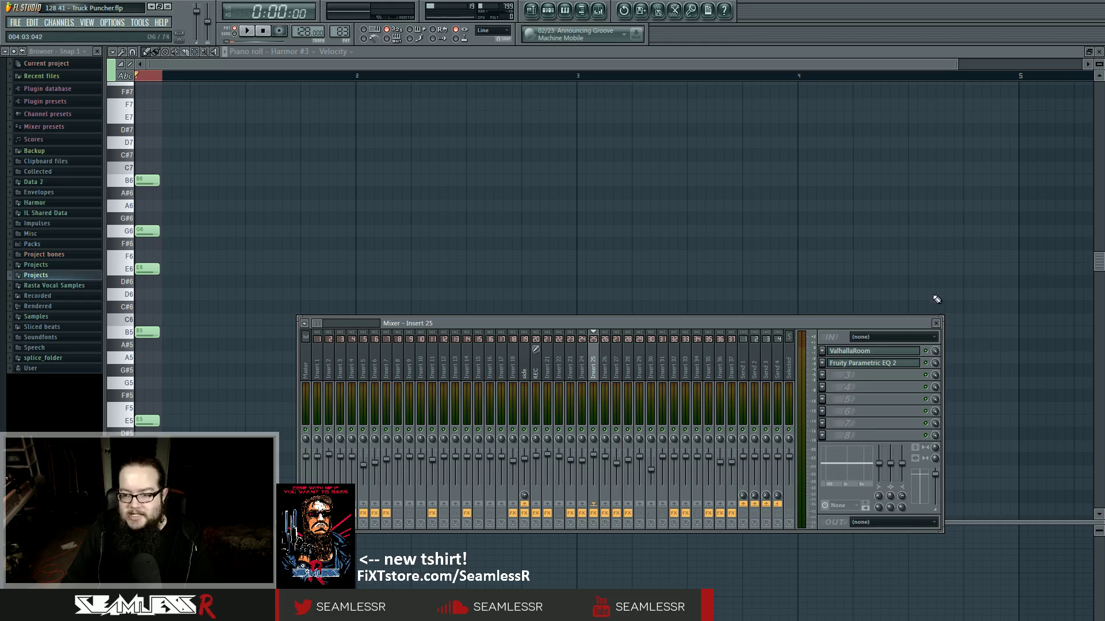
pyautogui.click(938, 323)
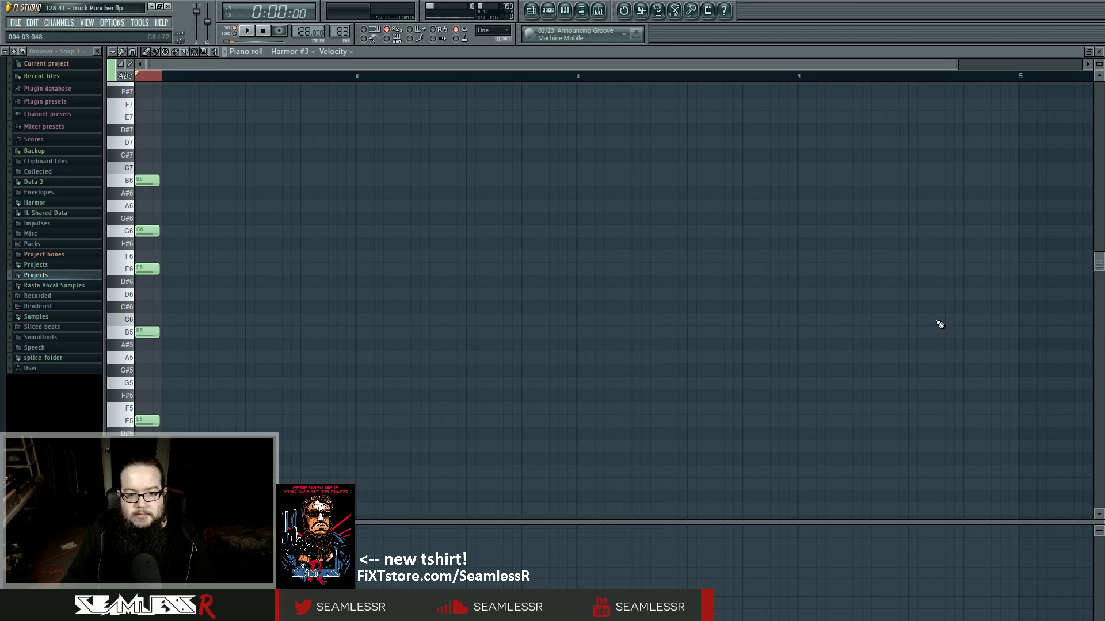
# Return to the playlist and place the playback position at the start of the first Pattern 83 clip after bar 29.
pyautogui.click(599, 12)
pyautogui.click(532, 9)
pyautogui.click(599, 12)
pyautogui.click(599, 13)
pyautogui.click(420, 77)
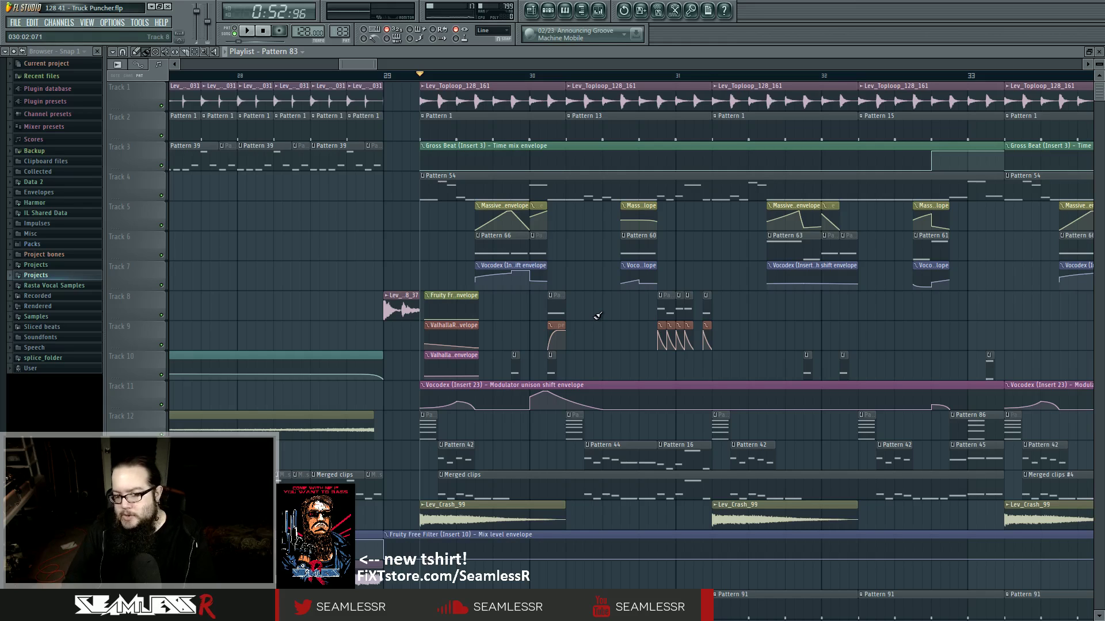
# Open Insert 25's ValhallaRoom reverb over the playlist and move its window toward the middle to show its settings.
pyautogui.click(598, 10)
pyautogui.click(868, 352)
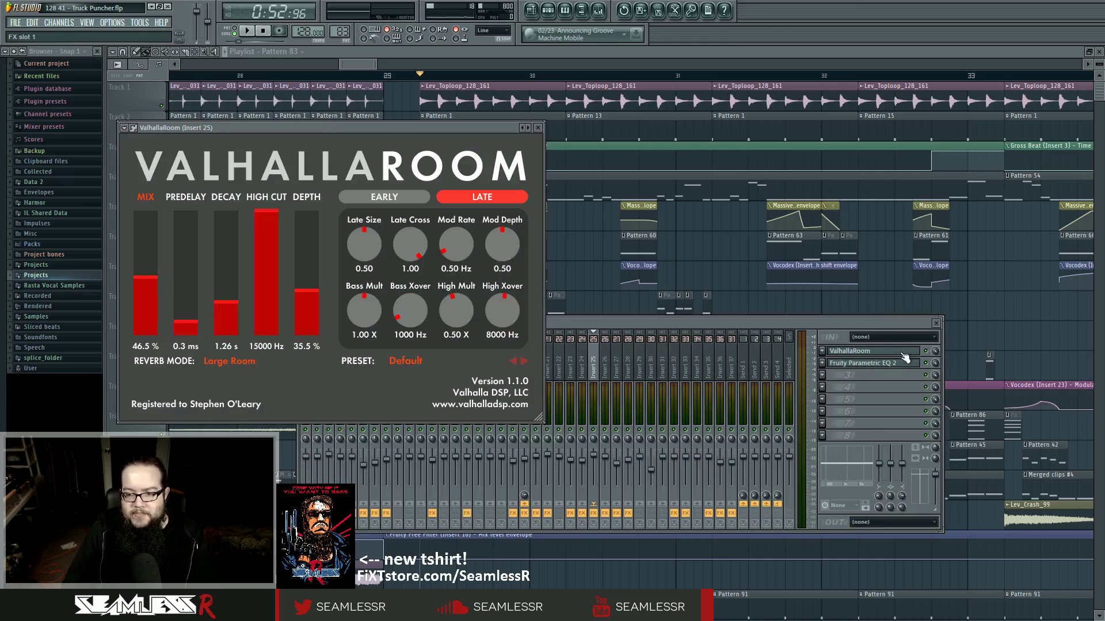
pyautogui.moveTo(337, 132); pyautogui.dragTo(450, 154)
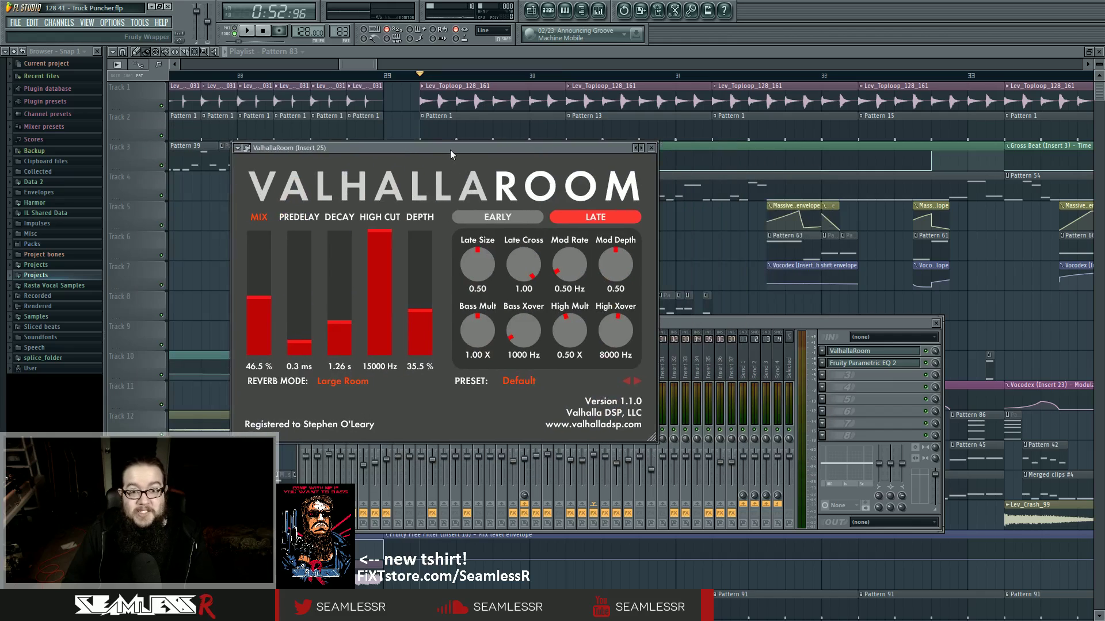
# Close the ValhallaRoom reverb and the mixer, and open the Default channel's notes in the piano roll.
pyautogui.click(651, 148)
pyautogui.press('F9')
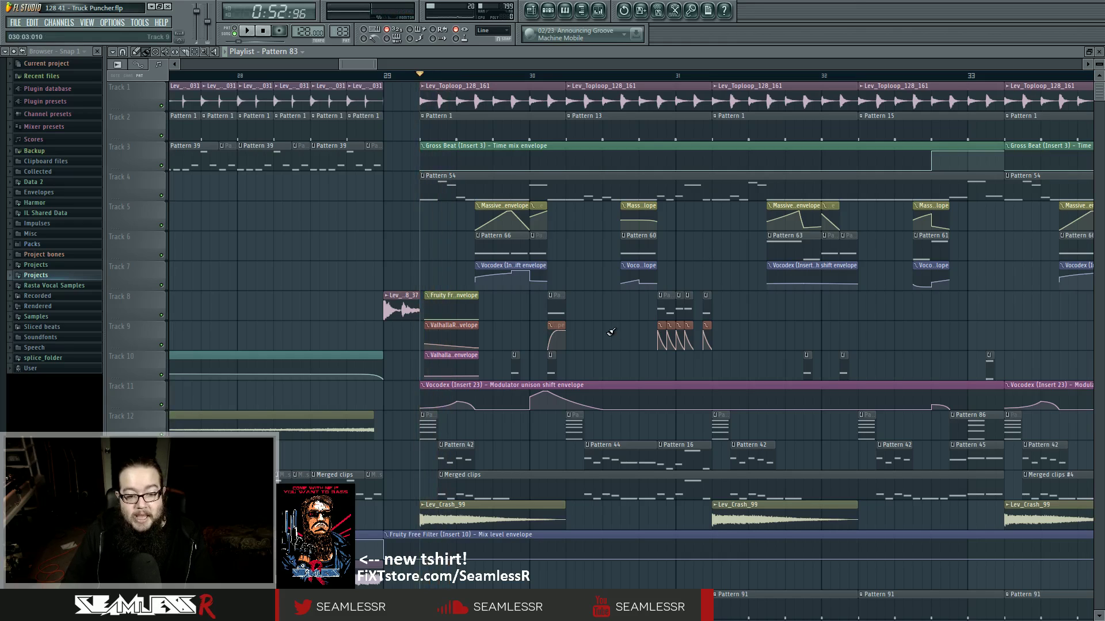
pyautogui.press('F7')
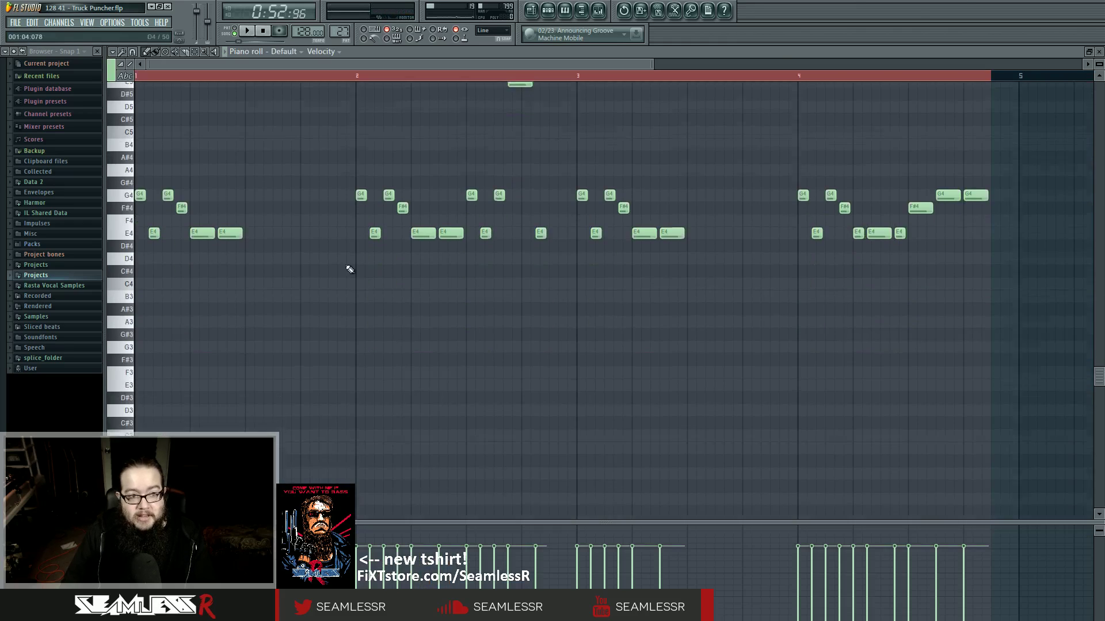
# Play the Merged clips pattern, open its Default Harmor synth from the channel list, and move the window to show all its controls.
pyautogui.press('space')
pyautogui.press('F6')
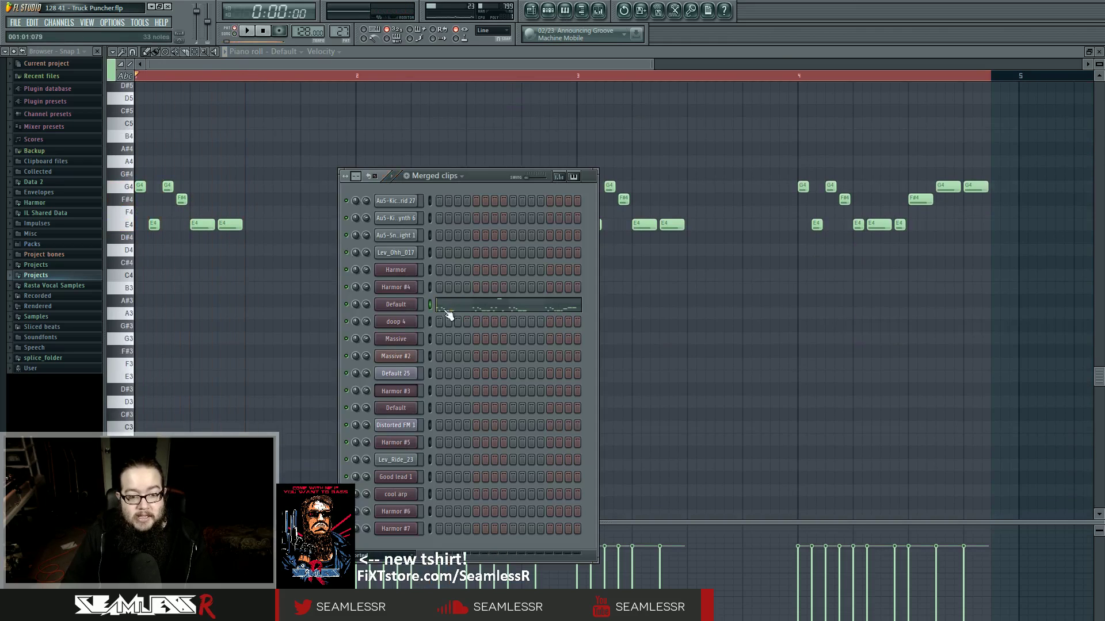
pyautogui.click(456, 316)
pyautogui.press('space')
pyautogui.moveTo(493, 149); pyautogui.dragTo(513, 123)
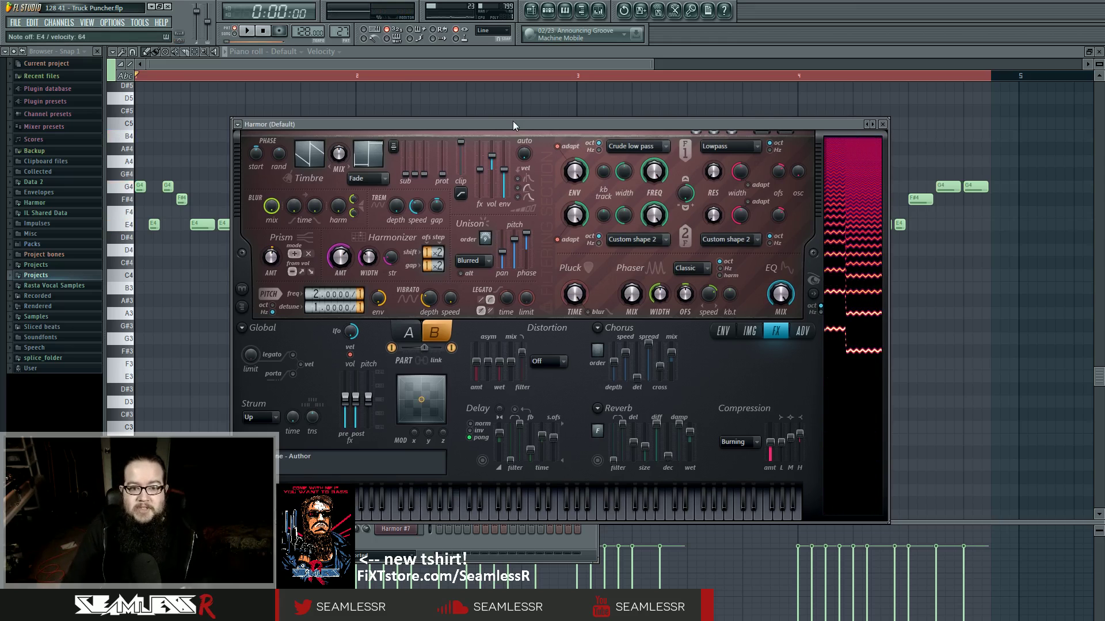
# Compare the settings of part A and part B in the Default Harmor, ending on part B.
pyautogui.click(416, 336)
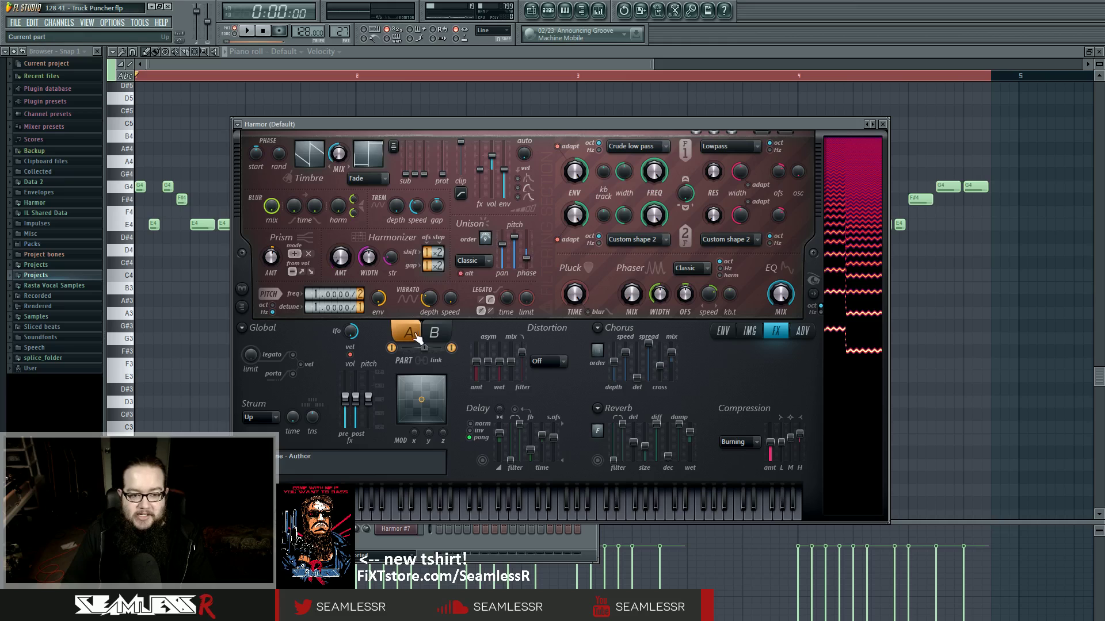
pyautogui.click(439, 334)
pyautogui.click(412, 334)
pyautogui.click(436, 334)
pyautogui.click(412, 334)
pyautogui.click(436, 334)
pyautogui.click(412, 333)
pyautogui.click(437, 334)
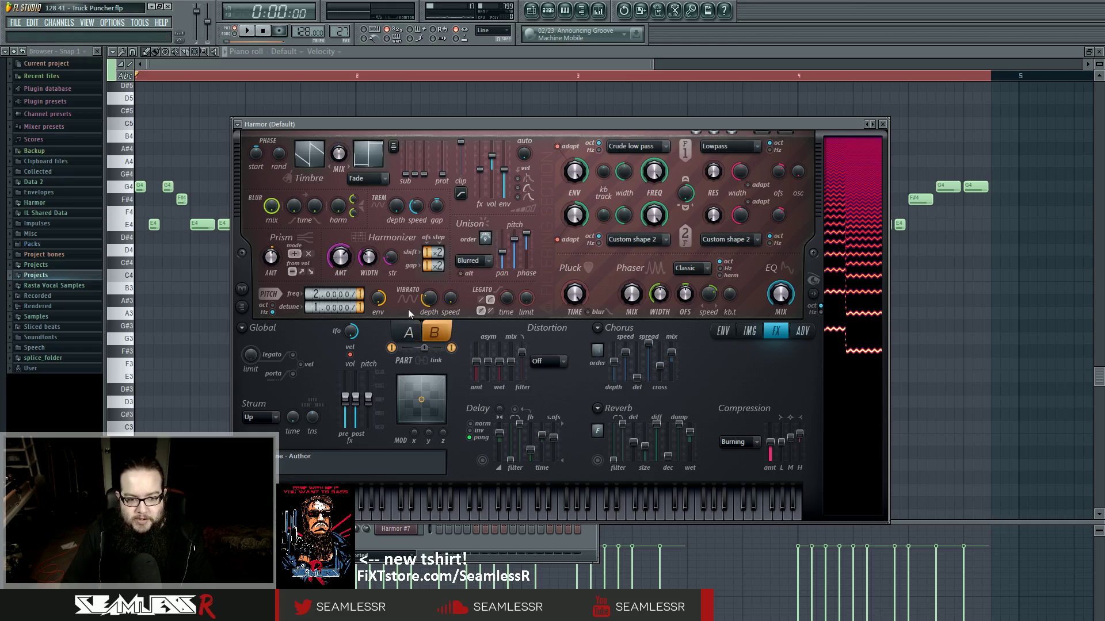
pyautogui.click(409, 332)
pyautogui.click(438, 332)
pyautogui.click(410, 332)
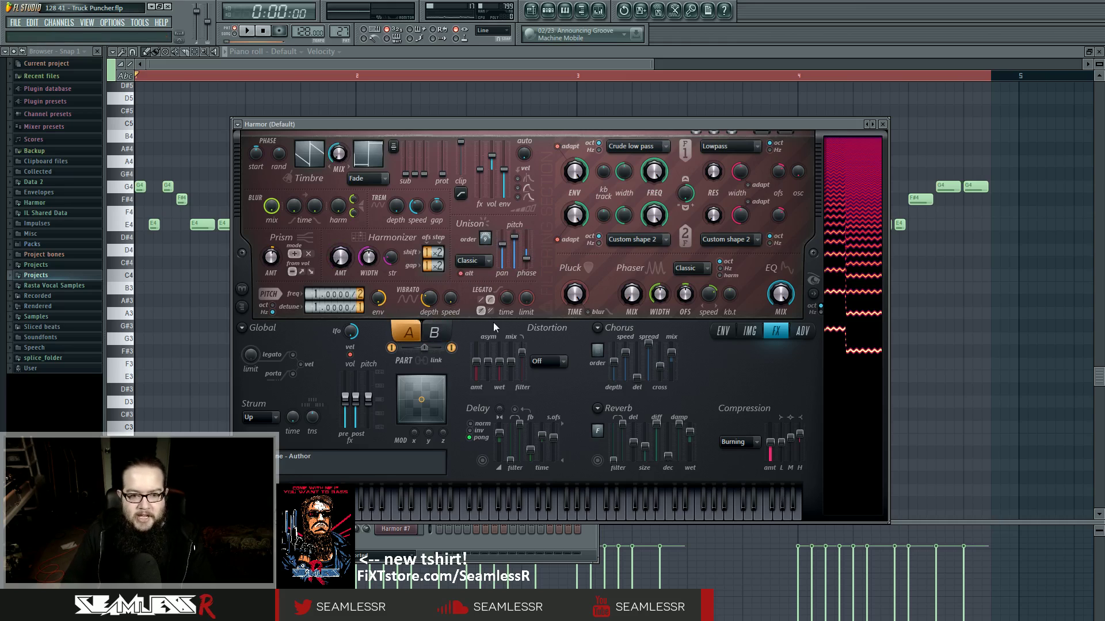
pyautogui.click(434, 333)
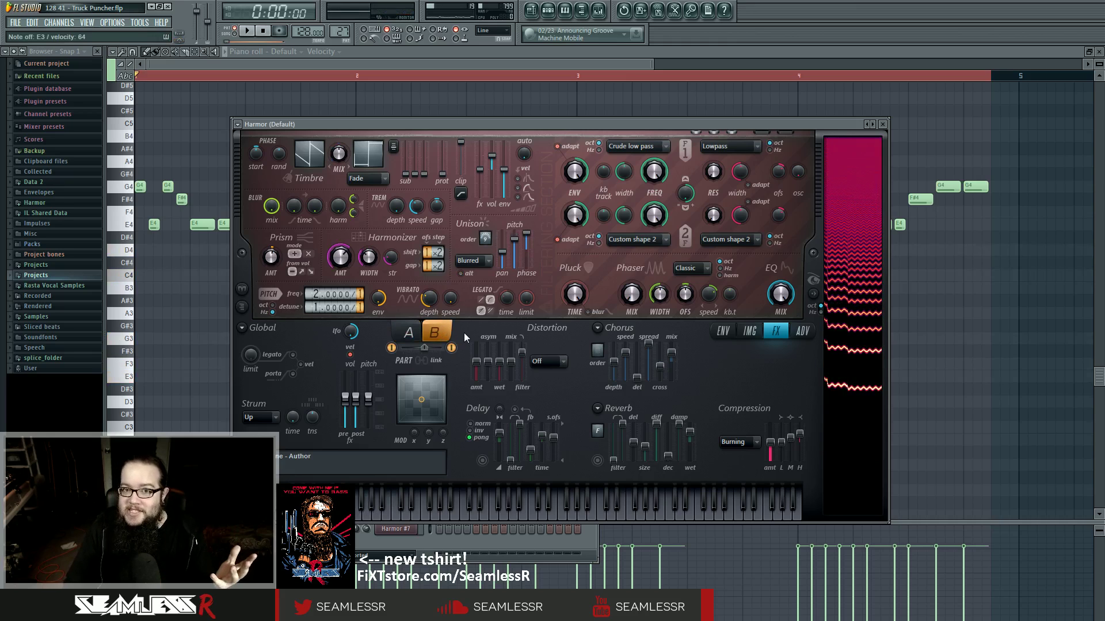
# Examine the Harmonic unison pitch envelope in part B and in part A, leaving the selected articulator as it is.
pyautogui.click(729, 333)
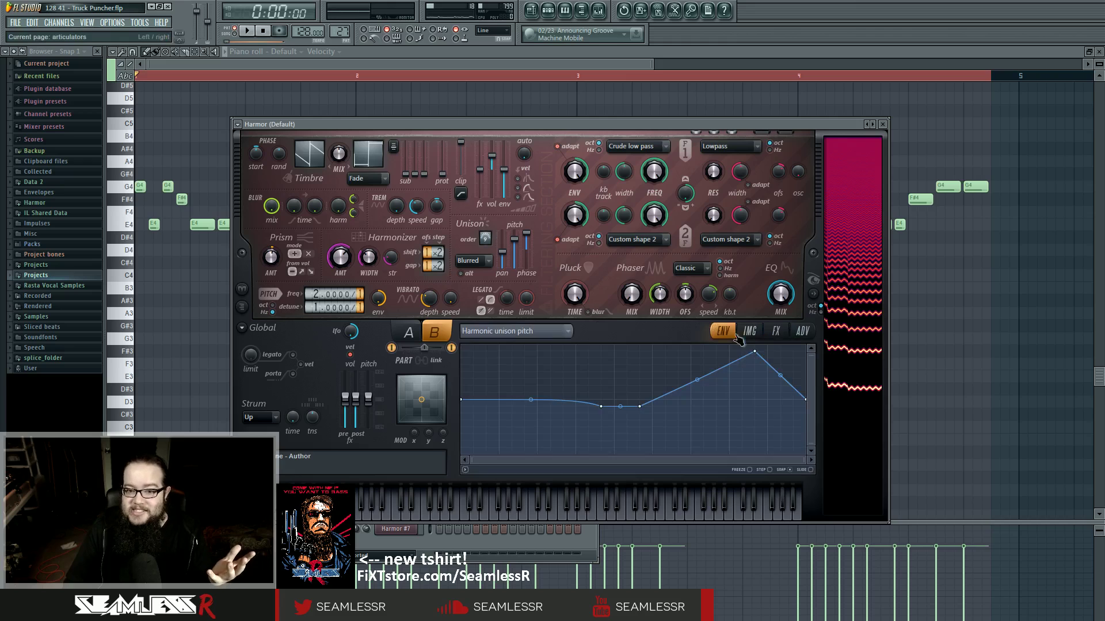
pyautogui.click(567, 332)
pyautogui.click(579, 325)
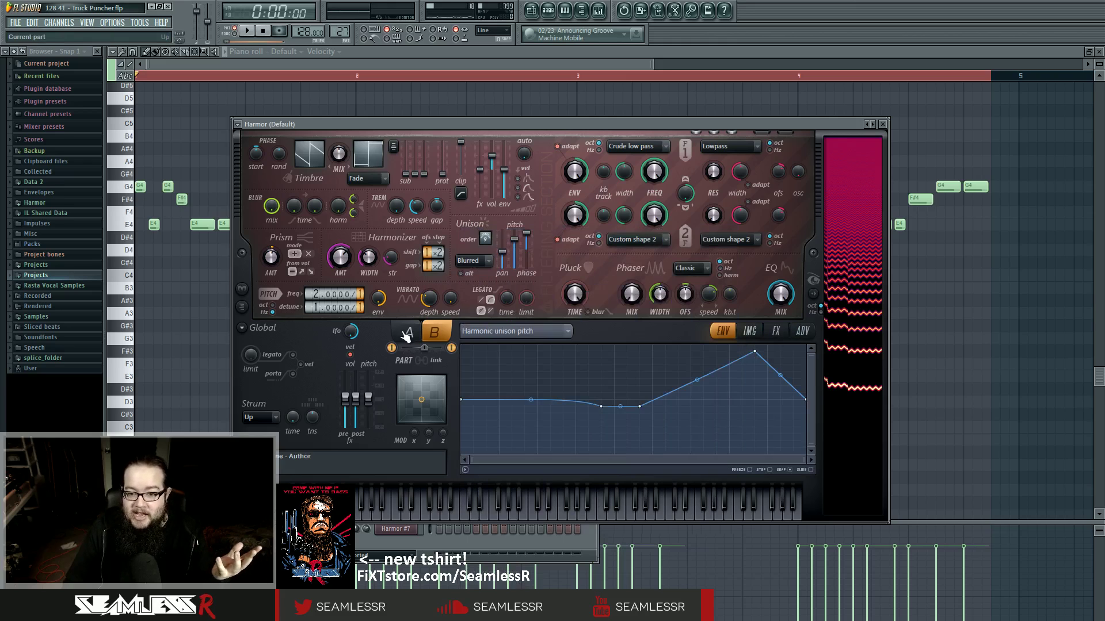
pyautogui.click(408, 333)
pyautogui.click(555, 334)
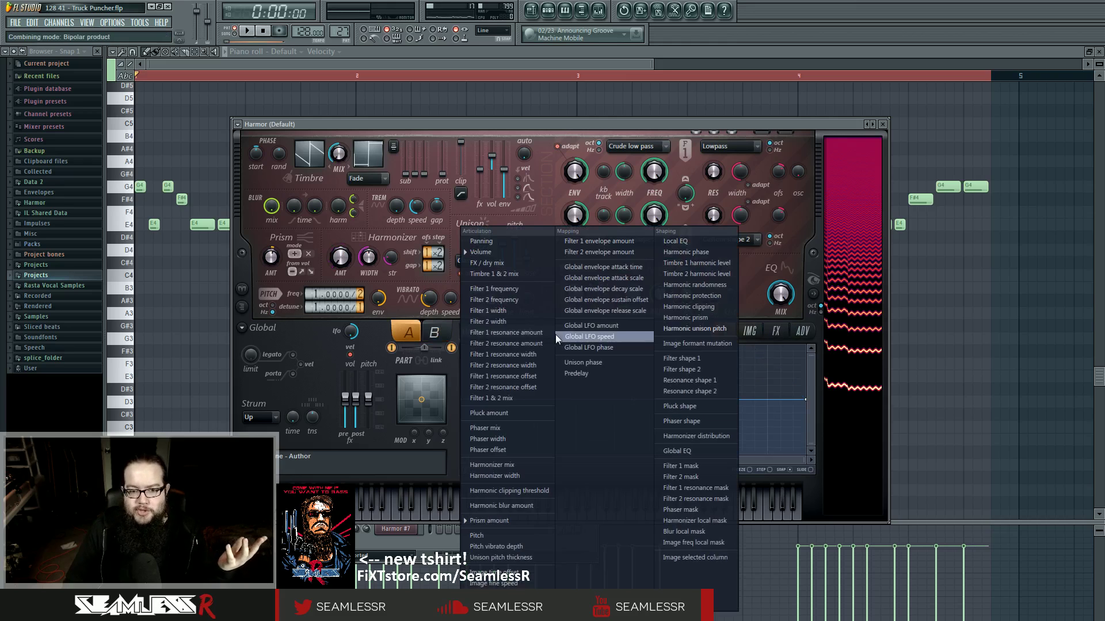
pyautogui.click(549, 192)
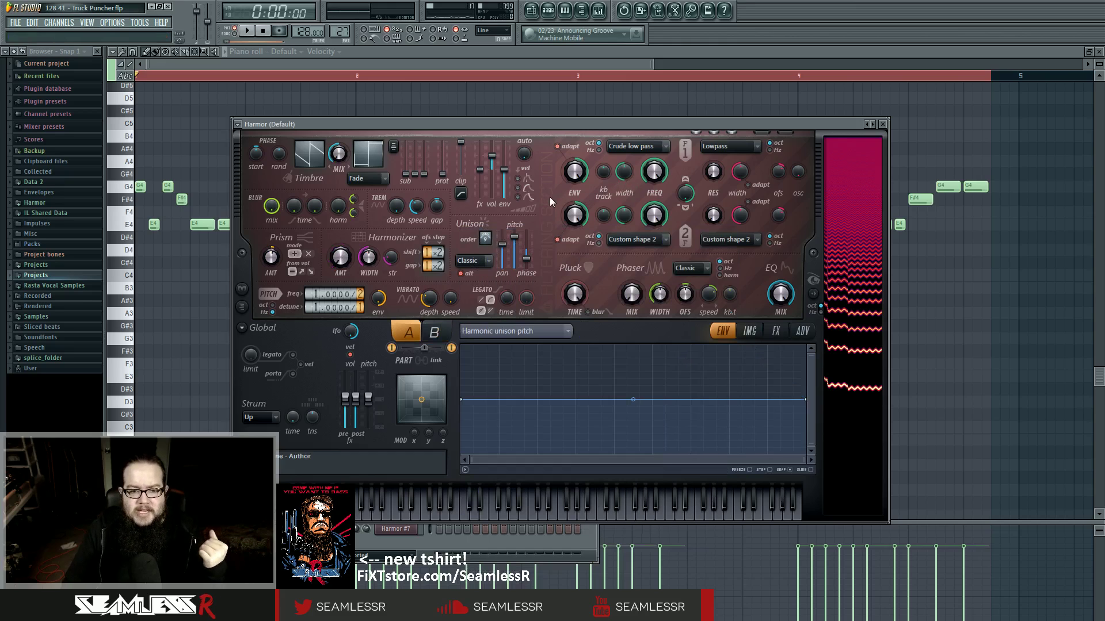
# Lower the high peak of part B's Harmonic unison pitch envelope to the centre line and raise it back.
pyautogui.click(434, 332)
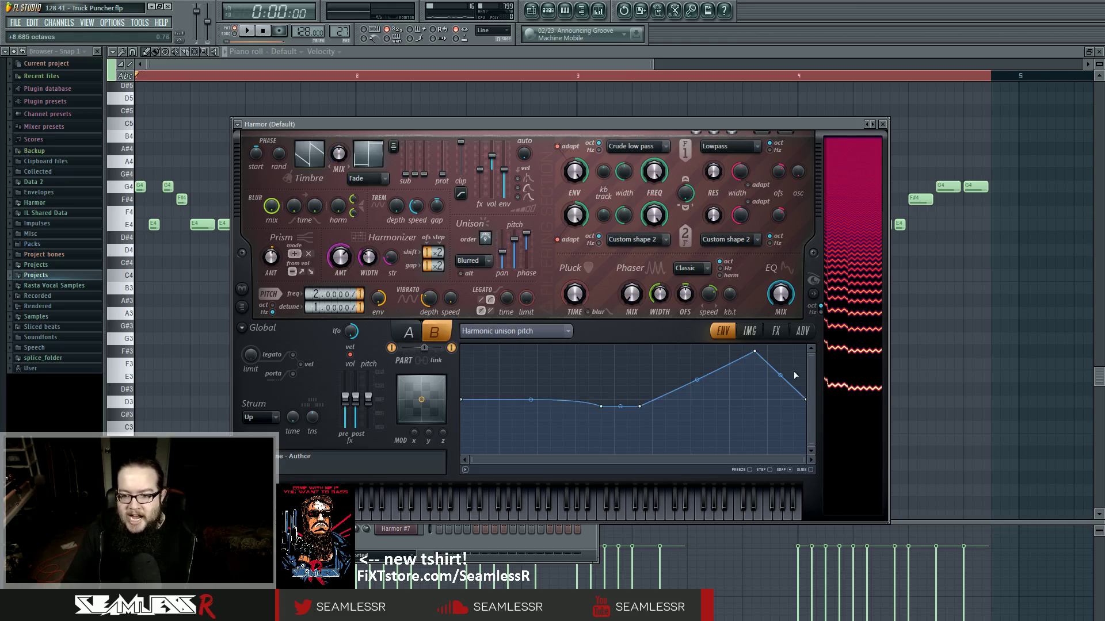
pyautogui.moveTo(755, 351); pyautogui.dragTo(755, 399)
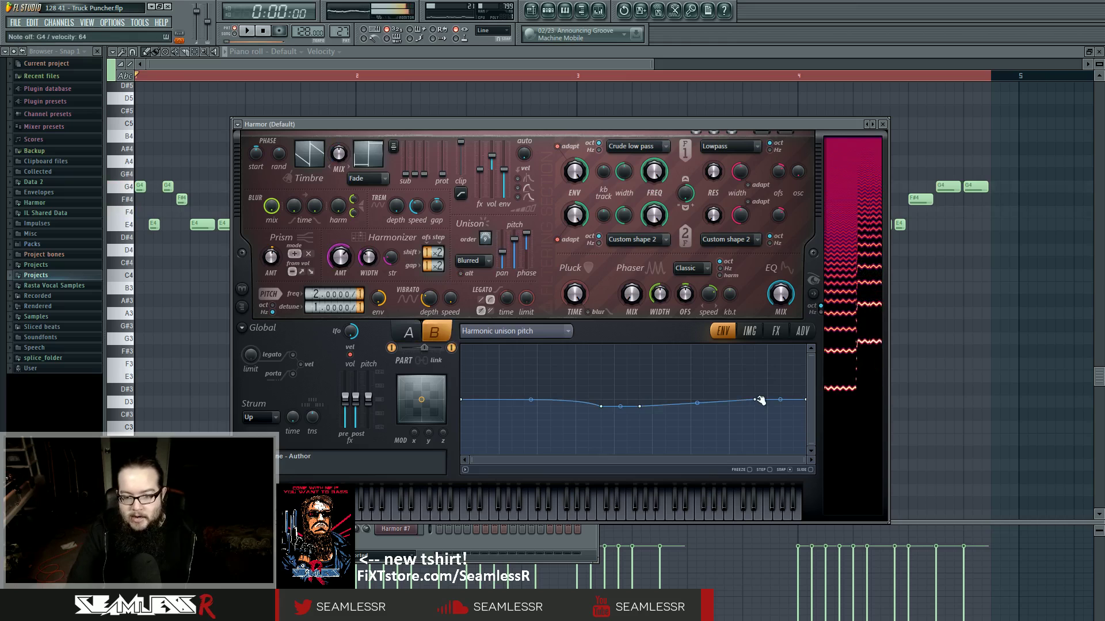
pyautogui.moveTo(755, 400); pyautogui.dragTo(755, 352)
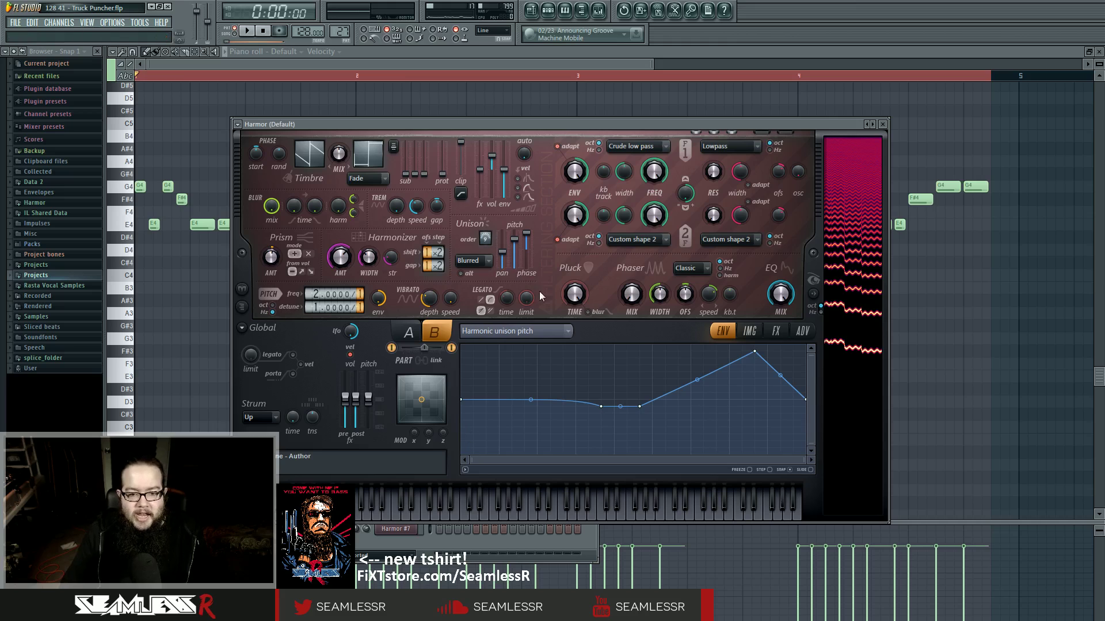
# Compare the timbre mix and blur settings between Harmor parts A and B.
pyautogui.click(409, 333)
pyautogui.click(437, 333)
pyautogui.click(408, 333)
pyautogui.click(436, 332)
pyautogui.click(408, 332)
pyautogui.click(437, 332)
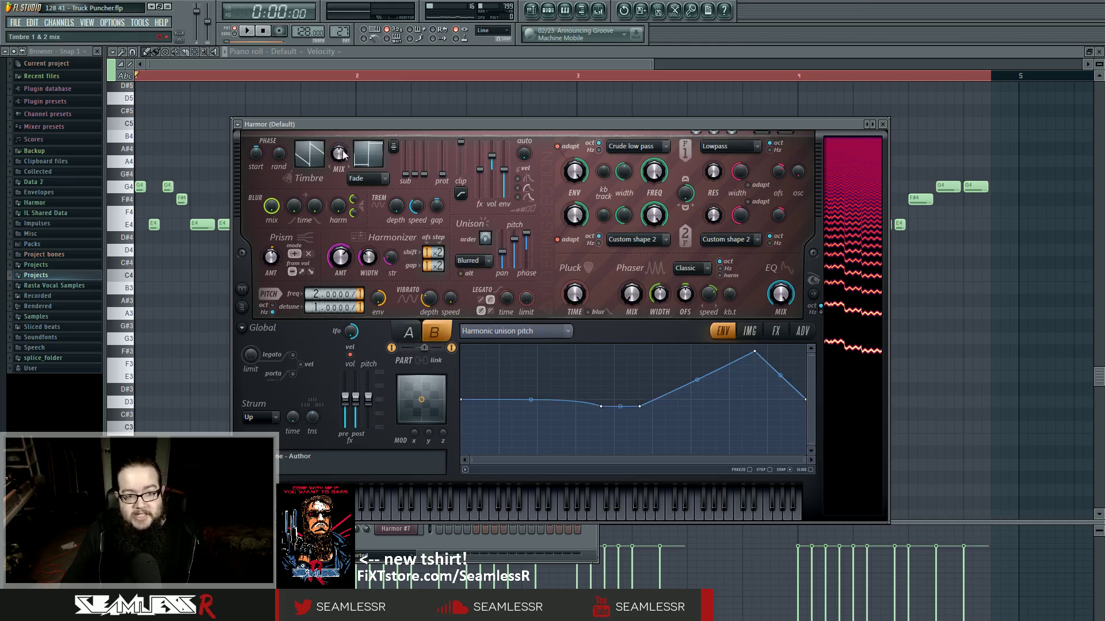
pyautogui.click(409, 333)
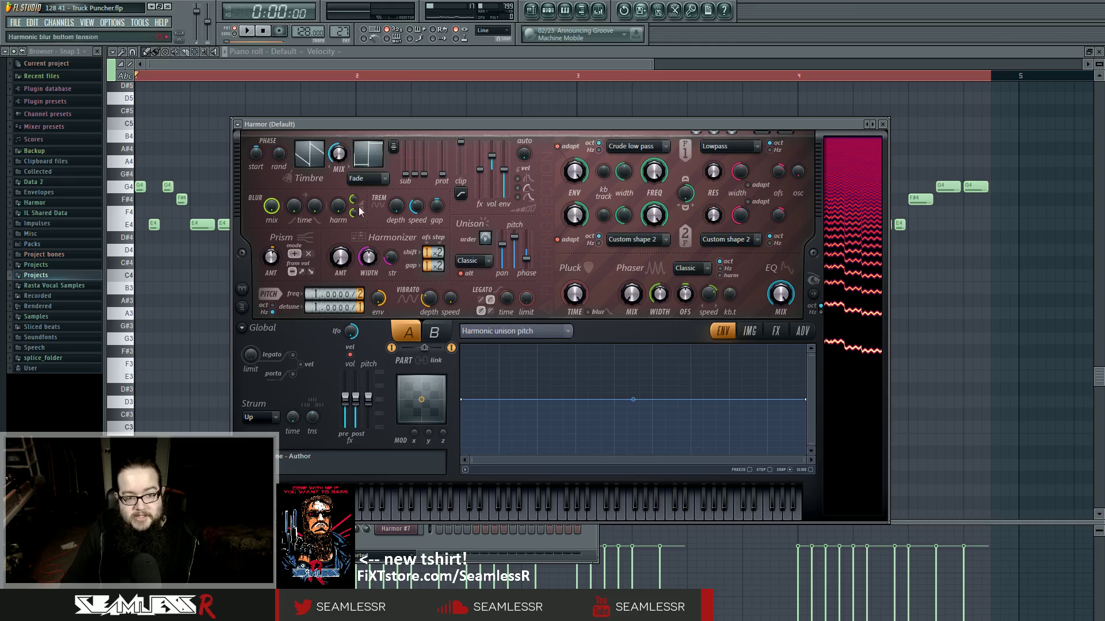
# Compare the prism, pitch multiplier and unison settings between Harmor parts B and A.
pyautogui.click(437, 332)
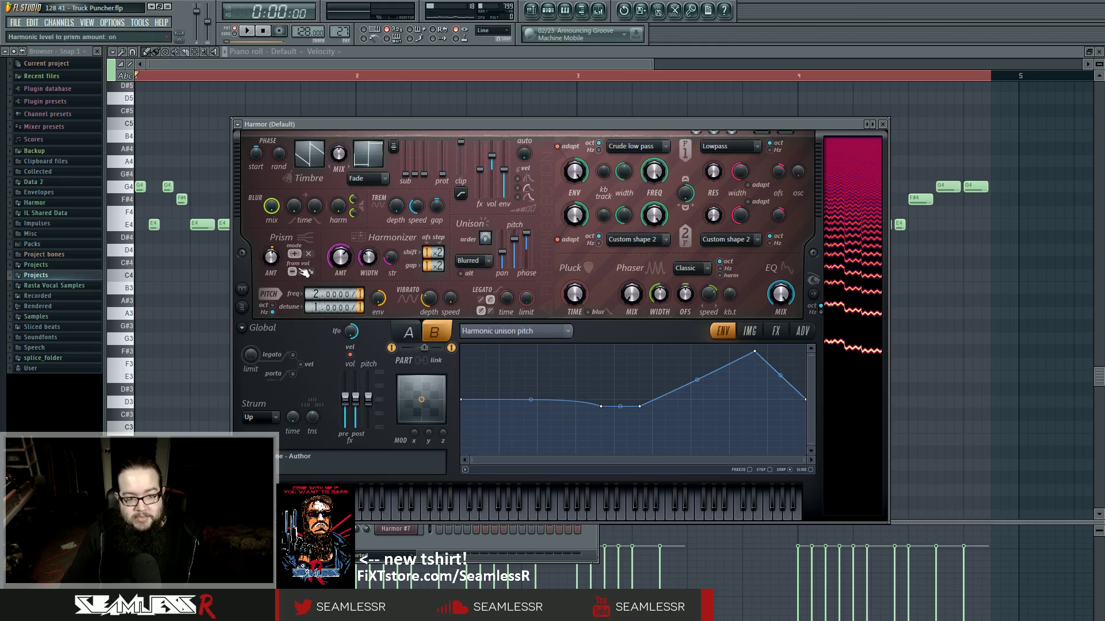
pyautogui.click(408, 333)
pyautogui.click(436, 333)
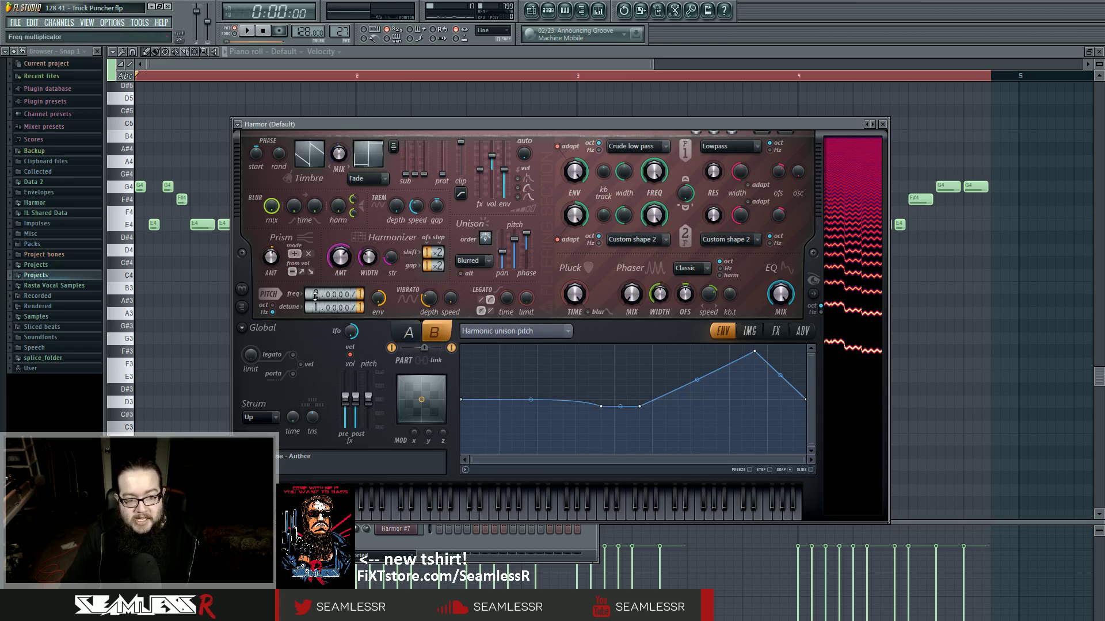
pyautogui.click(408, 332)
pyautogui.click(436, 332)
pyautogui.click(408, 333)
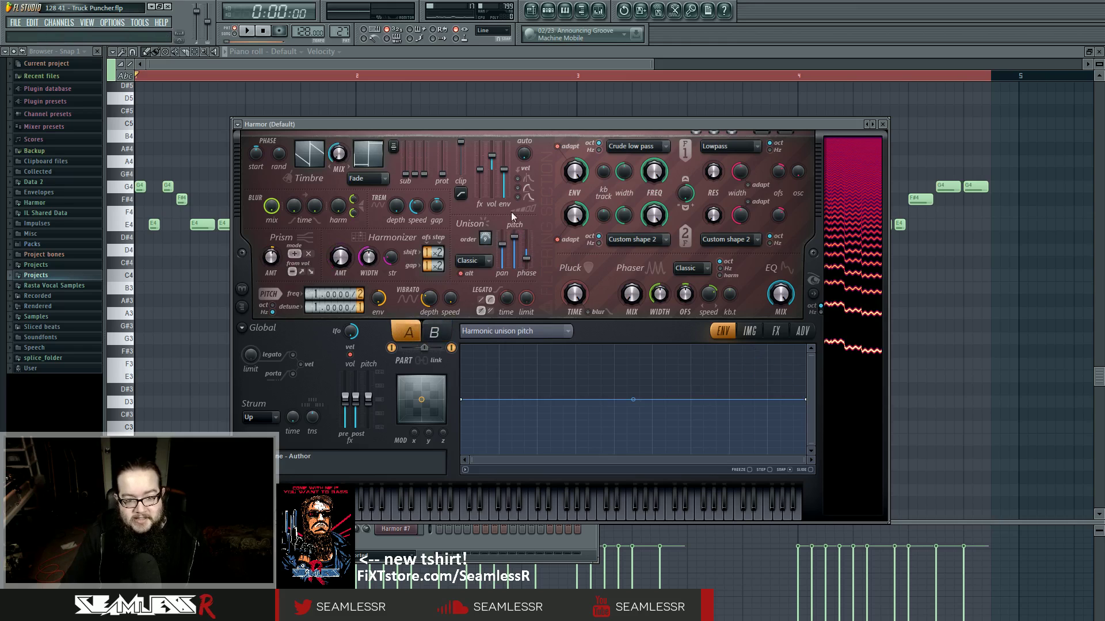
pyautogui.click(436, 333)
pyautogui.click(407, 332)
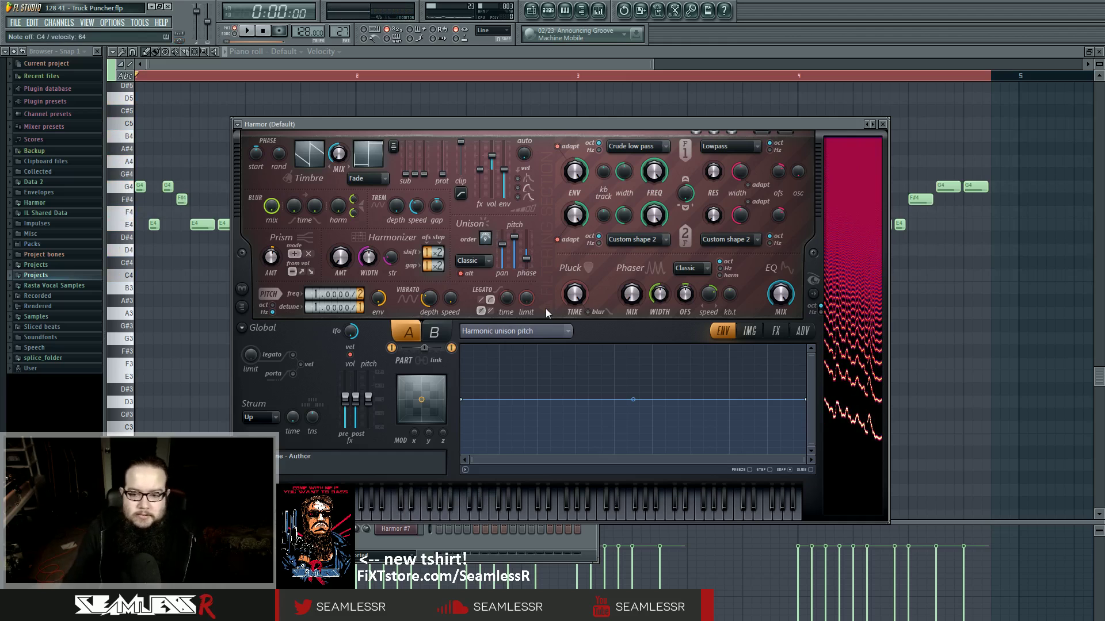
# Move the Harmor window aside and open the Default channel's miscellaneous settings to check its polyphony mode.
pyautogui.click(554, 10)
pyautogui.click(405, 306)
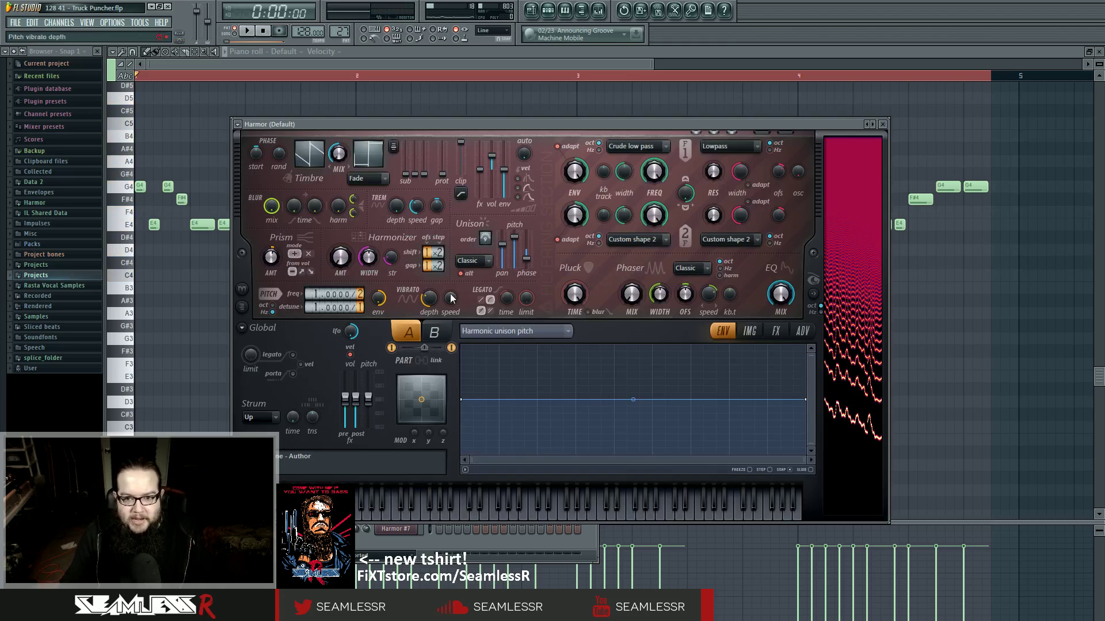
pyautogui.moveTo(703, 124); pyautogui.dragTo(608, 289)
pyautogui.click(656, 237)
pyautogui.click(640, 252)
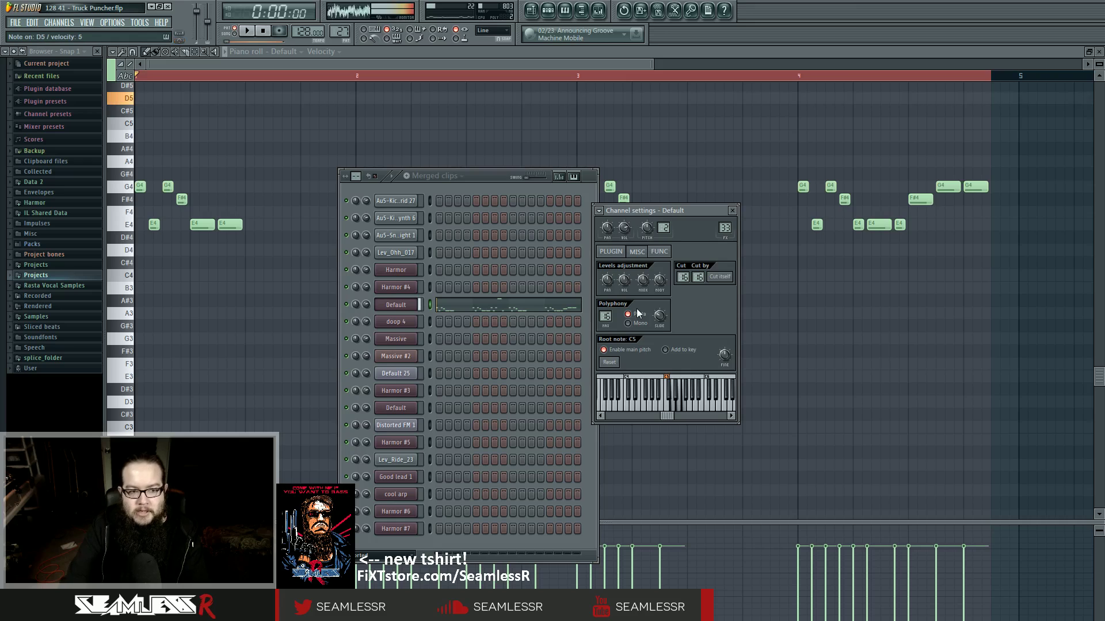
# Close the channel settings and channel list, and view the Default channel's melody in the piano roll during playback.
pyautogui.click(731, 211)
pyautogui.press('F6')
pyautogui.scroll(3, 304, 200)
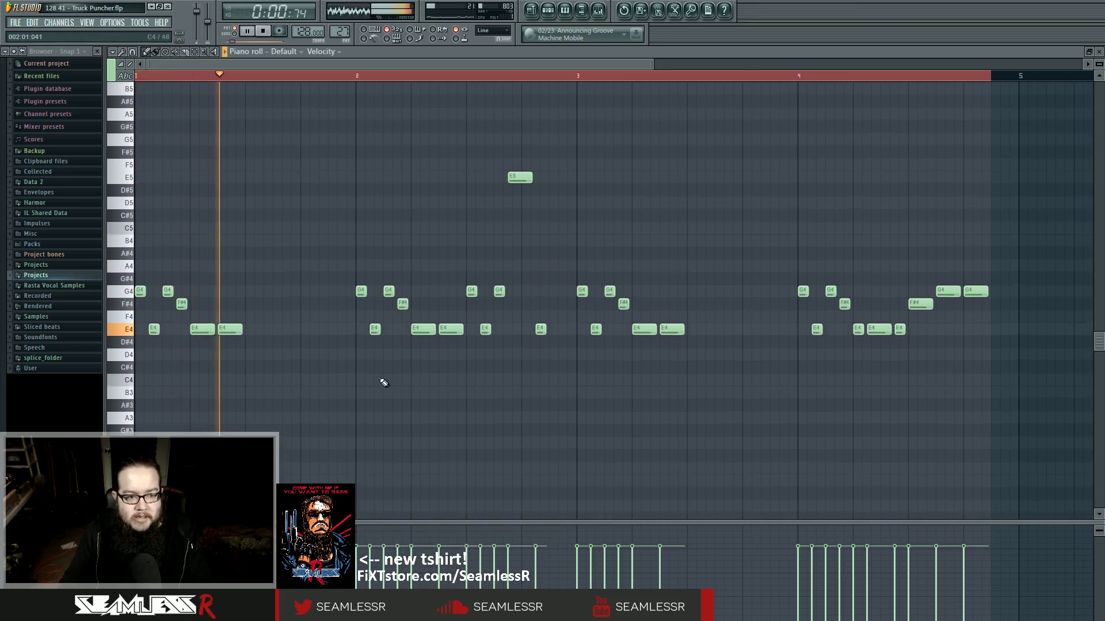
# Open the Harmor notes of Pattern 42 from the playlist, play them briefly, and return to the playlist.
pyautogui.click(531, 11)
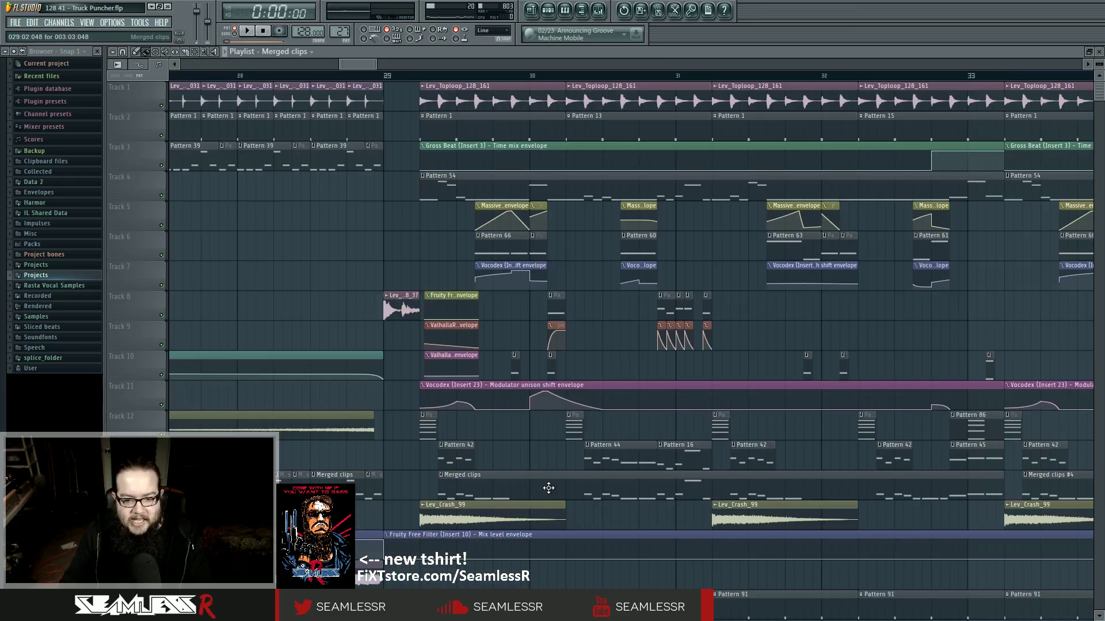
pyautogui.click(605, 488)
pyautogui.doubleClick(468, 459)
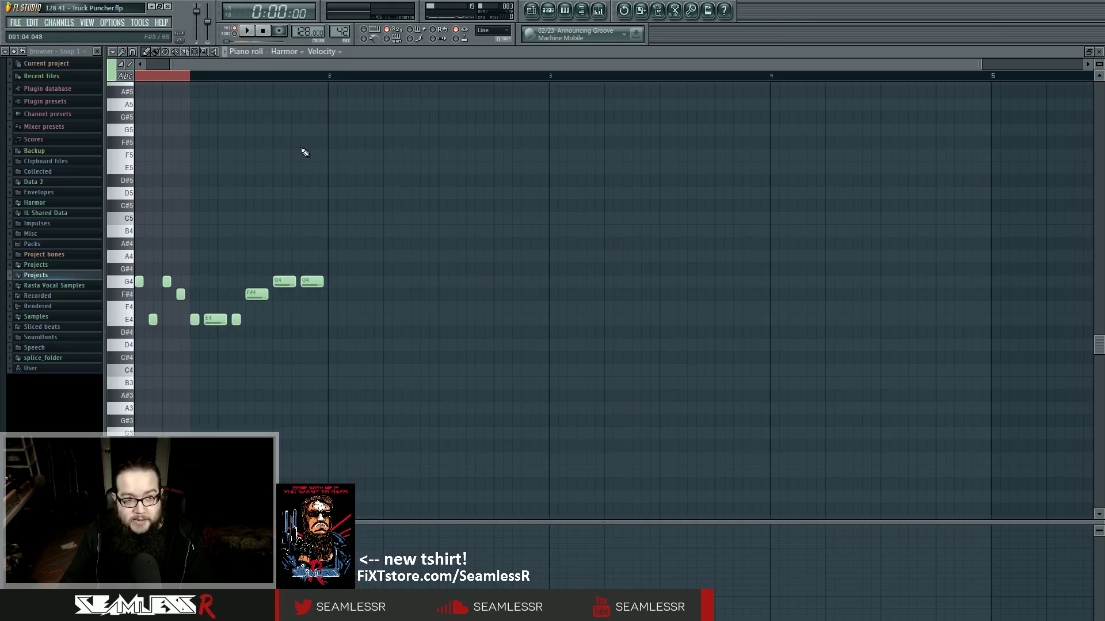
pyautogui.click(246, 32)
pyautogui.click(532, 12)
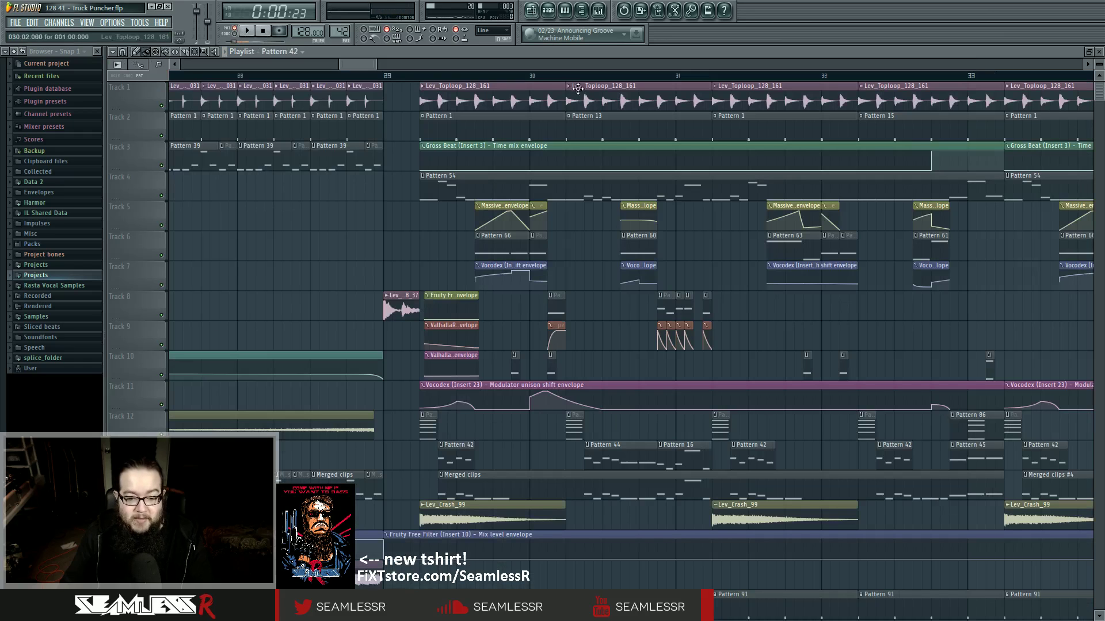
# Point out the Pattern 42, Pattern 44, Pattern 16 and Merged clips in the playlist between bars 29 and 32.
pyautogui.hscroll(1, 521, 458)
pyautogui.click(447, 461)
pyautogui.click(612, 455)
pyautogui.click(651, 456)
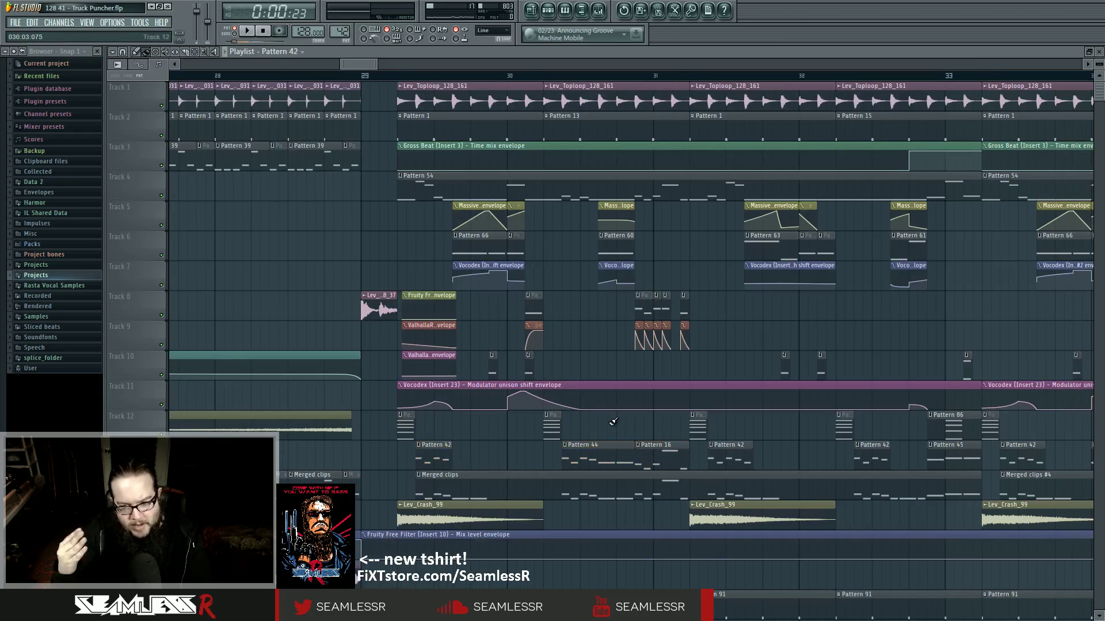
pyautogui.click(757, 484)
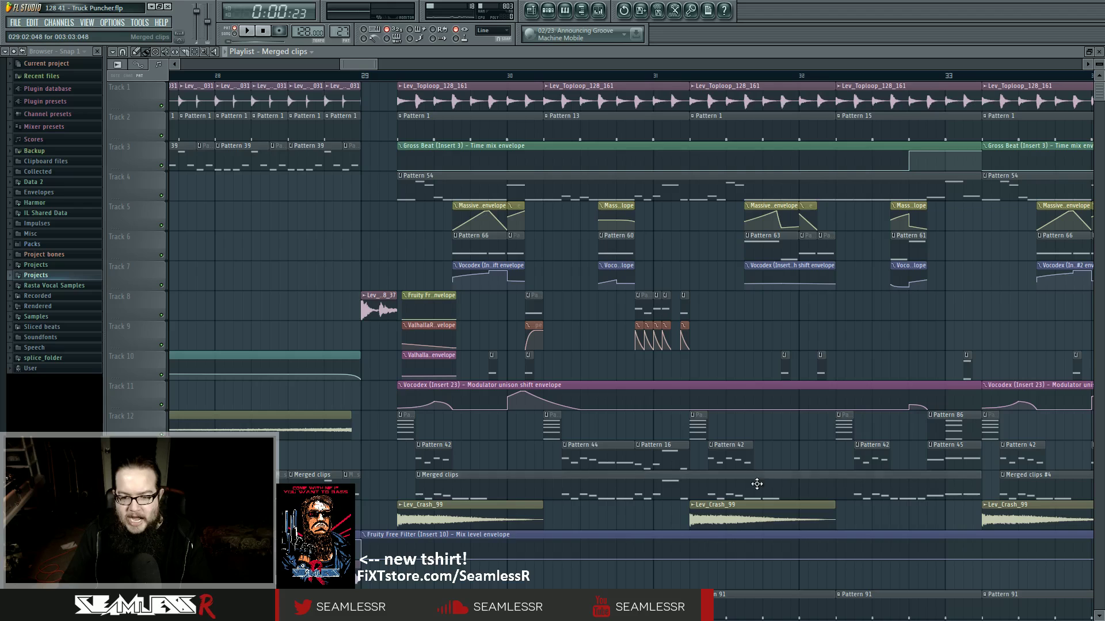
pyautogui.hscroll(2, 819, 486)
pyautogui.click(697, 455)
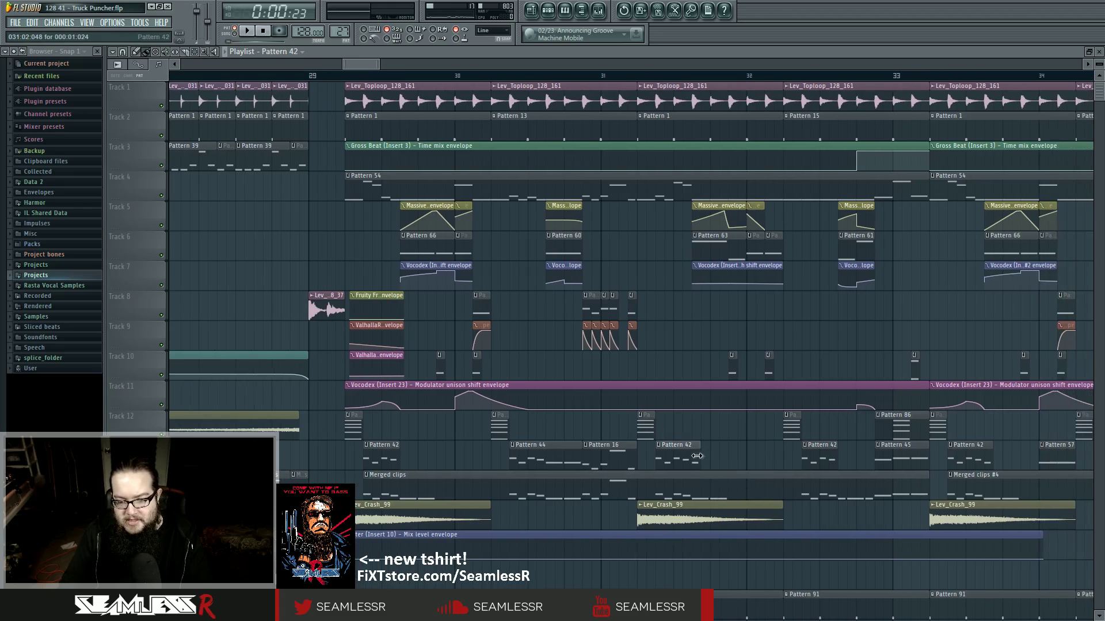
# Check the doop 4 note of Pattern 49, return to the playlist and play the song from the middle of bar 29.
pyautogui.hscroll(-5, 656, 457)
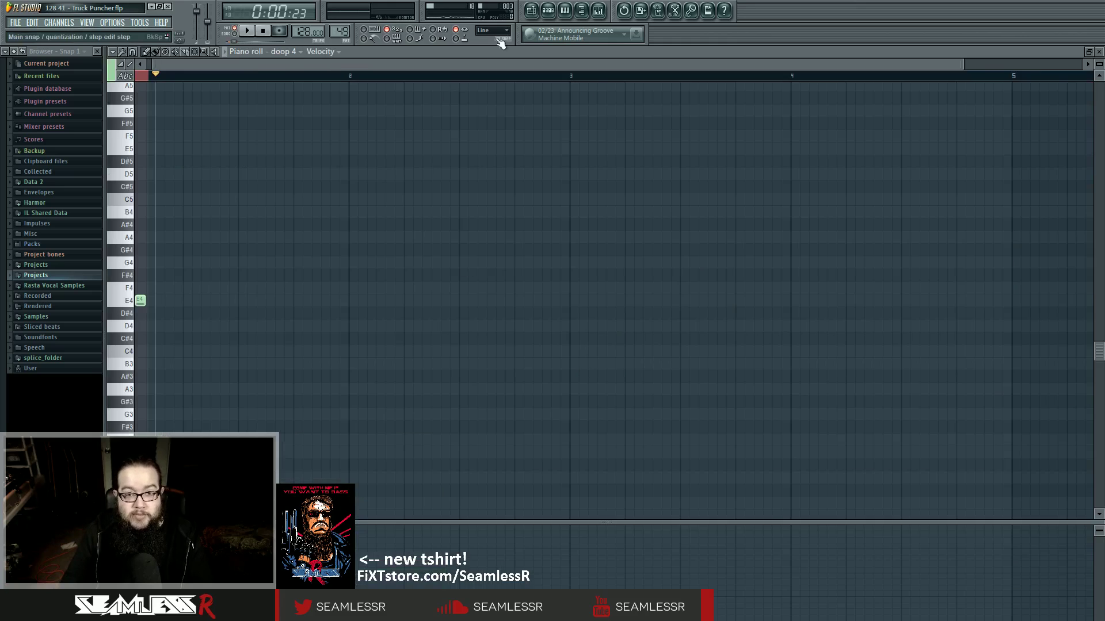
pyautogui.click(531, 10)
pyautogui.press('space')
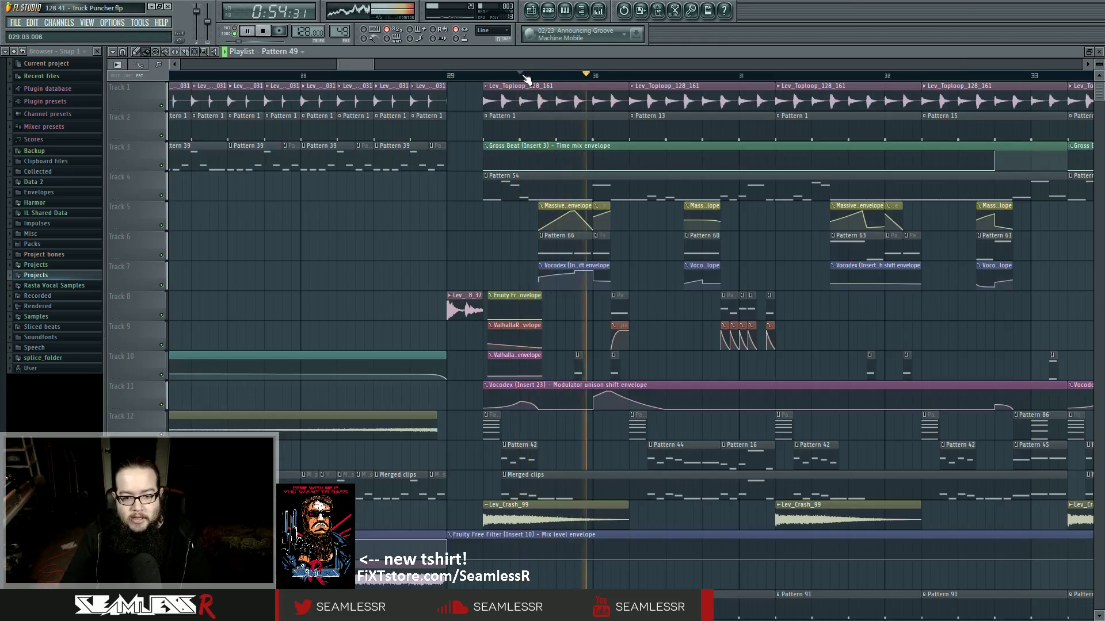
pyautogui.press('space')
# Select the Massive envelope, Pattern 66 and Vocodex clips just before bar 30 on Tracks 5 to 7, and check the mixer levels during playback.
pyautogui.moveTo(525, 201); pyautogui.dragTo(624, 282)
pyautogui.click(598, 10)
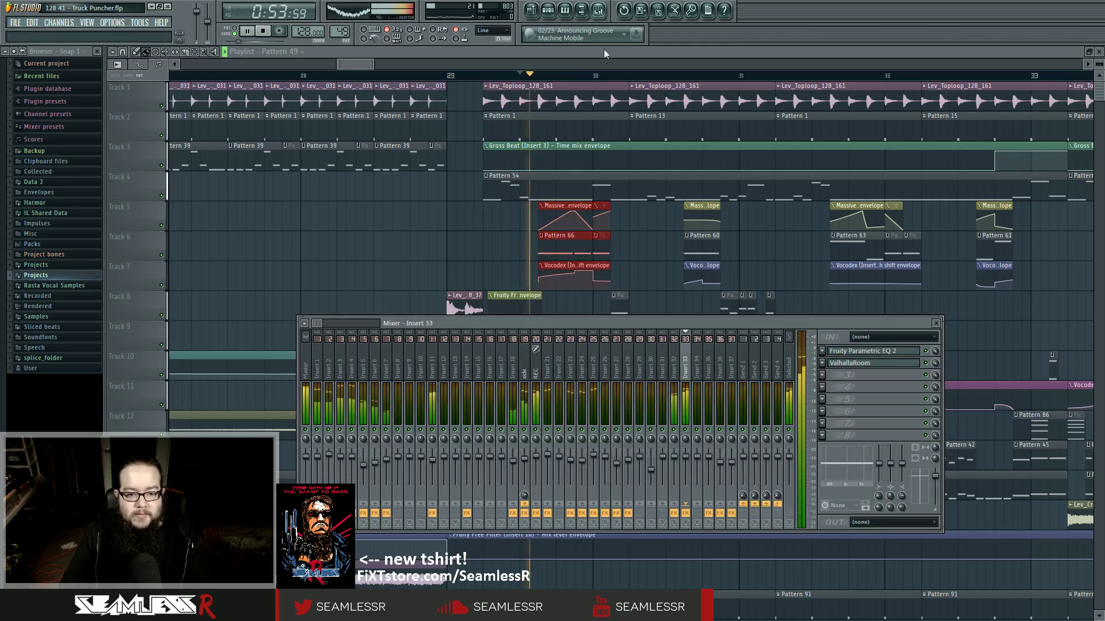
pyautogui.press('space')
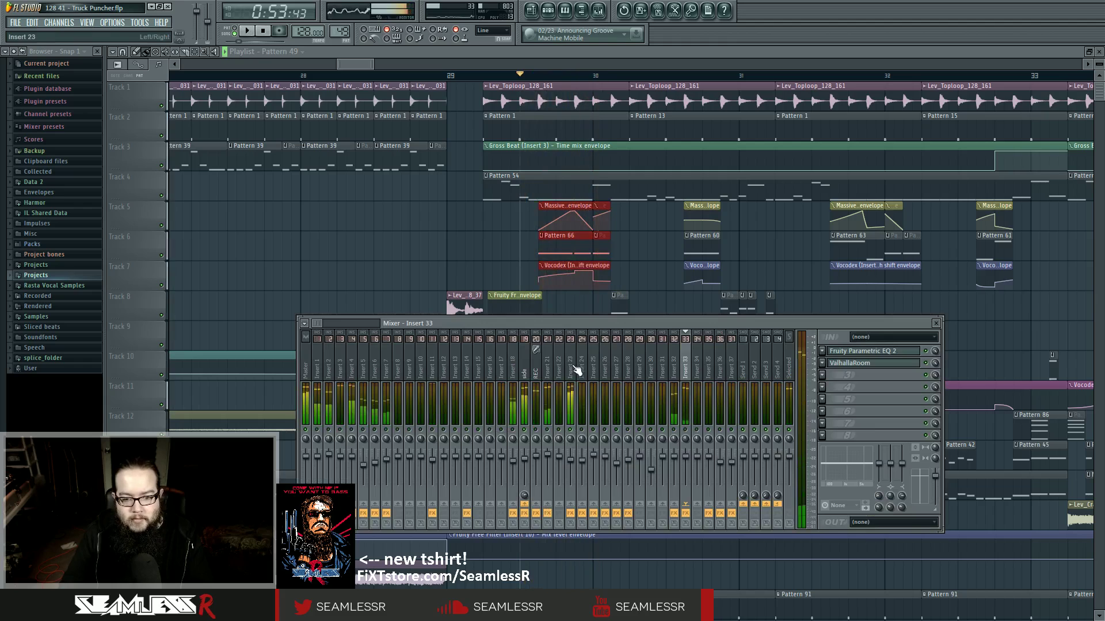
# Select mixer Insert 23 to view its Vocodex and EQ effects, and open the channel list.
pyautogui.click(574, 365)
pyautogui.click(551, 11)
pyautogui.press('space')
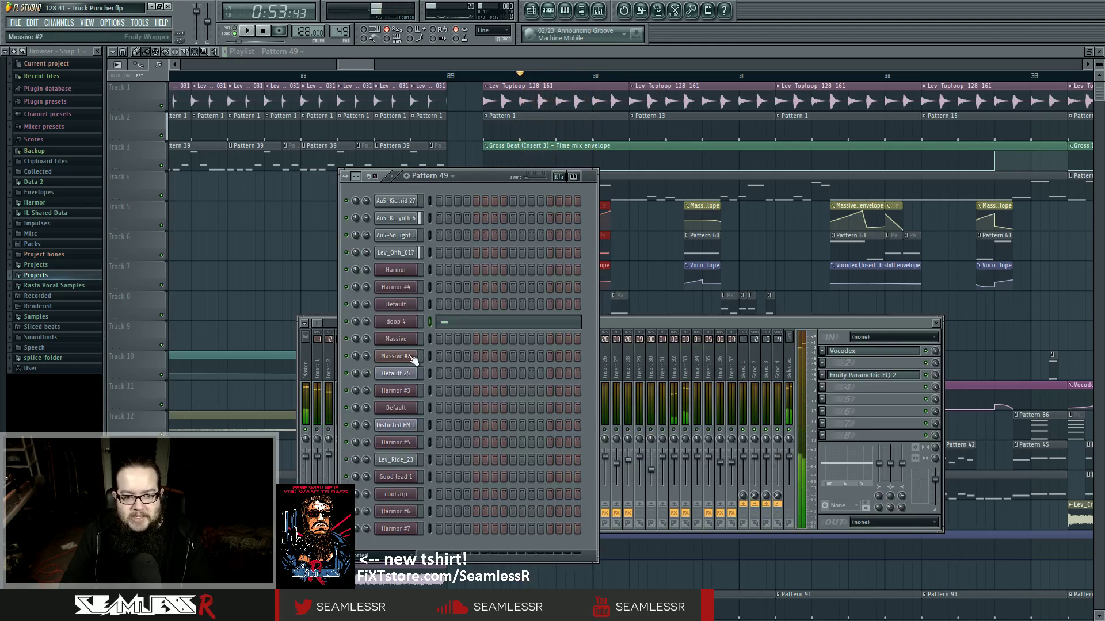
# Open the Massive #2 synth and Insert 23's Vocodex, and arrange their windows side by side.
pyautogui.click(403, 356)
pyautogui.moveTo(622, 185); pyautogui.dragTo(322, 160)
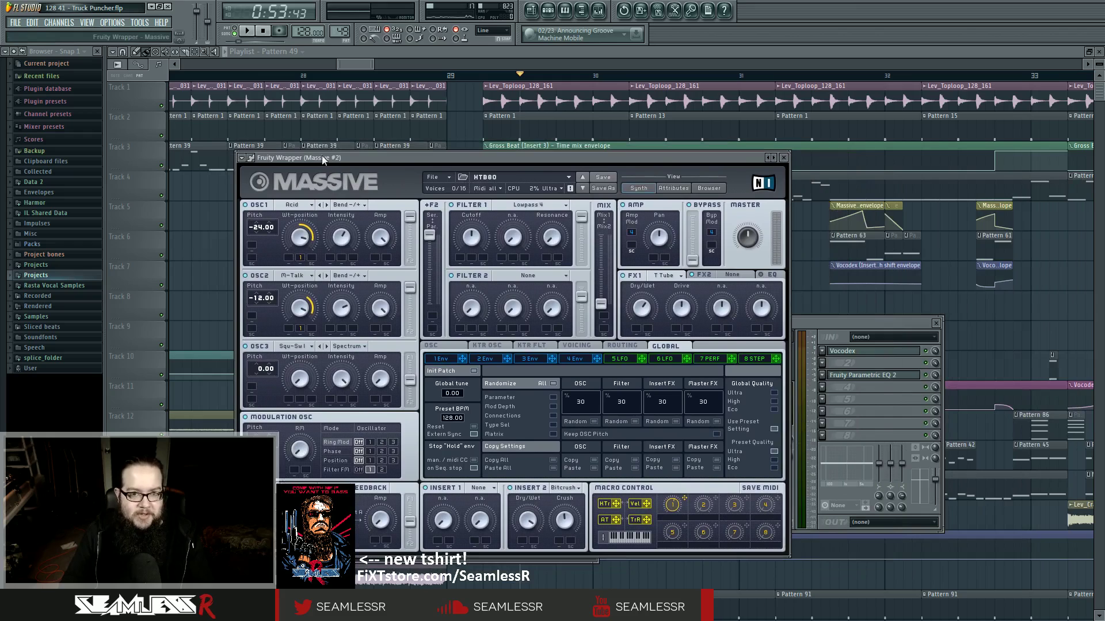
pyautogui.click(870, 352)
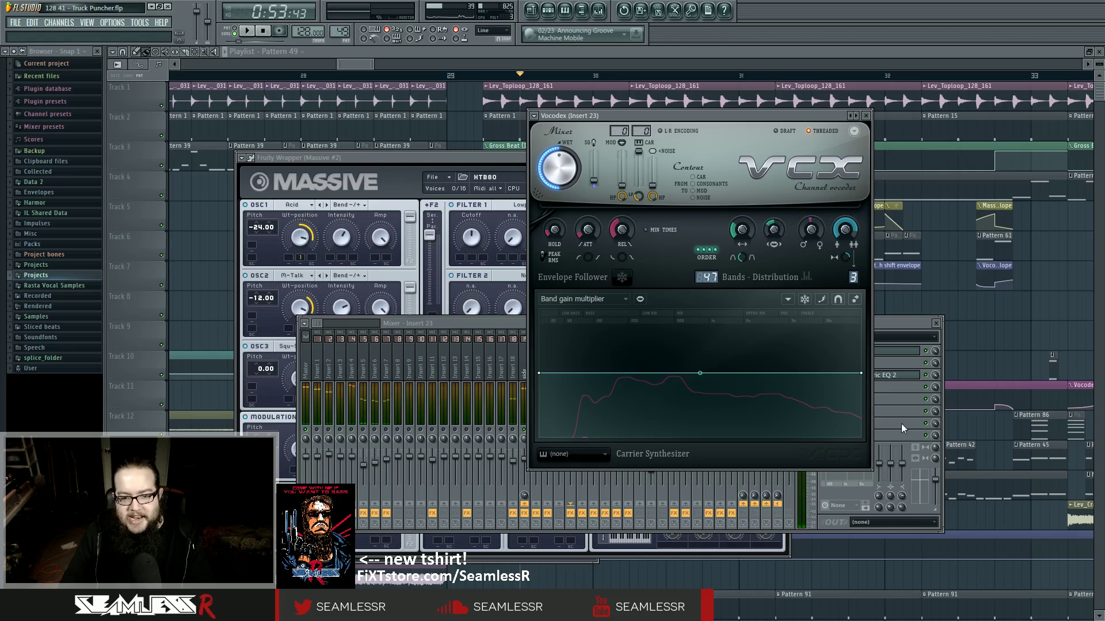
pyautogui.moveTo(690, 115); pyautogui.dragTo(901, 153)
pyautogui.click(620, 153)
pyautogui.moveTo(621, 154); pyautogui.dragTo(612, 140)
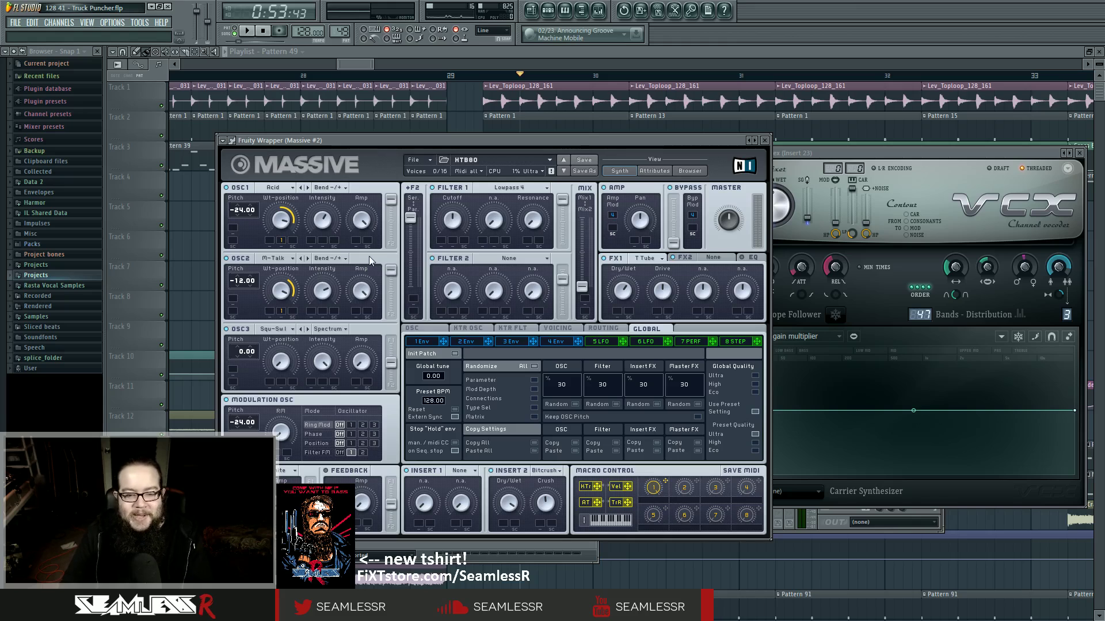
# Show the mixer and play the song briefly to hear the Vocodex effect on Insert 23.
pyautogui.click(597, 10)
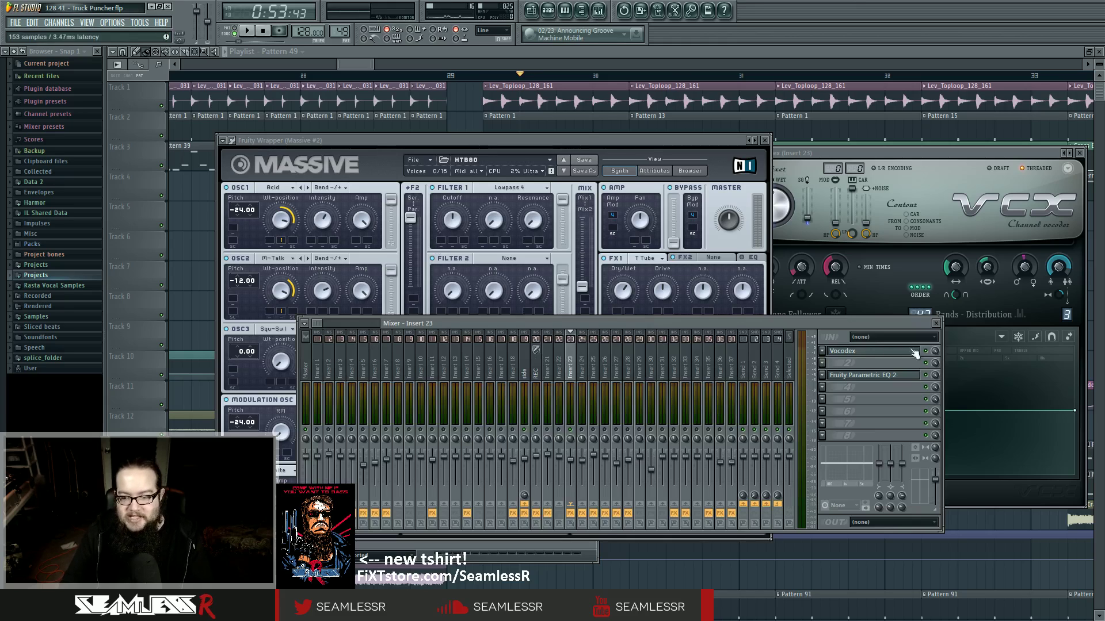
pyautogui.press('space')
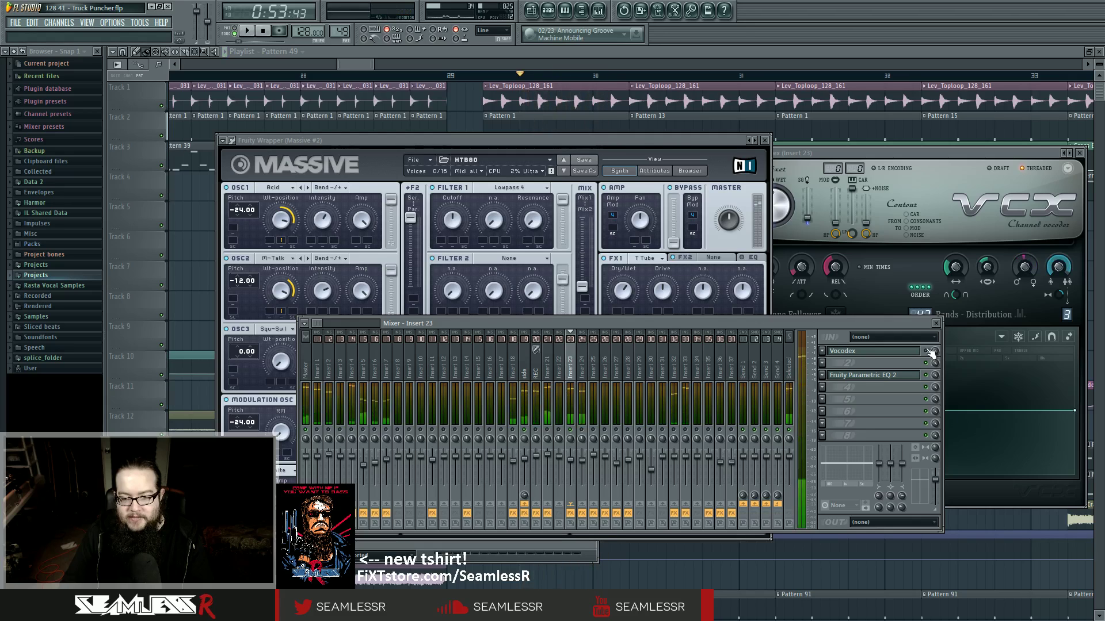
pyautogui.press('space')
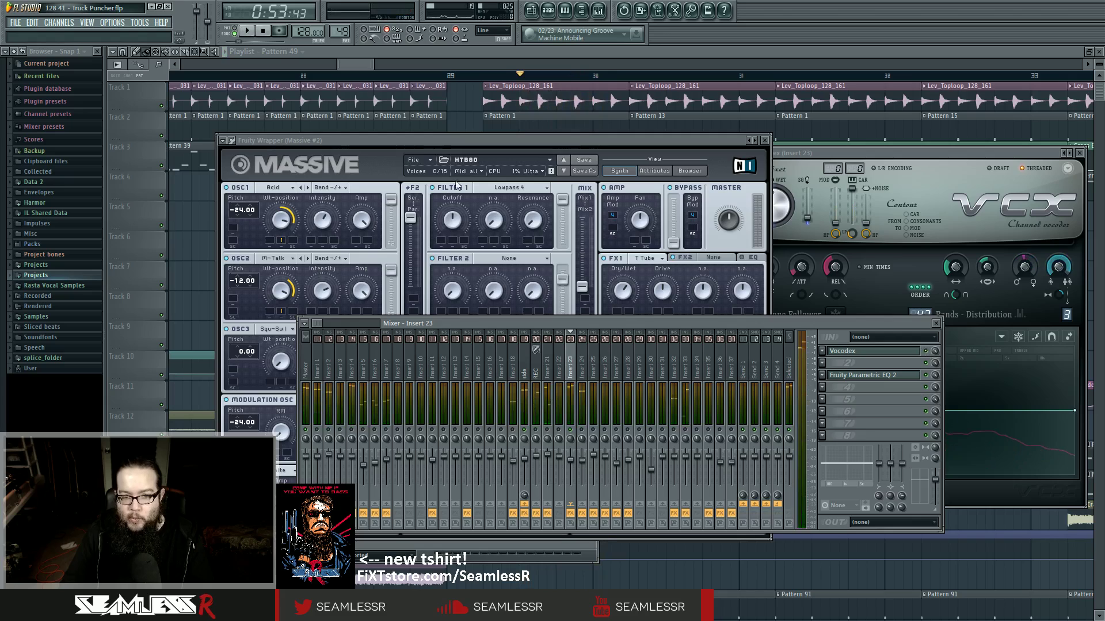
# Bring Massive #2 to the front and view its Voicing and Osc settings.
pyautogui.click(454, 140)
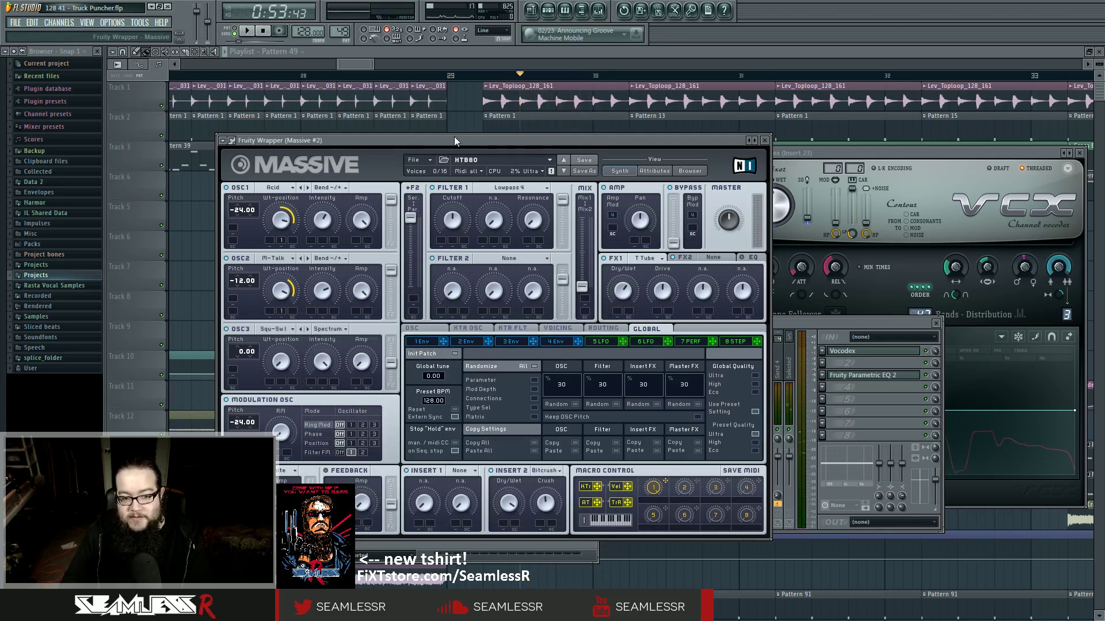
pyautogui.click(555, 329)
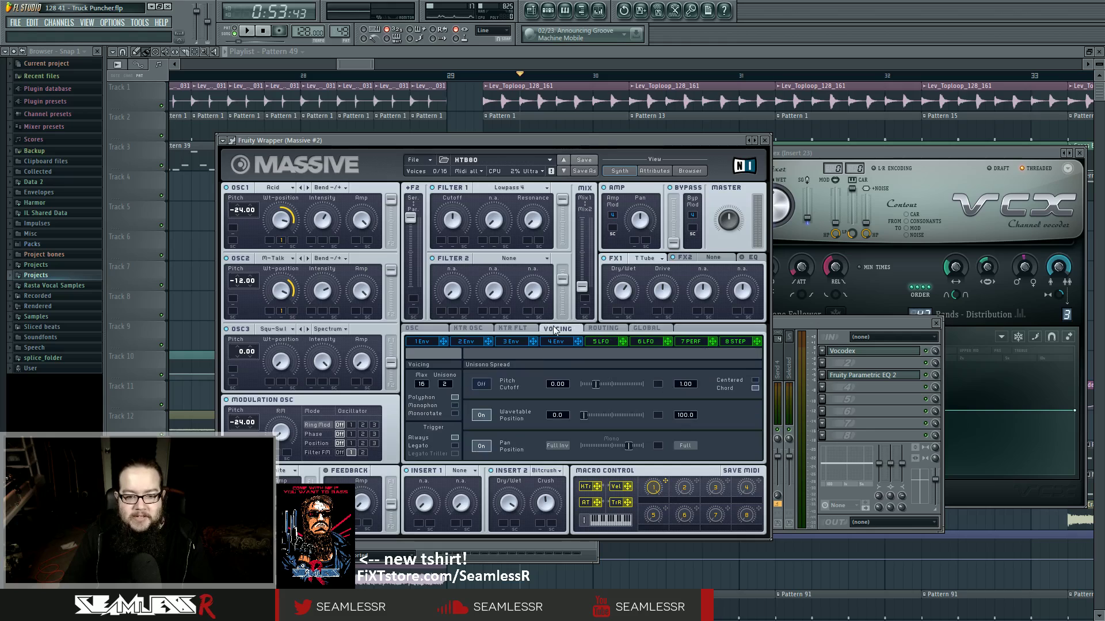
pyautogui.click(430, 329)
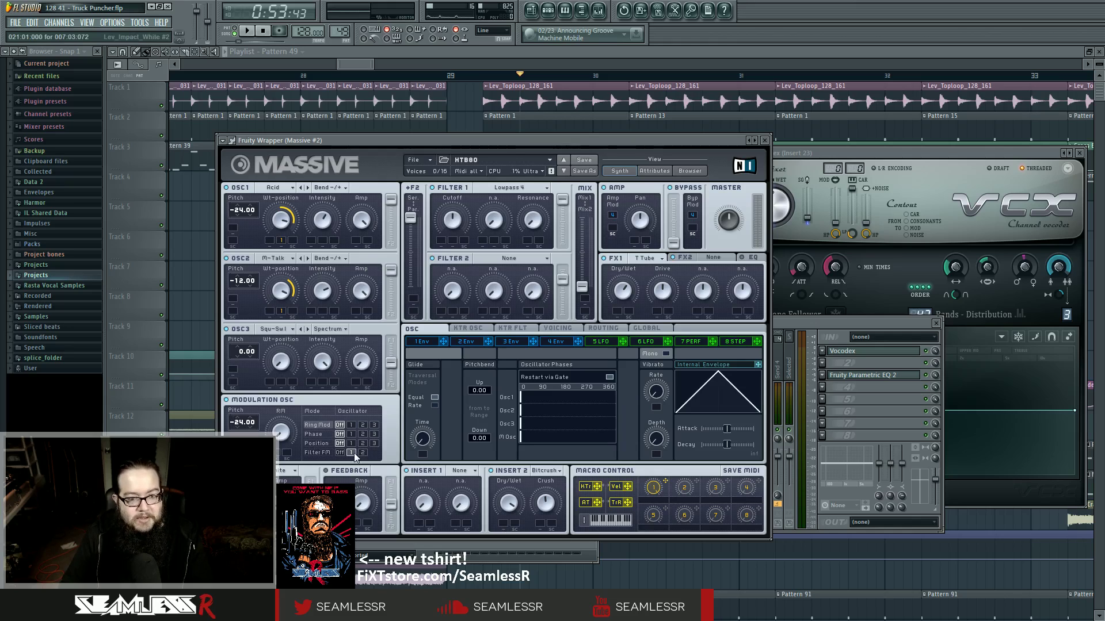
# Play short passages from the middle of bar 29 to hear Massive #2, and point out its Filter 1.
pyautogui.press('space')
pyautogui.press('space')
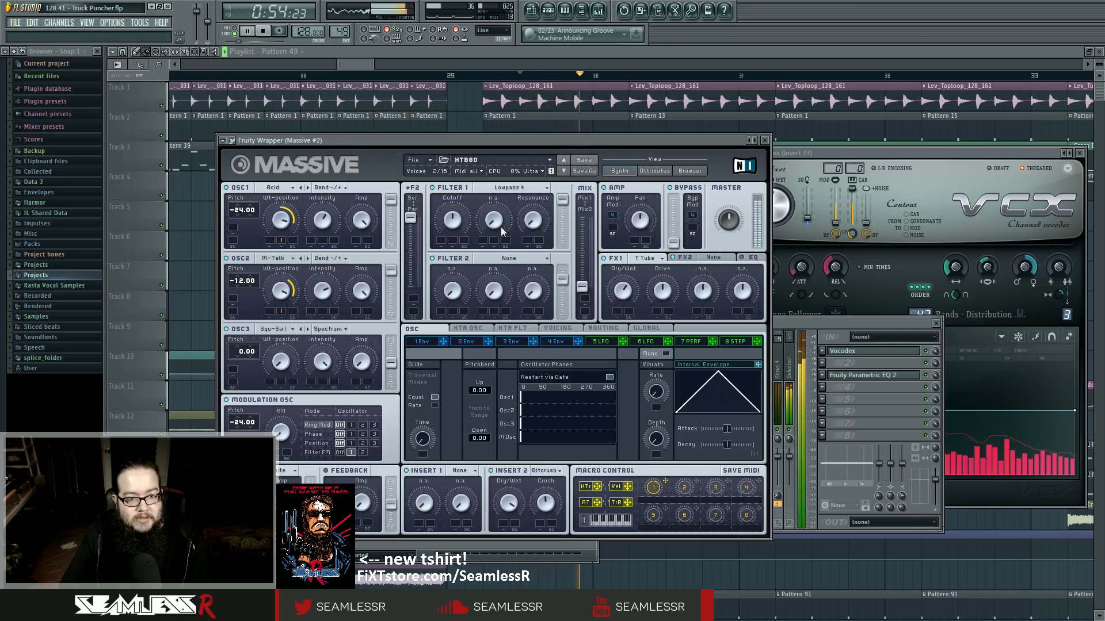
pyautogui.press('space')
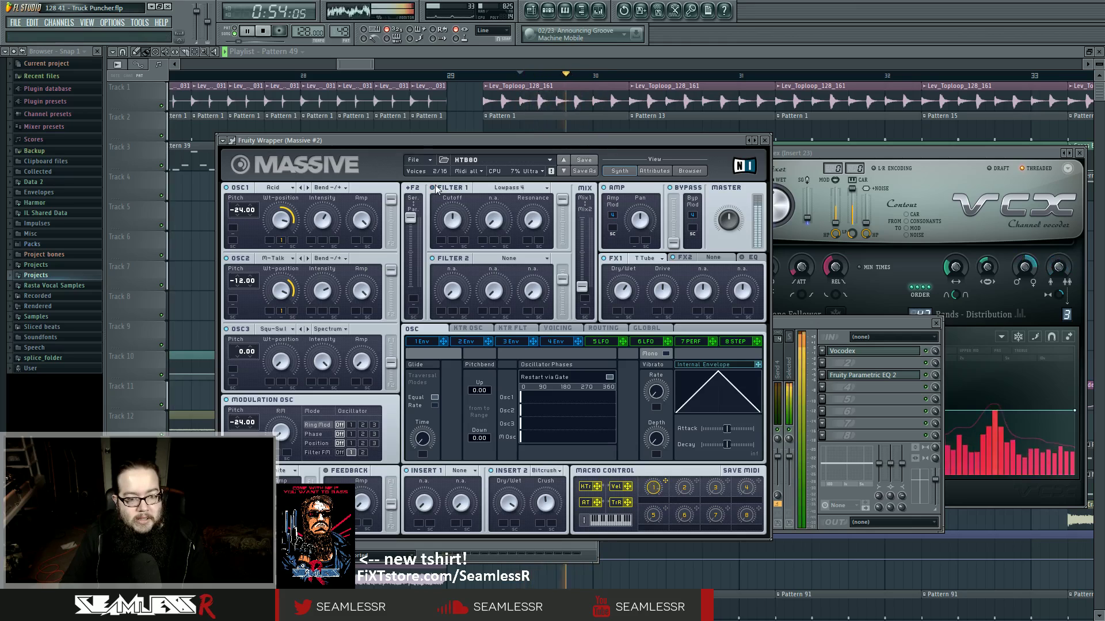
pyautogui.press('space')
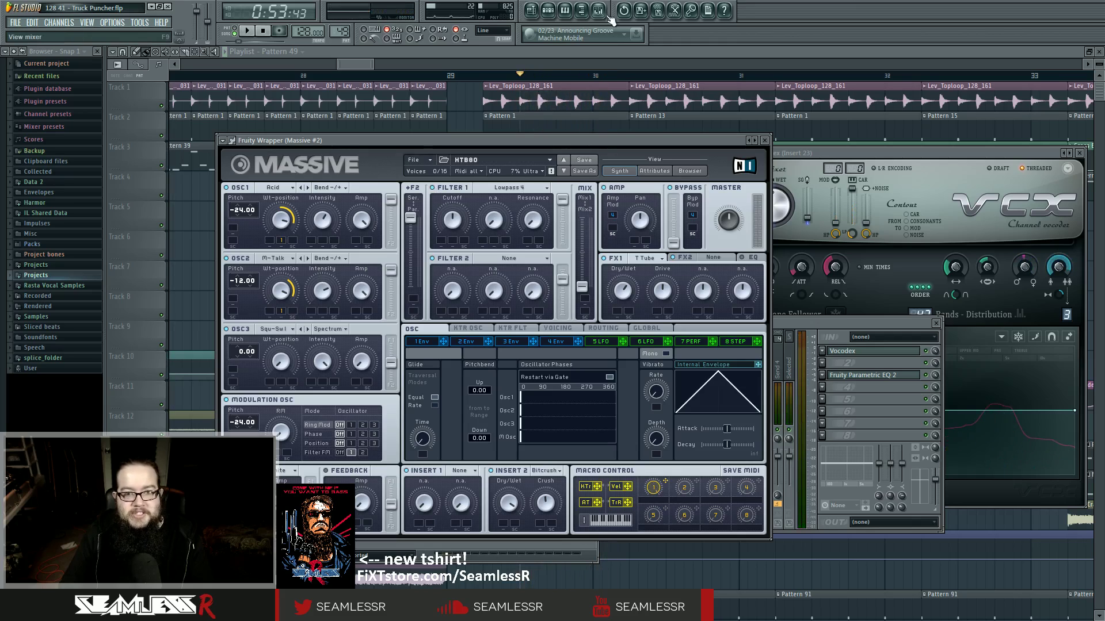
pyautogui.press('F9')
pyautogui.click(437, 190)
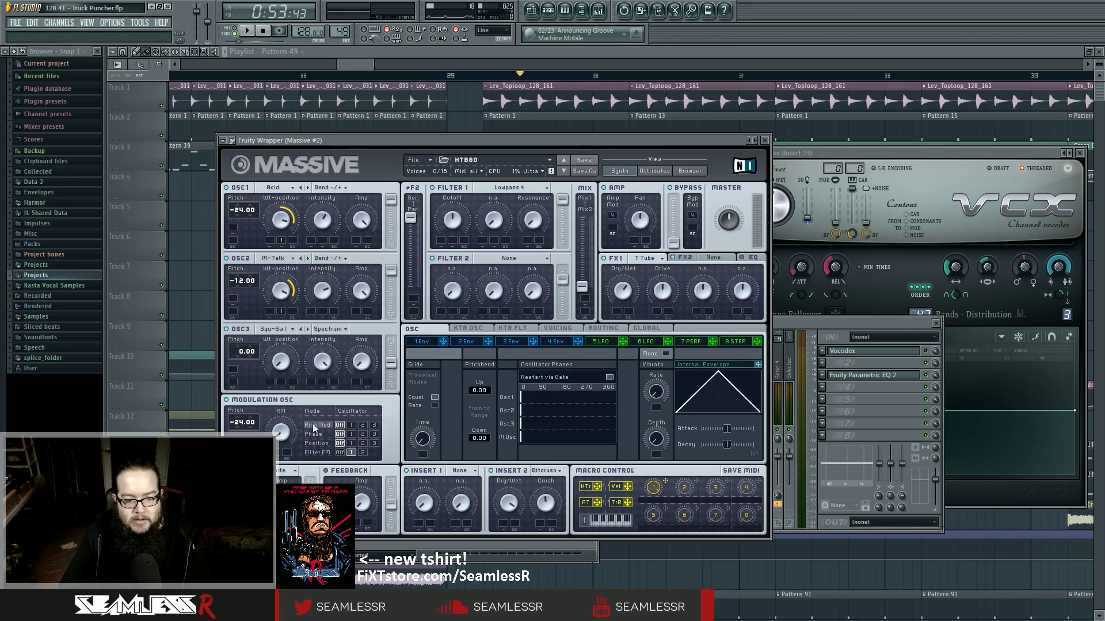
# Show the Position and Filter FM modes of Massive's modulation oscillator, and shift the synth window slightly.
pyautogui.click(324, 454)
pyautogui.click(322, 443)
pyautogui.click(323, 453)
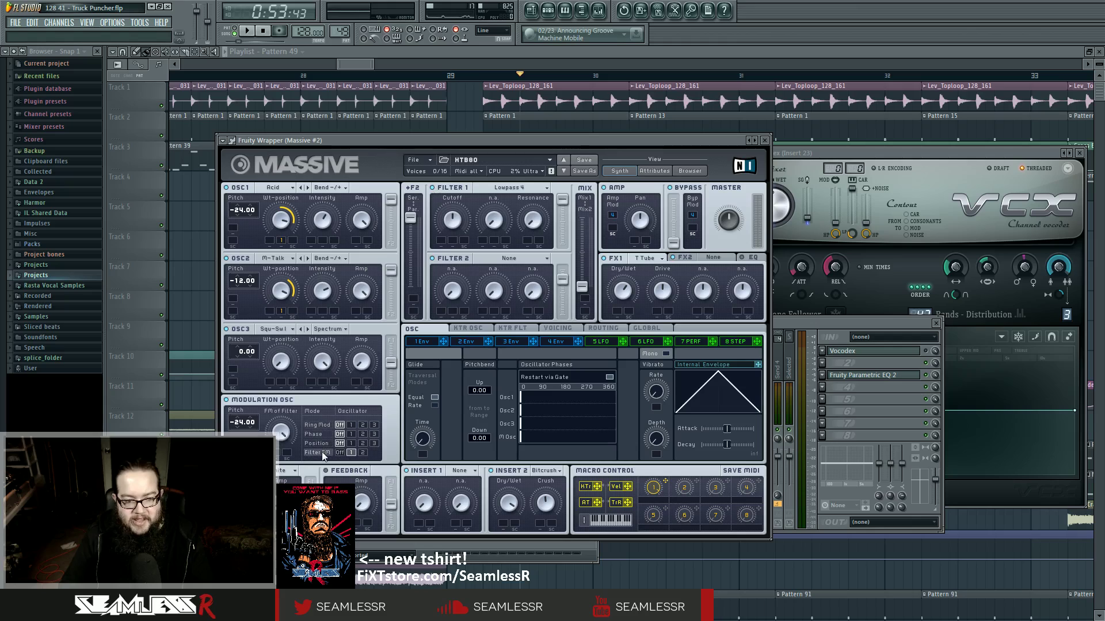
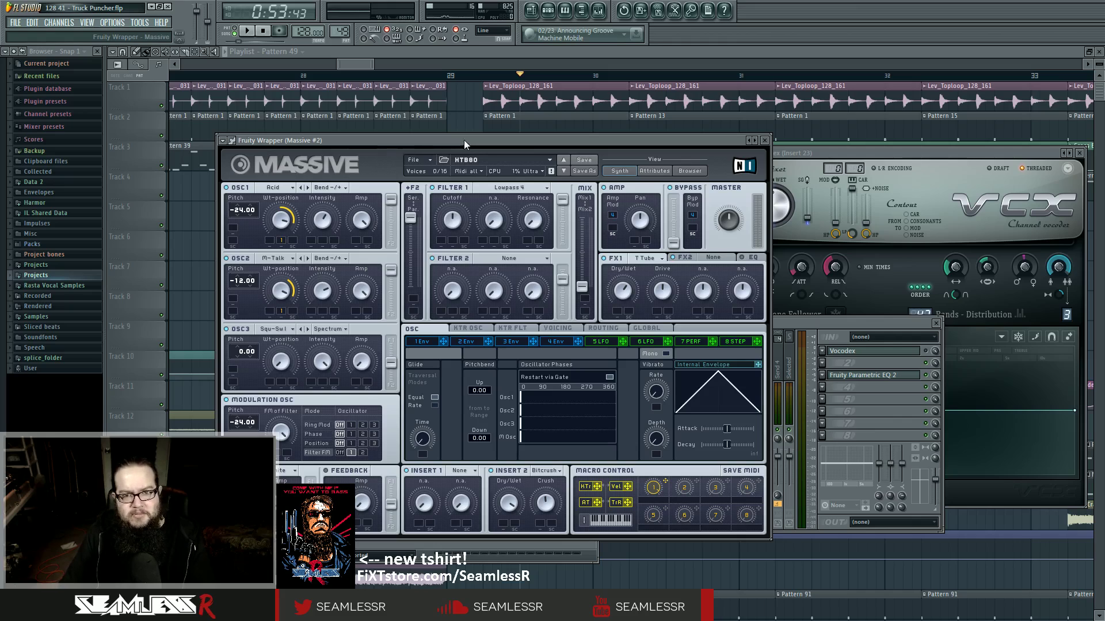
pyautogui.moveTo(464, 139)
pyautogui.mouseDown()
pyautogui.moveTo(492, 158)
pyautogui.moveTo(478, 153)
pyautogui.mouseUp()
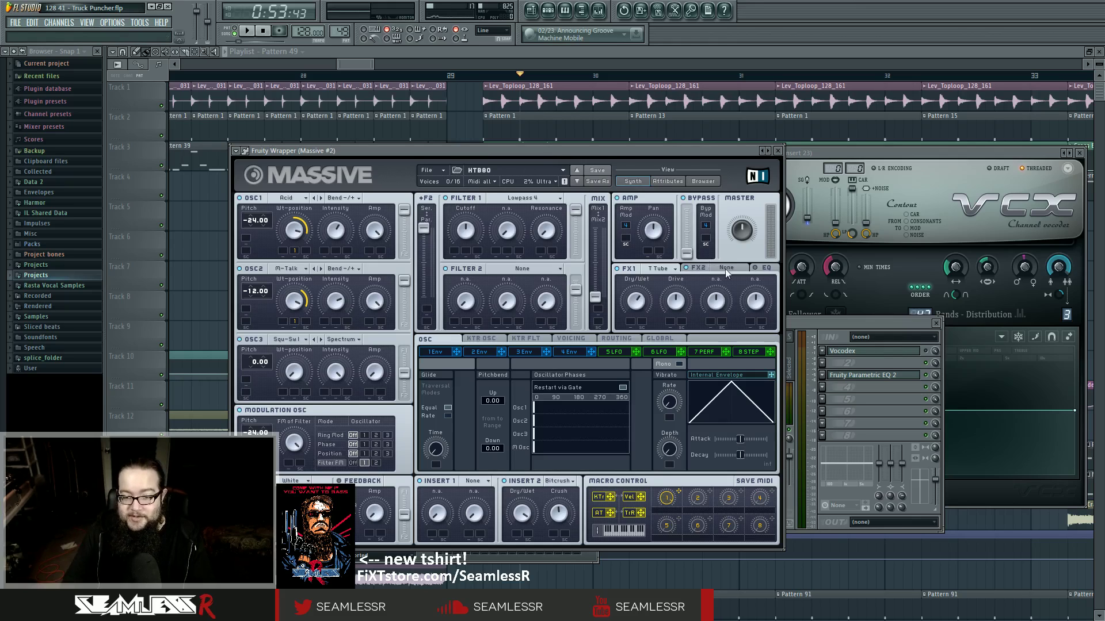
pyautogui.moveTo(545, 154); pyautogui.dragTo(549, 155)
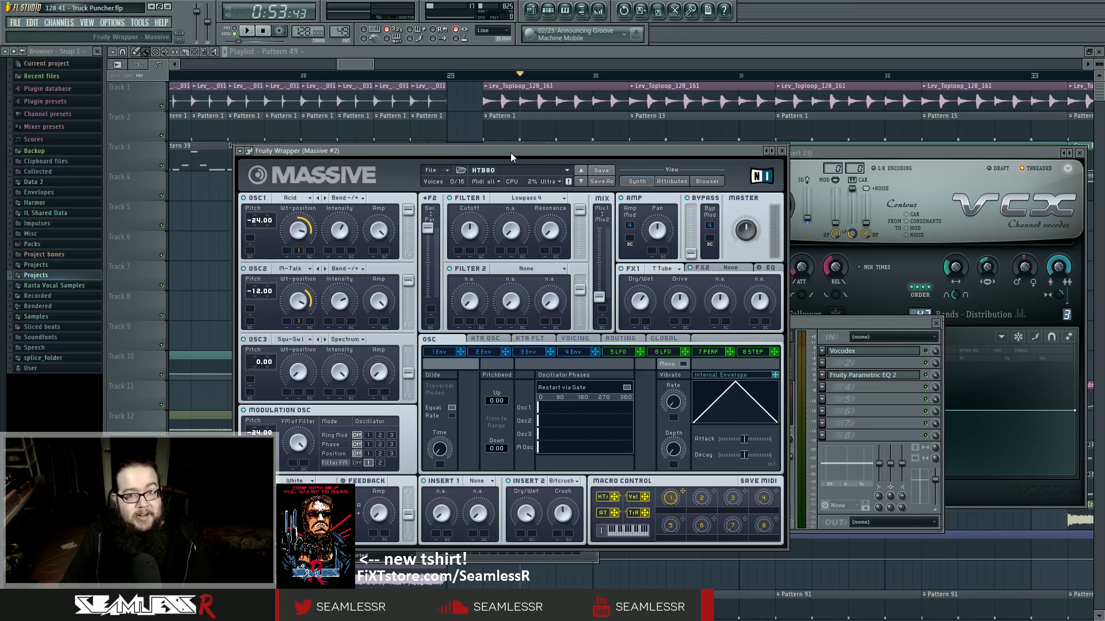
# Play the song briefly from the mixer, reopen Insert 23's Vocodex and place its window over Massive.
pyautogui.click(889, 416)
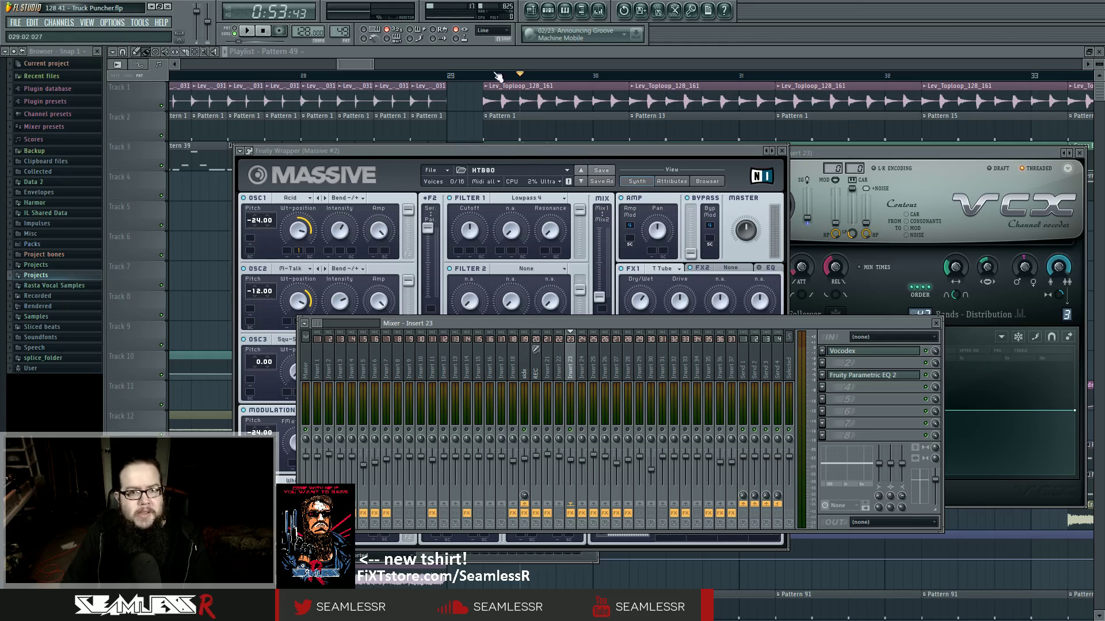
pyautogui.press('space')
pyautogui.press('space')
pyautogui.click(874, 351)
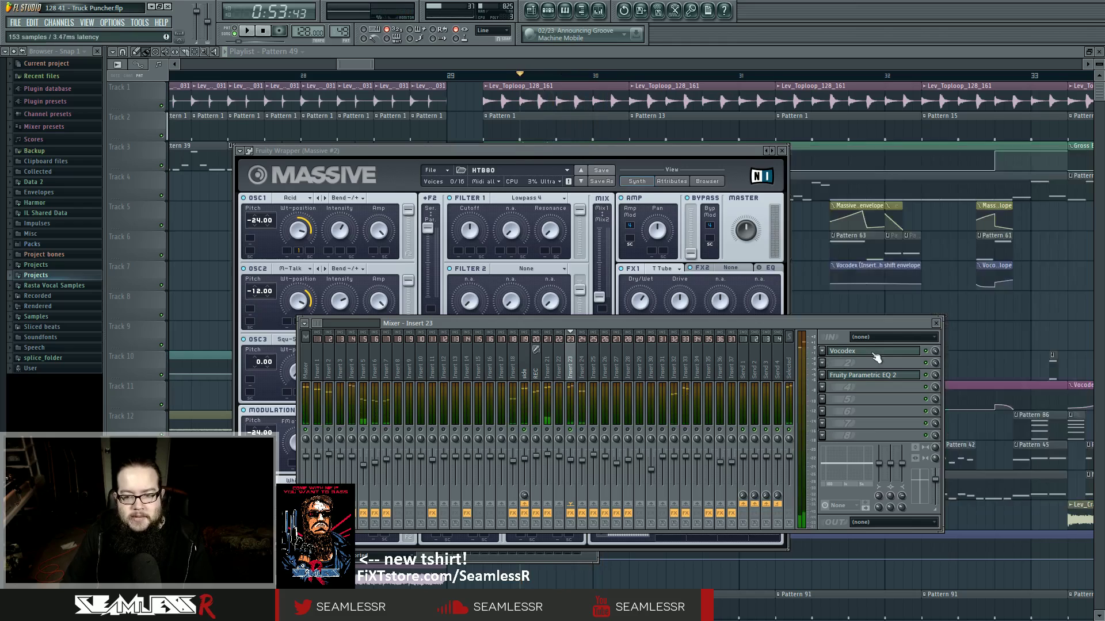
pyautogui.click(873, 350)
pyautogui.moveTo(830, 151); pyautogui.dragTo(592, 194)
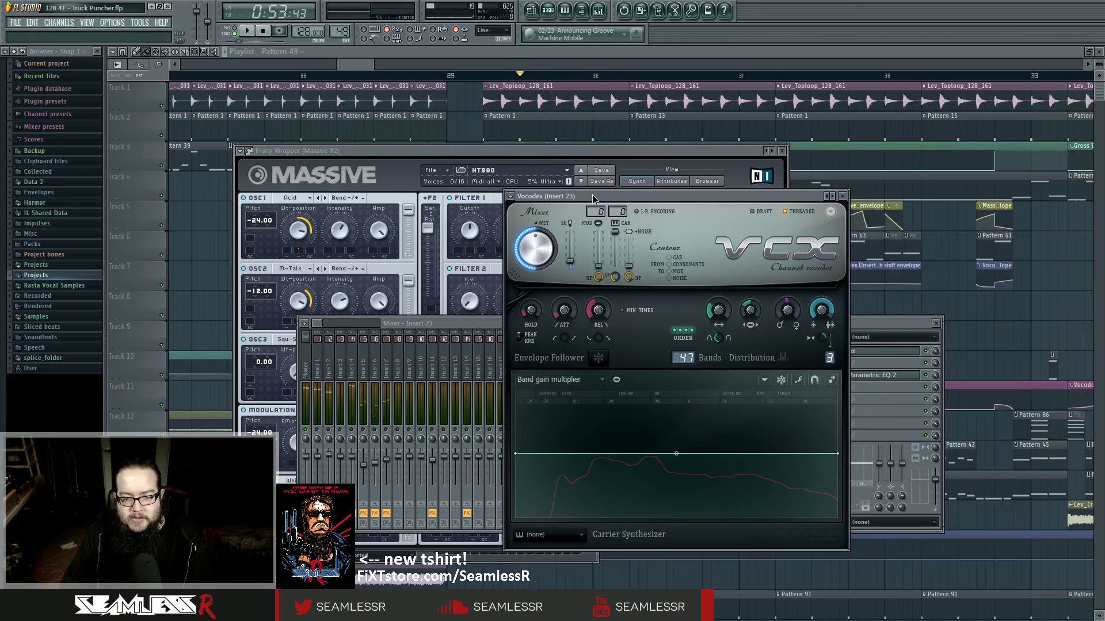
# Check the Vocodex input number, and view its Modulator pitch shift and Band width curves.
pyautogui.scroll(-1, 618, 212)
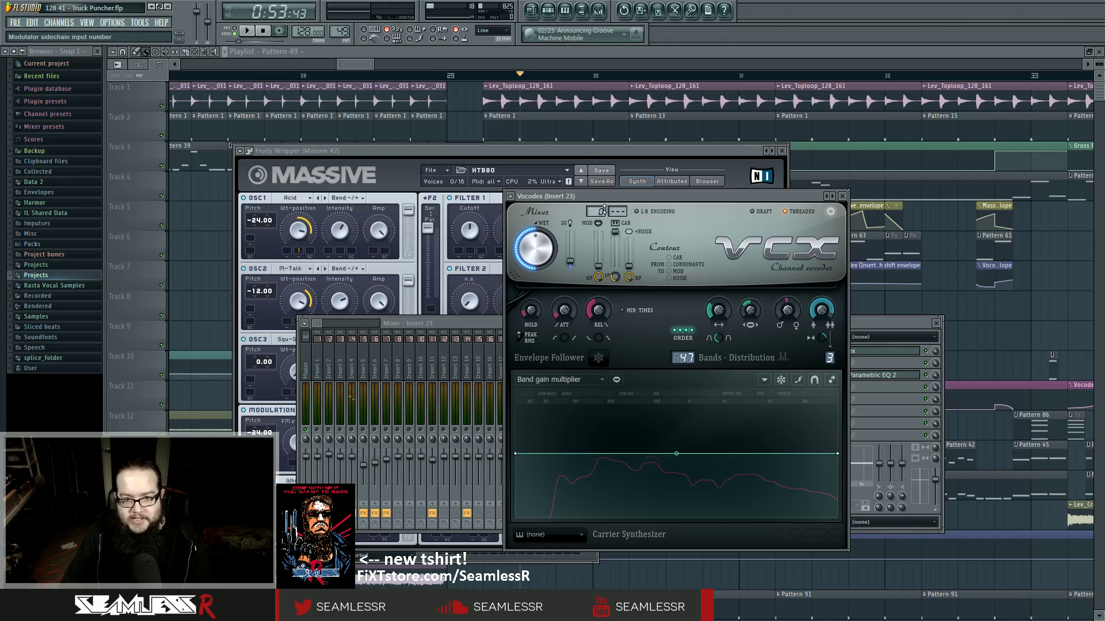
pyautogui.scroll(1, 617, 211)
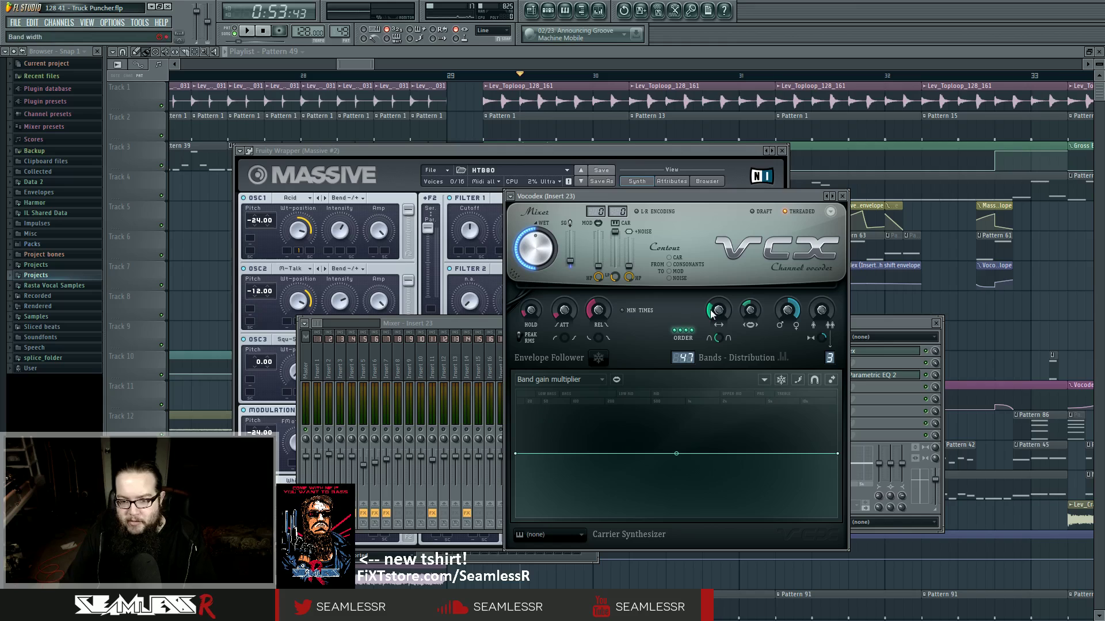
pyautogui.click(587, 380)
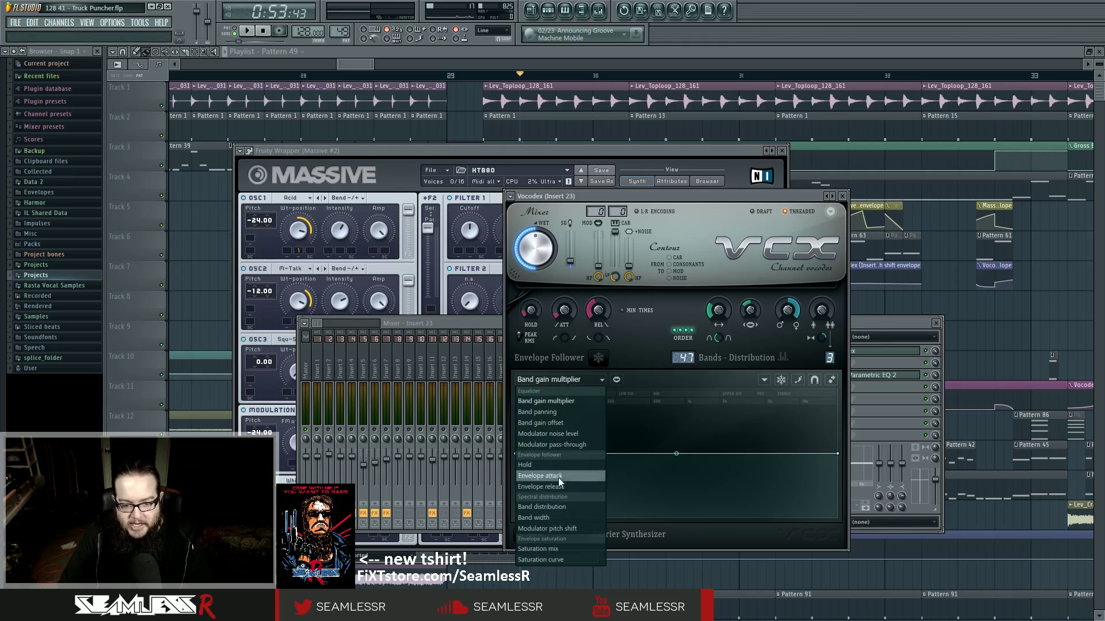
pyautogui.click(564, 529)
pyautogui.click(587, 380)
pyautogui.click(547, 518)
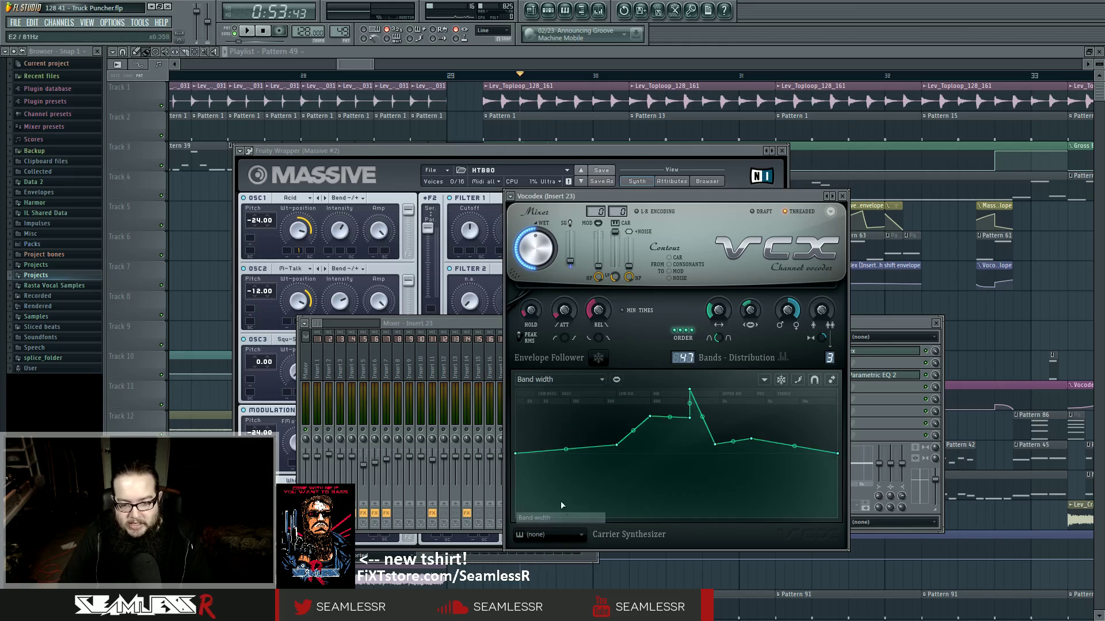
pyautogui.click(583, 380)
pyautogui.click(640, 363)
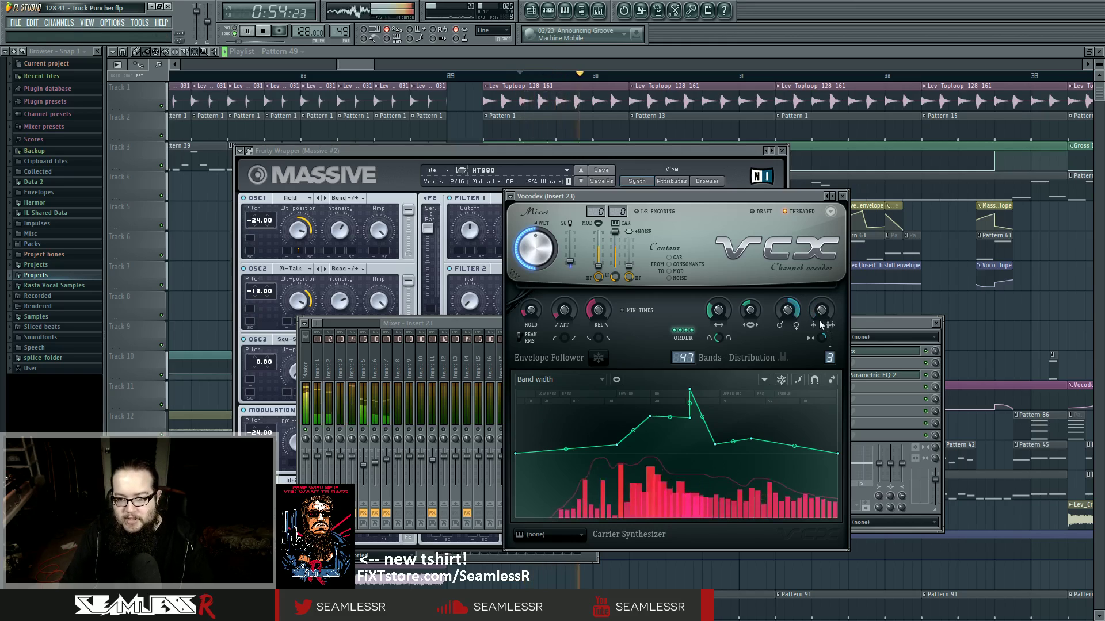
# Play the song repeatedly to watch the Vocodex bands move and to compare the sound from Insert 23's effect slot.
pyautogui.press('space')
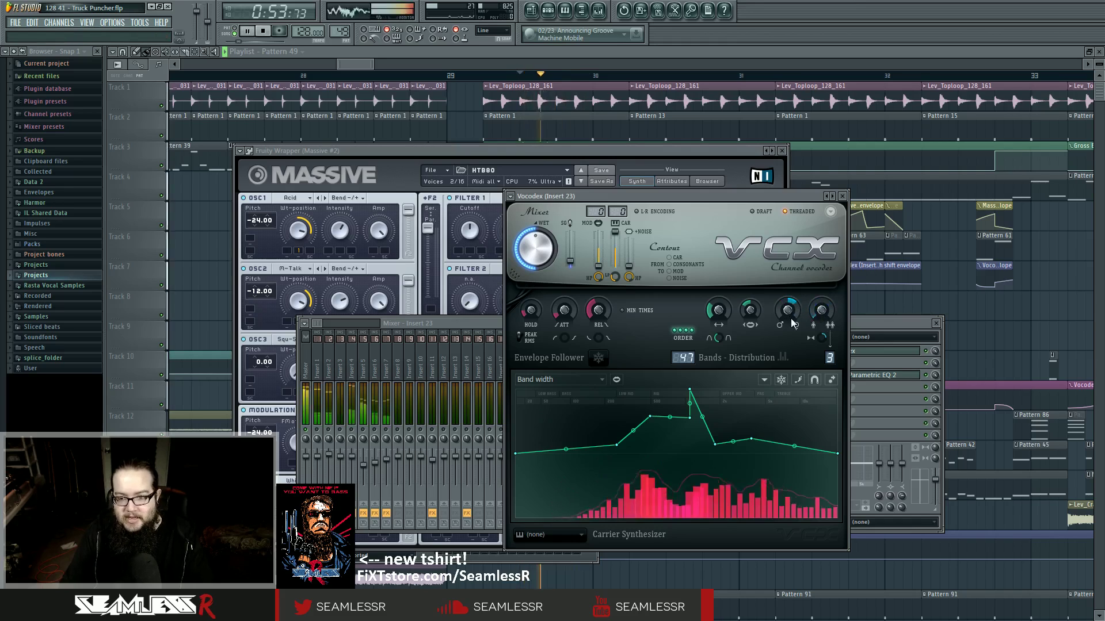
pyautogui.press('space')
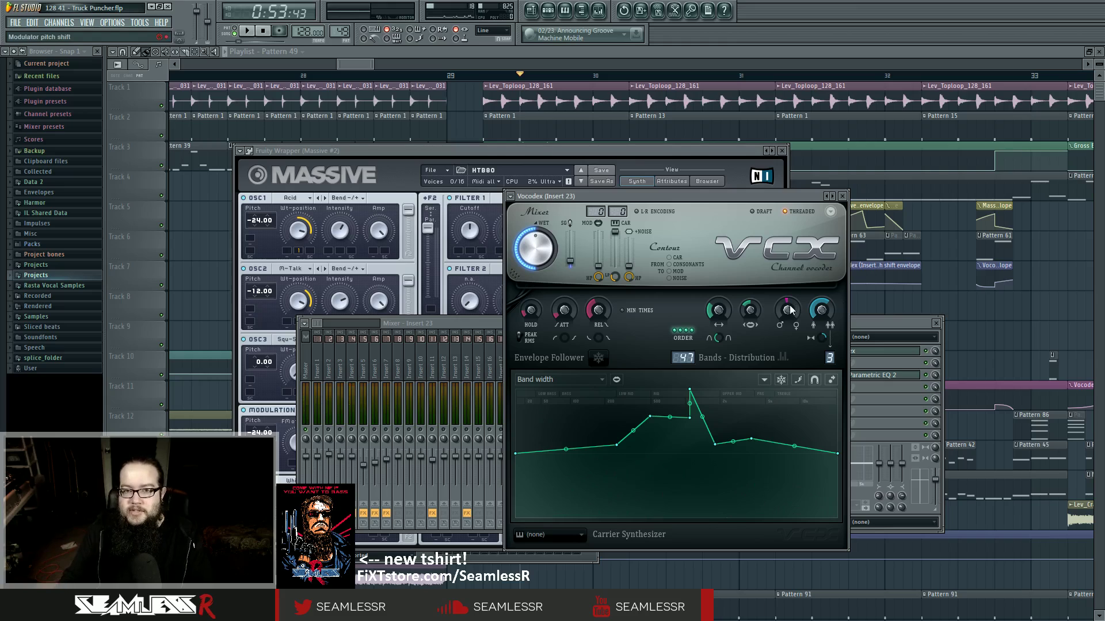
pyautogui.click(930, 357)
pyautogui.press('space')
pyautogui.click(926, 352)
pyautogui.press('space')
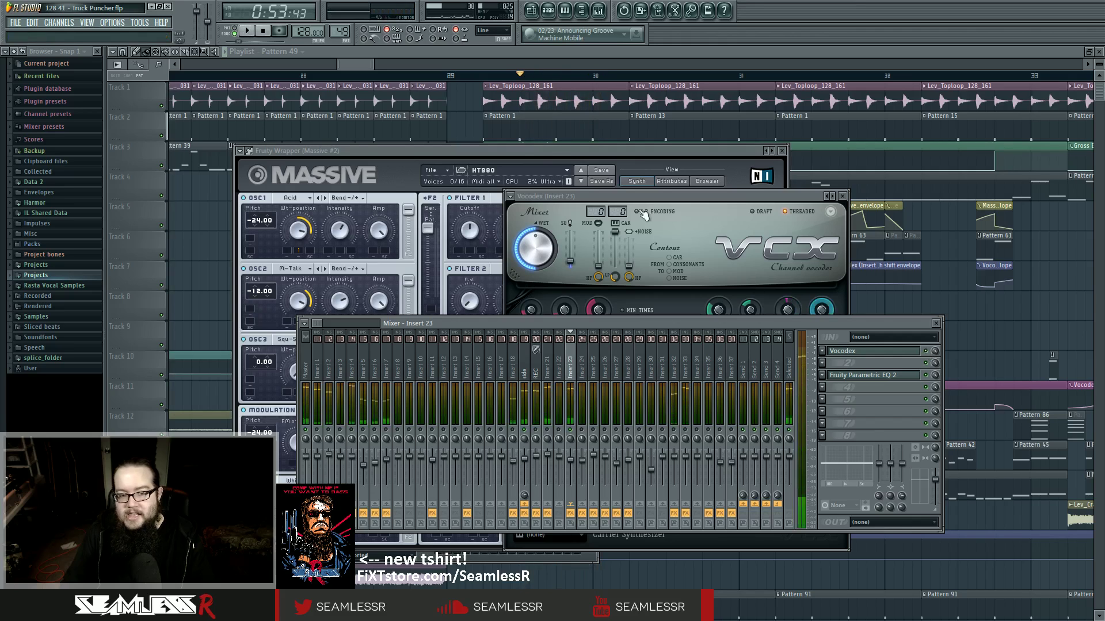
# Close the Massive #2, Vocodex, mixer and remaining windows to leave only the playlist in view.
pyautogui.click(691, 151)
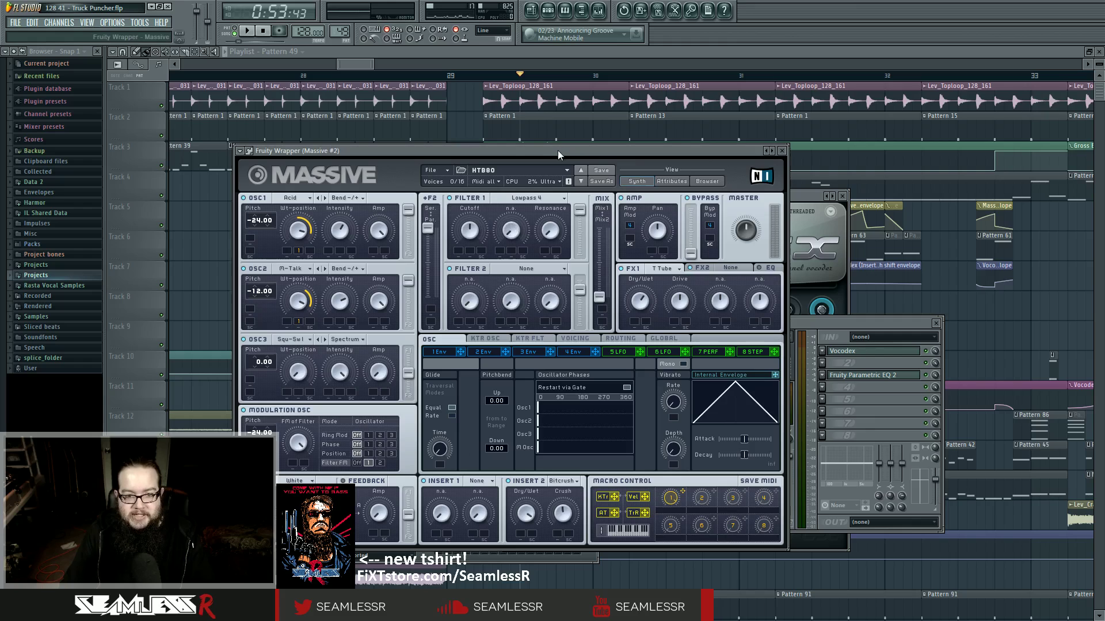
pyautogui.click(781, 151)
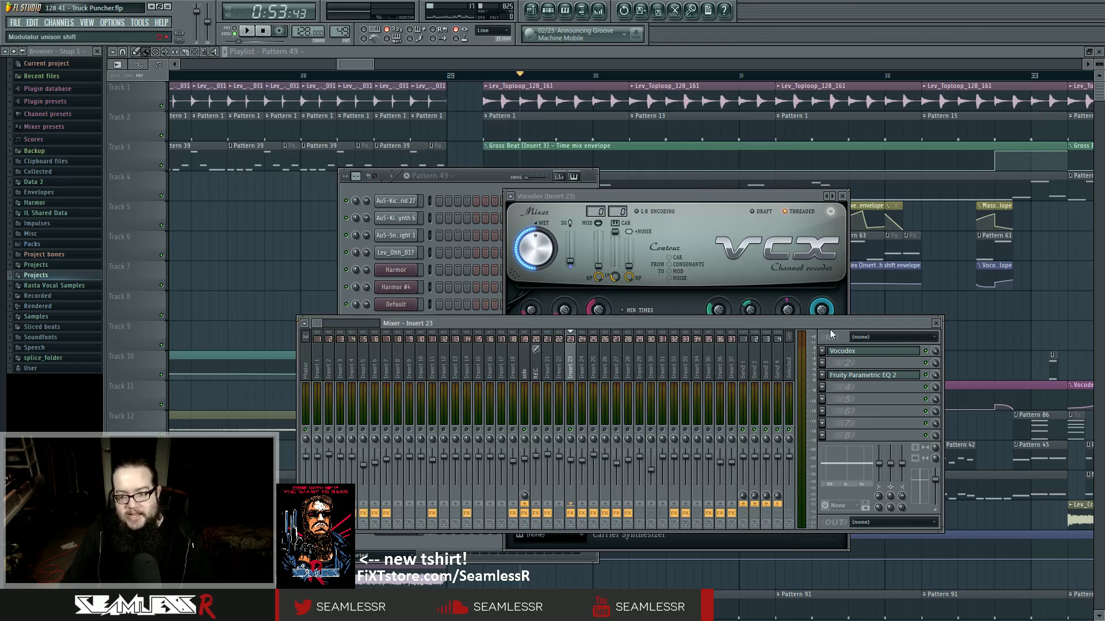
pyautogui.click(842, 196)
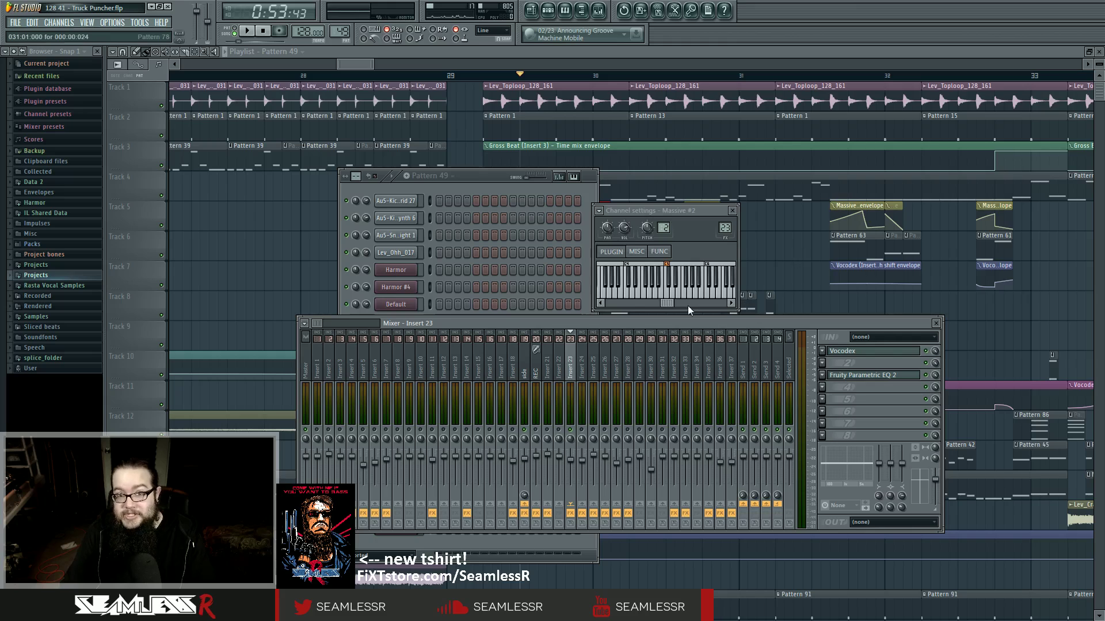
pyautogui.moveTo(677, 318); pyautogui.dragTo(666, 317)
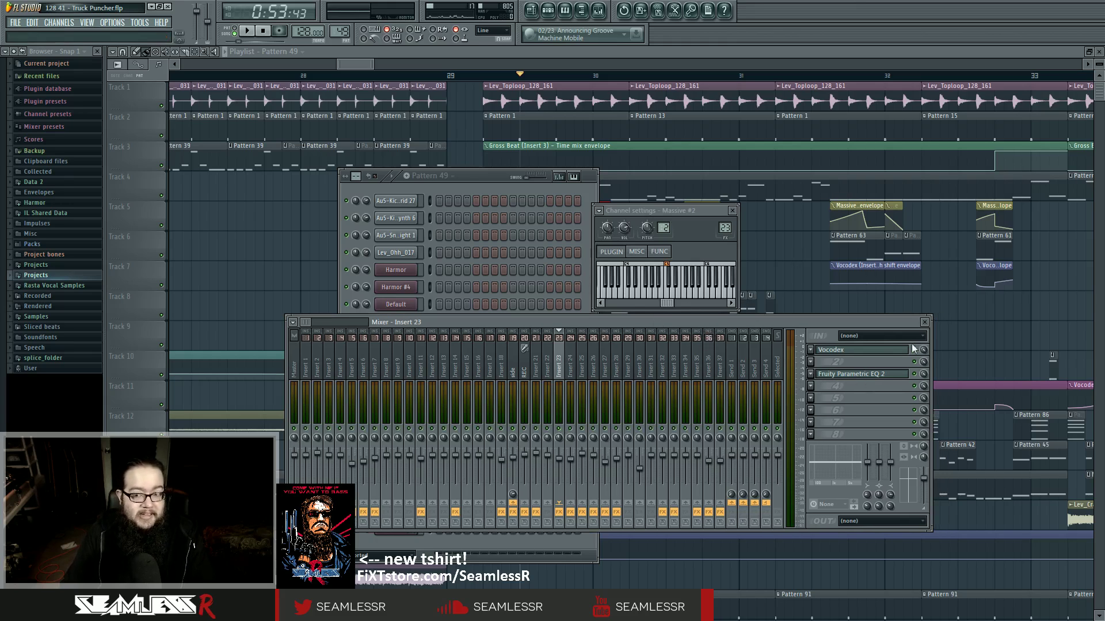
pyautogui.click(924, 322)
pyautogui.moveTo(727, 218); pyautogui.dragTo(934, 242)
pyautogui.press('F12')
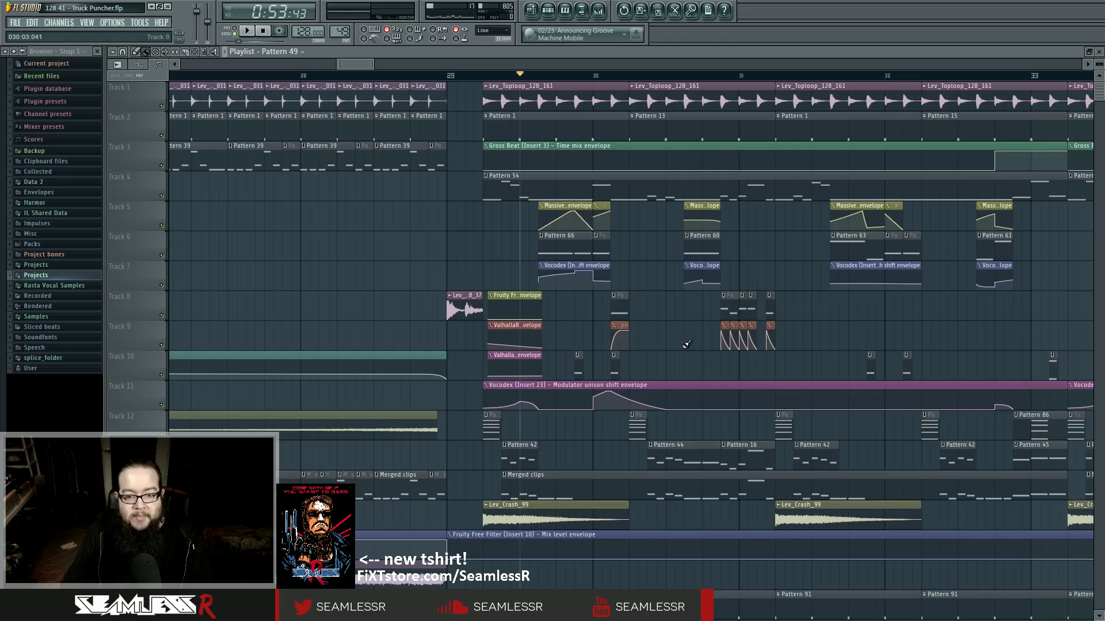
# Check Insert 25 and Insert 24 in the mixer, and hide the mixer.
pyautogui.press('F9')
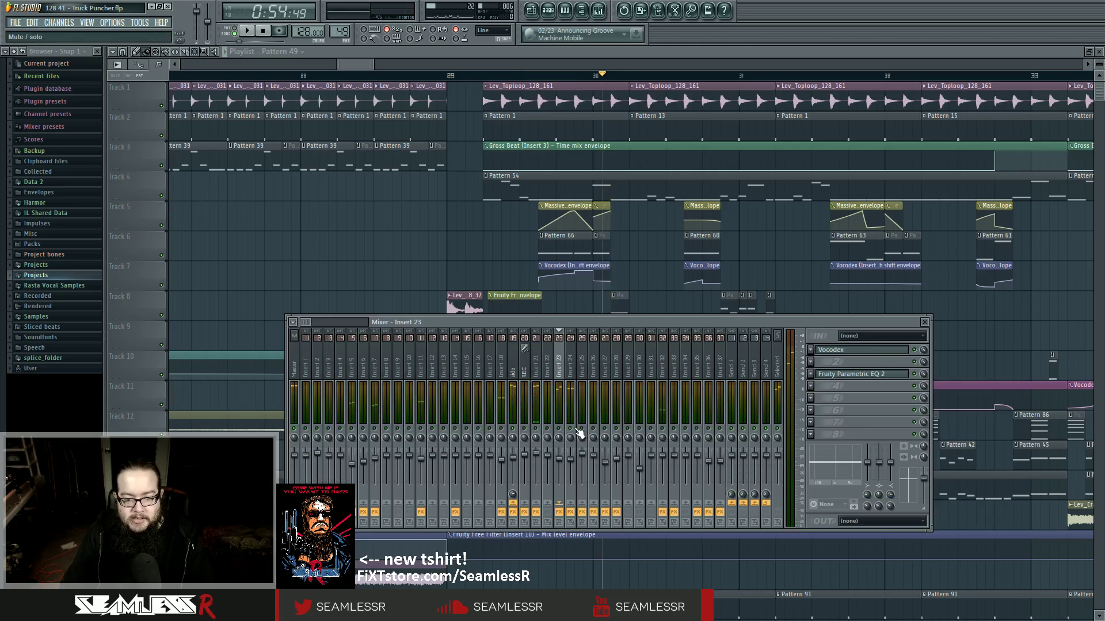
pyautogui.click(582, 374)
pyautogui.click(570, 371)
pyautogui.press('F9')
# Show the channel list, play the song briefly and open the Default 25 Sytrus synth.
pyautogui.press('F6')
pyautogui.press('space')
pyautogui.press('space')
pyautogui.click(397, 374)
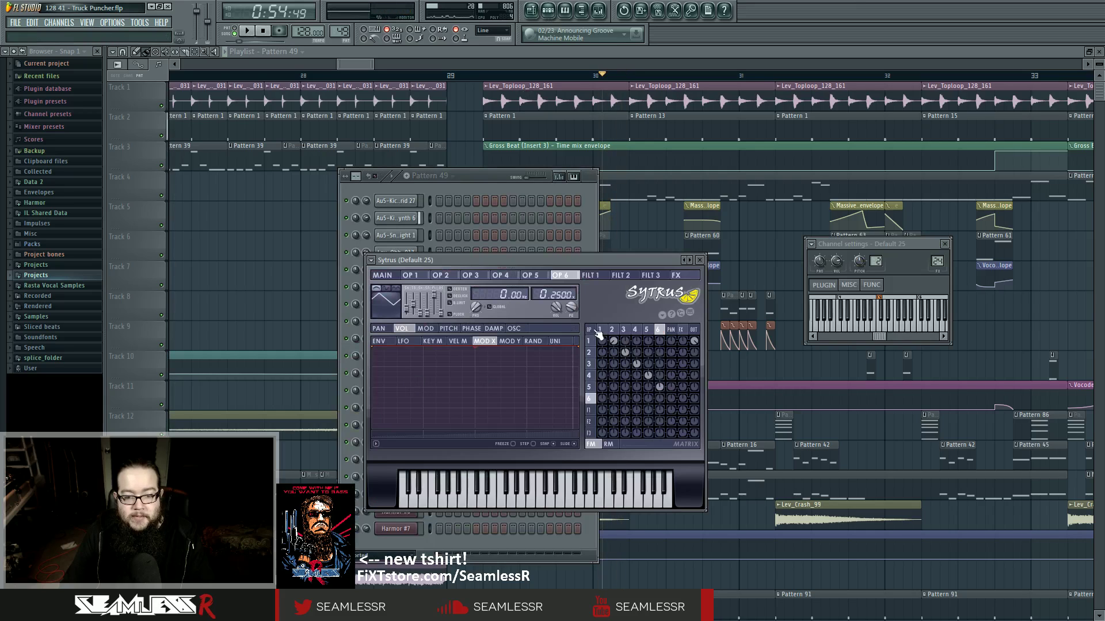
# Show the oscillator page in Sytrus and compare operator 2's harmonics with the waveforms of operators 3 and 4.
pyautogui.click(599, 331)
pyautogui.click(613, 332)
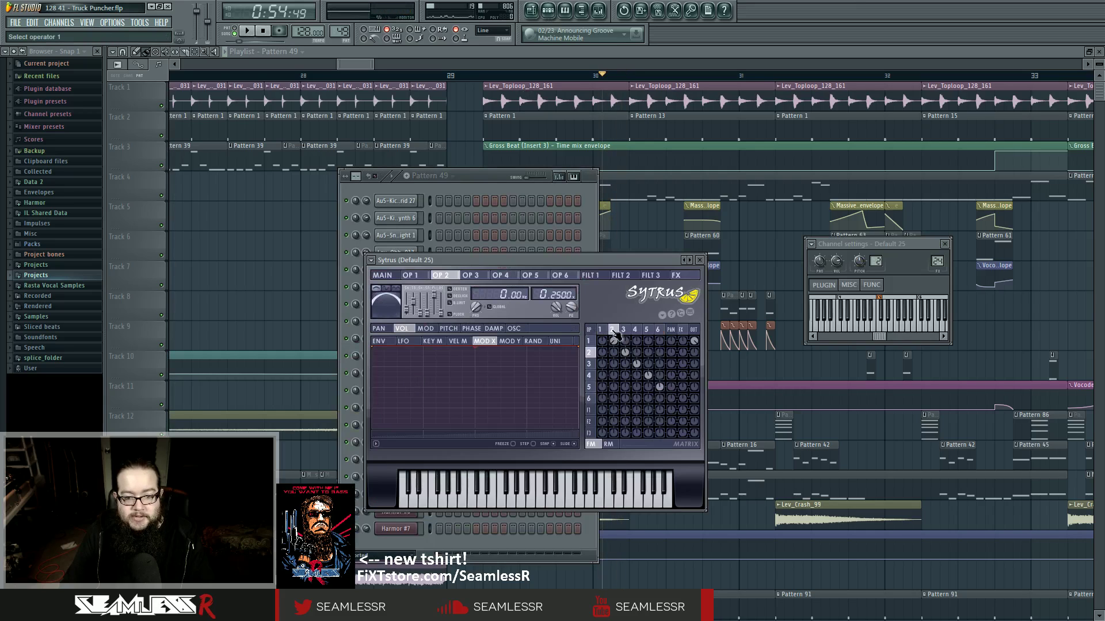
pyautogui.click(514, 328)
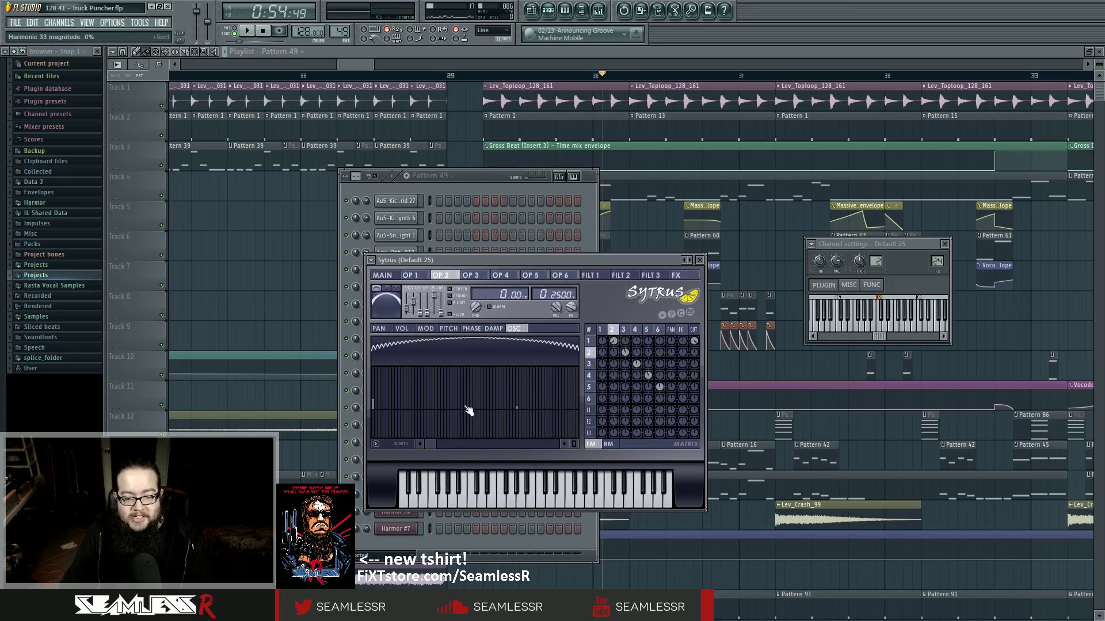
pyautogui.click(623, 329)
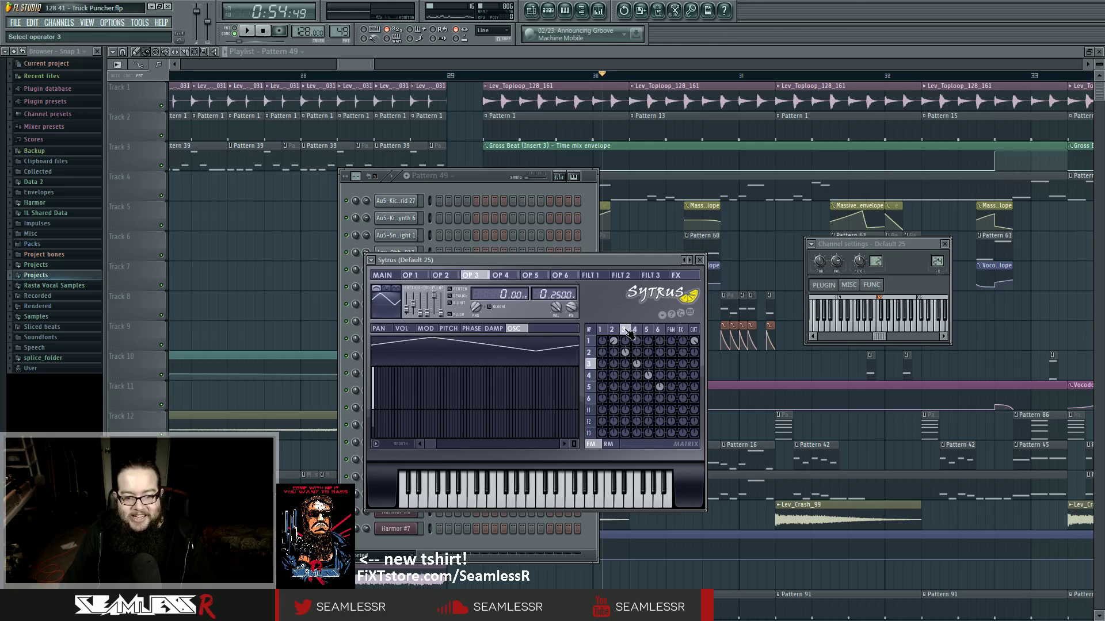
pyautogui.click(616, 331)
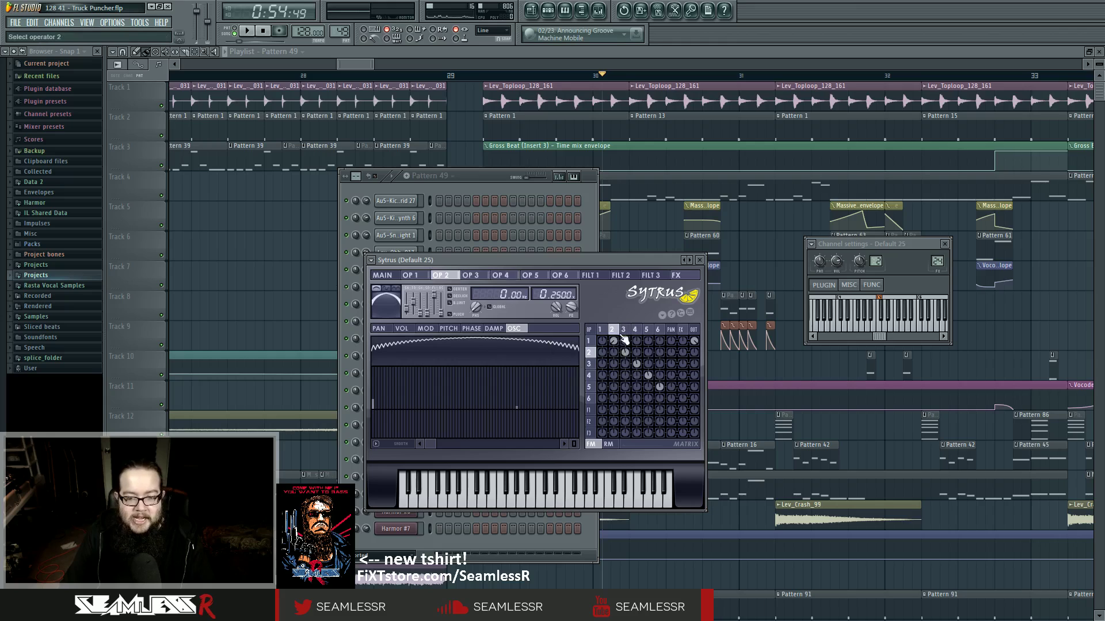
pyautogui.click(624, 332)
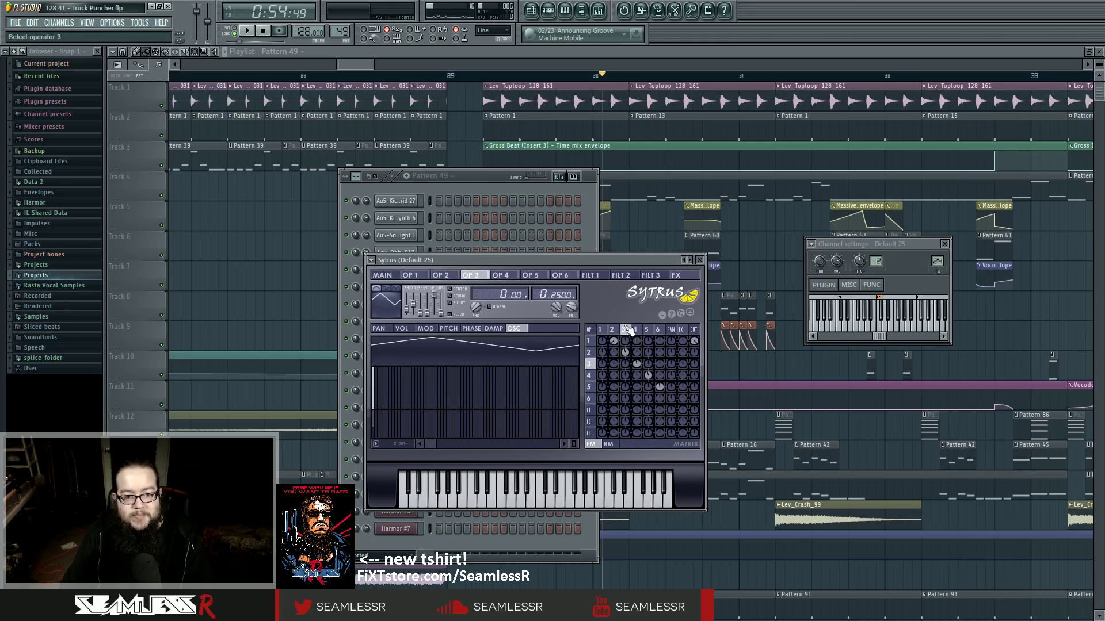
pyautogui.click(635, 330)
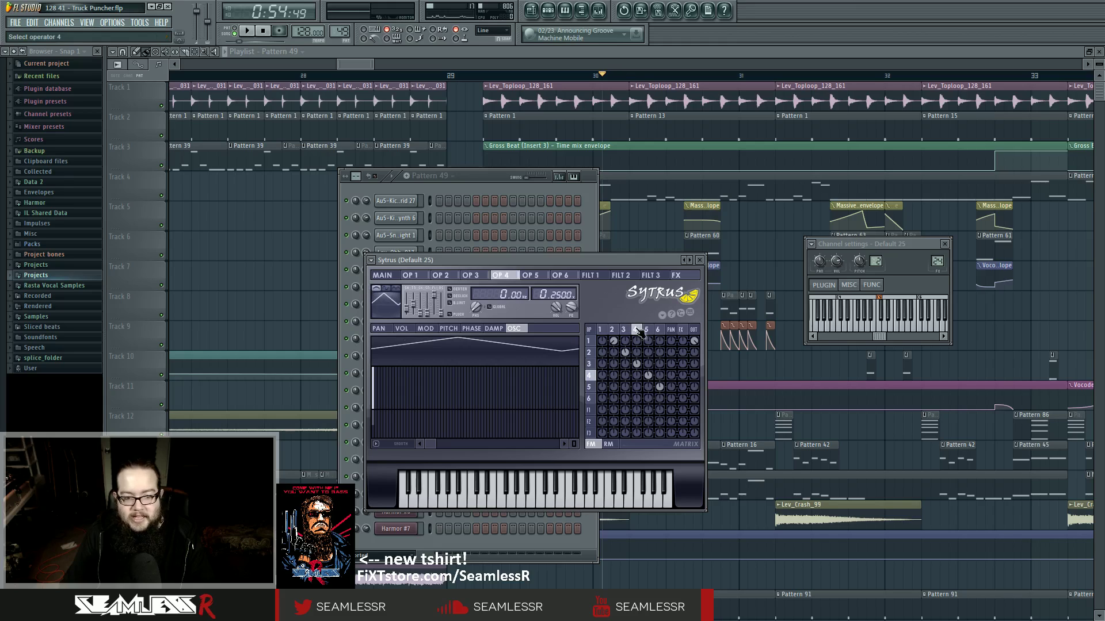
# Go through Sytrus operators 2 to 6 back and forth to compare their oscillator waveforms.
pyautogui.click(646, 329)
pyautogui.click(658, 330)
pyautogui.click(647, 331)
pyautogui.click(635, 329)
pyautogui.click(623, 330)
pyautogui.click(612, 330)
pyautogui.click(623, 329)
pyautogui.click(634, 330)
pyautogui.click(646, 329)
pyautogui.click(623, 330)
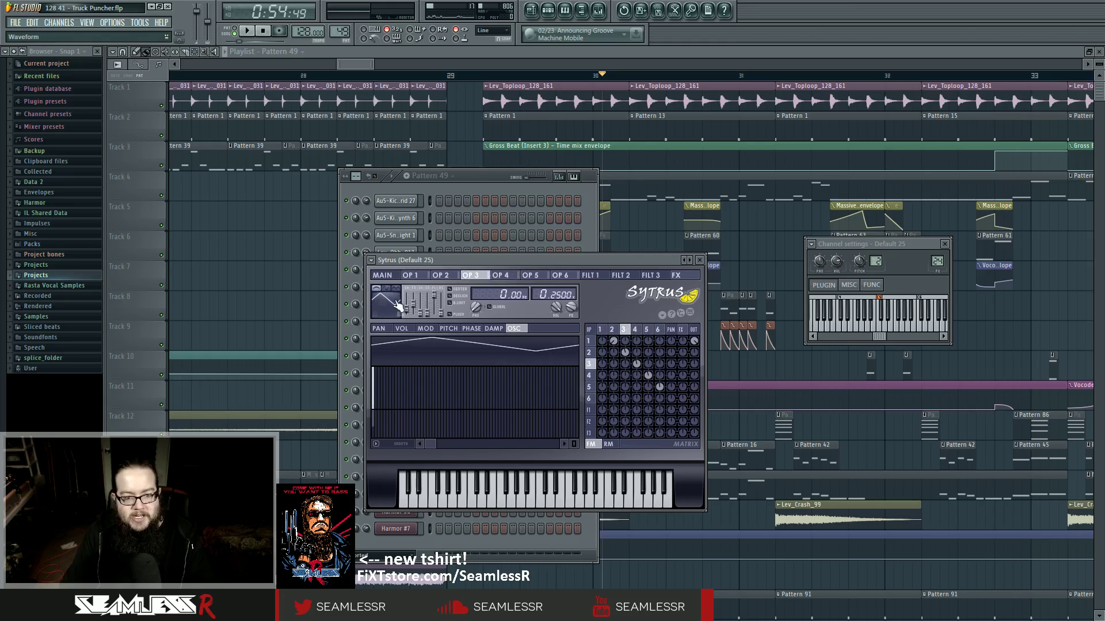
# Switch among operators 2, 3 and 4 again to contrast operator 2's high harmonic with the neighbouring waveforms.
pyautogui.click(612, 330)
pyautogui.click(624, 330)
pyautogui.moveTo(631, 333)
pyautogui.mouseDown()
pyautogui.moveTo(660, 333)
pyautogui.moveTo(617, 329)
pyautogui.mouseUp()
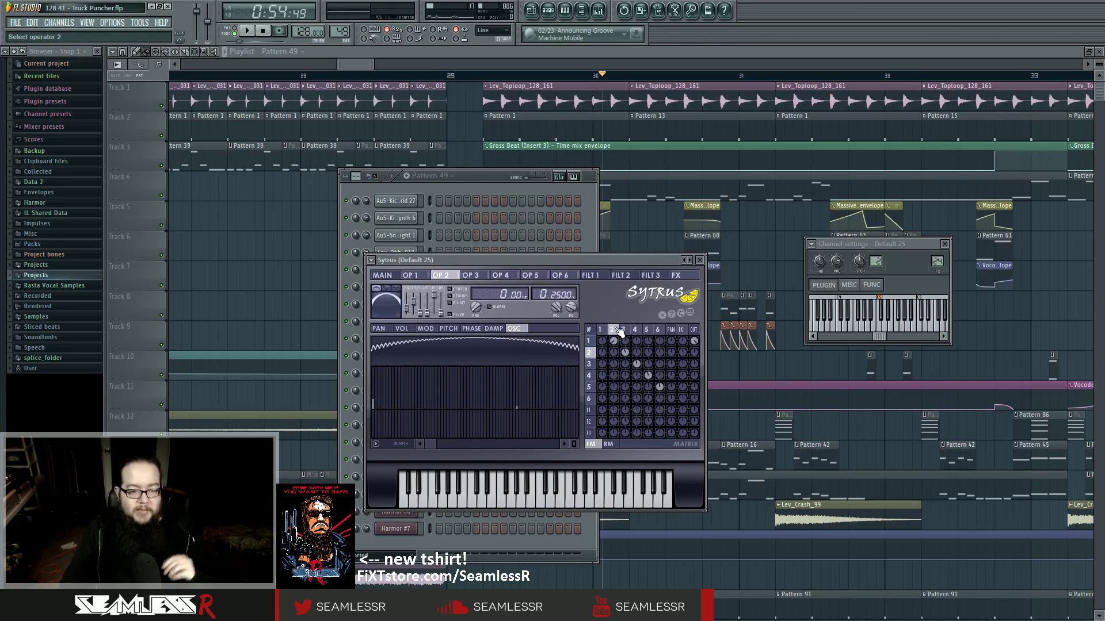
pyautogui.click(624, 329)
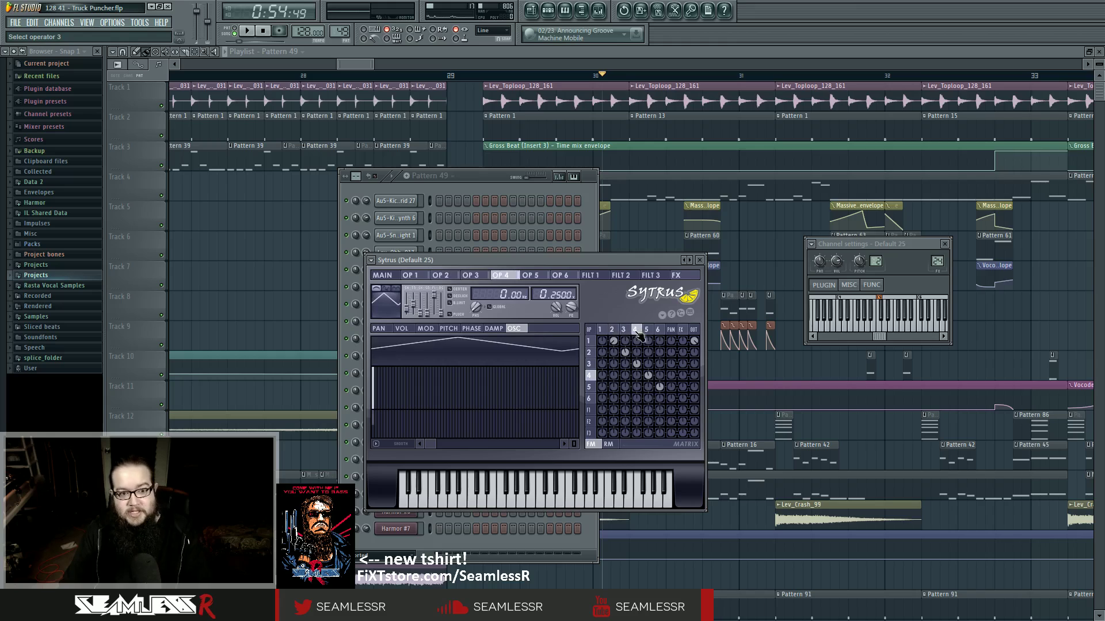
pyautogui.moveTo(633, 336)
pyautogui.mouseDown()
pyautogui.moveTo(646, 331)
pyautogui.moveTo(632, 331)
pyautogui.mouseUp()
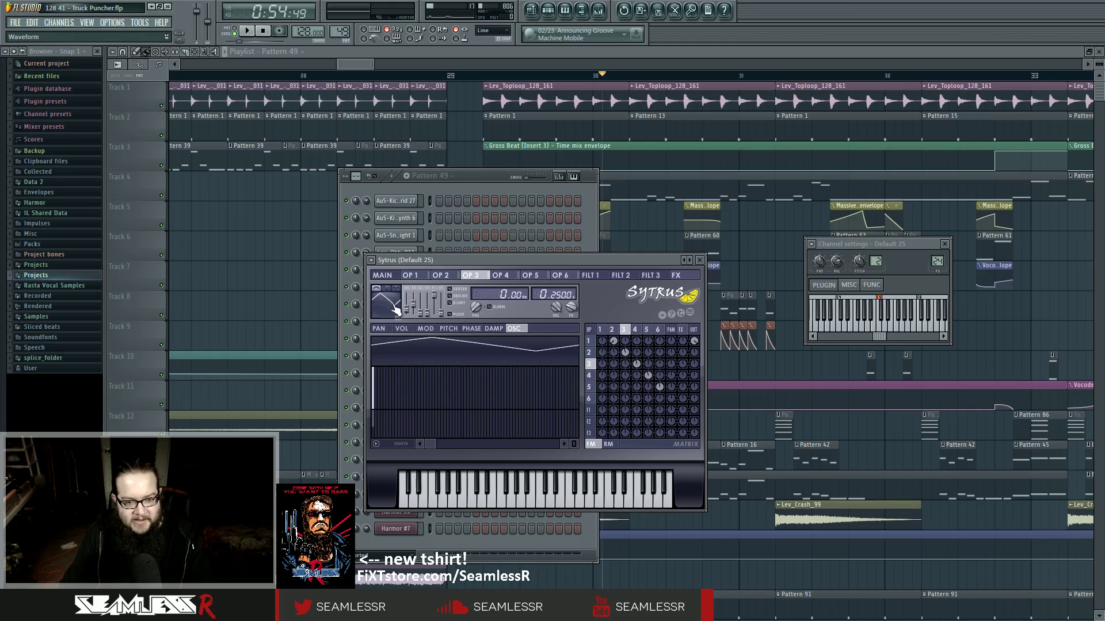
# Check operator 1's oscillator and the Sytrus main settings page, and return to the operators' oscillator waveforms.
pyautogui.click(600, 330)
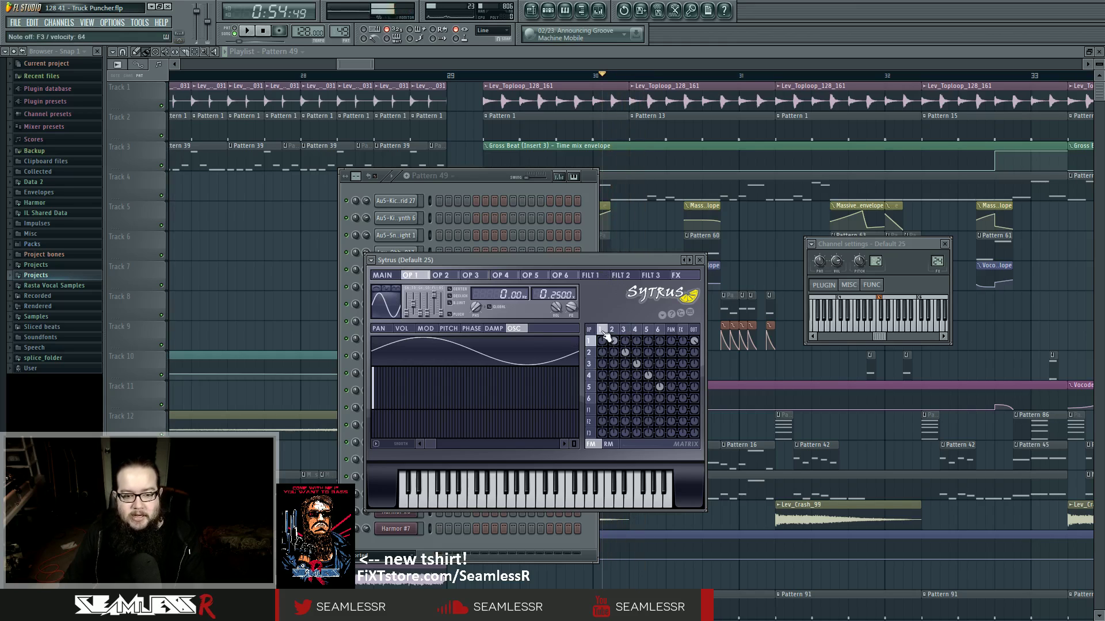
pyautogui.click(383, 276)
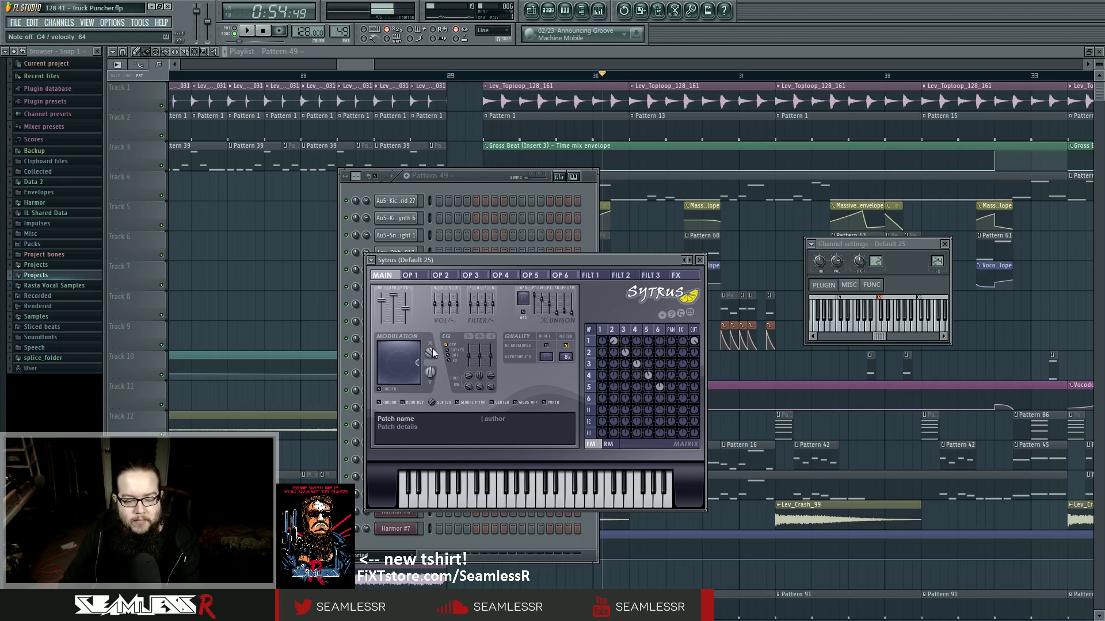
pyautogui.click(637, 330)
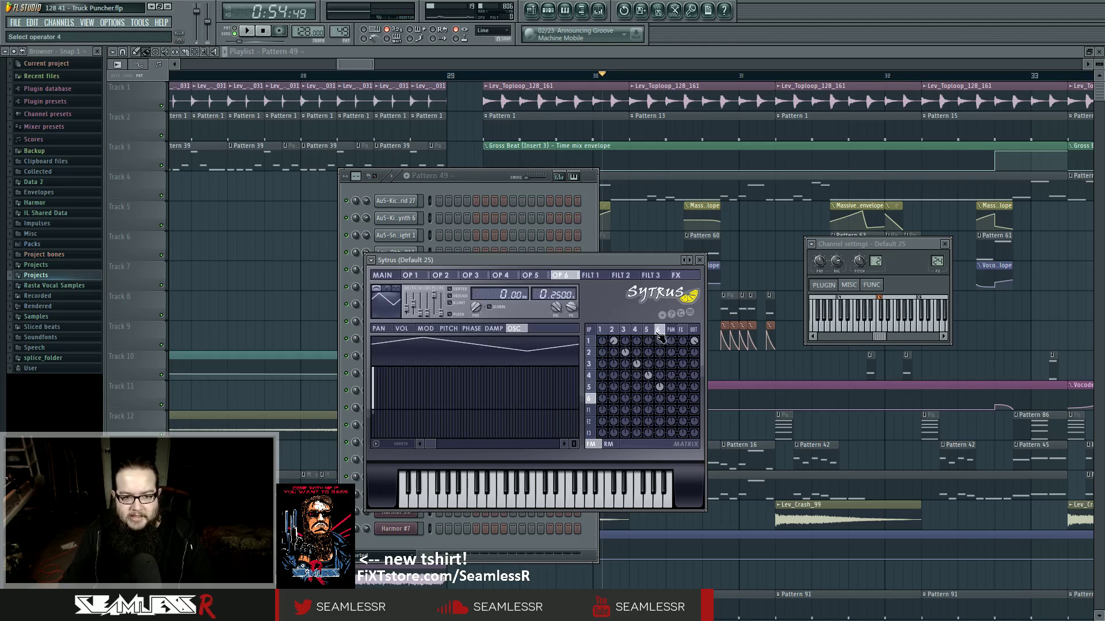
pyautogui.scroll(-2, 637, 332)
pyautogui.scroll(4, 636, 332)
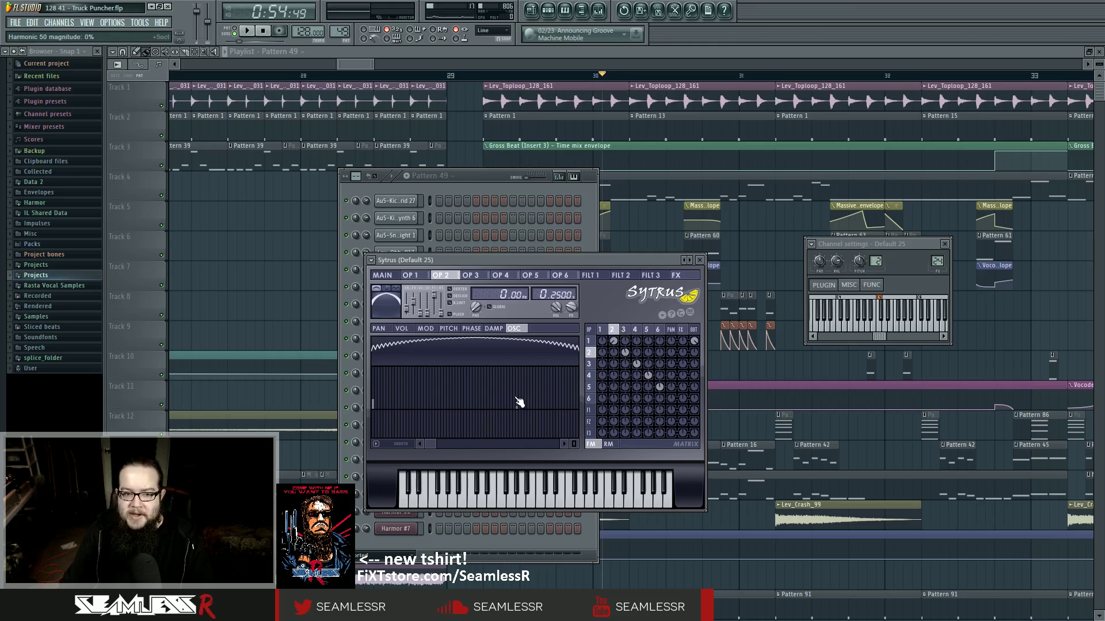
# Shift the Sytrus window slightly and trace the modulation chain by viewing operators 1 to 5 one after another.
pyautogui.moveTo(482, 259); pyautogui.dragTo(491, 259)
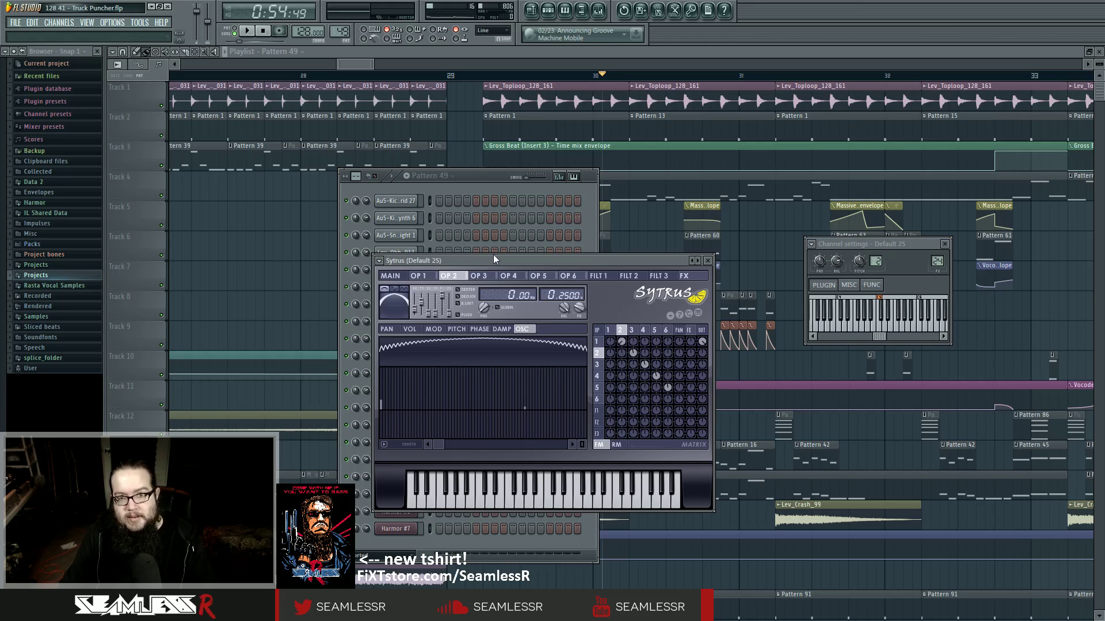
pyautogui.click(632, 330)
pyautogui.click(654, 329)
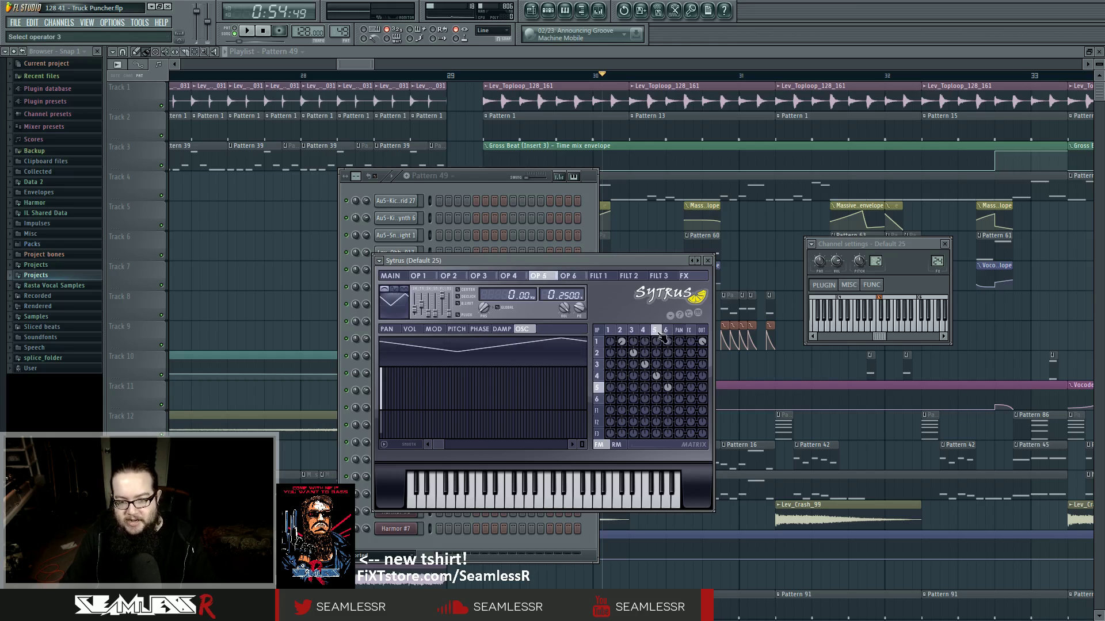
pyautogui.click(623, 331)
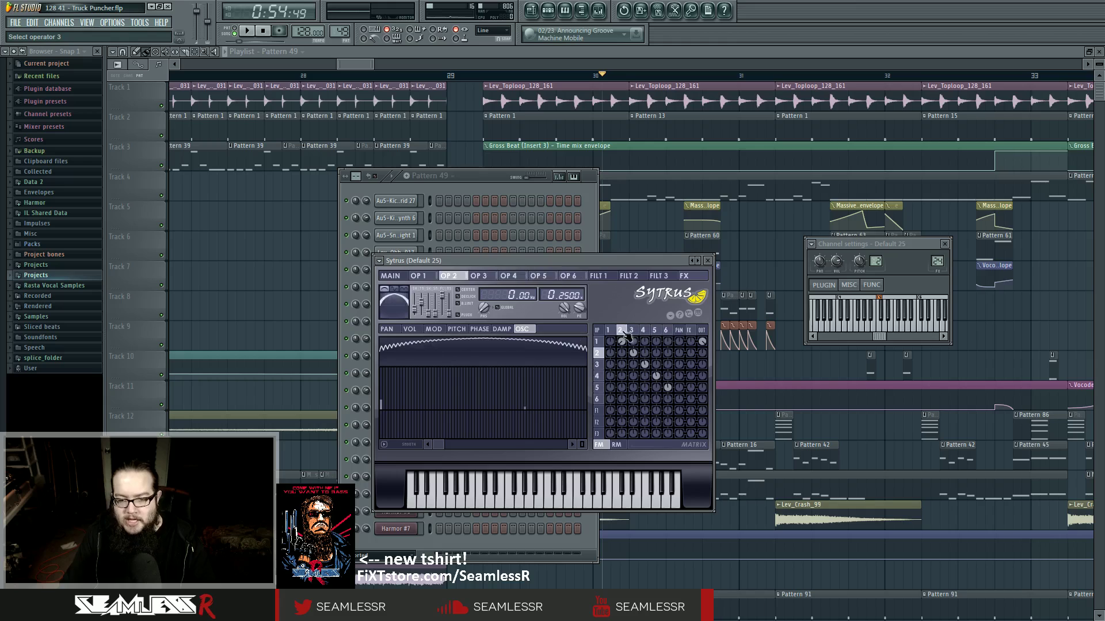
pyautogui.click(631, 331)
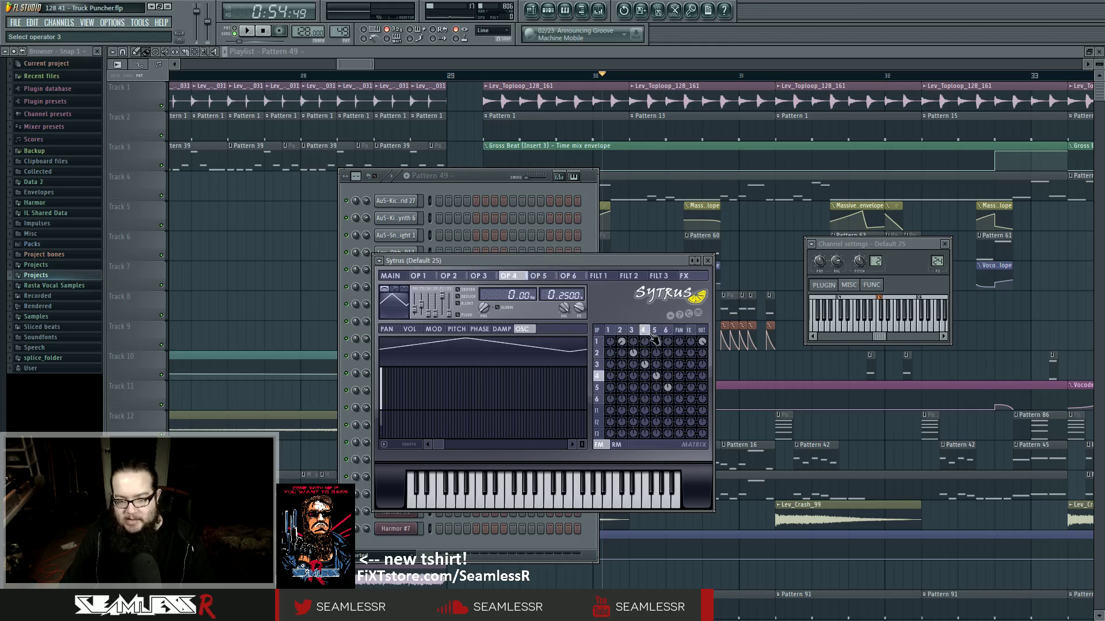
pyautogui.click(620, 331)
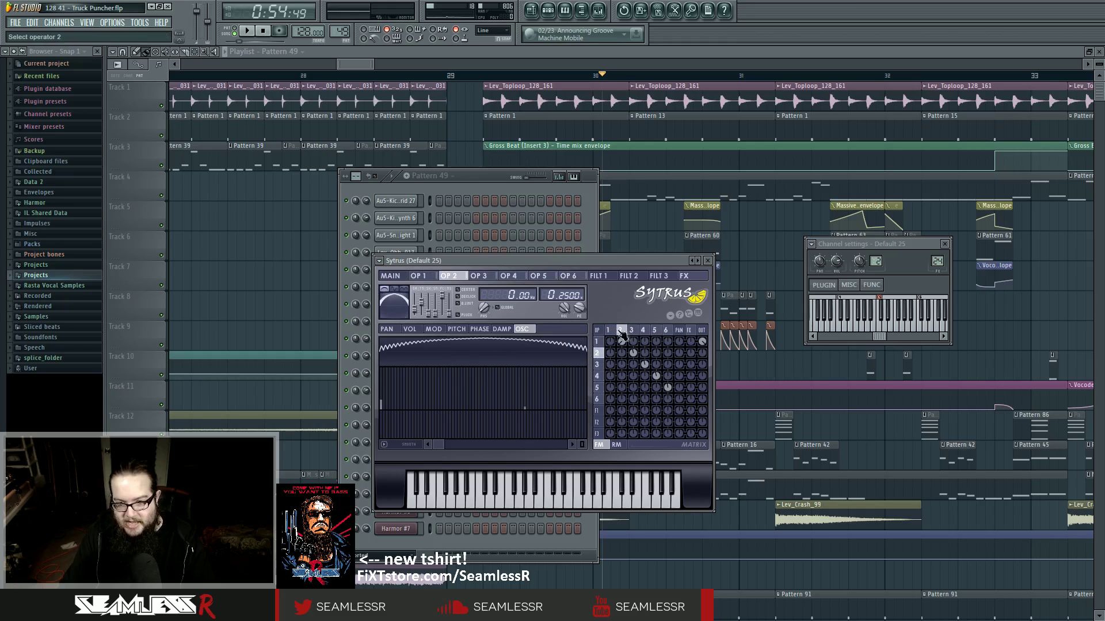
pyautogui.click(631, 331)
pyautogui.click(643, 331)
pyautogui.click(654, 330)
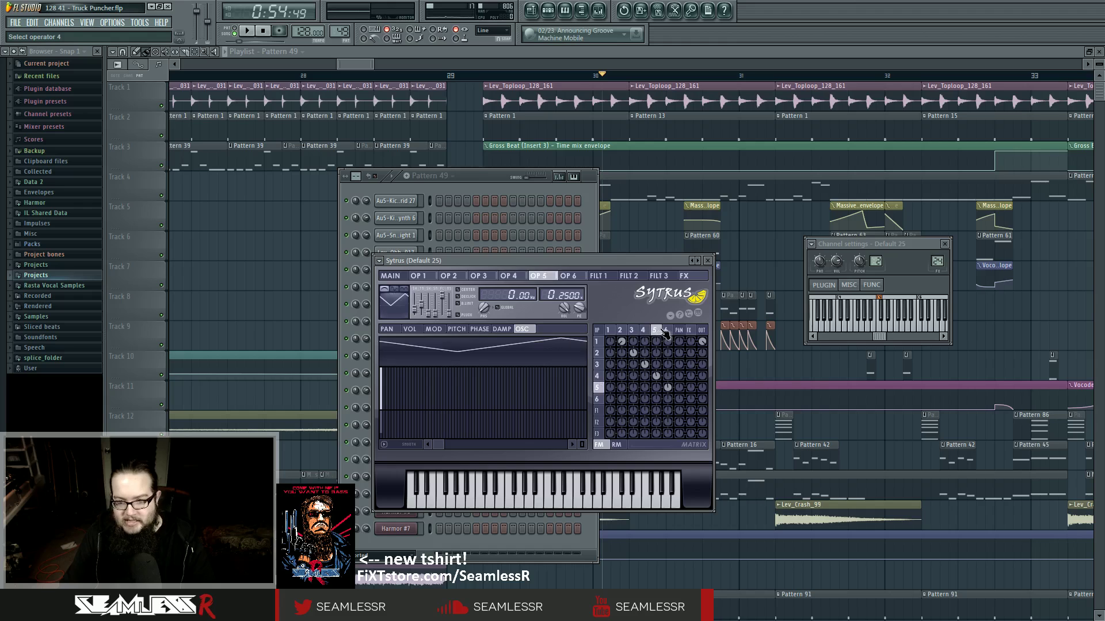
pyautogui.click(620, 331)
pyautogui.click(608, 331)
# Close the Sytrus synth and all other floating windows, and play the song briefly from the playlist.
pyautogui.click(708, 261)
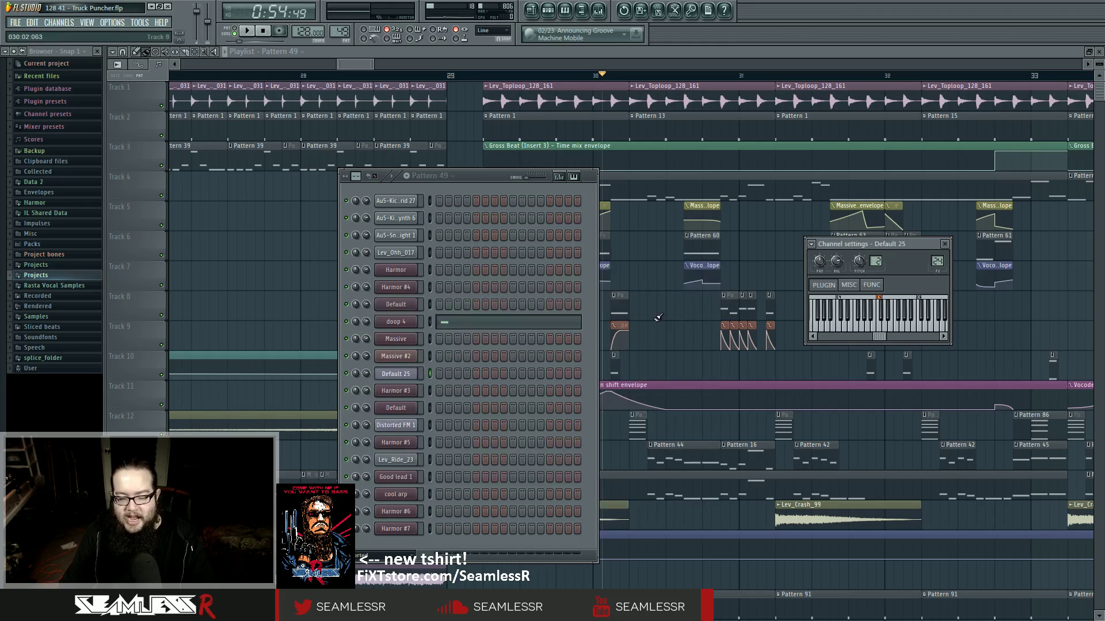
pyautogui.press('F12')
pyautogui.hscroll(3, 539, 348)
pyautogui.press('space')
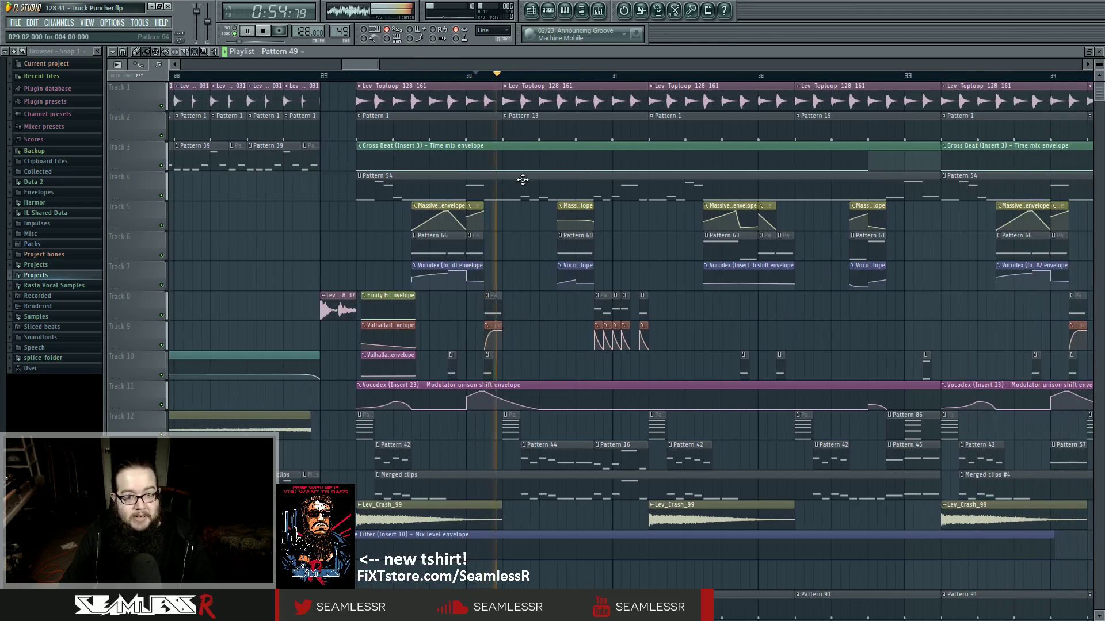
pyautogui.press('space')
# Place the playback position at the start of the Pattern 78 clips, and briefly check the channel list and mixer.
pyautogui.scroll(4, 595, 316)
pyautogui.click(541, 81)
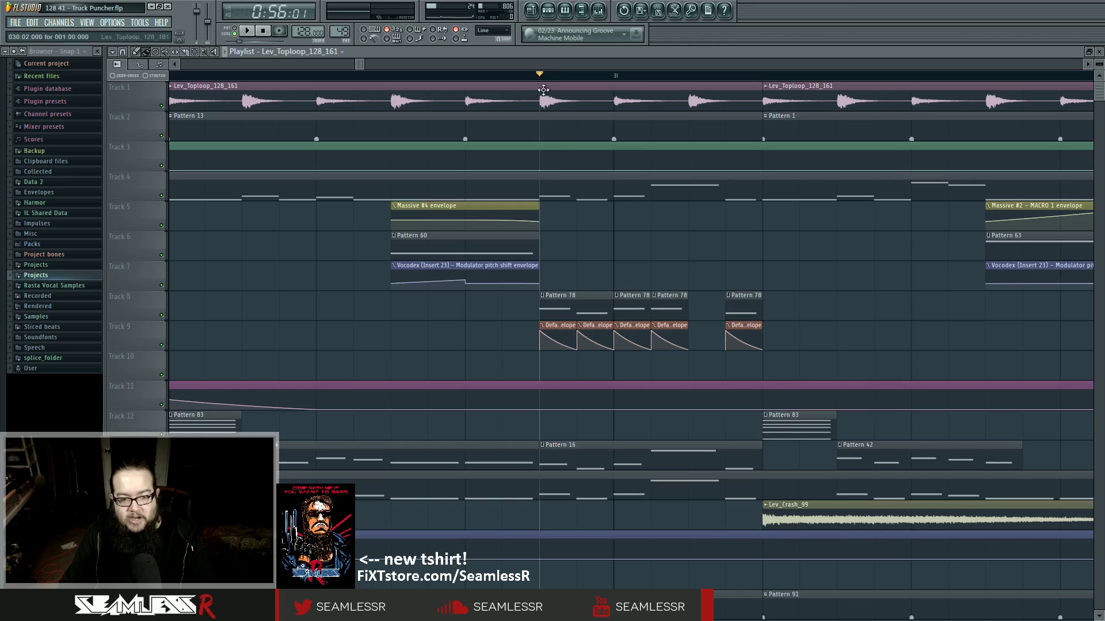
pyautogui.scroll(-4, 576, 343)
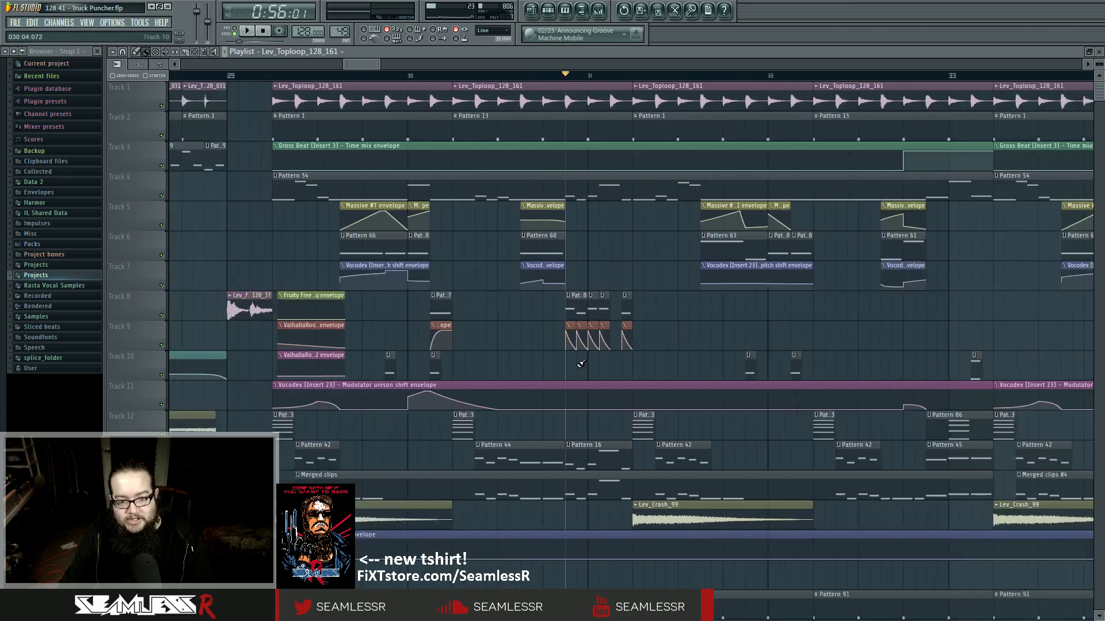
pyautogui.click(565, 9)
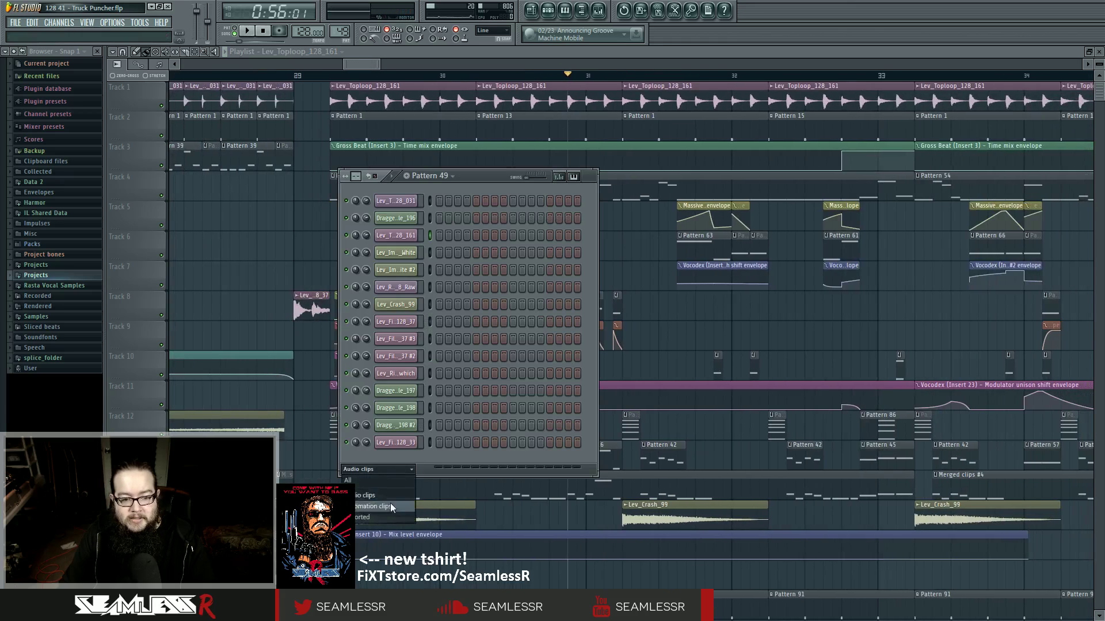
pyautogui.click(598, 10)
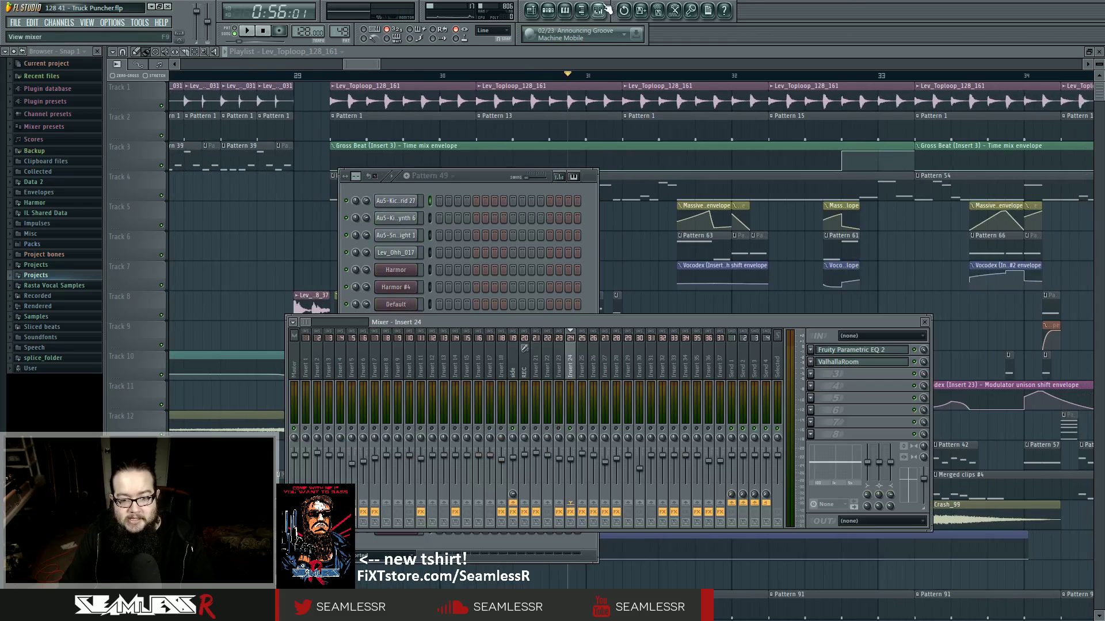
pyautogui.click(639, 286)
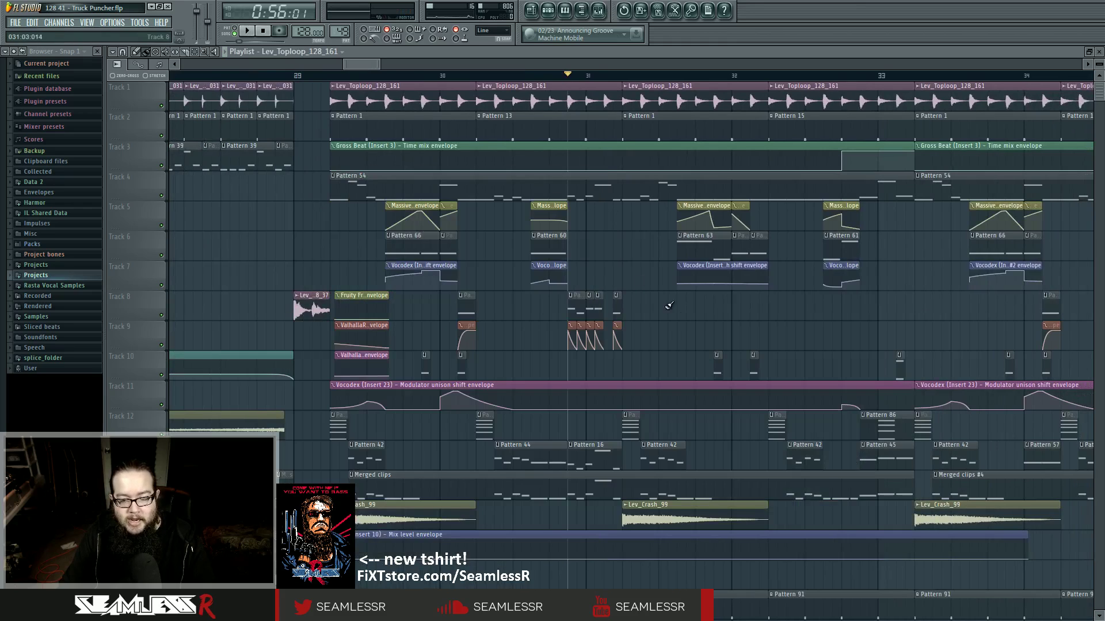
# Move the playback position to just before the first Pattern 54 clip and toggle solo for Track 4 on and off.
pyautogui.click(321, 76)
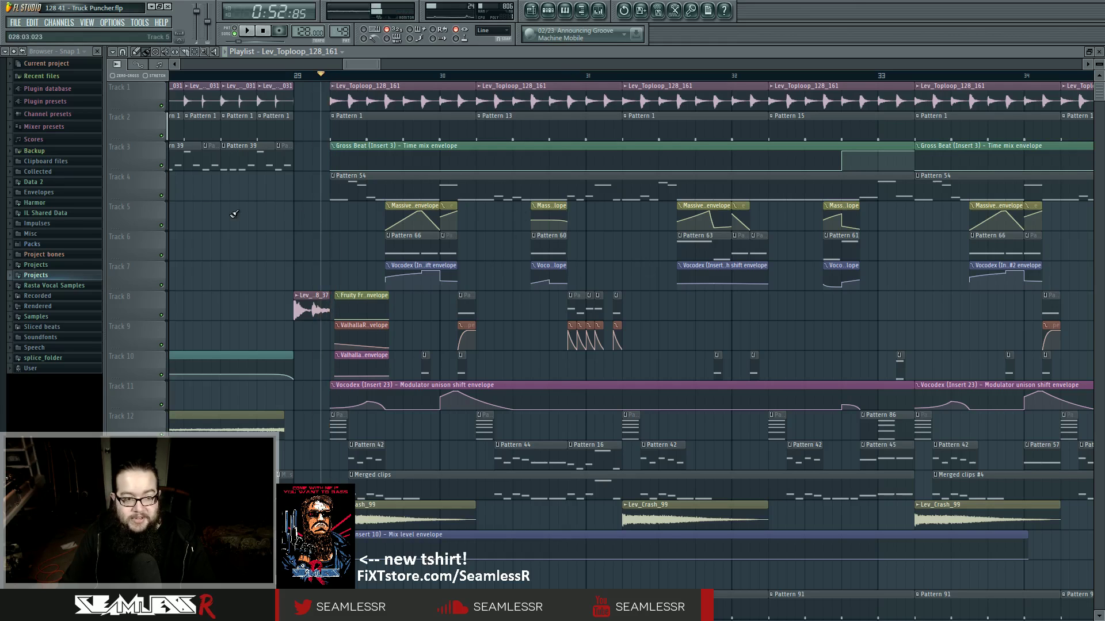
pyautogui.rightClick(163, 196)
pyautogui.rightClick(162, 196)
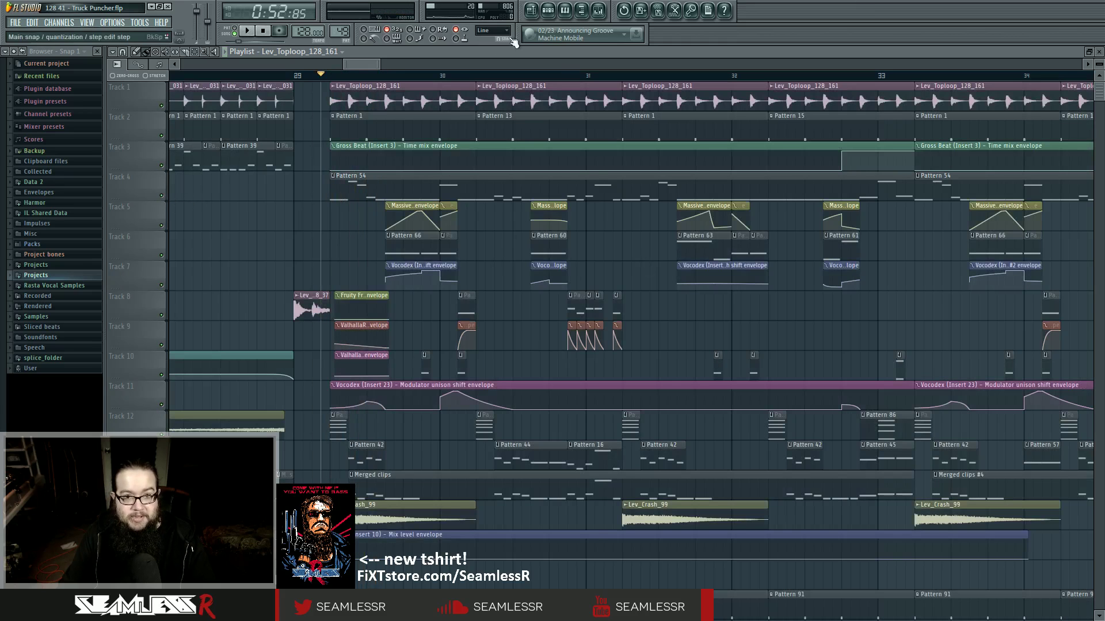
# Open Pattern 54's notes in the piano roll and bring up its Harmor #2 synth, moving the synth window into view.
pyautogui.click(548, 11)
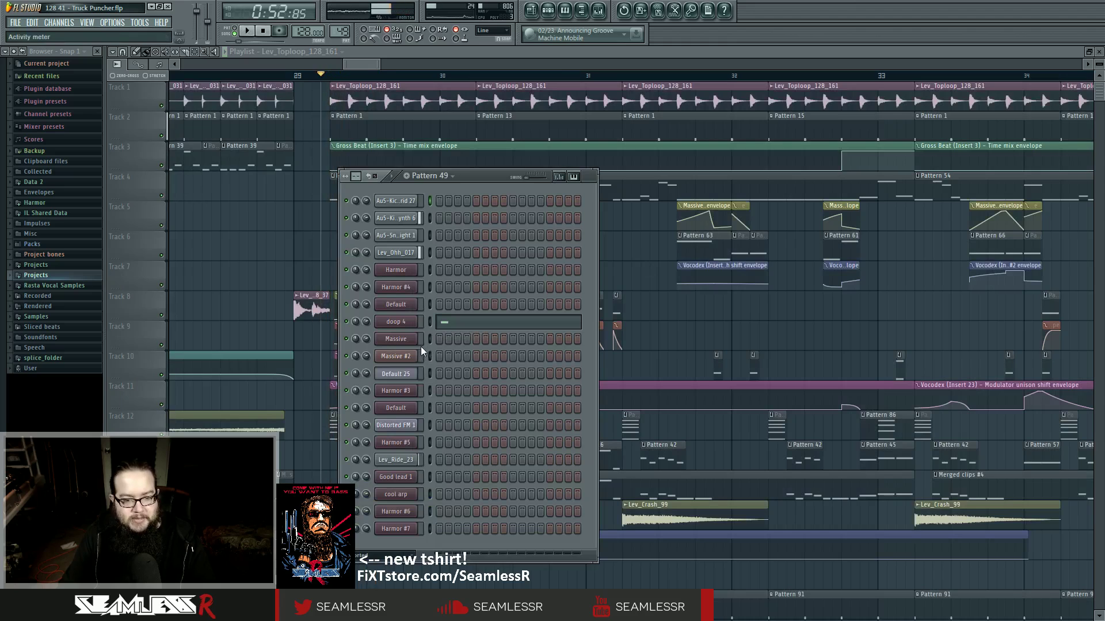
pyautogui.doubleClick(331, 175)
pyautogui.press('F6')
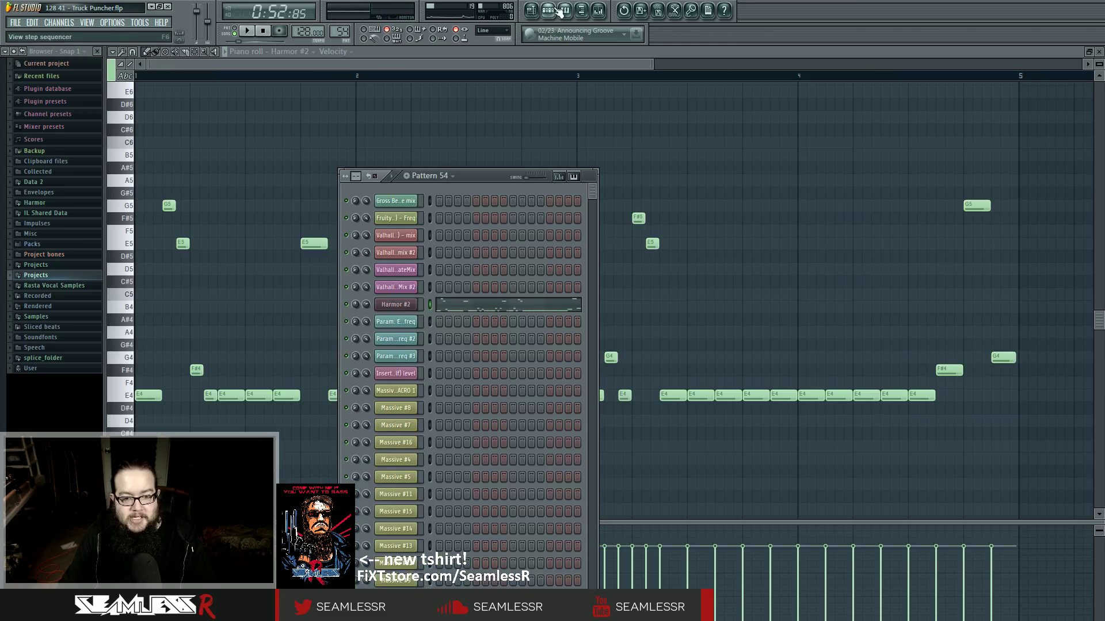
pyautogui.click(410, 303)
pyautogui.moveTo(480, 183); pyautogui.dragTo(517, 161)
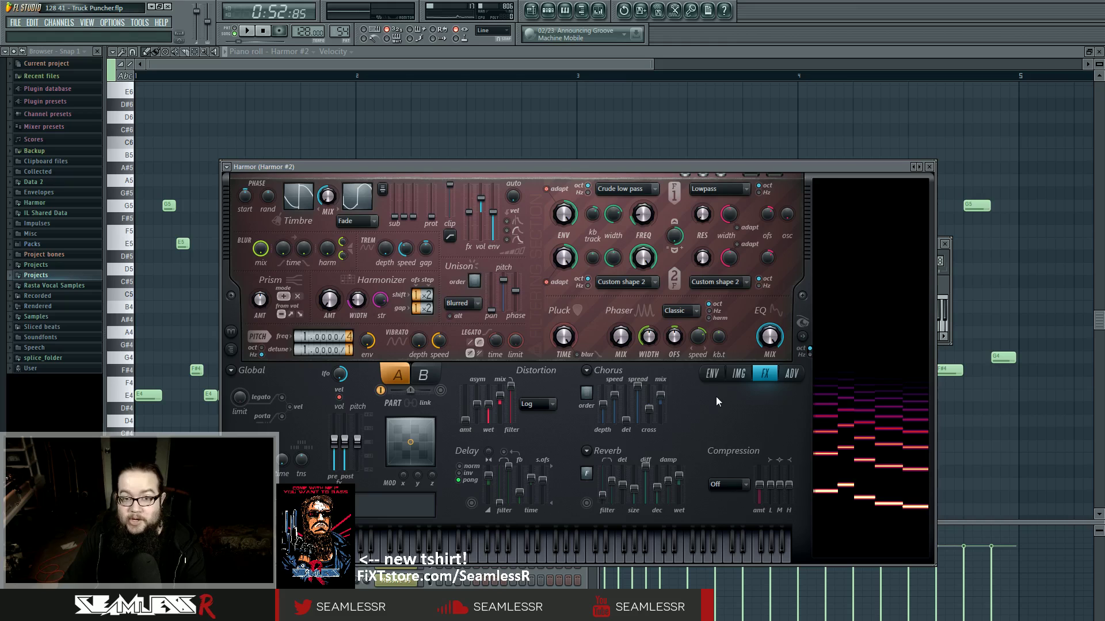
# Examine Harmor #2's envelope page with the Local EQ articulation, and return to the playlist.
pyautogui.click(711, 374)
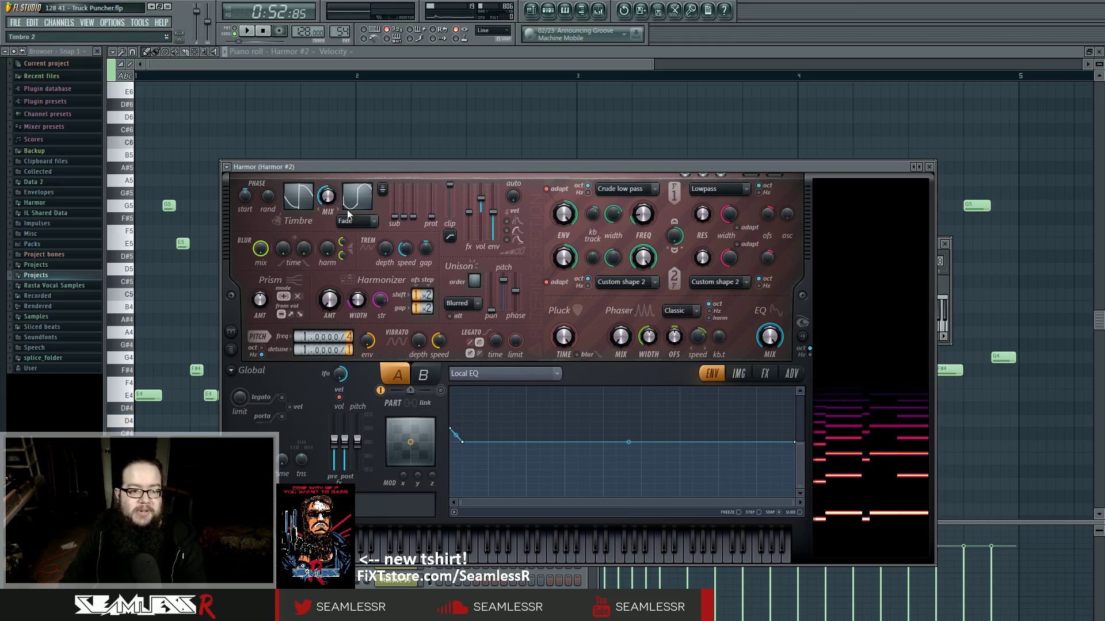
pyautogui.press('F5')
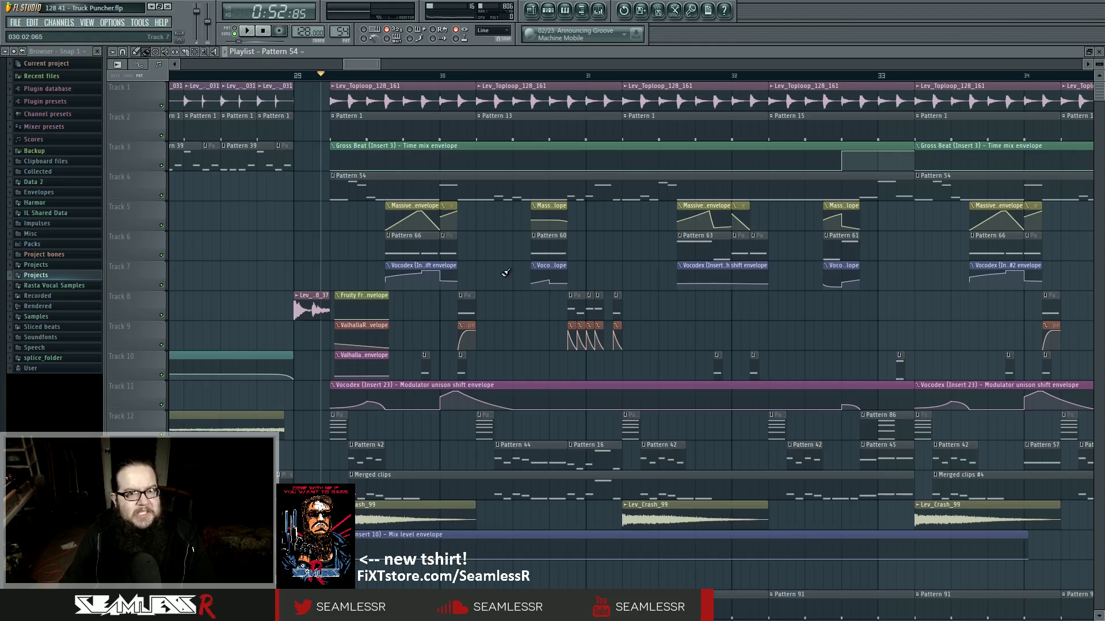
pyautogui.scroll(-3, 504, 274)
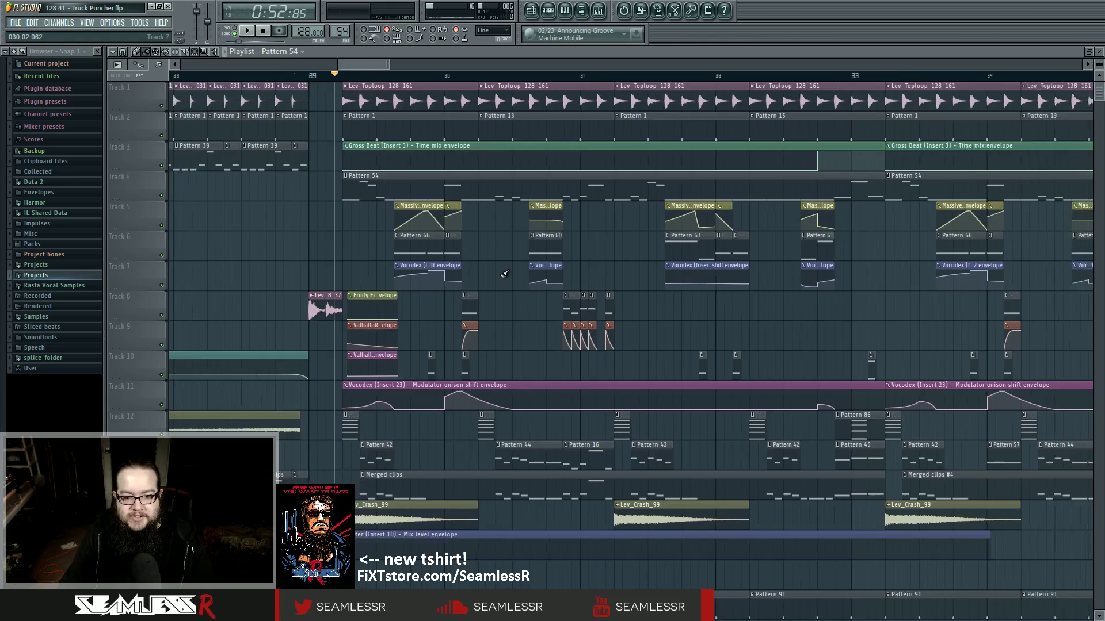
# Play the arrangement from just before the first Pattern 54 clip through to bar 41, following the clips in the playlist.
pyautogui.scroll(-1, 504, 274)
pyautogui.press('space')
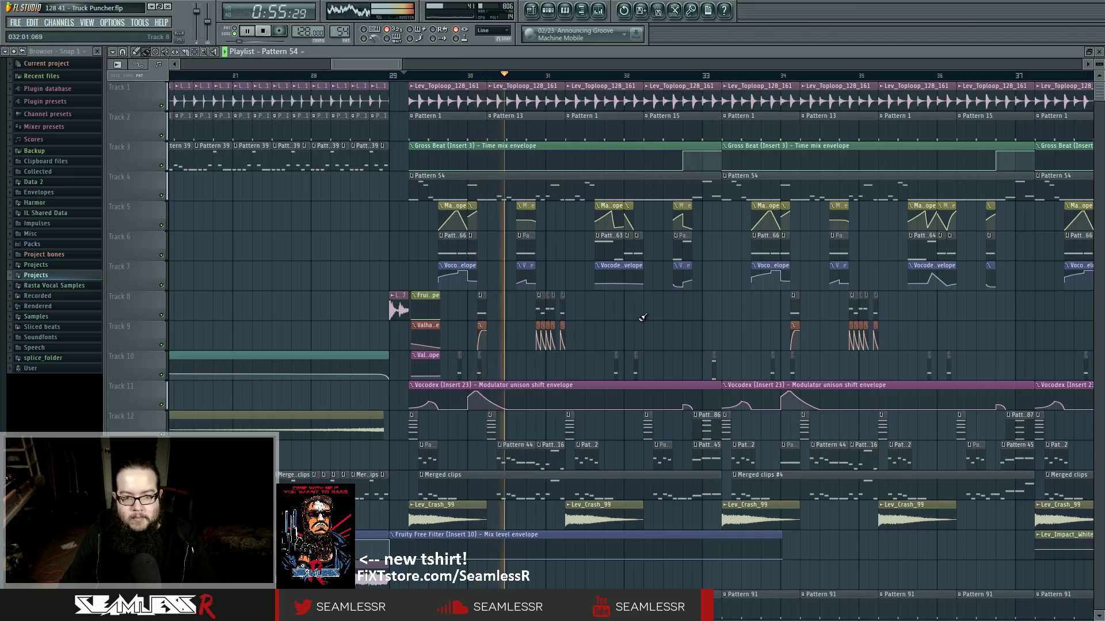
pyautogui.hscroll(1, 666, 319)
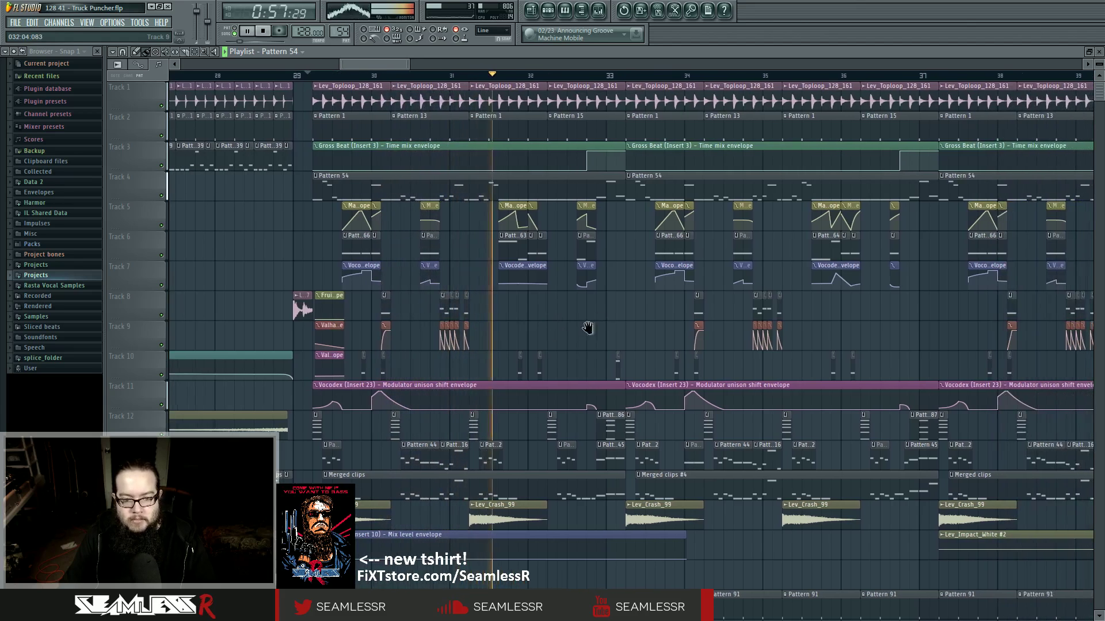
pyautogui.hscroll(1, 526, 336)
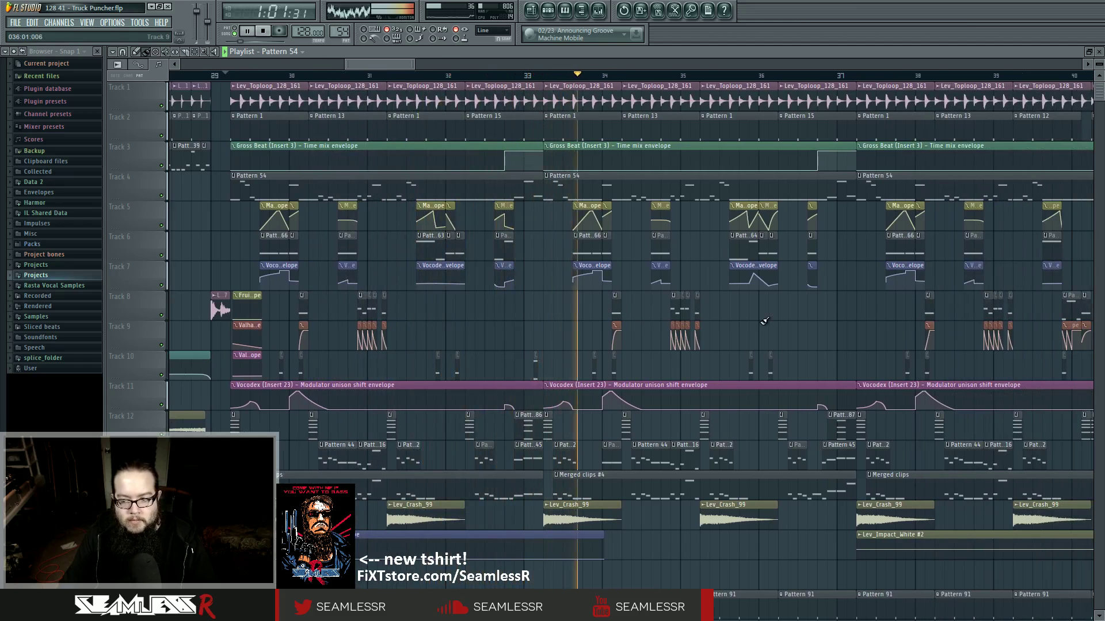
pyautogui.hscroll(1, 742, 320)
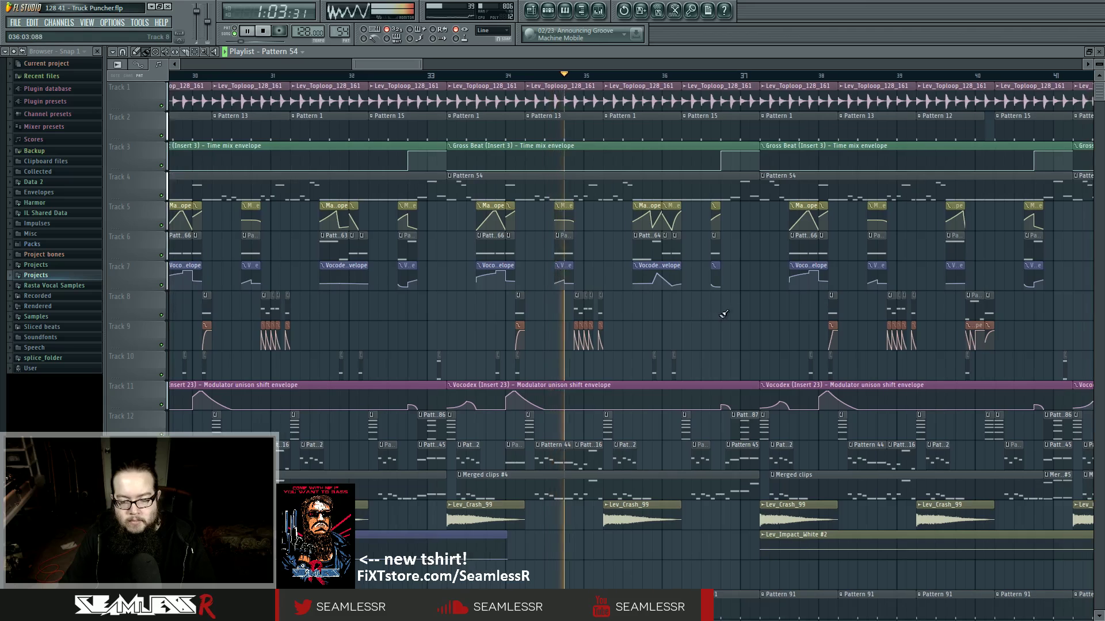
pyautogui.hscroll(3, 785, 320)
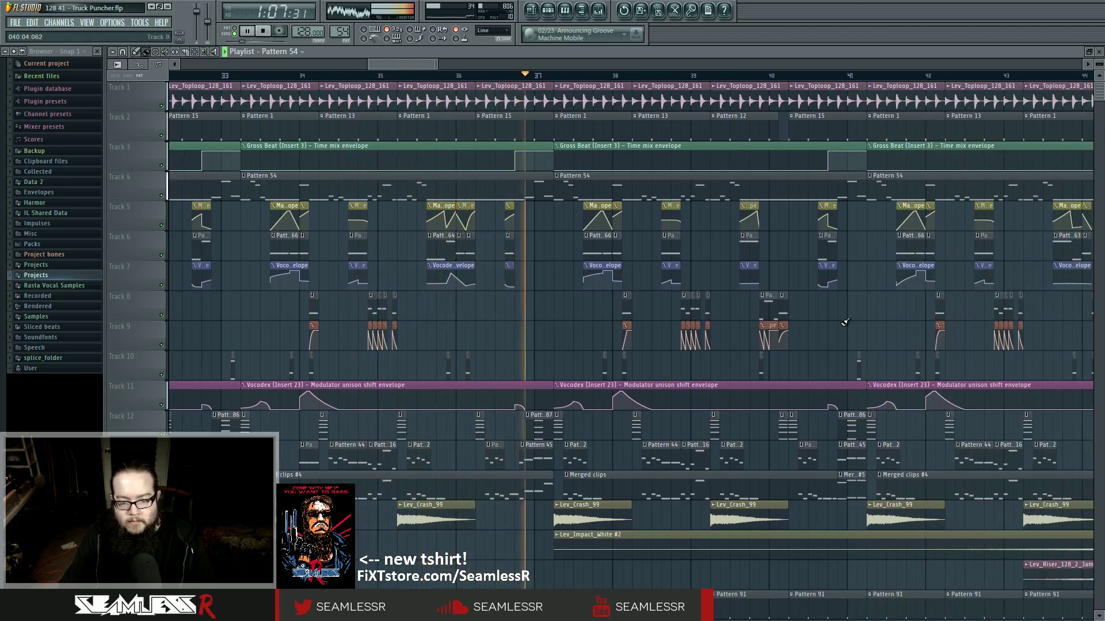
pyautogui.hscroll(2, 776, 325)
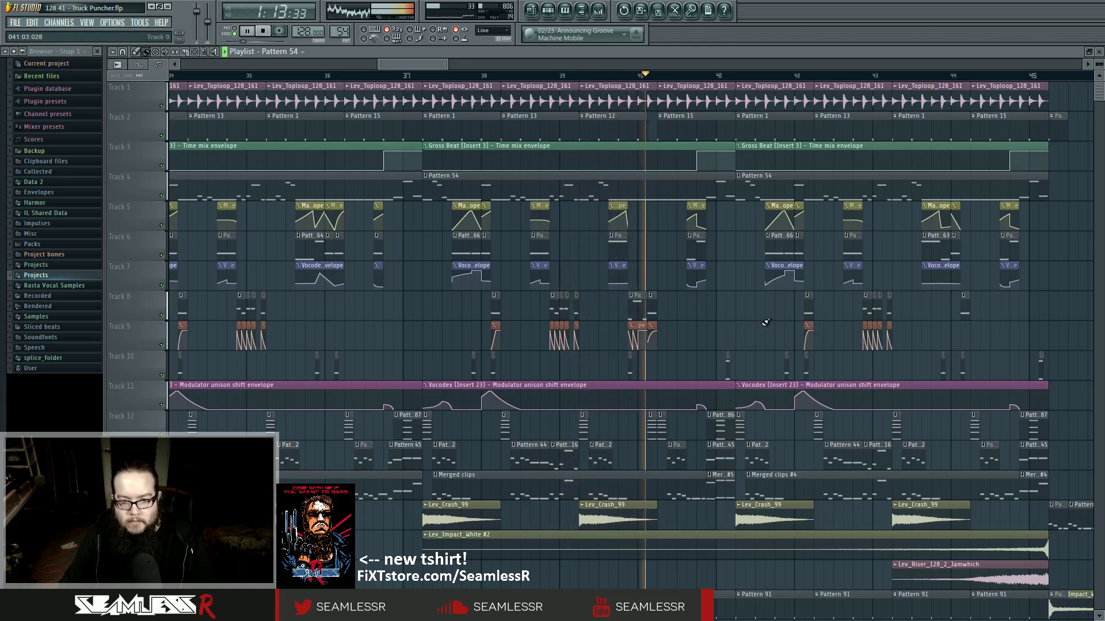
pyautogui.press('space')
# Place the playback position at the start of the Pattern 92 clip and solo Tracks 8 and 9.
pyautogui.click(628, 75)
pyautogui.scroll(4, 643, 269)
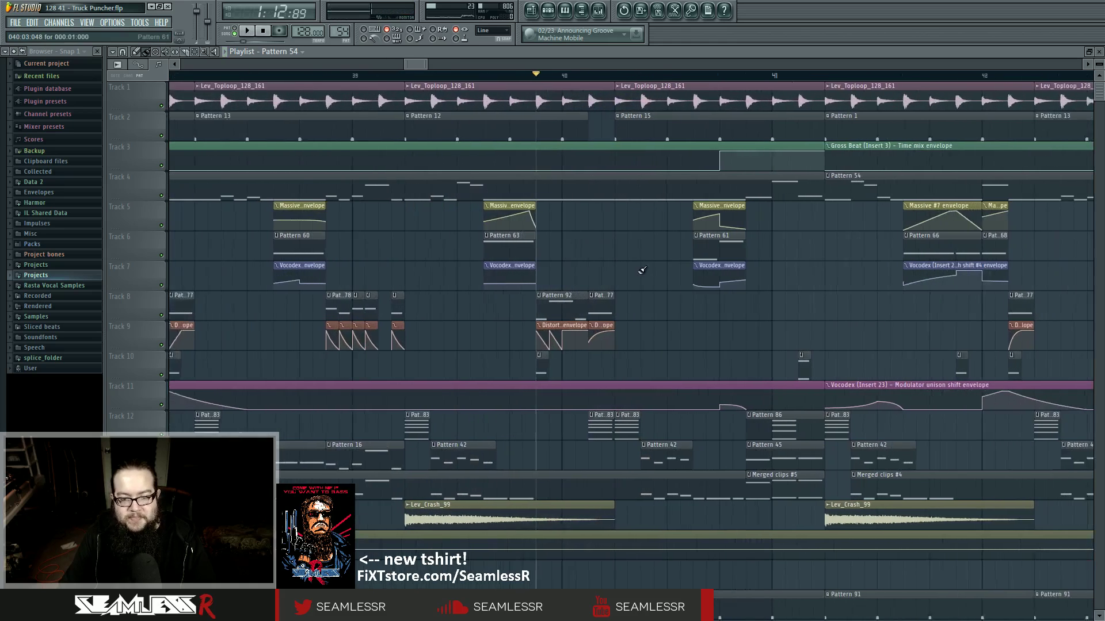
pyautogui.keyDown('ctrl'); pyautogui.click(161, 315); pyautogui.keyUp('ctrl')
pyautogui.click(161, 346)
# View Pattern 92's Distorted FM 1 notes in the piano roll, and return to the playlist.
pyautogui.click(539, 311)
pyautogui.doubleClick(539, 310)
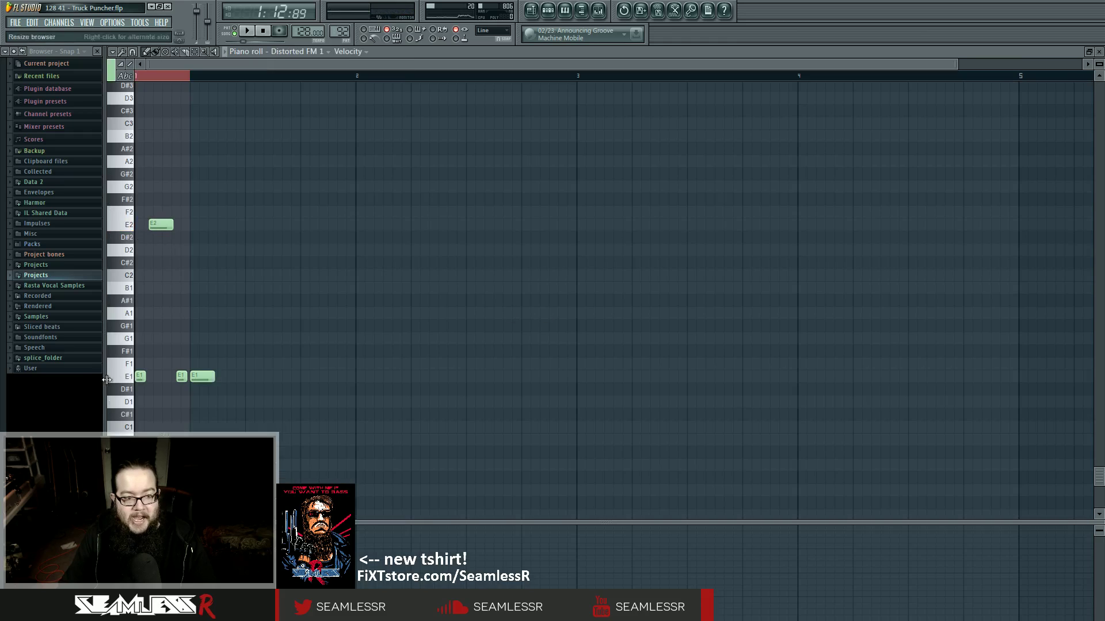
pyautogui.press('F5')
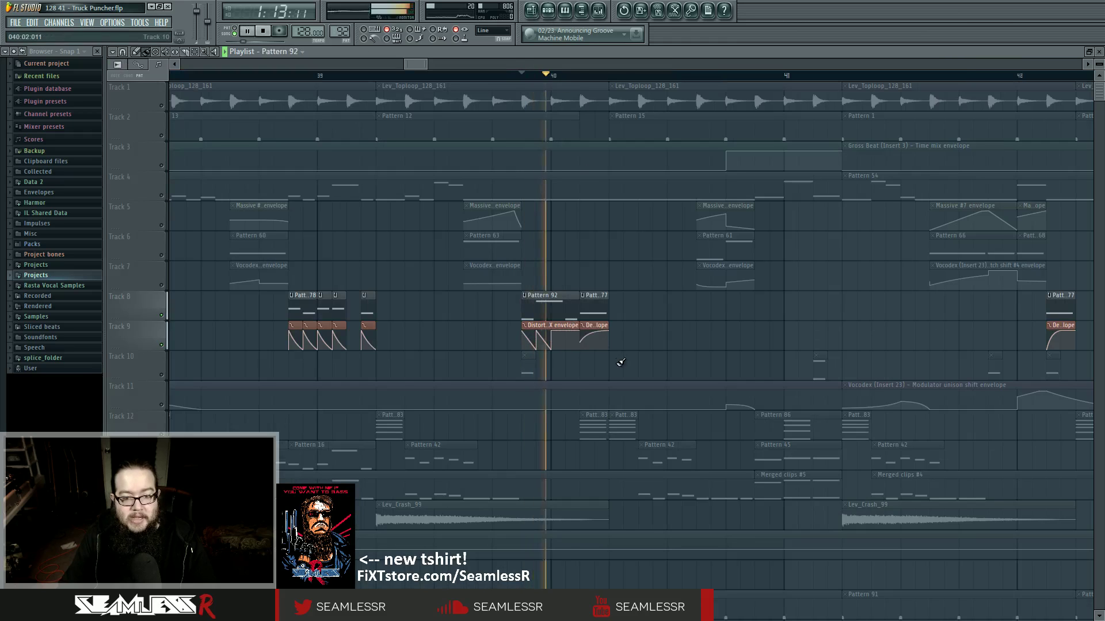
# Audition the soloed Pattern 92 clip and its modulation envelopes several times, and restore all playlist tracks.
pyautogui.press('space')
pyautogui.moveTo(602, 326)
pyautogui.mouseDown()
pyautogui.moveTo(659, 326)
pyautogui.moveTo(600, 330)
pyautogui.mouseUp()
pyautogui.press('space')
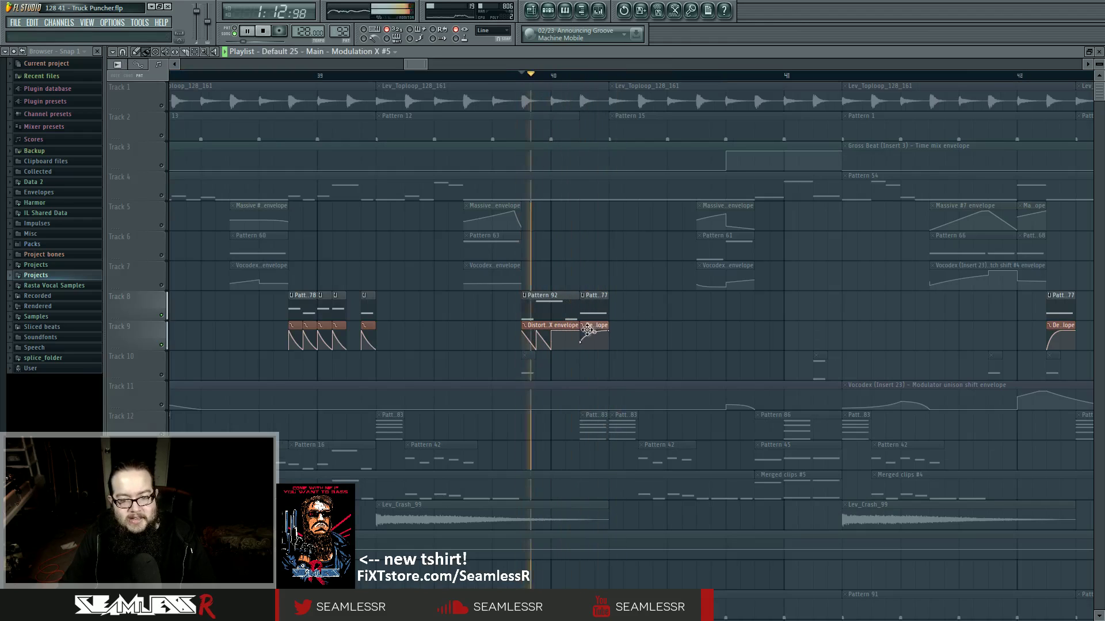
pyautogui.press('space')
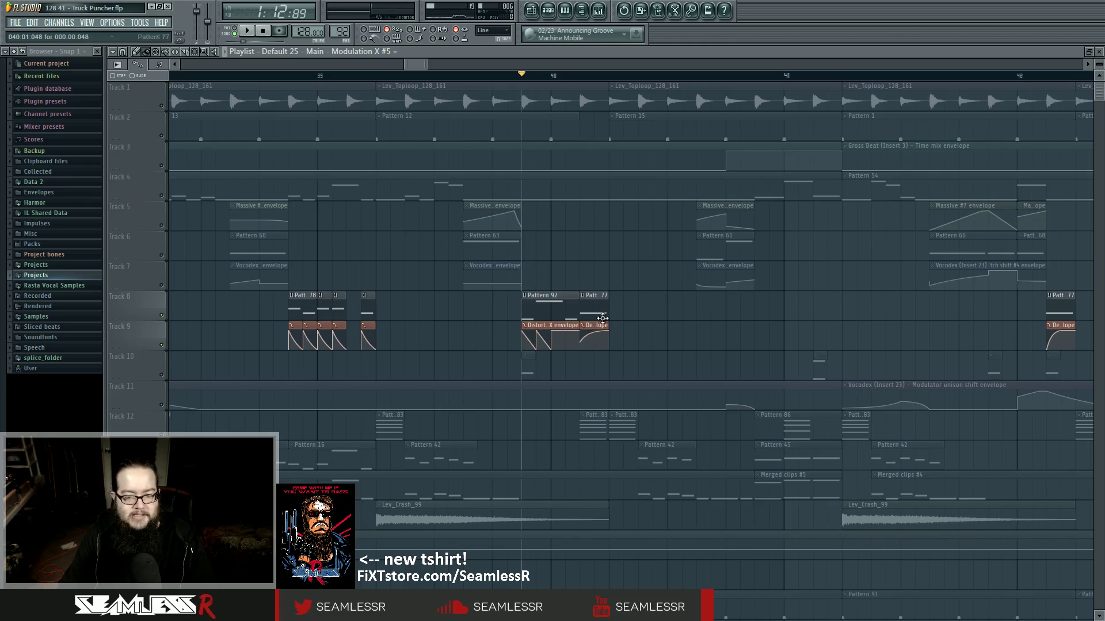
pyautogui.press('space')
pyautogui.press('space')
pyautogui.press('space')
pyautogui.press('space')
pyautogui.press('space')
pyautogui.press('space')
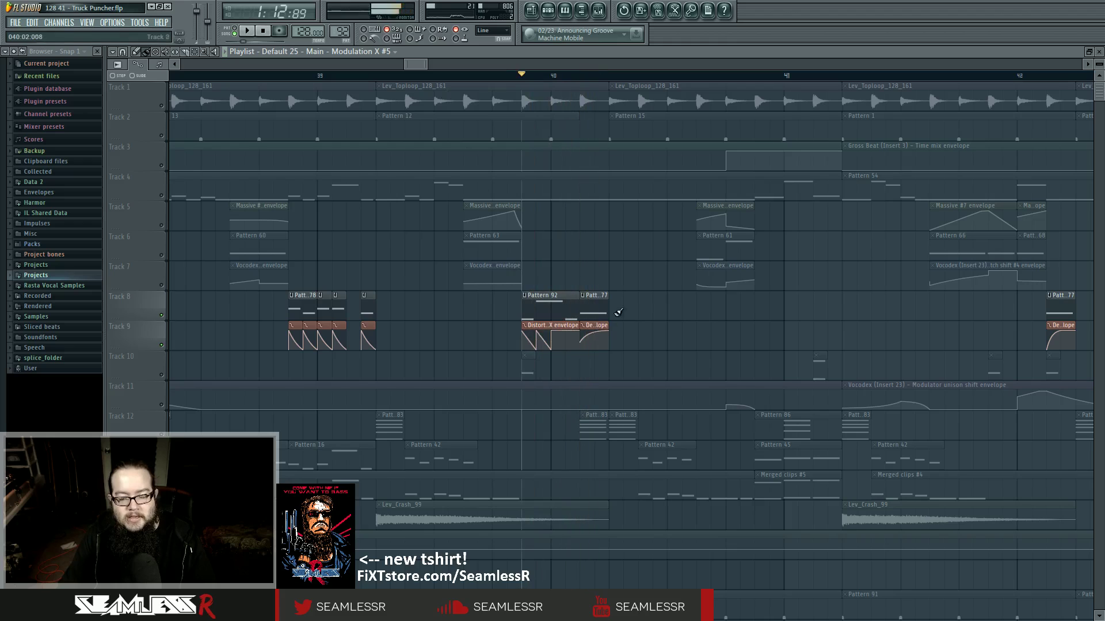
pyautogui.click(164, 321)
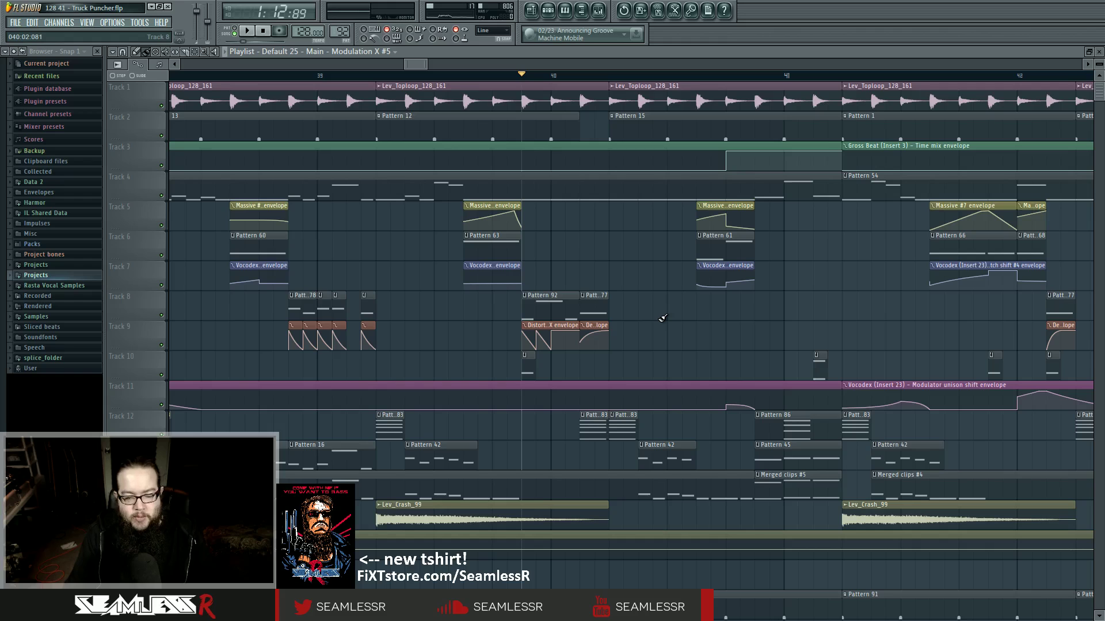
# Play the section around Pattern 92 with every track audible.
pyautogui.scroll(-3, 662, 321)
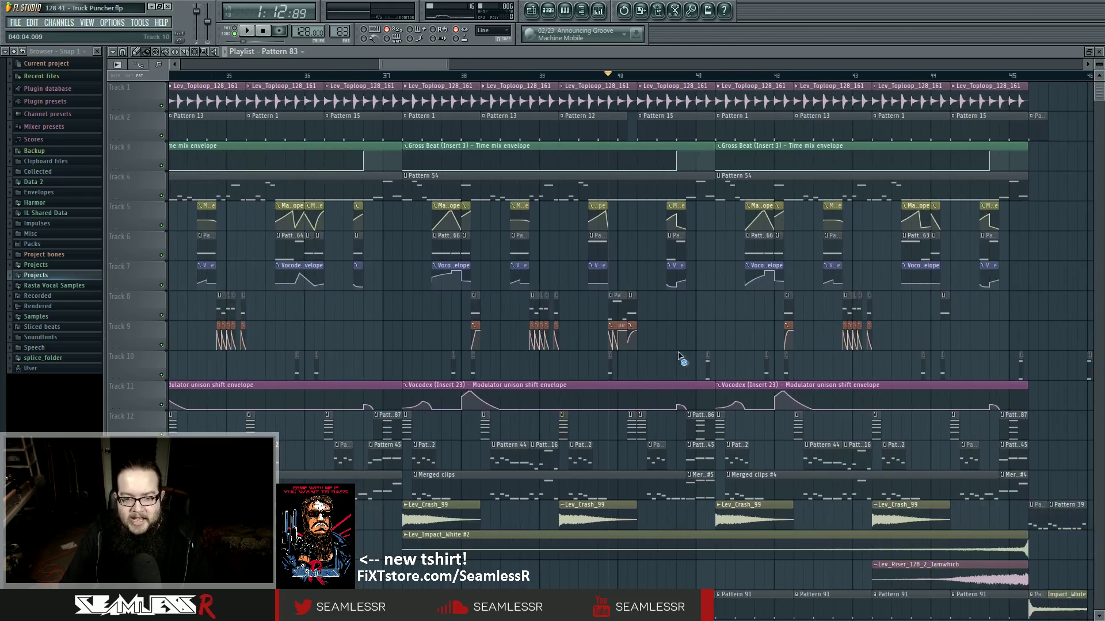
pyautogui.press('space')
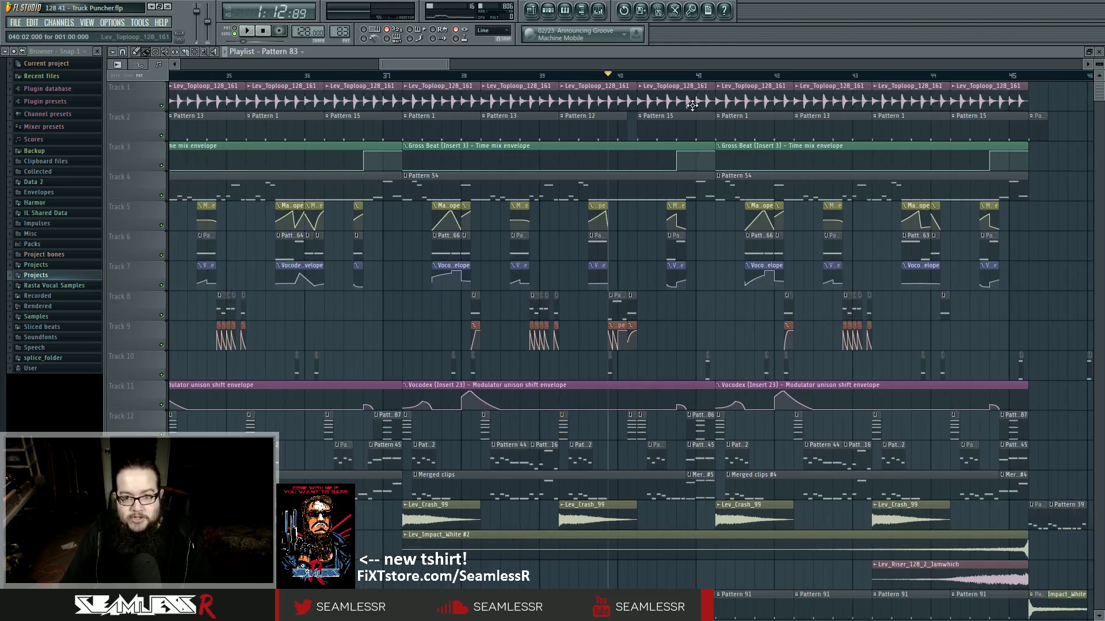
pyautogui.press('space')
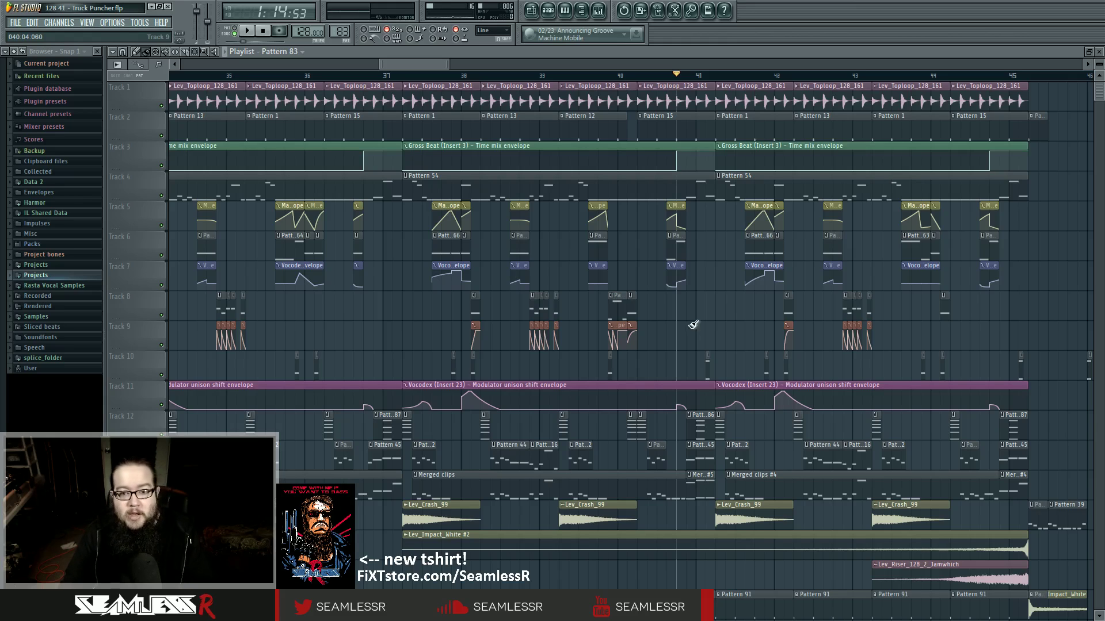
pyautogui.press('space')
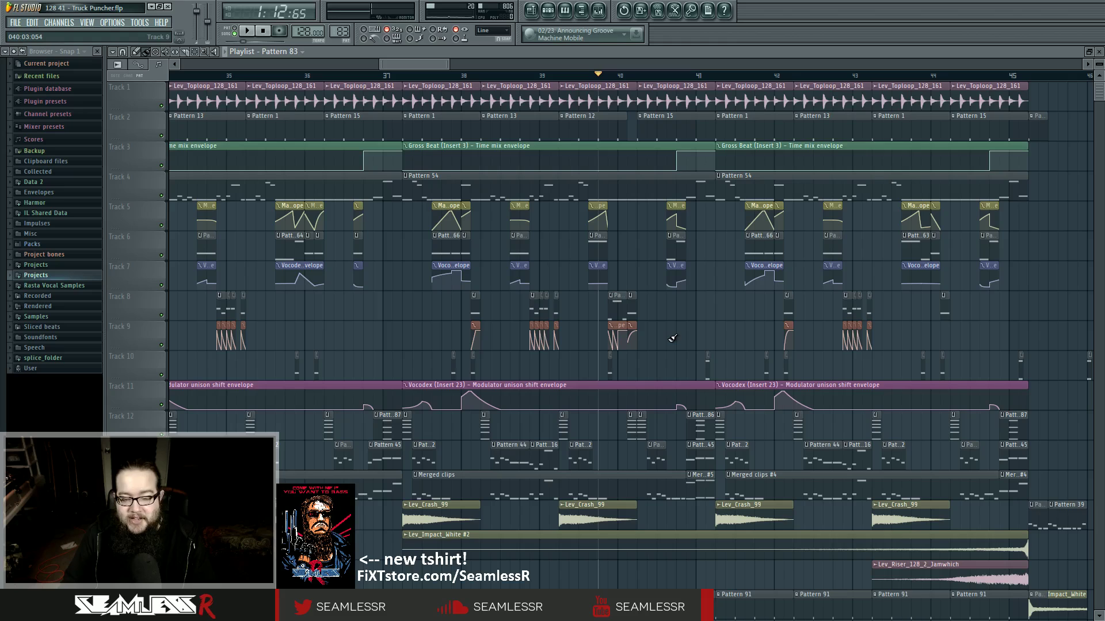
pyautogui.hscroll(1, 661, 341)
pyautogui.scroll(3, 658, 341)
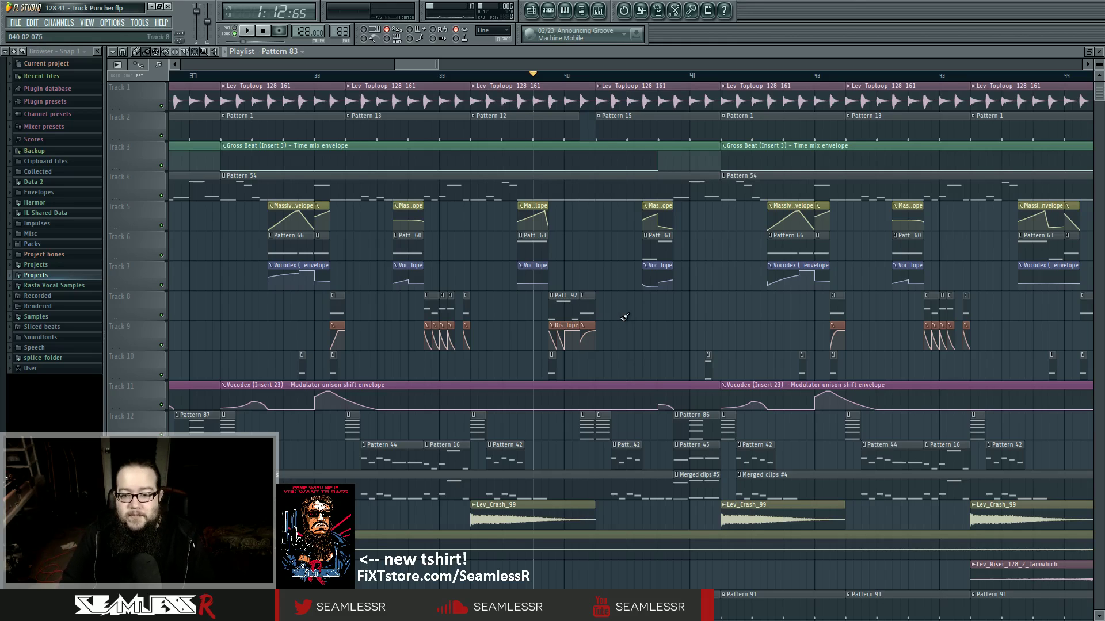
# Play the song from bar 45 into the following Pattern 54 section.
pyautogui.scroll(-5, 632, 340)
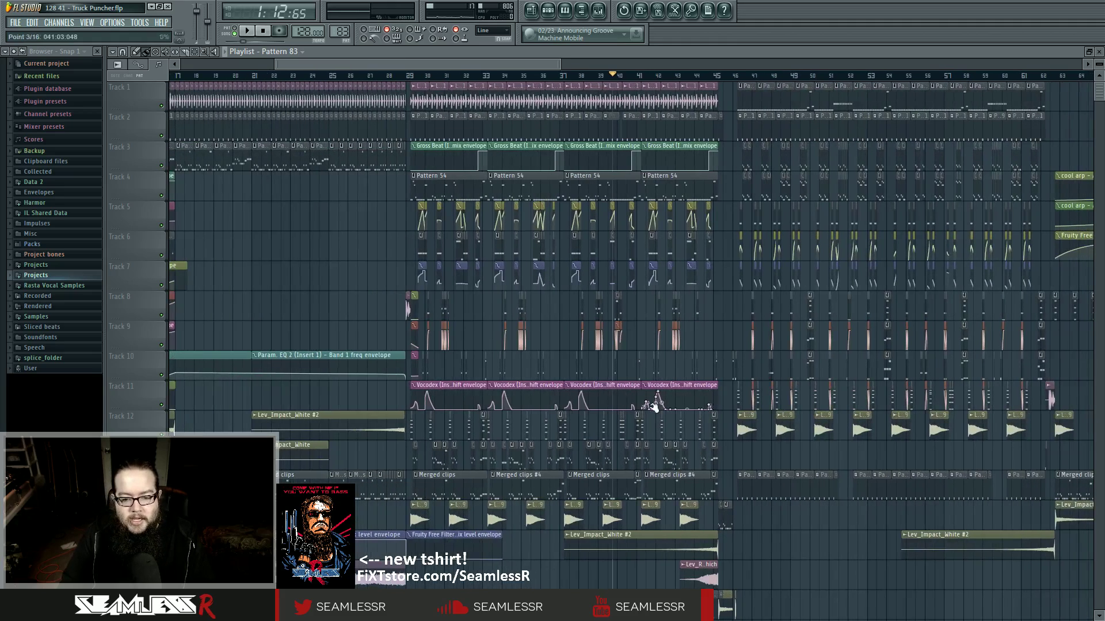
pyautogui.click(718, 76)
pyautogui.press('space')
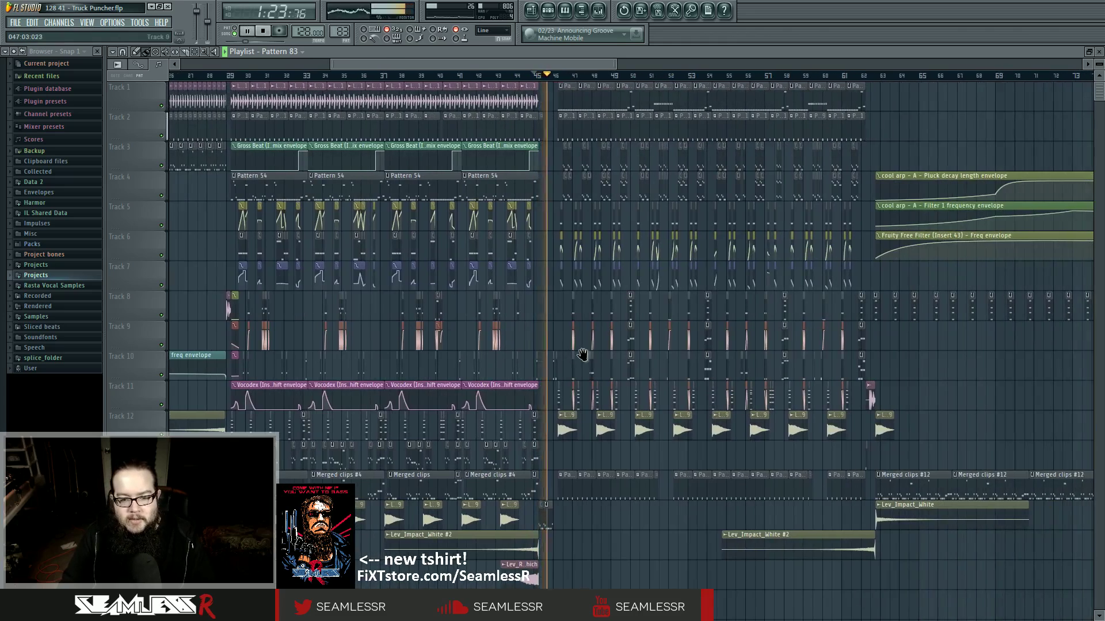
pyautogui.scroll(3, 604, 454)
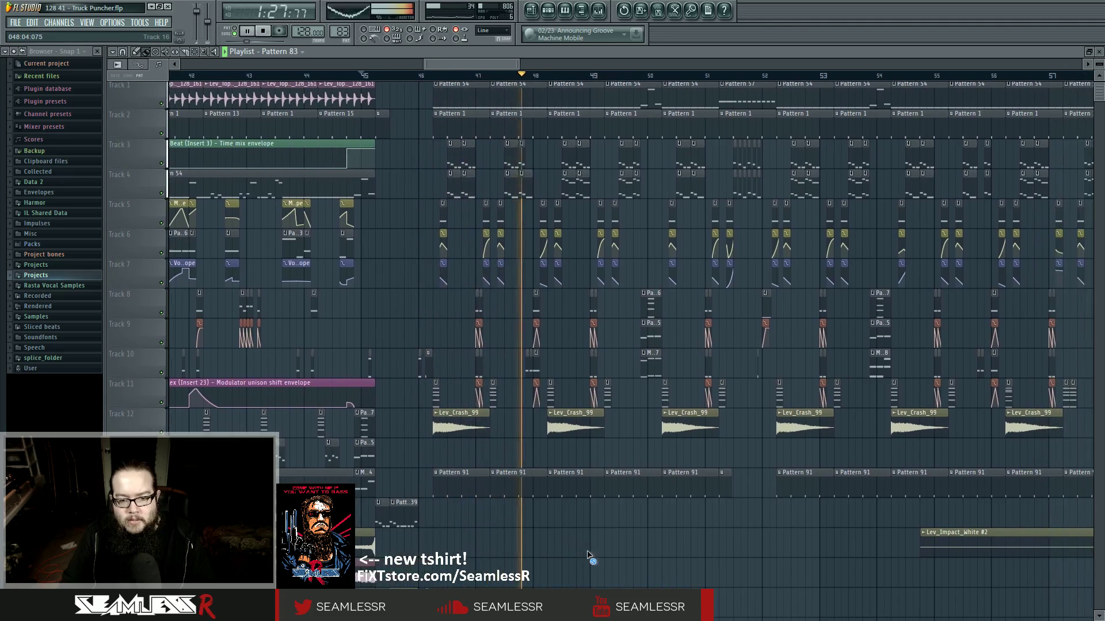
pyautogui.scroll(4, 505, 80)
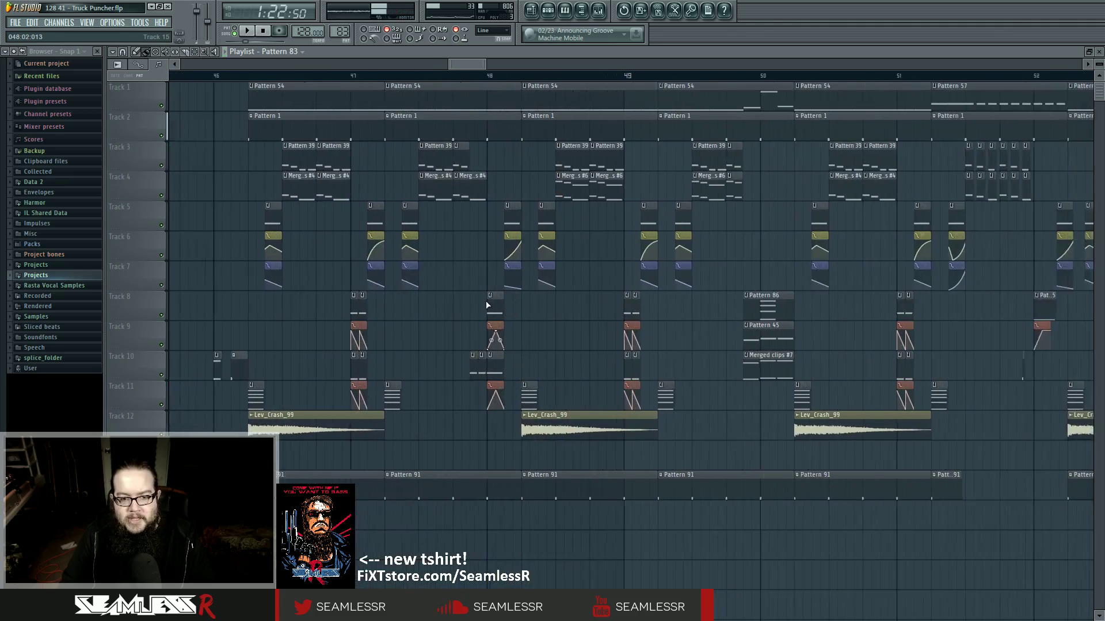
# Place the playback position at the Pattern 74 clip on Track 5 and open its Massive #2 notes in the piano roll.
pyautogui.click(504, 78)
pyautogui.press('space')
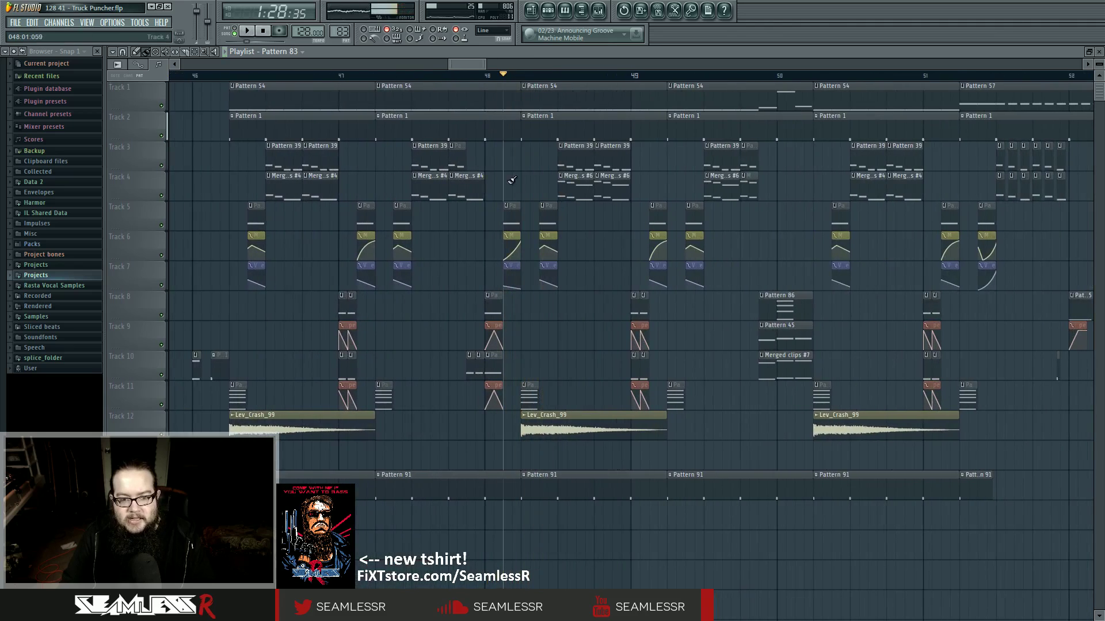
pyautogui.doubleClick(509, 221)
pyautogui.press('space')
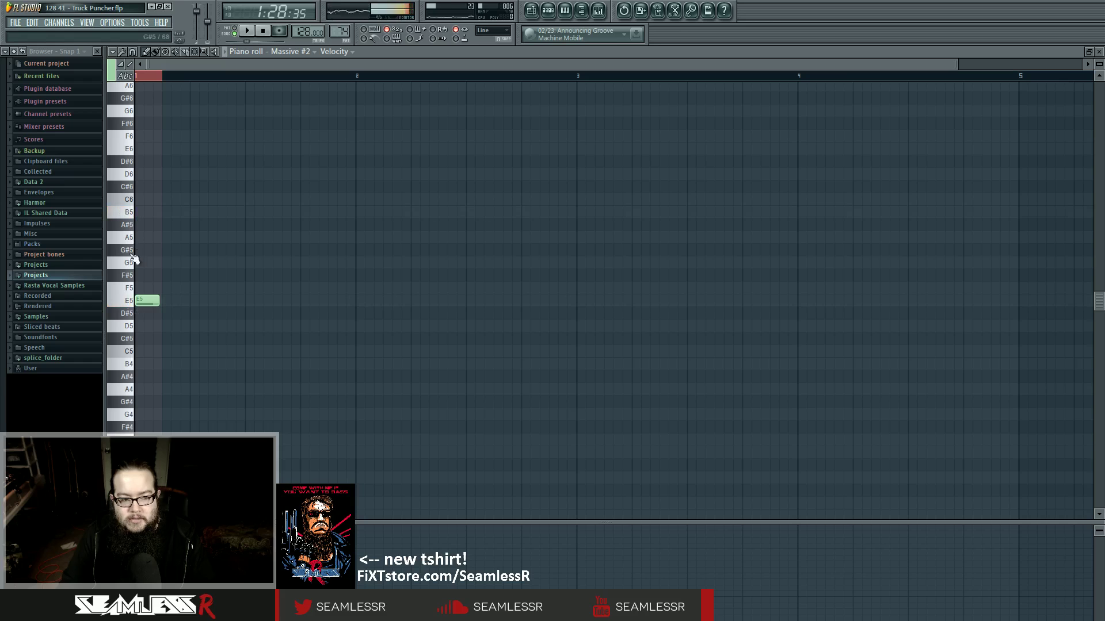
# Return to the playlist and audition Pattern 74 with its Massive and Vocodex pitch shift envelopes.
pyautogui.click(531, 10)
pyautogui.scroll(5, 530, 259)
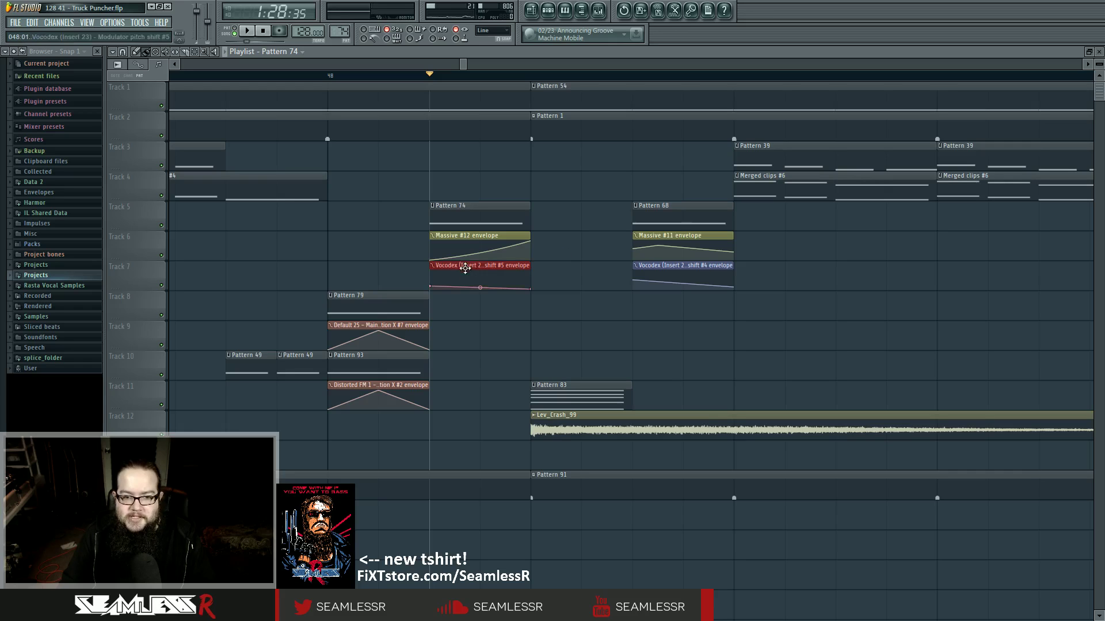
pyautogui.press('space')
pyautogui.press('space')
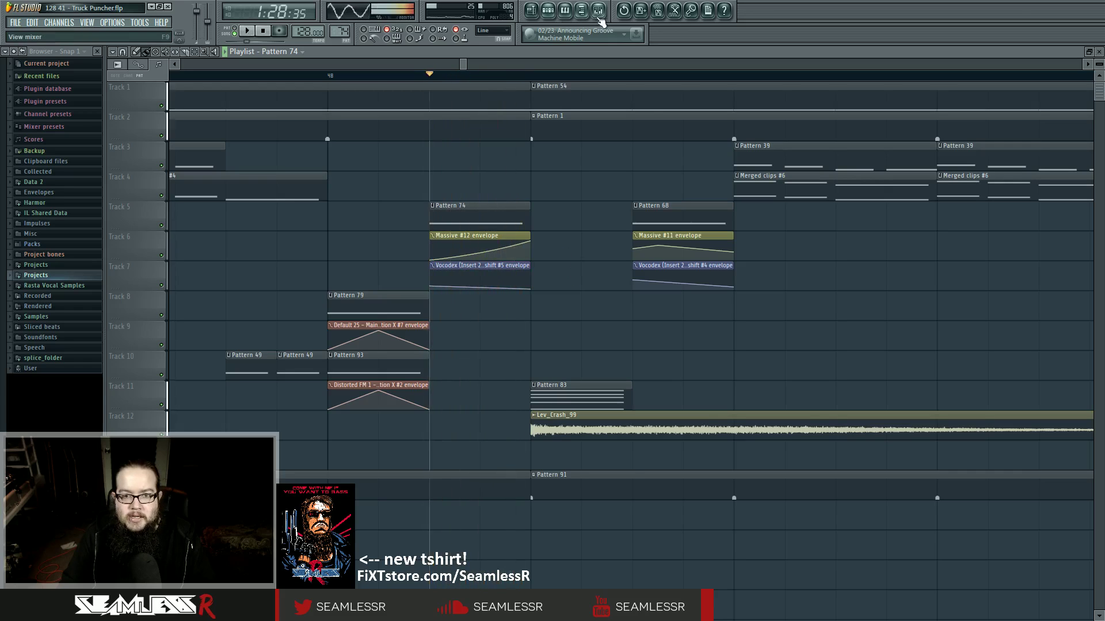
# Select Insert 23 in the mixer and play the Pattern 74 section to hear its Vocodex channel.
pyautogui.press('F9')
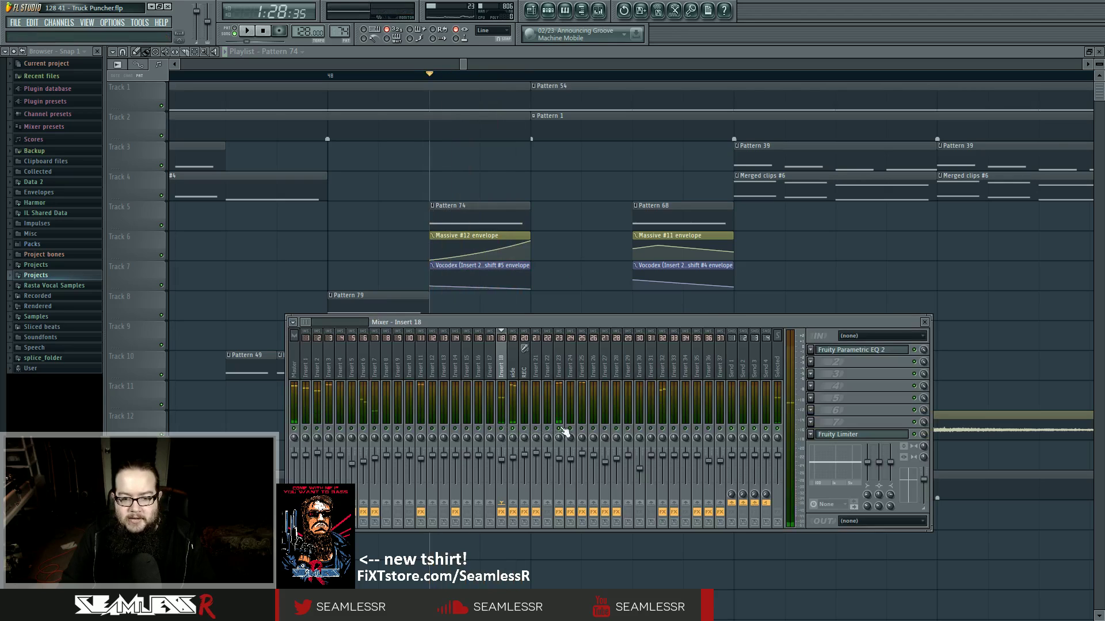
pyautogui.click(558, 367)
pyautogui.press('space')
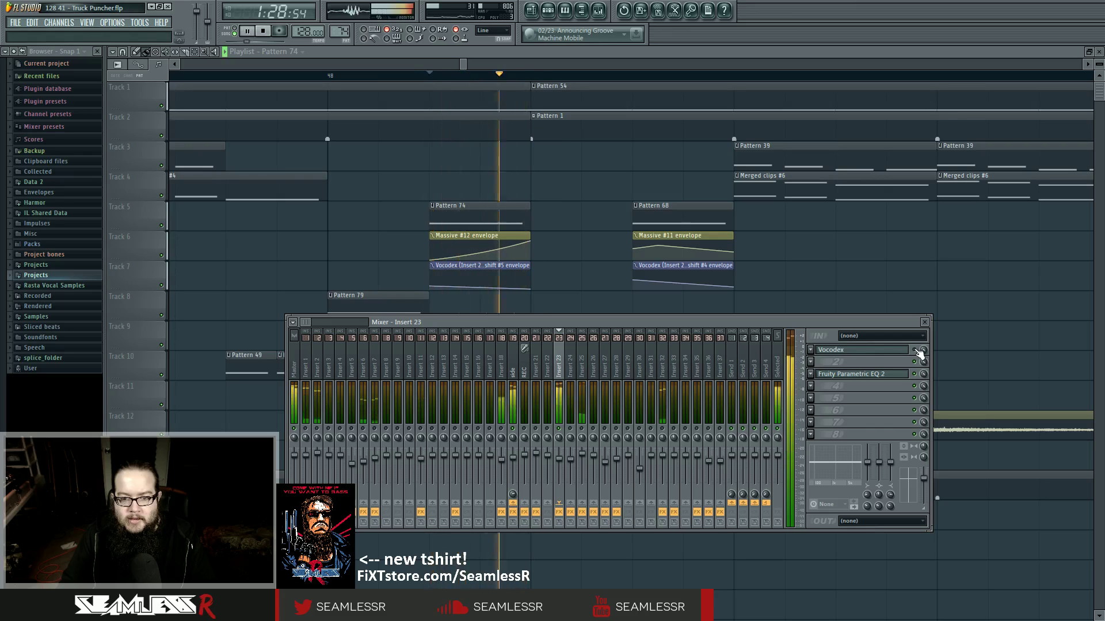
pyautogui.press('space')
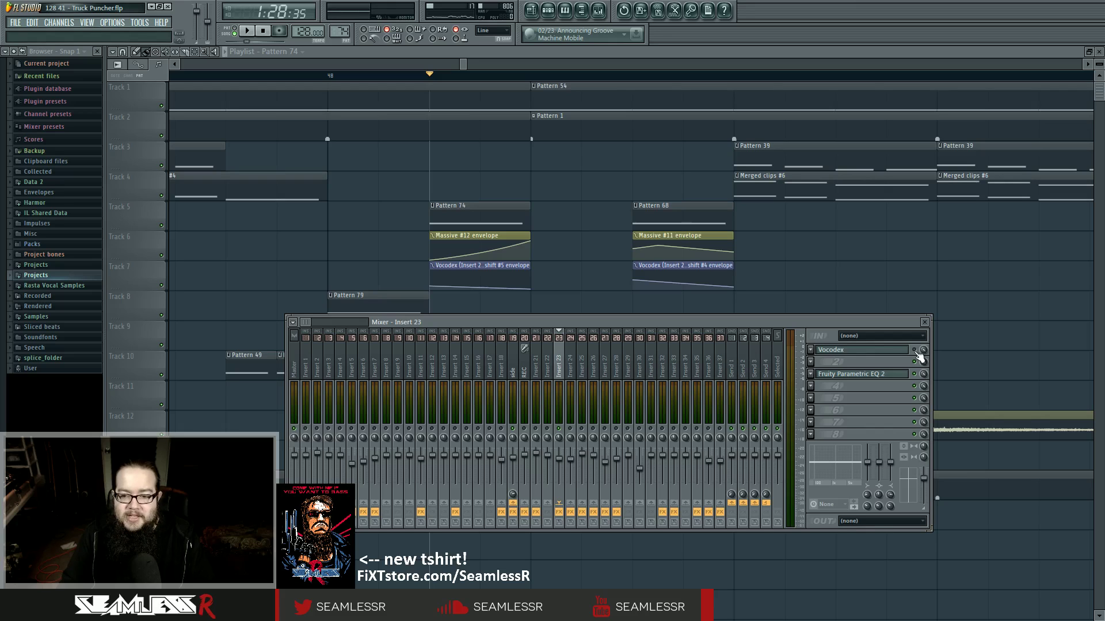
# Examine Insert 23's Vocodex settings, replay the Pattern 74 section, and close the mixer.
pyautogui.click(906, 352)
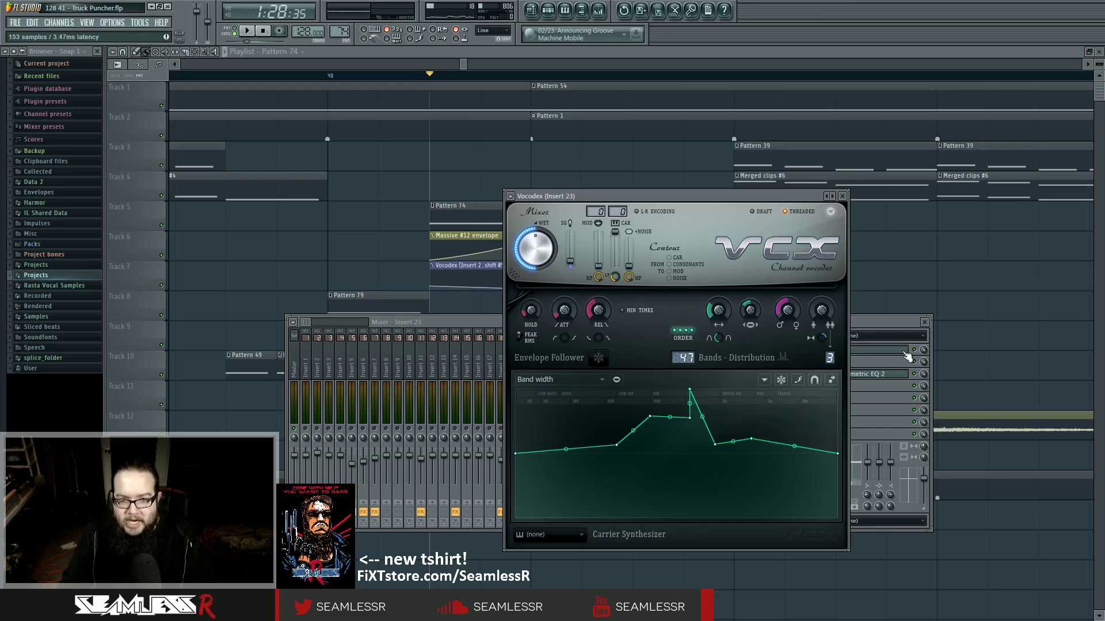
pyautogui.click(907, 354)
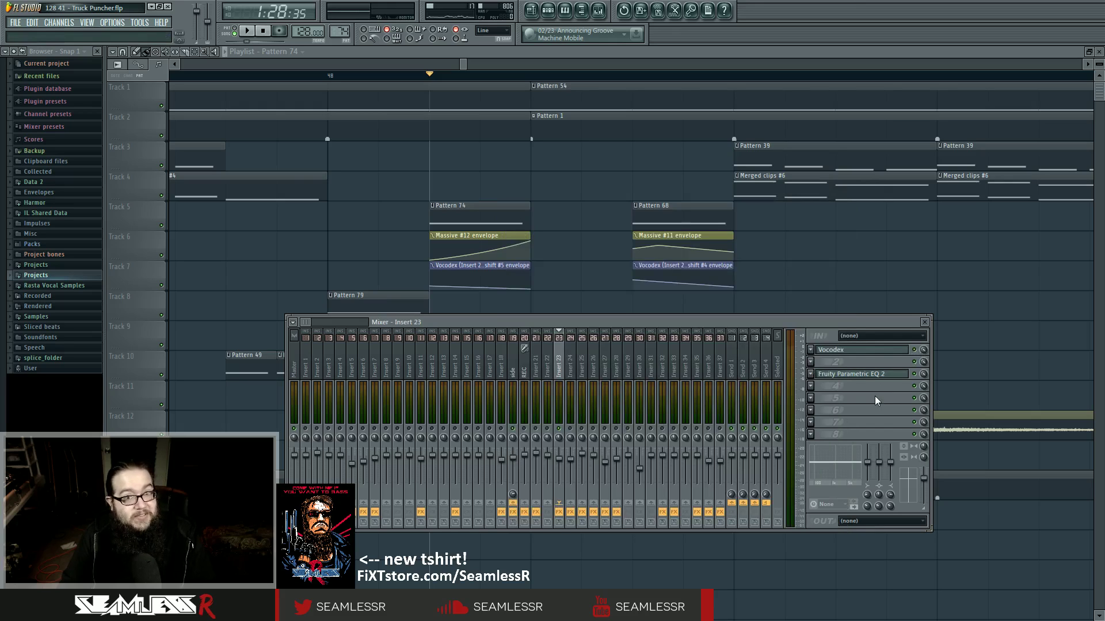
pyautogui.press('space')
pyautogui.press('space')
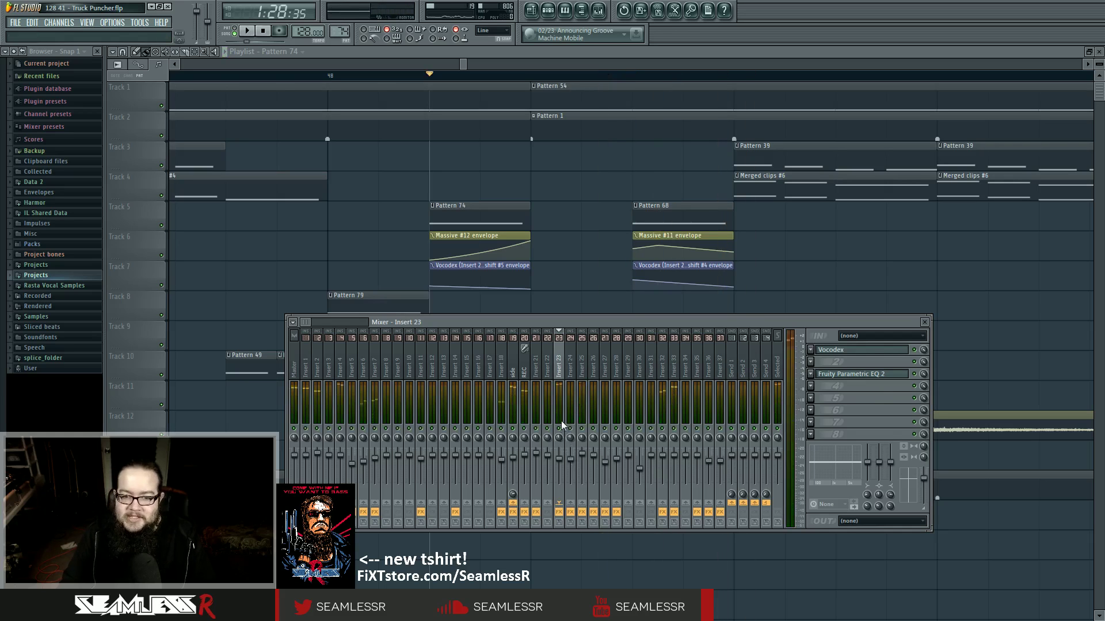
pyautogui.press('F9')
# Play the arrangement from Pattern 74 onward past bar 52.
pyautogui.scroll(-8, 595, 306)
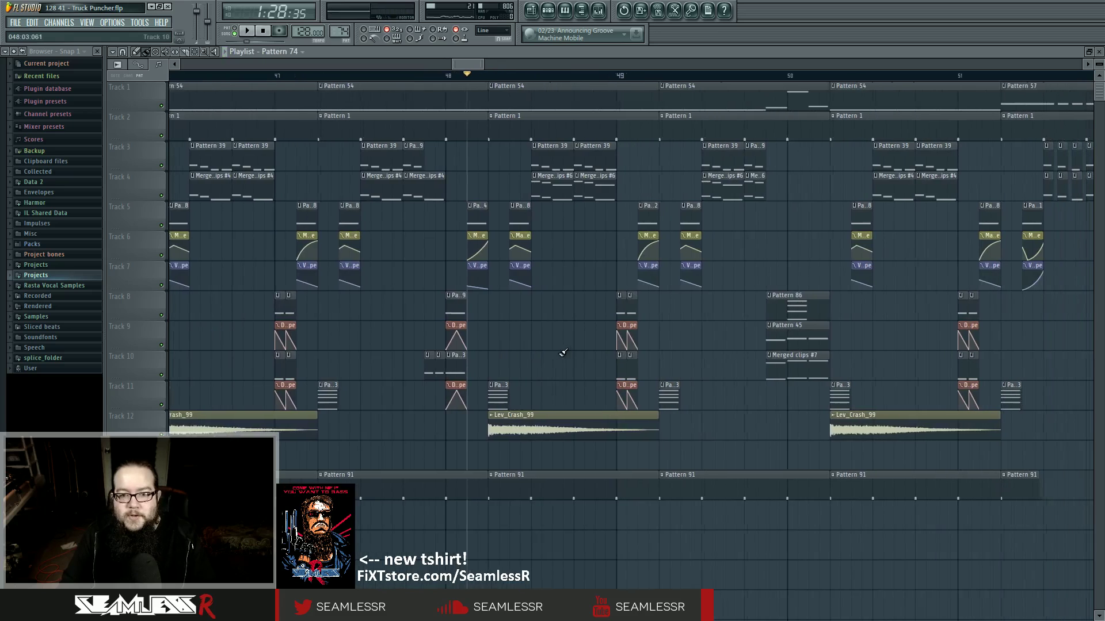
pyautogui.press('space')
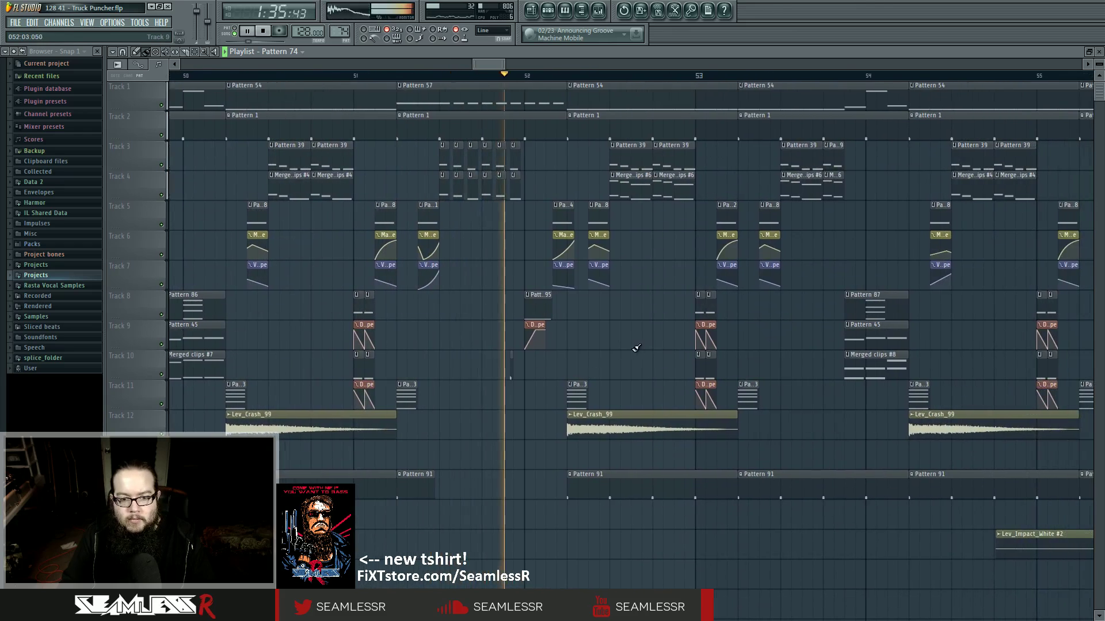
pyautogui.press('space')
pyautogui.scroll(-5, 634, 345)
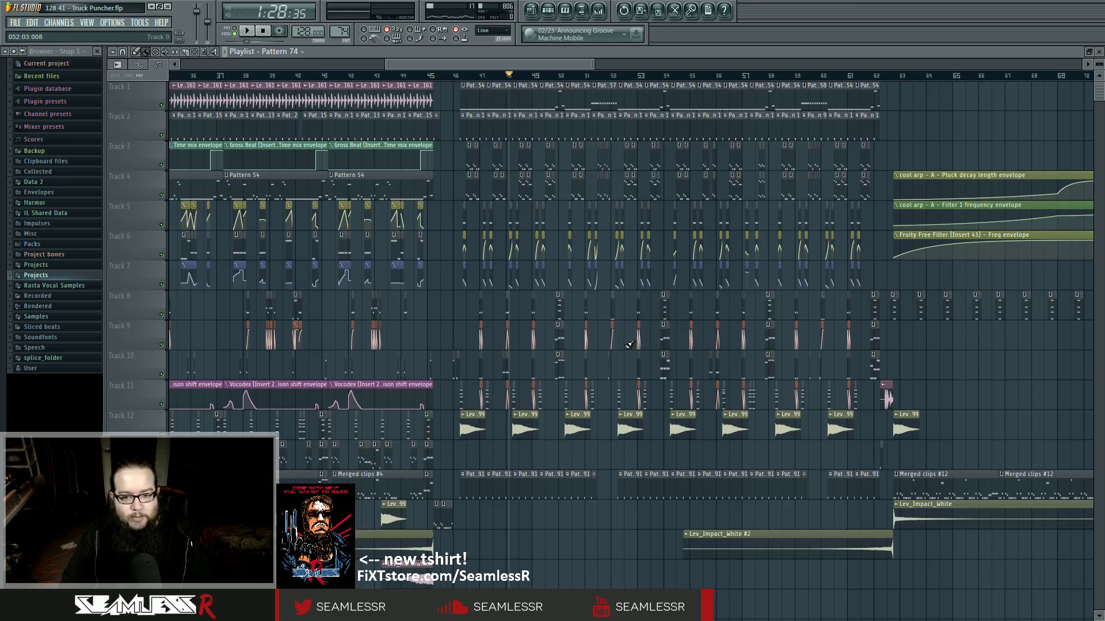
# Play the arrangement from bar 62 to hear the section with Pattern 99 and the merged clips.
pyautogui.moveTo(635, 350); pyautogui.dragTo(534, 86)
pyautogui.click(521, 76)
pyautogui.press('space')
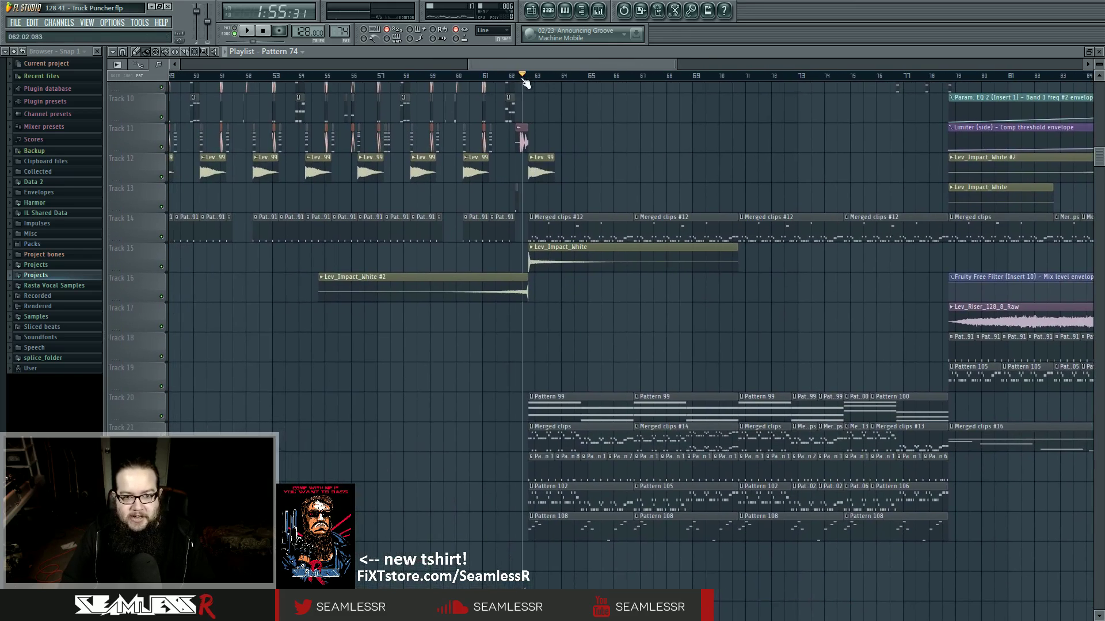
pyautogui.moveTo(757, 331); pyautogui.dragTo(698, 336)
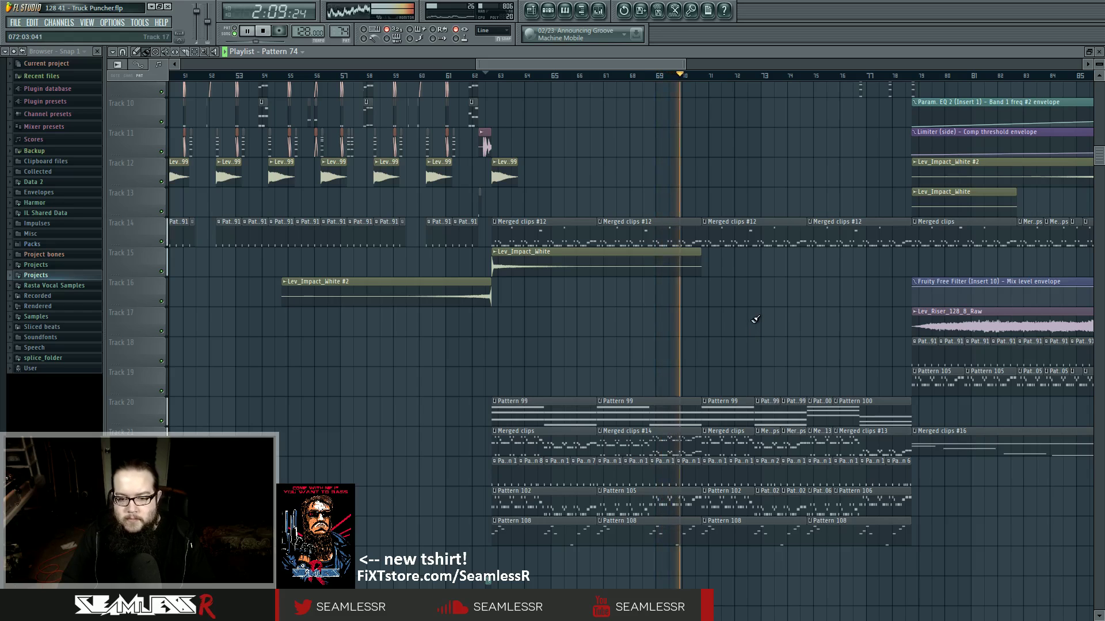
pyautogui.press('space')
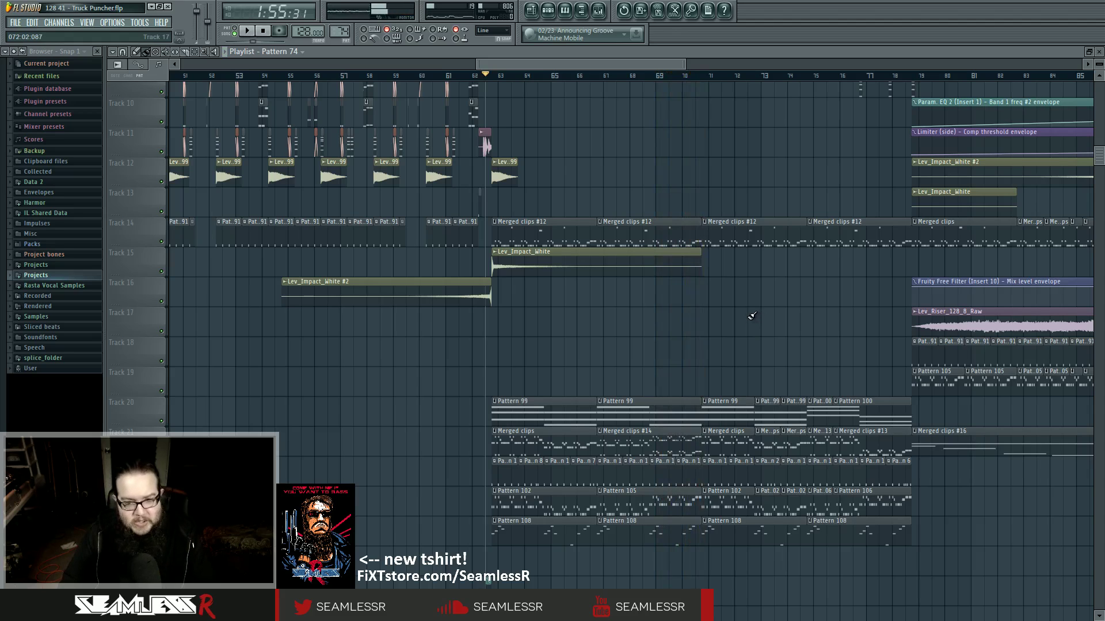
# Examine Pattern 99's cool arp chords in the piano roll and play the pattern with its channel list shown.
pyautogui.doubleClick(673, 406)
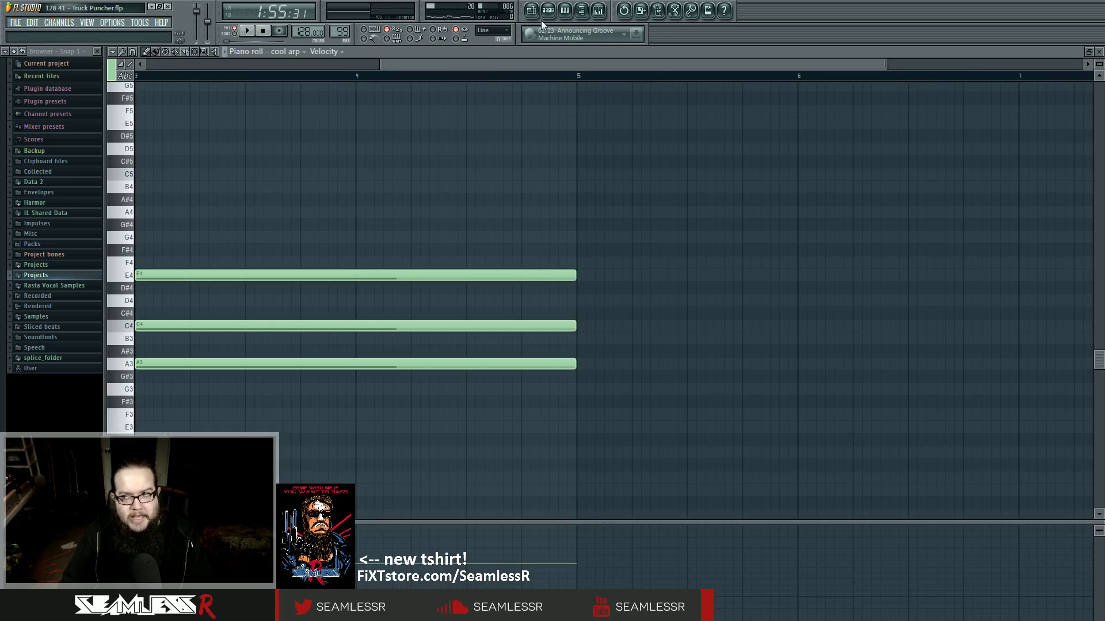
pyautogui.moveTo(562, 213); pyautogui.dragTo(844, 218)
pyautogui.scroll(-1, 665, 144)
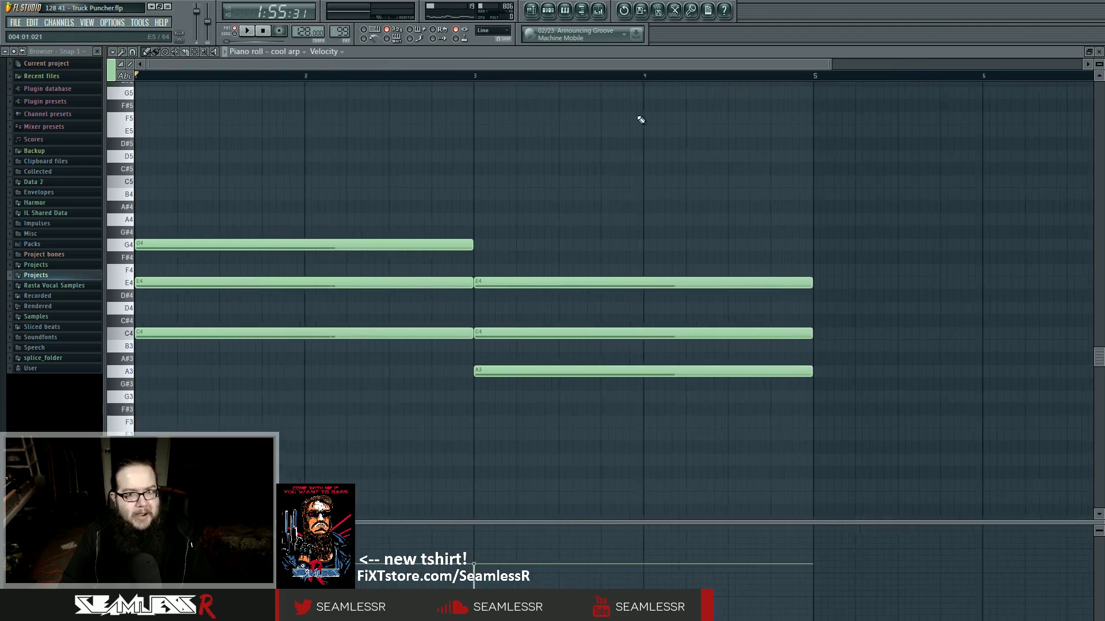
pyautogui.click(530, 10)
pyautogui.press('space')
pyautogui.click(548, 10)
pyautogui.press('space')
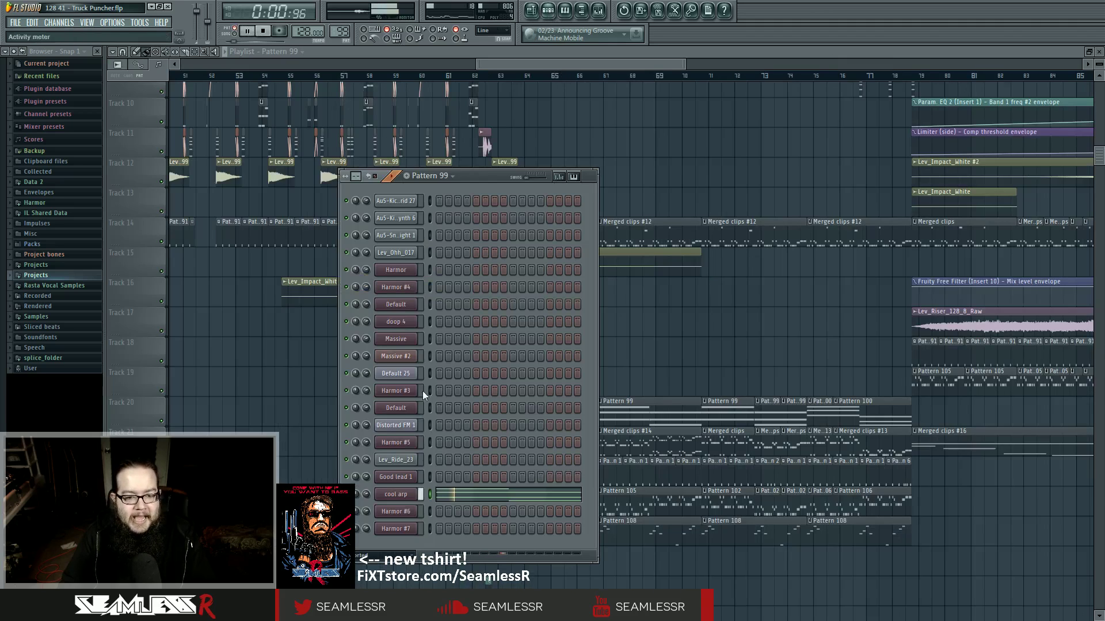
# Bring up the cool arp Harmor and vary its pluck decay length while playing Pattern 99.
pyautogui.click(439, 340)
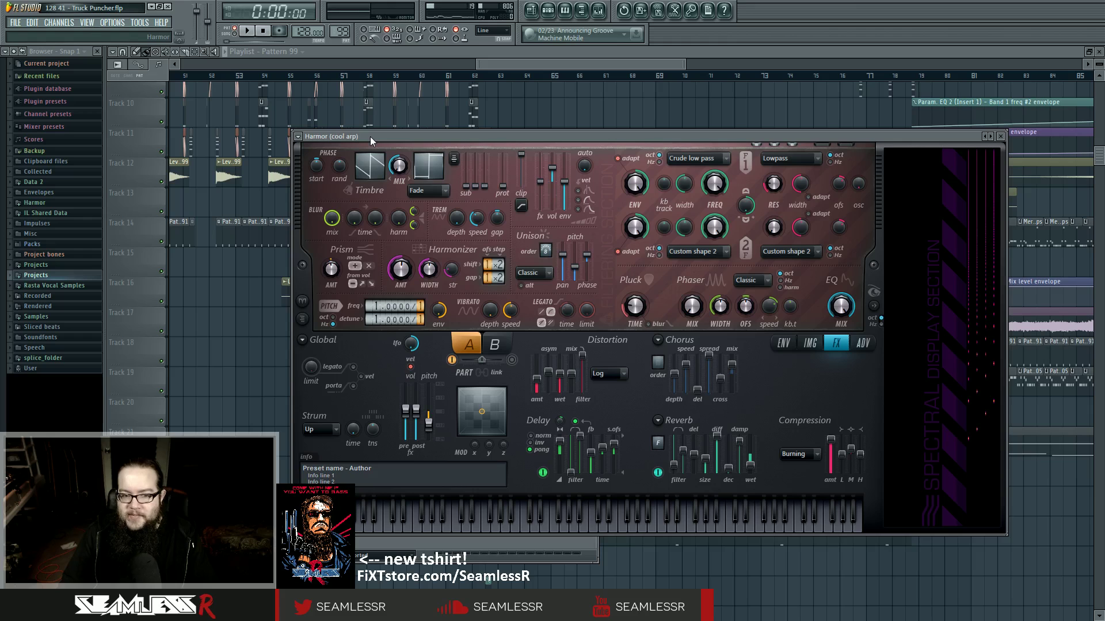
pyautogui.moveTo(371, 140)
pyautogui.mouseDown()
pyautogui.moveTo(362, 153)
pyautogui.moveTo(350, 133)
pyautogui.moveTo(351, 142)
pyautogui.mouseUp()
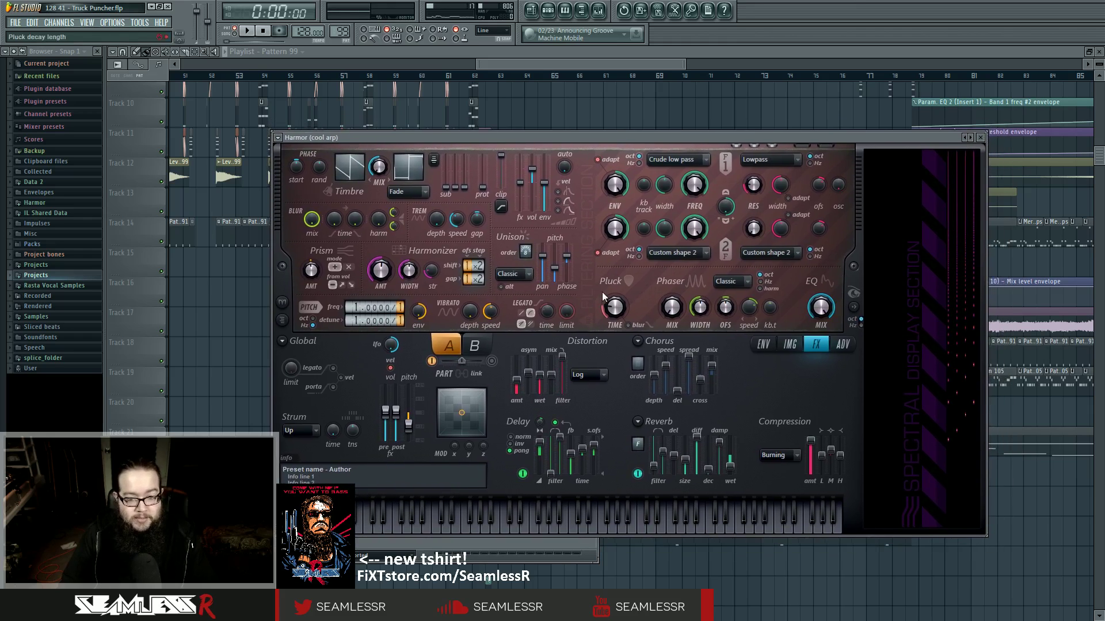
pyautogui.press('space')
pyautogui.moveTo(623, 307); pyautogui.dragTo(623, 299)
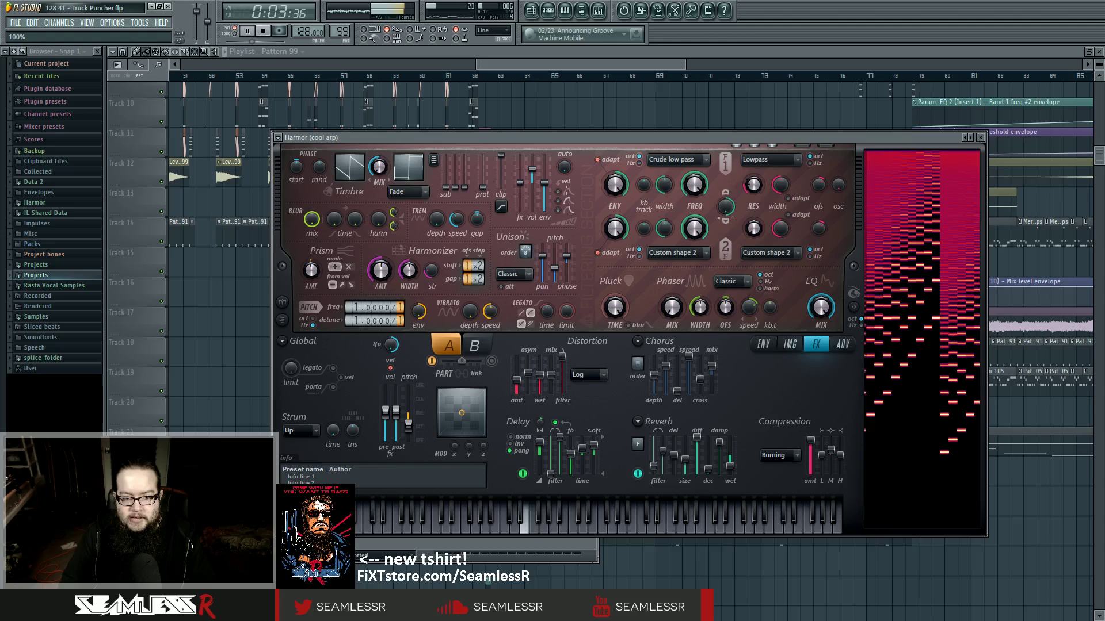
pyautogui.moveTo(615, 306); pyautogui.dragTo(619, 320)
pyautogui.press('space')
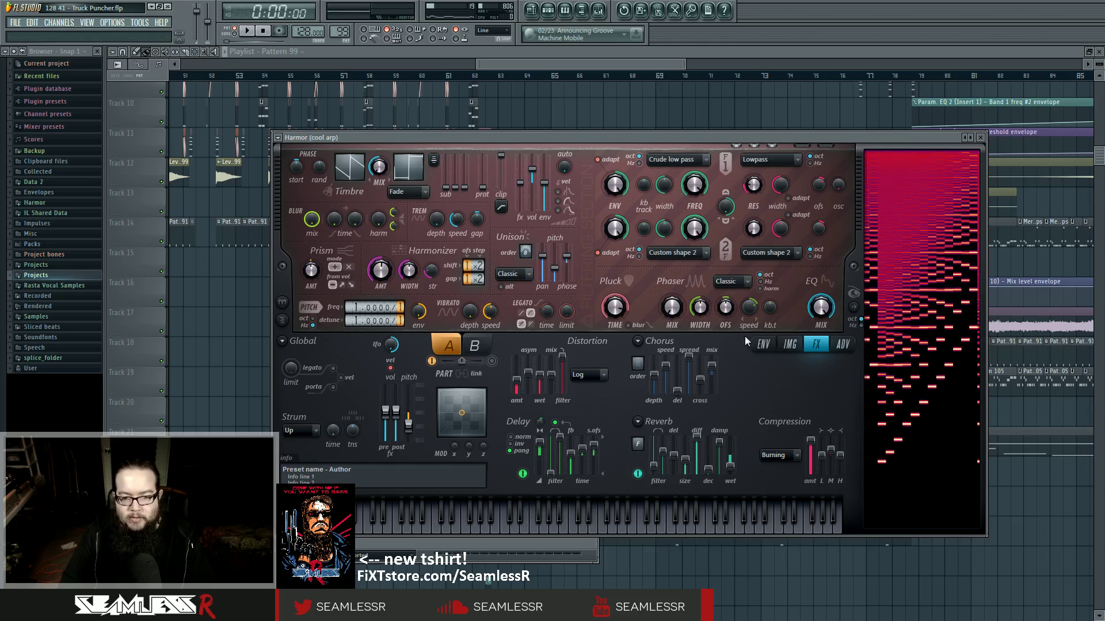
# Examine cool arp's harmonic prism and harmonic unison pitch envelopes and its prism amount unison index mapping.
pyautogui.click(764, 344)
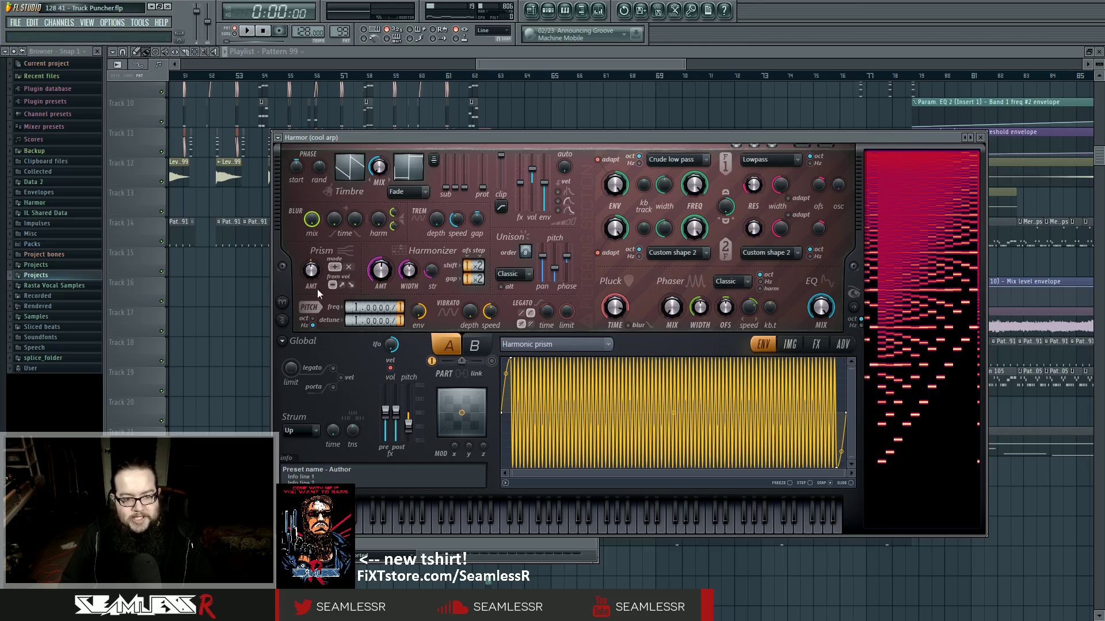
pyautogui.click(562, 344)
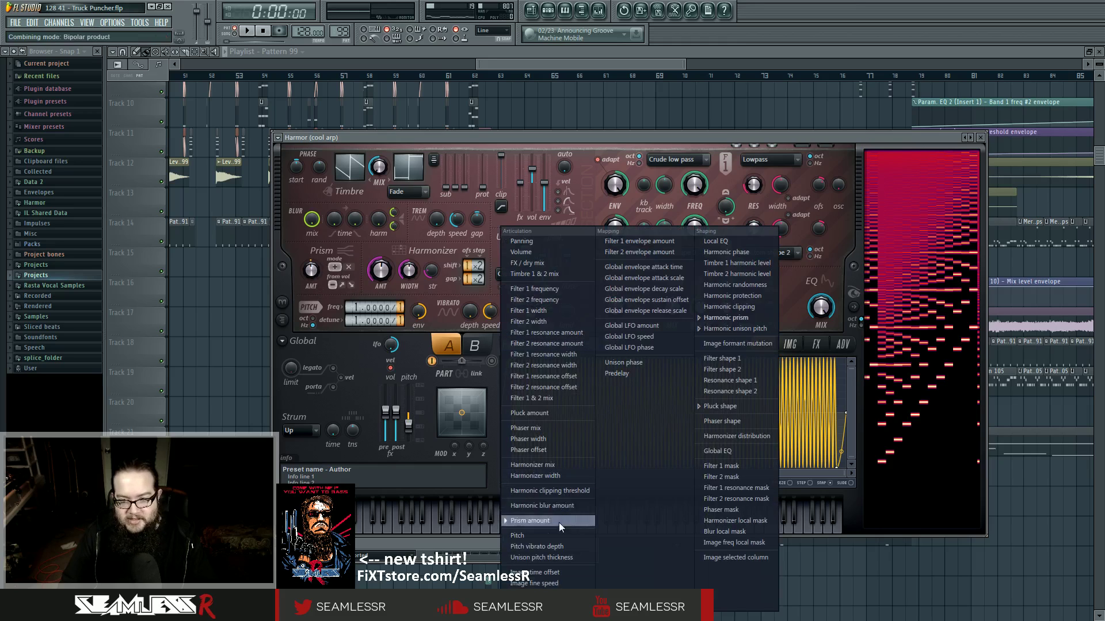
pyautogui.click(737, 324)
pyautogui.click(555, 344)
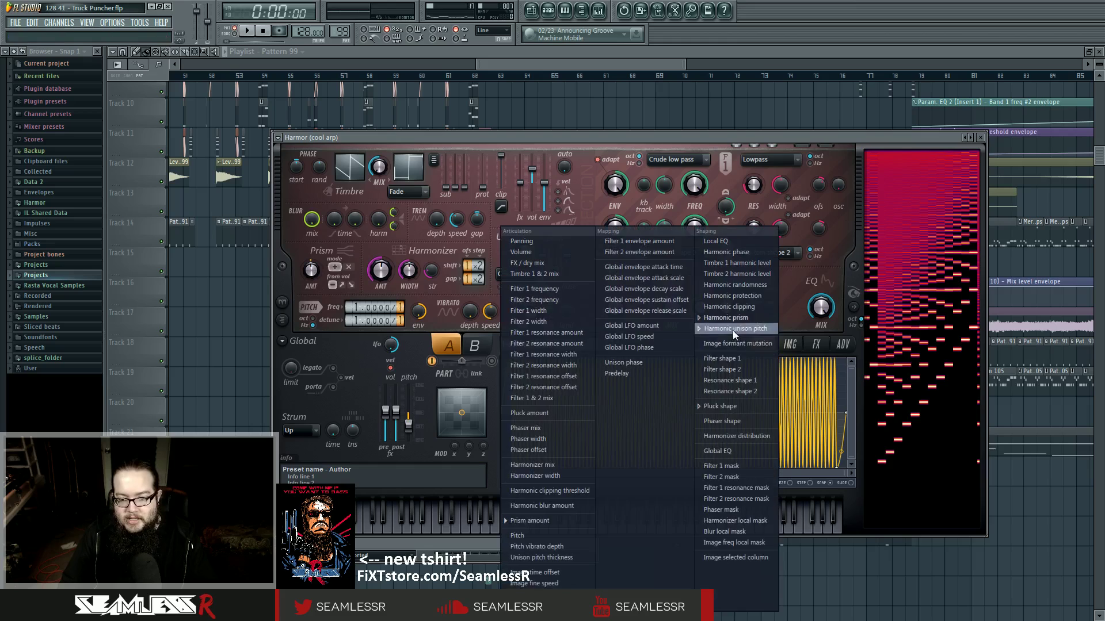
pyautogui.click(733, 328)
pyautogui.click(588, 346)
pyautogui.click(533, 519)
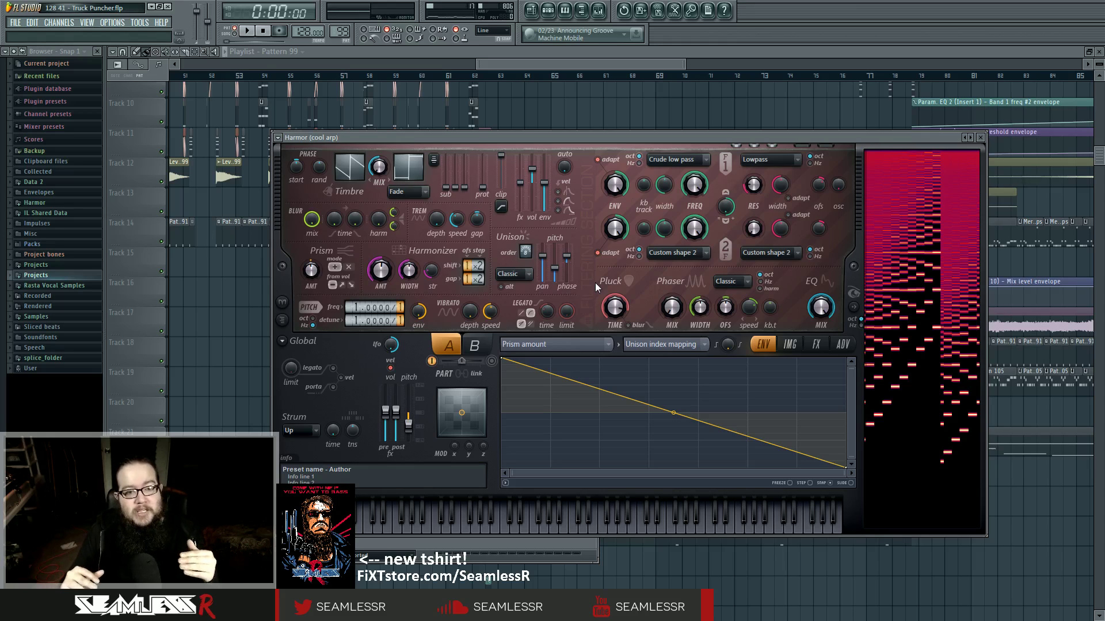
pyautogui.moveTo(577, 137); pyautogui.dragTo(578, 134)
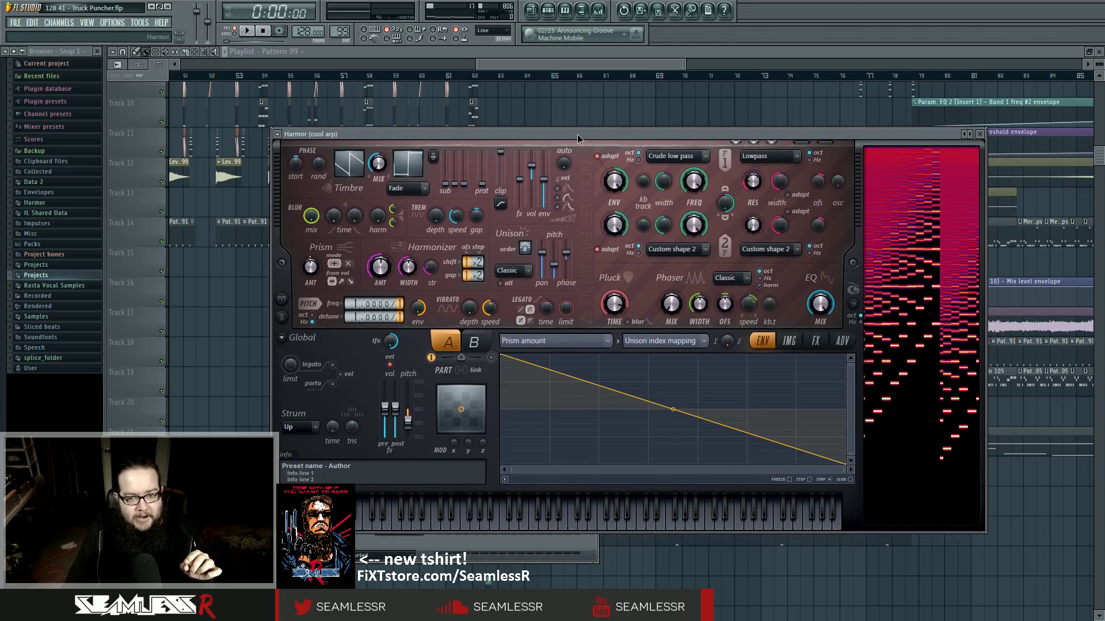
pyautogui.moveTo(578, 133); pyautogui.dragTo(567, 105)
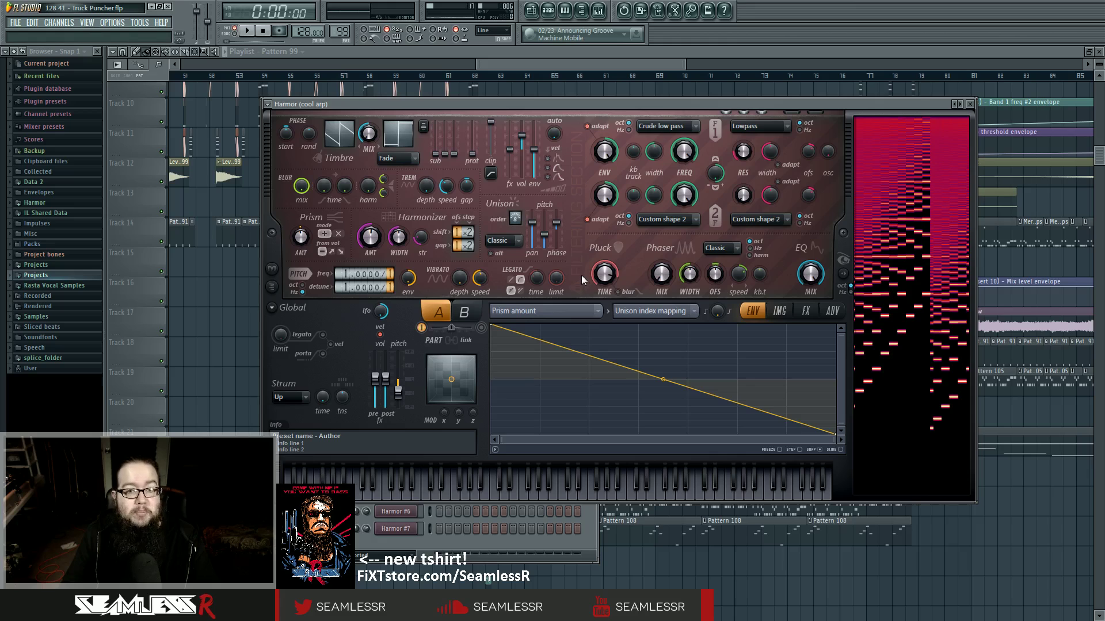
# Inspect the phaser width's unison index mapping, return to the prism amount mapping, and try a different prism amount.
pyautogui.rightClick(698, 275)
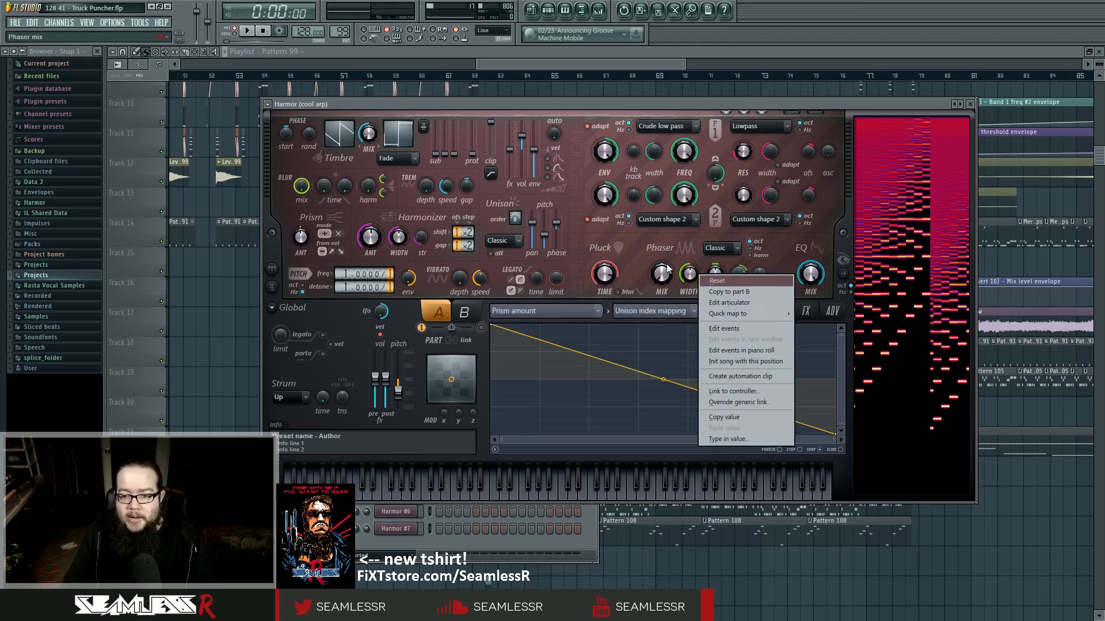
pyautogui.click(720, 314)
pyautogui.click(650, 312)
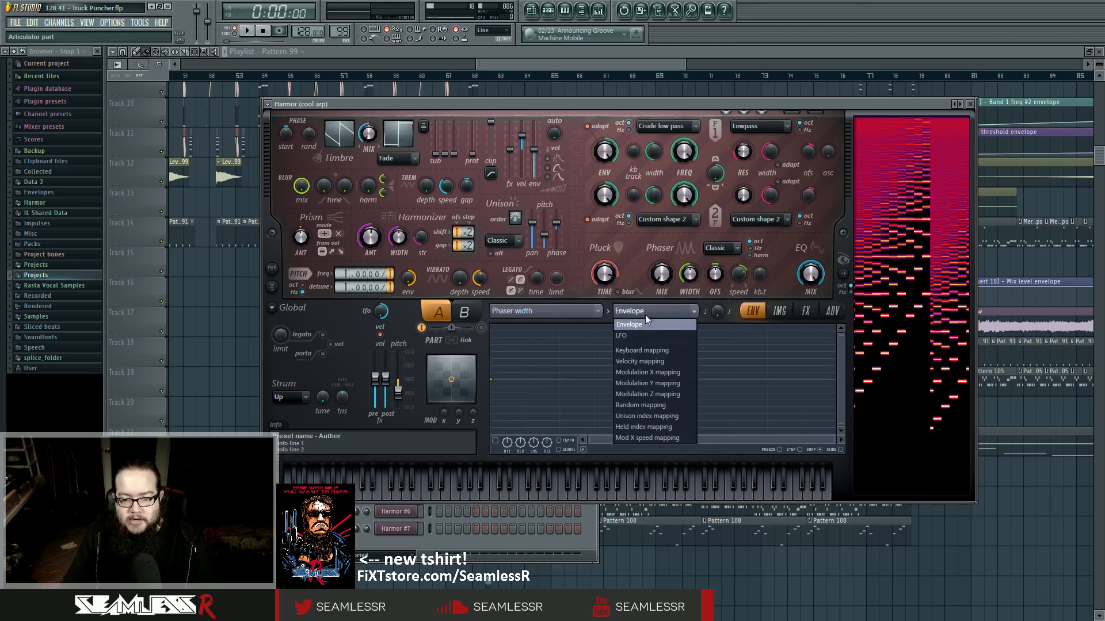
pyautogui.click(647, 416)
pyautogui.click(568, 311)
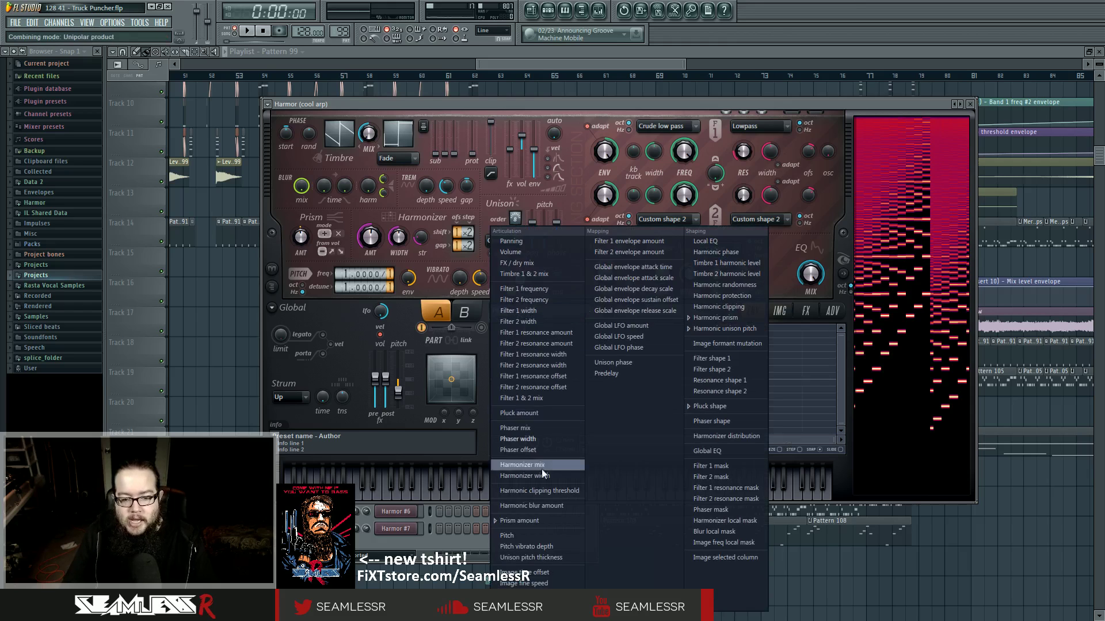
pyautogui.click(536, 521)
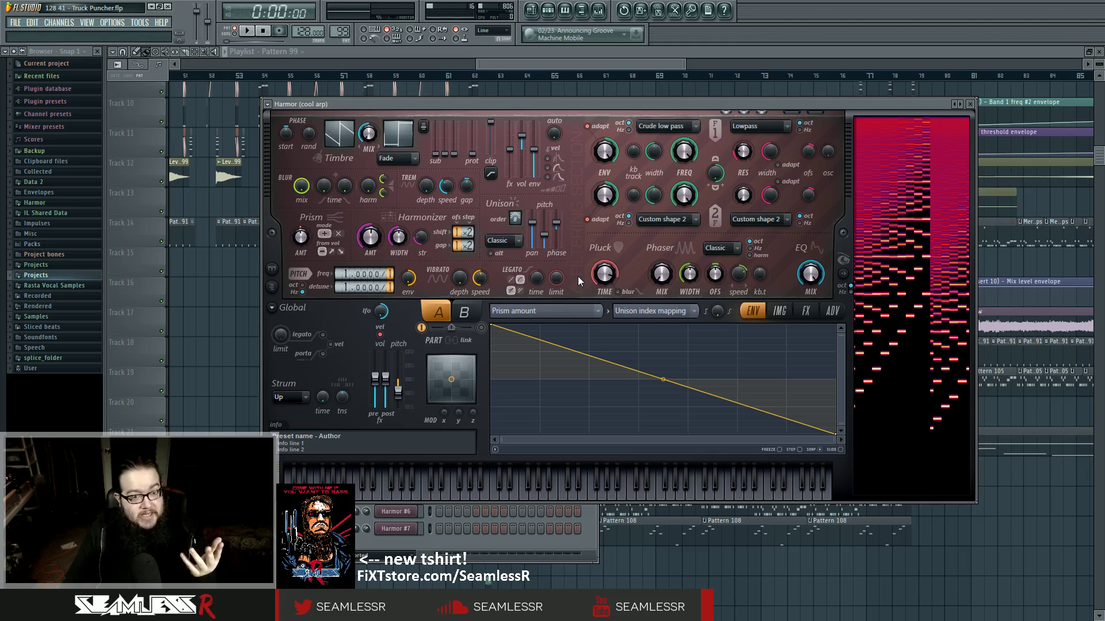
pyautogui.moveTo(300, 237); pyautogui.dragTo(299, 253)
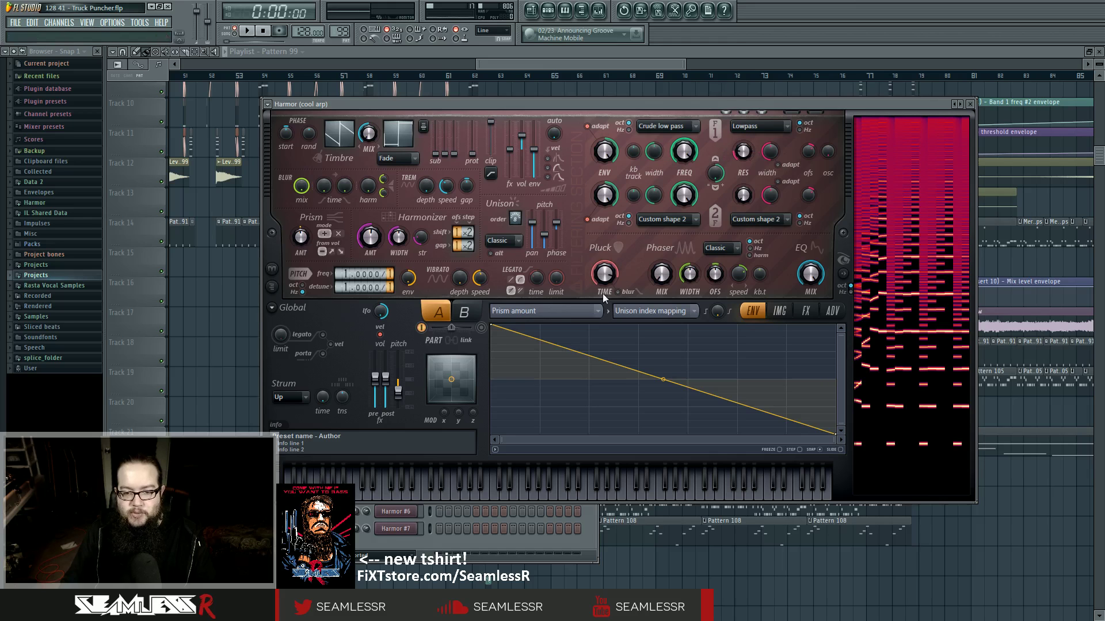
# Examine the playlist's cool arp pluck decay, Filter 1 frequency and Insert 43 Fruity Free Filter envelopes.
pyautogui.click(526, 65)
pyautogui.scroll(5, 580, 370)
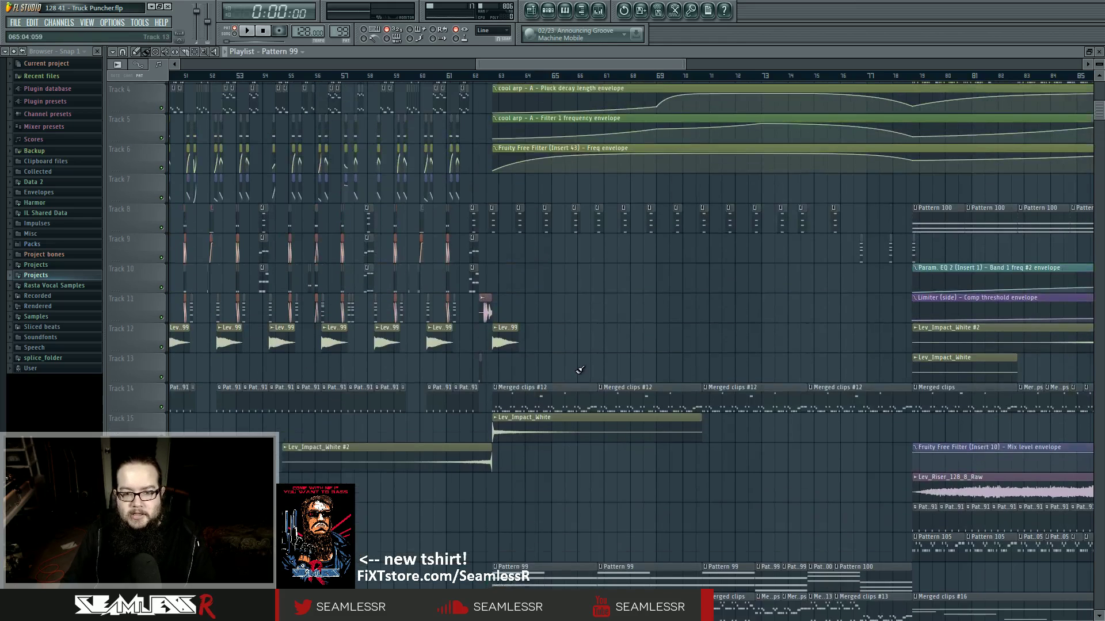
pyautogui.click(567, 206)
pyautogui.click(572, 185)
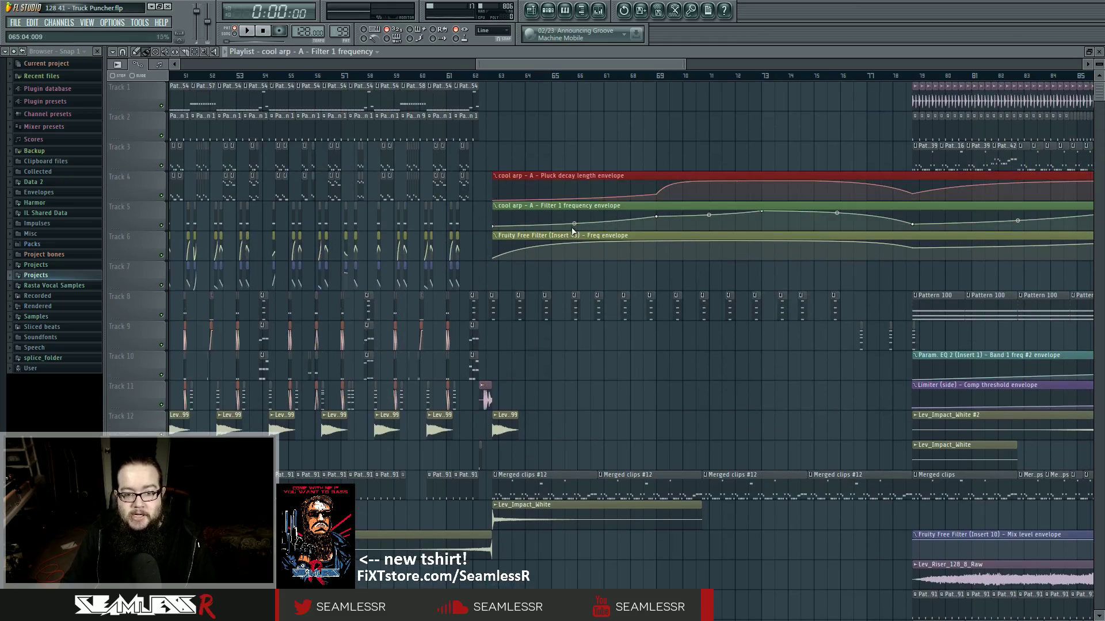
pyautogui.click(575, 238)
# Inspect Insert 43's effects in the mixer during a brief playback, and close the mixer.
pyautogui.click(599, 9)
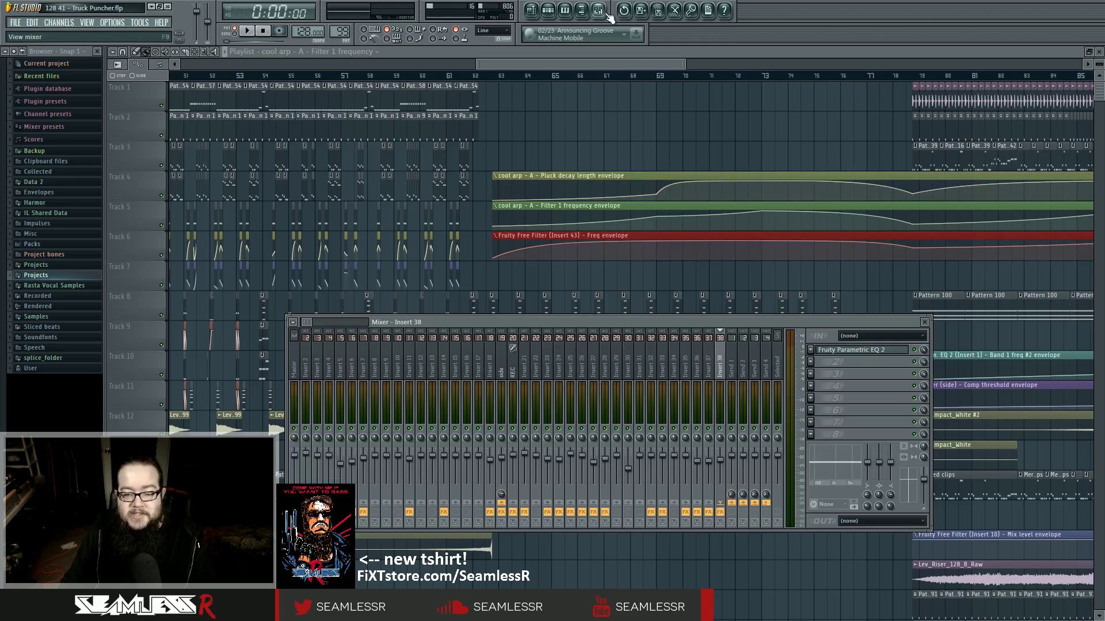
pyautogui.moveTo(314, 325); pyautogui.dragTo(325, 325)
pyautogui.click(617, 365)
pyautogui.press('space')
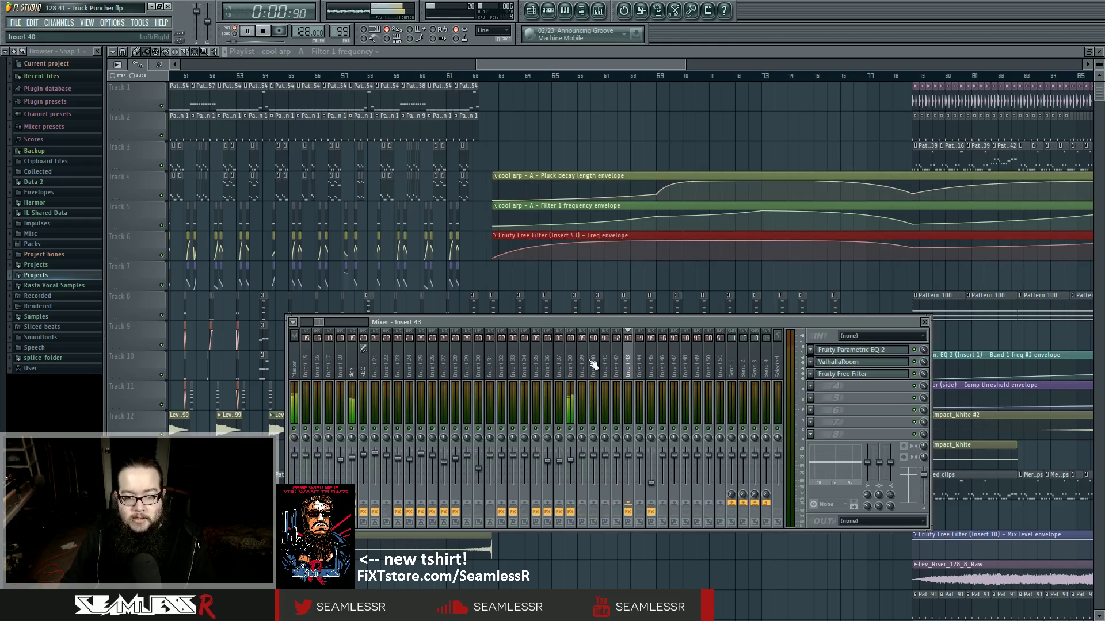
pyautogui.click(631, 270)
pyautogui.press('space')
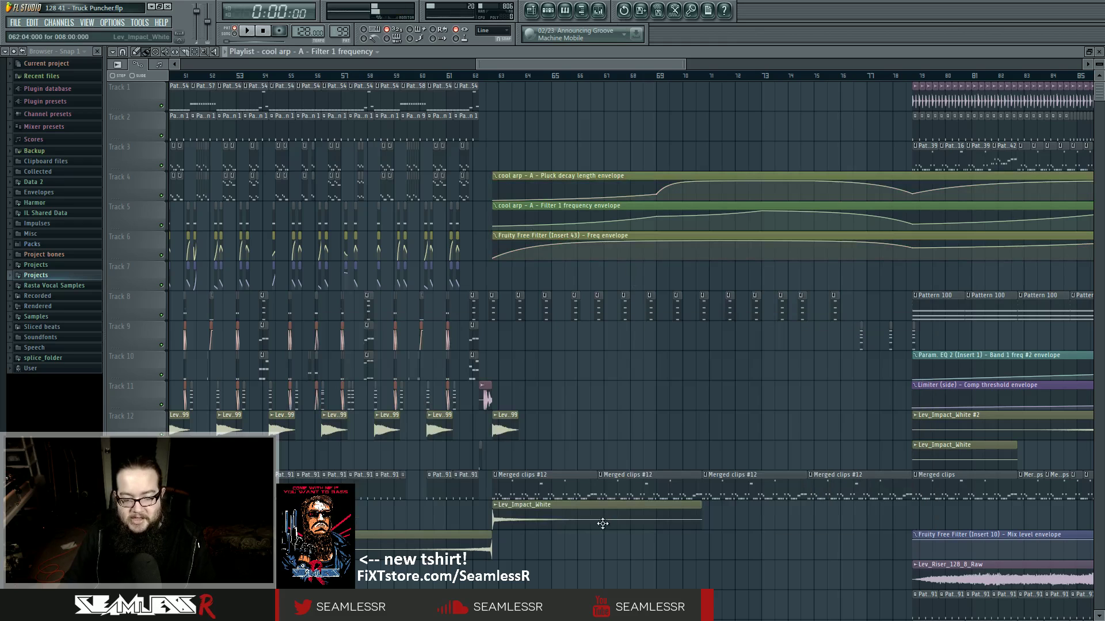
# Look at the first Merged clips pattern's Harmor notes in the piano roll and audition it while browsing its channels.
pyautogui.scroll(-6, 518, 287)
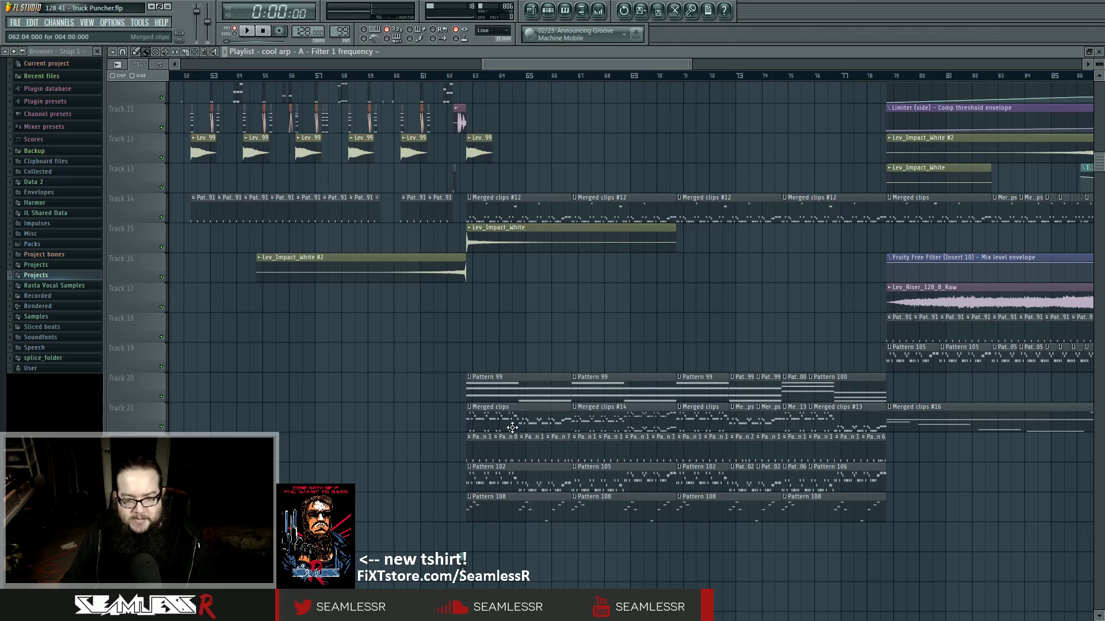
pyautogui.doubleClick(512, 424)
pyautogui.click(246, 31)
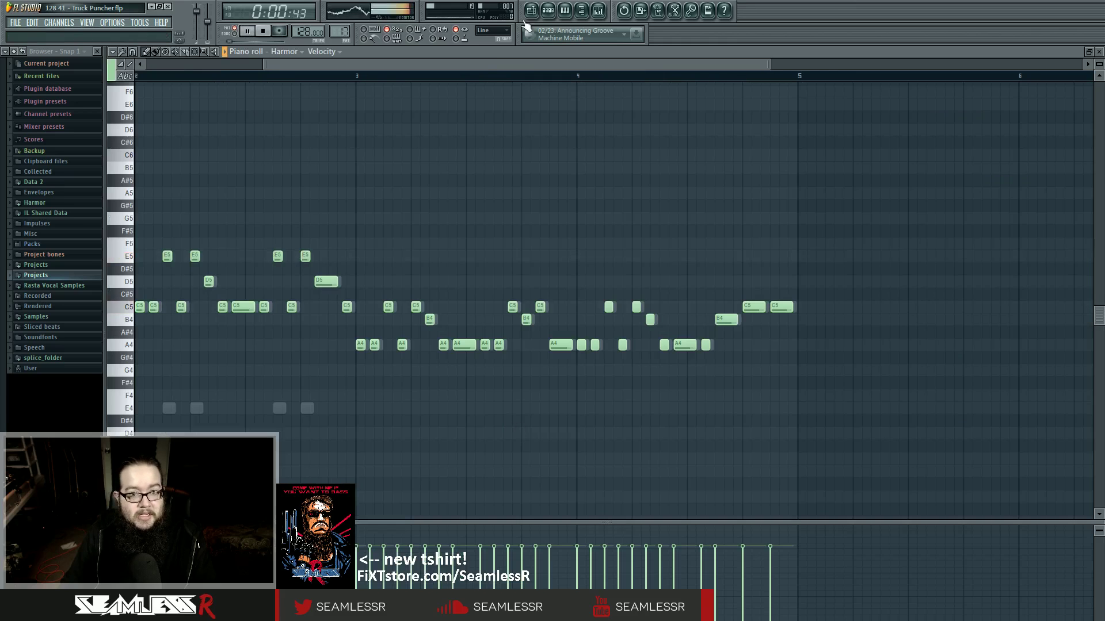
pyautogui.click(545, 14)
pyautogui.scroll(-3, 519, 358)
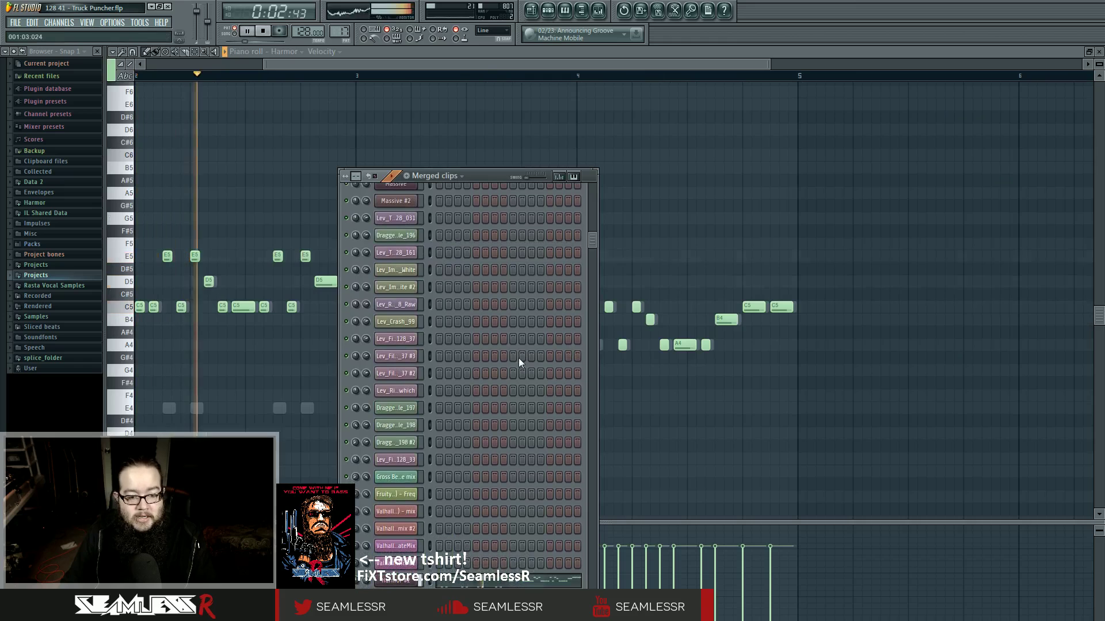
pyautogui.press('F6')
pyautogui.press('space')
# Zoom in on the start of the Harmor melody and replay its opening notes several times.
pyautogui.scroll(2, 705, 405)
pyautogui.scroll(3, 144, 382)
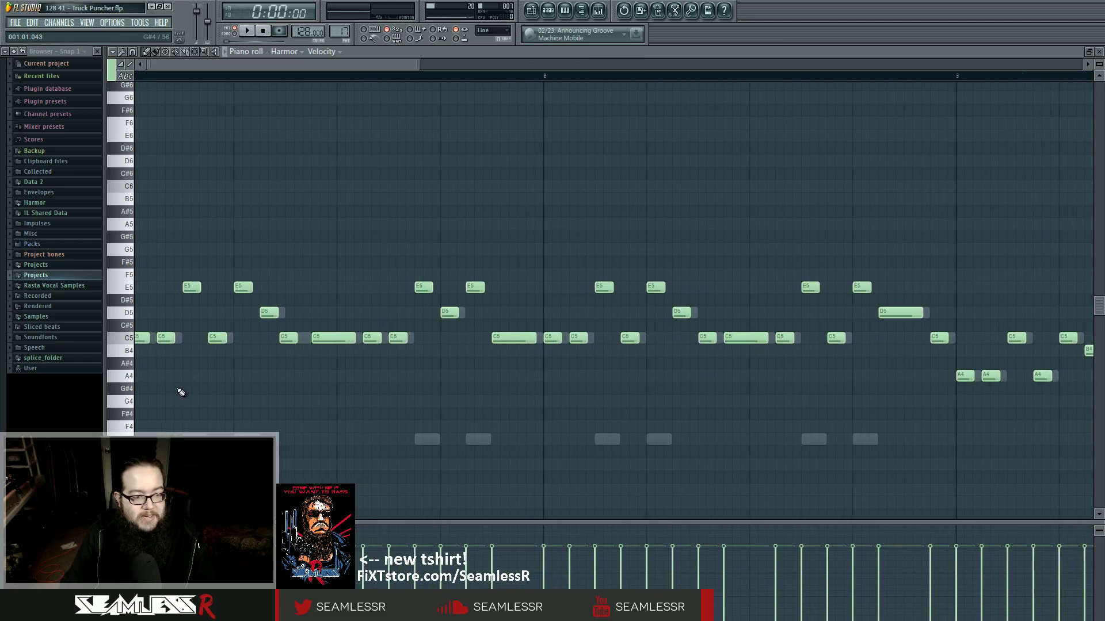
pyautogui.press('space')
pyautogui.press('space')
pyautogui.press('space')
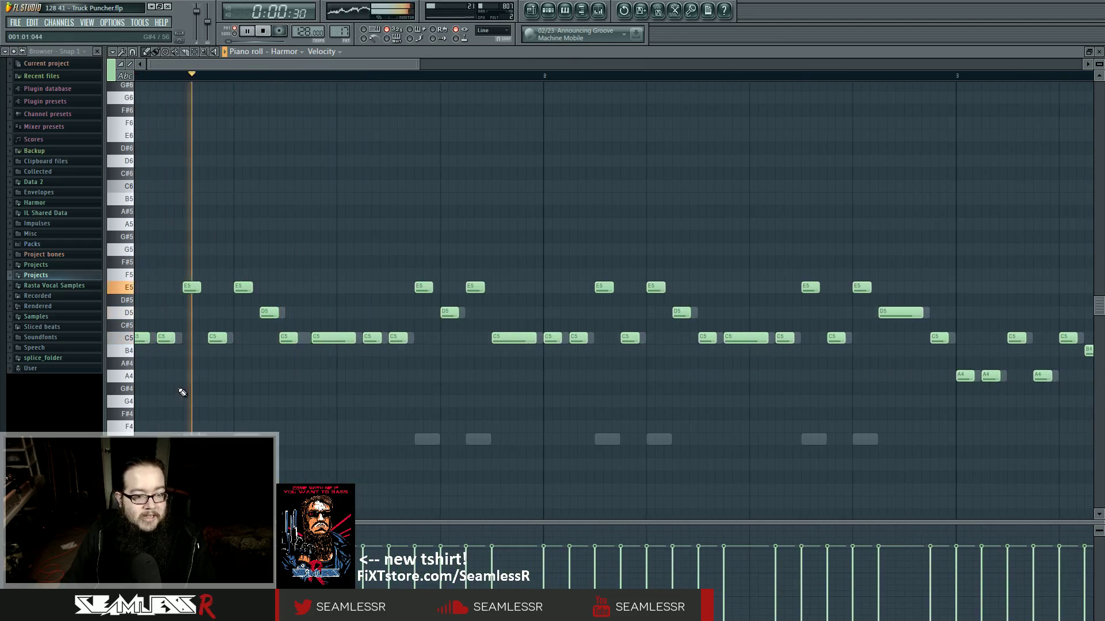
pyautogui.press('space')
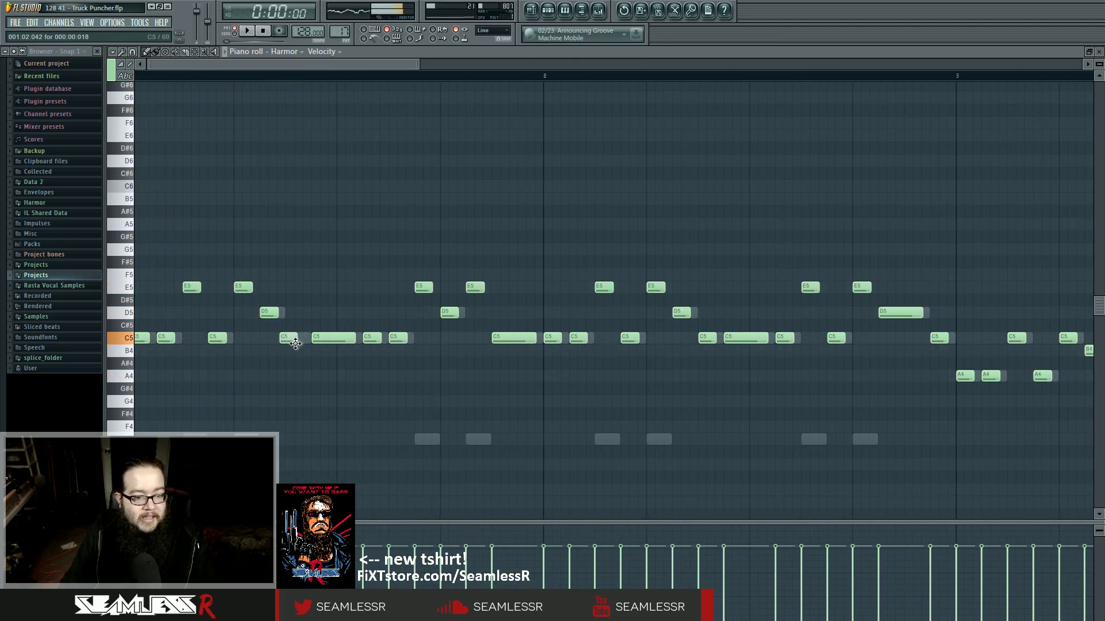
pyautogui.press('space')
# Play the playlist from the start of the Merged clips #12 section while watching Insert 43's level in the mixer.
pyautogui.press('F5')
pyautogui.click(473, 76)
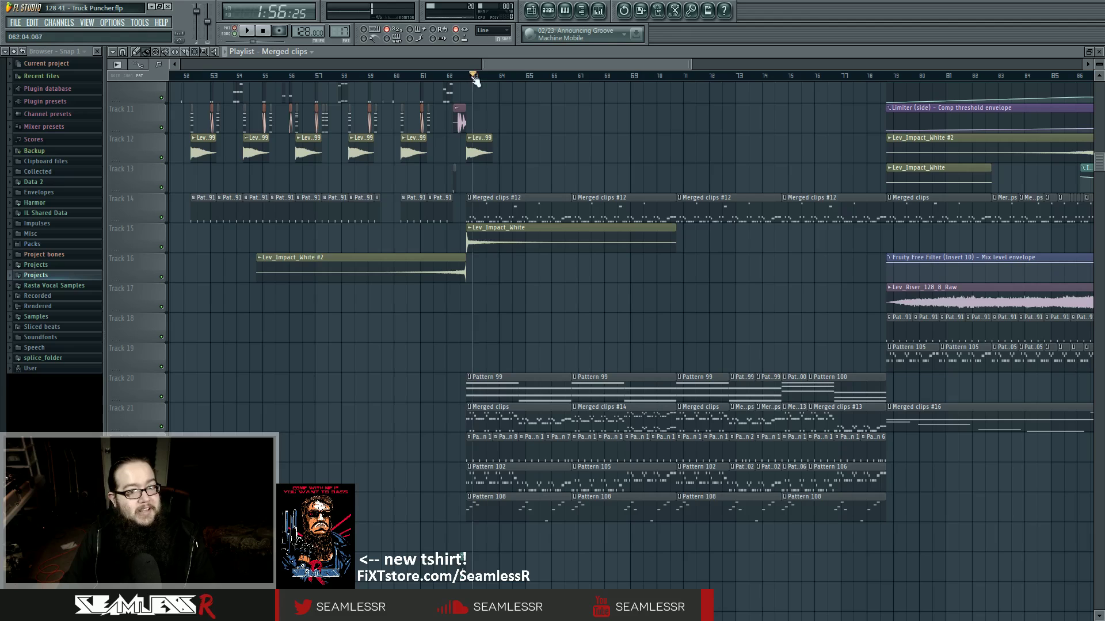
pyautogui.press('space')
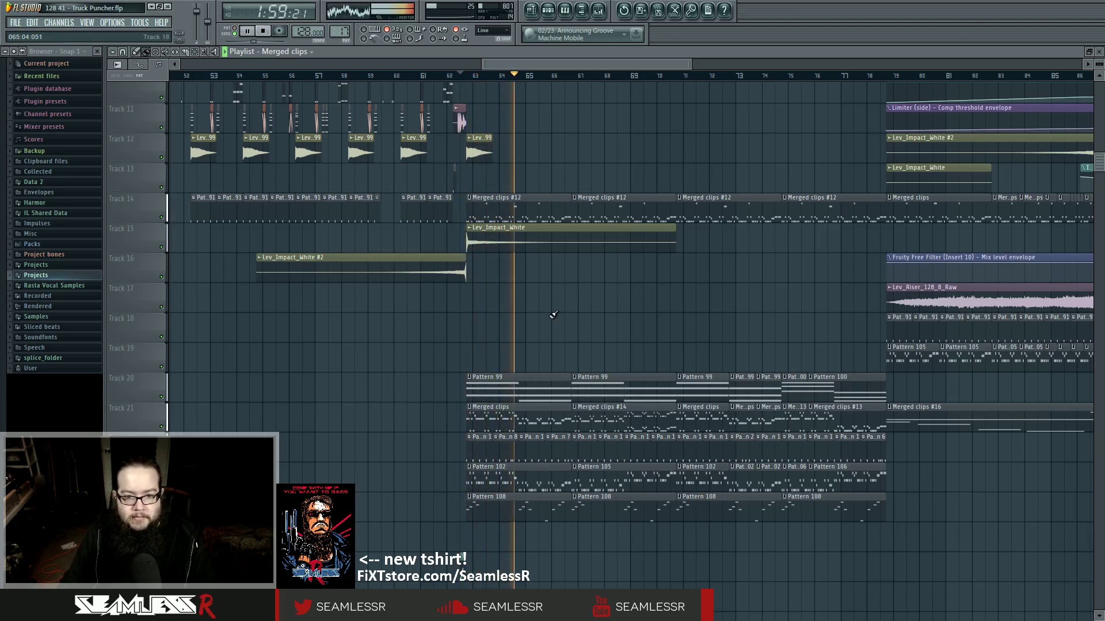
pyautogui.press('F9')
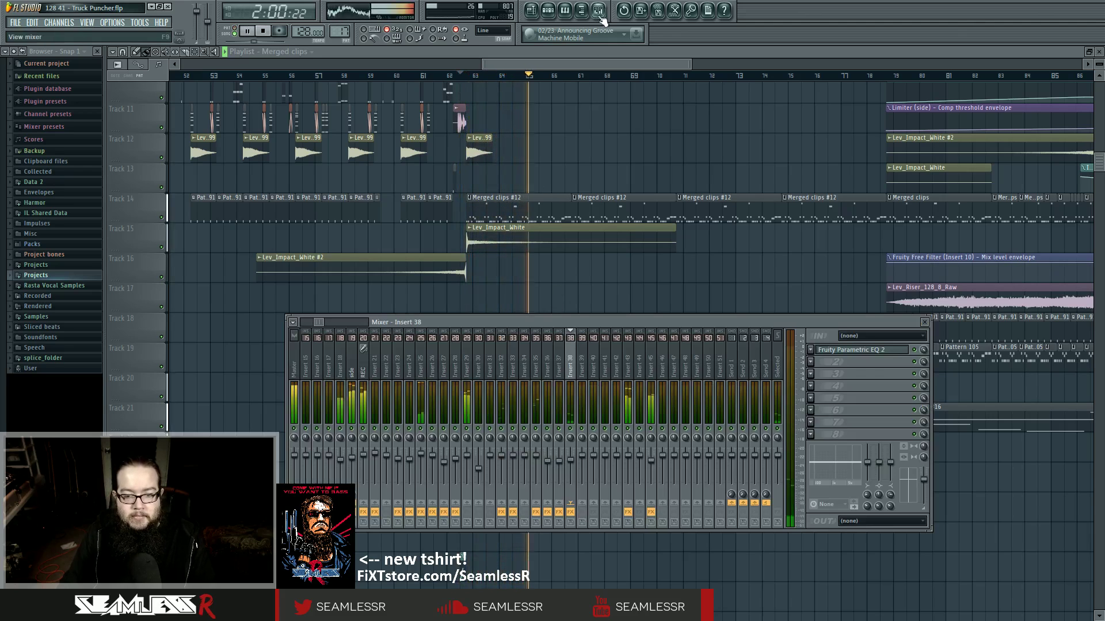
pyautogui.click(629, 424)
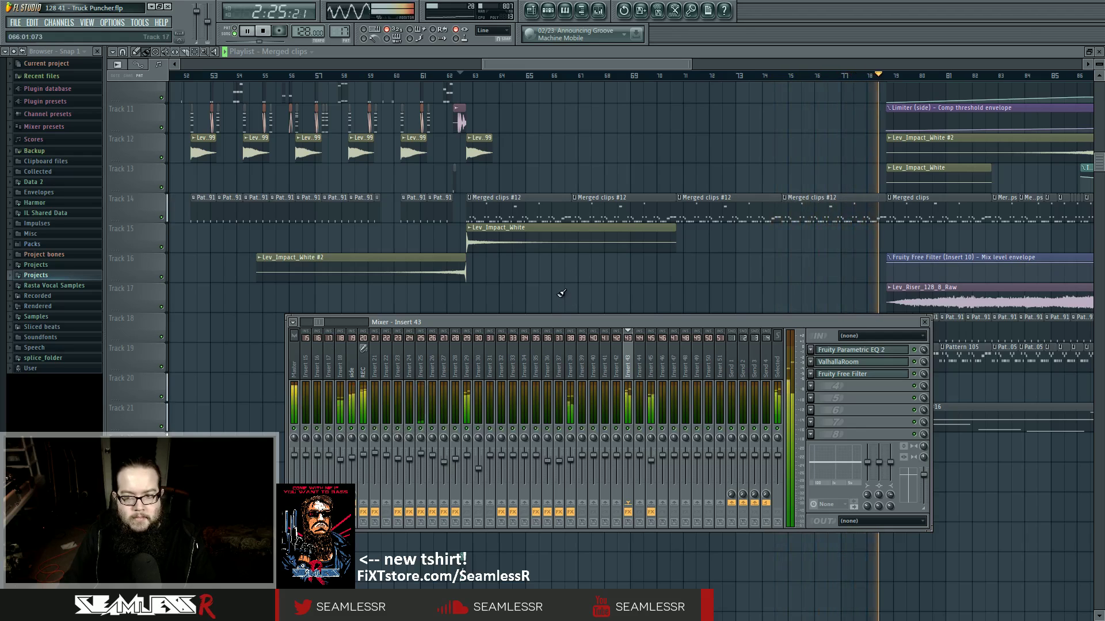
pyautogui.press('F9')
pyautogui.press('space')
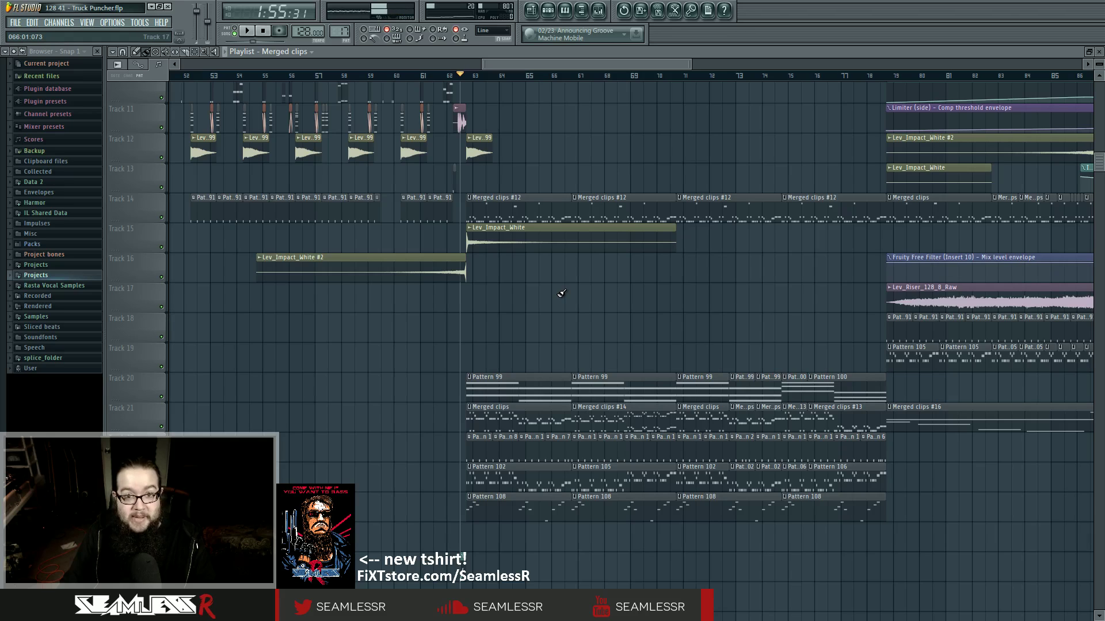
# Look at the first Merged clips notes, and open Pattern 102's Harmor #6 notes in the piano roll.
pyautogui.scroll(3, 561, 293)
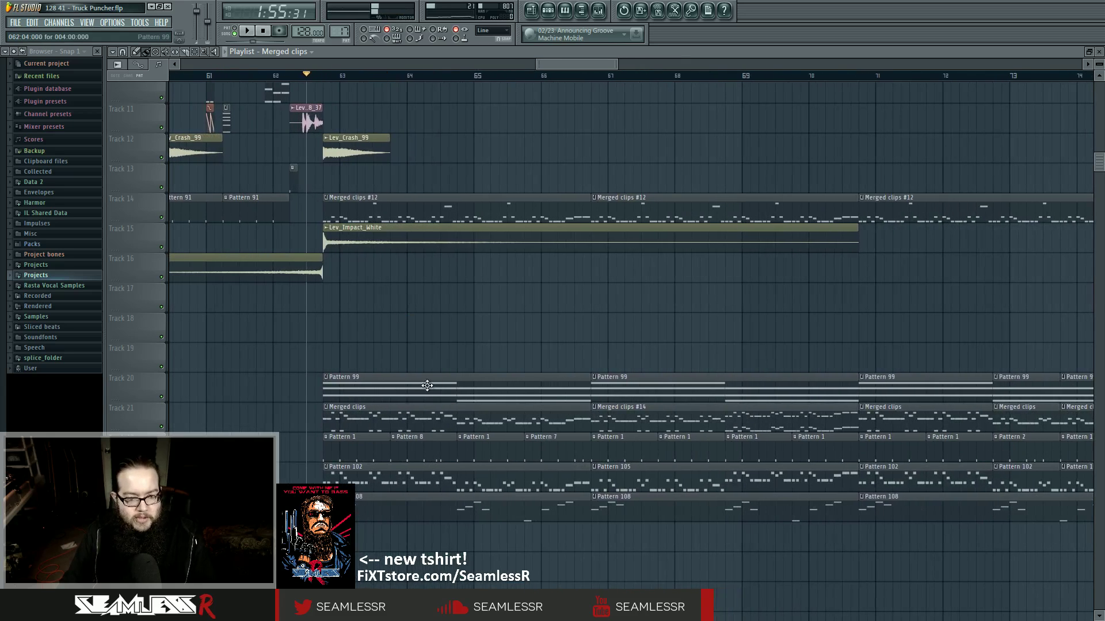
pyautogui.doubleClick(366, 420)
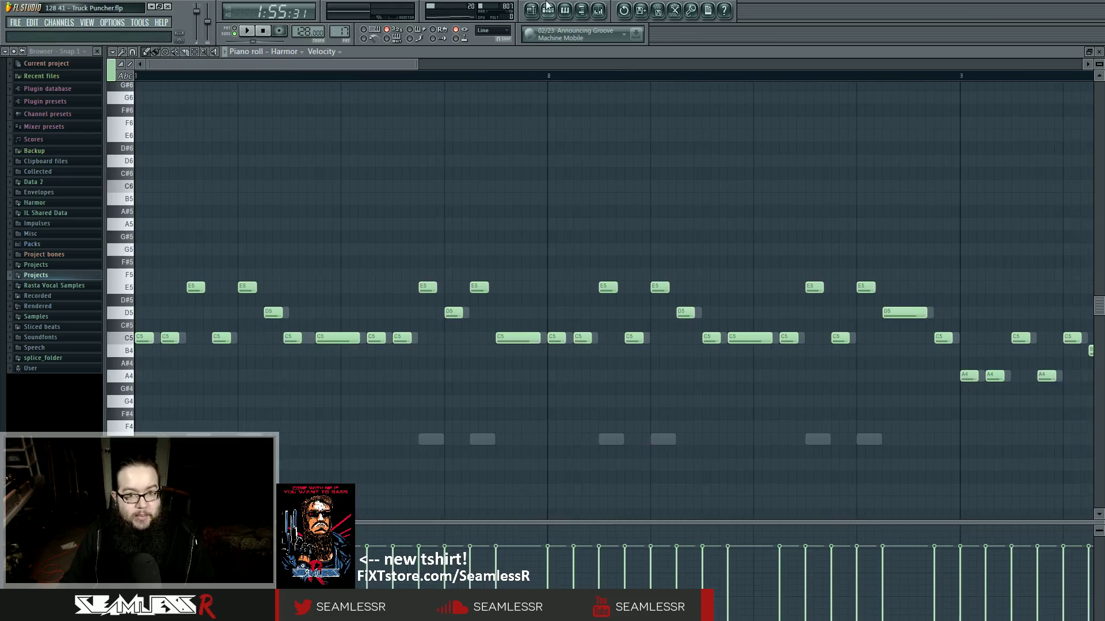
pyautogui.press('F7')
pyautogui.click(382, 473)
pyautogui.doubleClick(382, 474)
# Set Insert 43's Fruity Free Filter frequency to 5037 Hz while Pattern 102 plays.
pyautogui.click(247, 30)
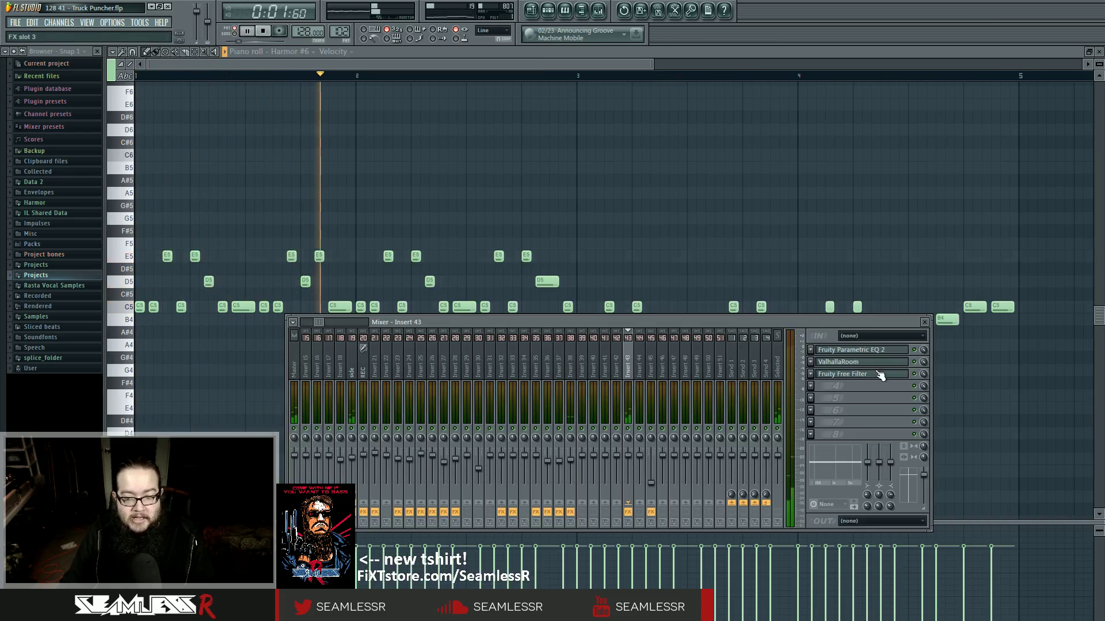
pyautogui.click(852, 374)
pyautogui.moveTo(281, 202); pyautogui.dragTo(281, 170)
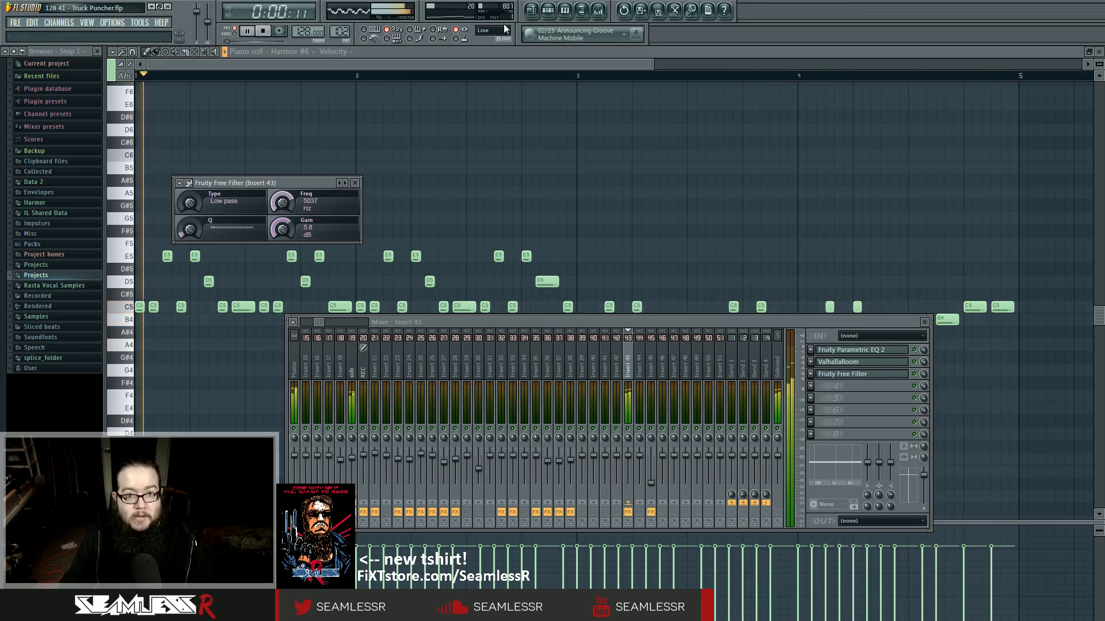
# Find the Harmor #6 channel in Pattern 102, open its synth window during playback, and stop the pattern.
pyautogui.press('F6')
pyautogui.scroll(-15, 471, 494)
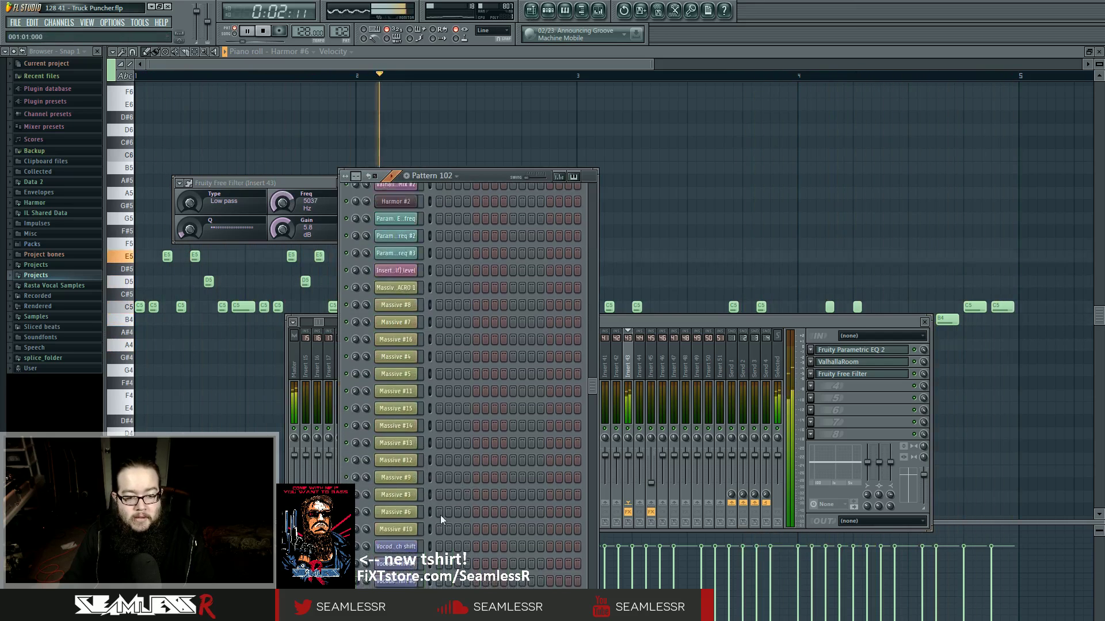
pyautogui.scroll(-2, 471, 506)
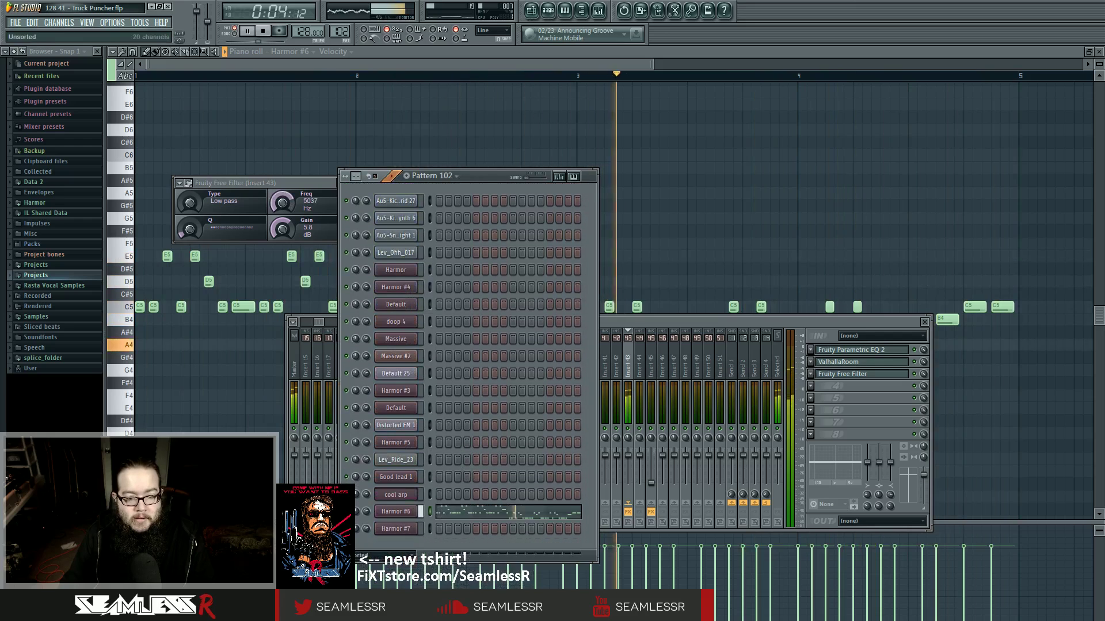
pyautogui.click(396, 511)
pyautogui.moveTo(436, 136); pyautogui.dragTo(586, 140)
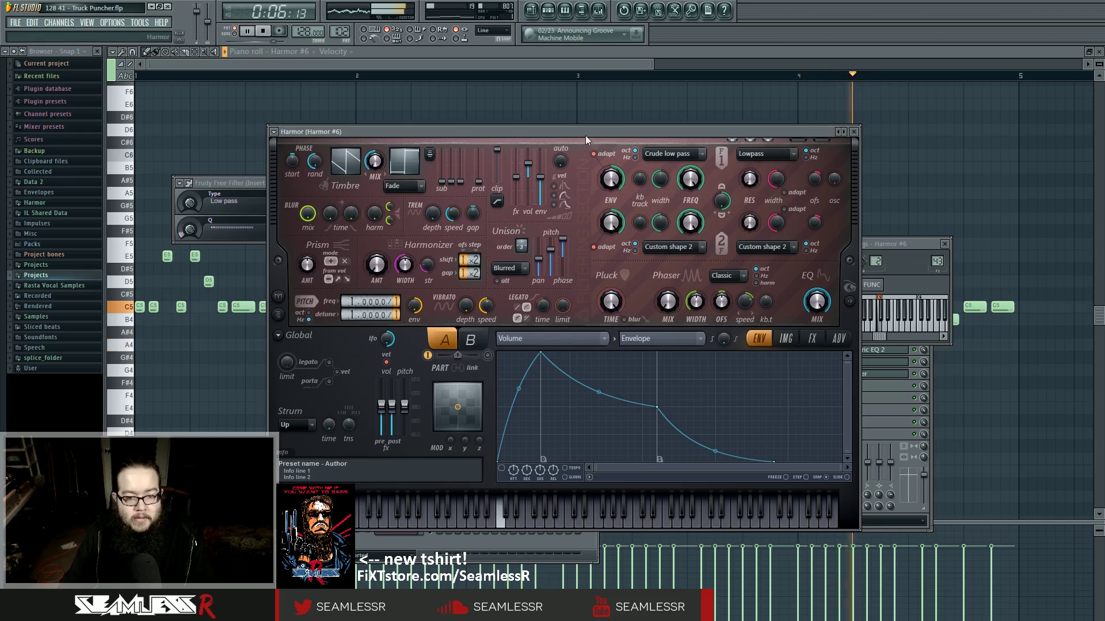
pyautogui.press('space')
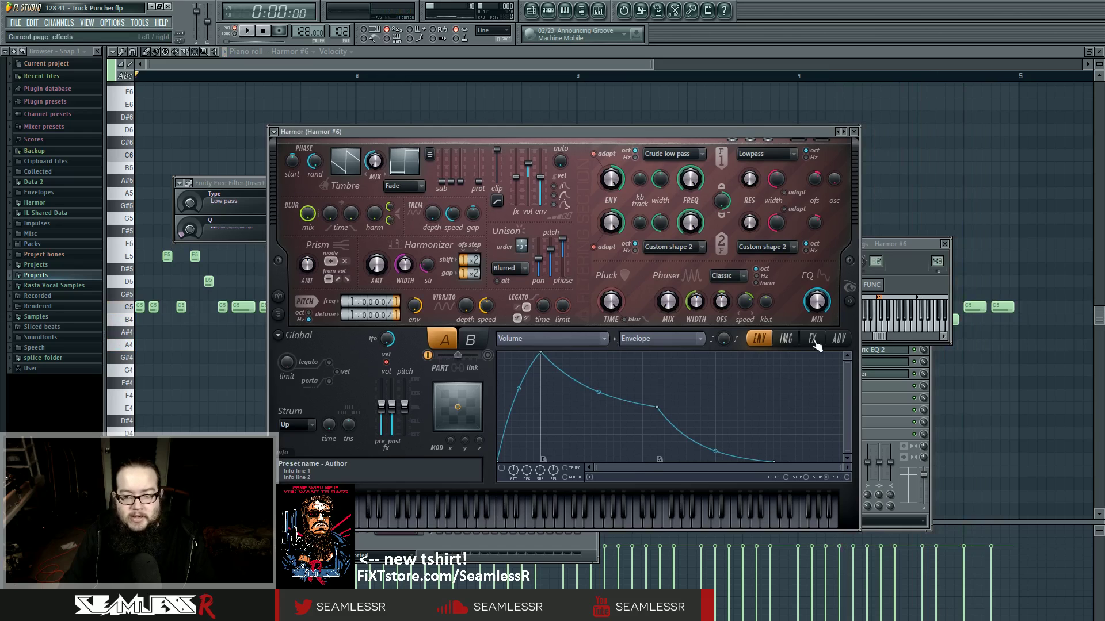
# Inspect Harmor #6's advanced, image and envelope pages and envelope targets, and audition a note.
pyautogui.click(839, 339)
pyautogui.click(785, 339)
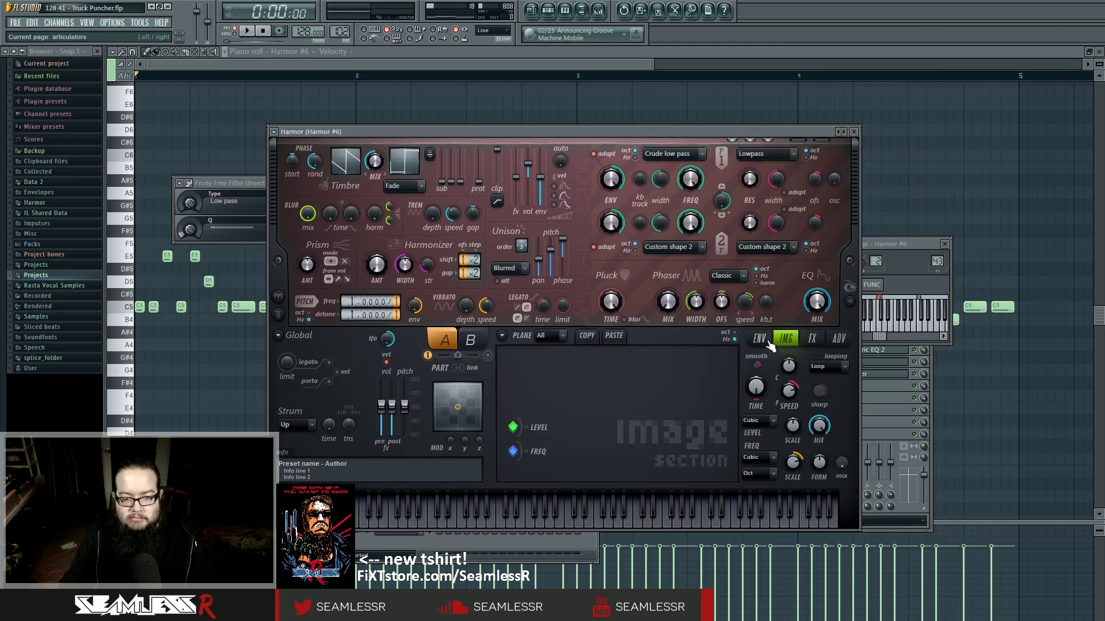
pyautogui.click(759, 339)
pyautogui.click(592, 342)
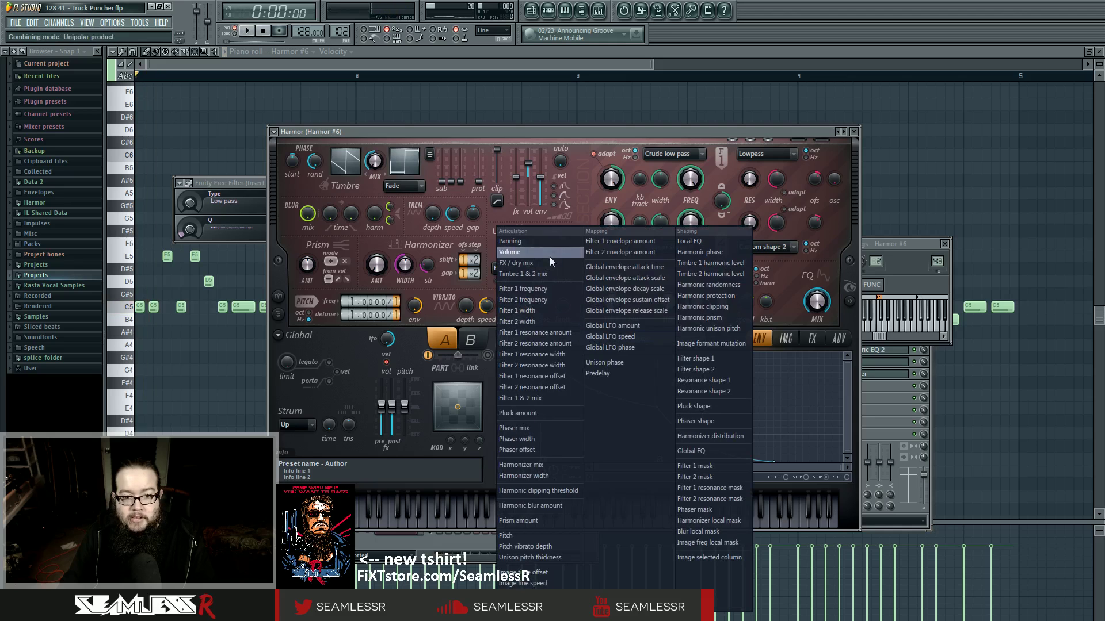
pyautogui.press('space')
pyautogui.press('space')
pyautogui.click(899, 327)
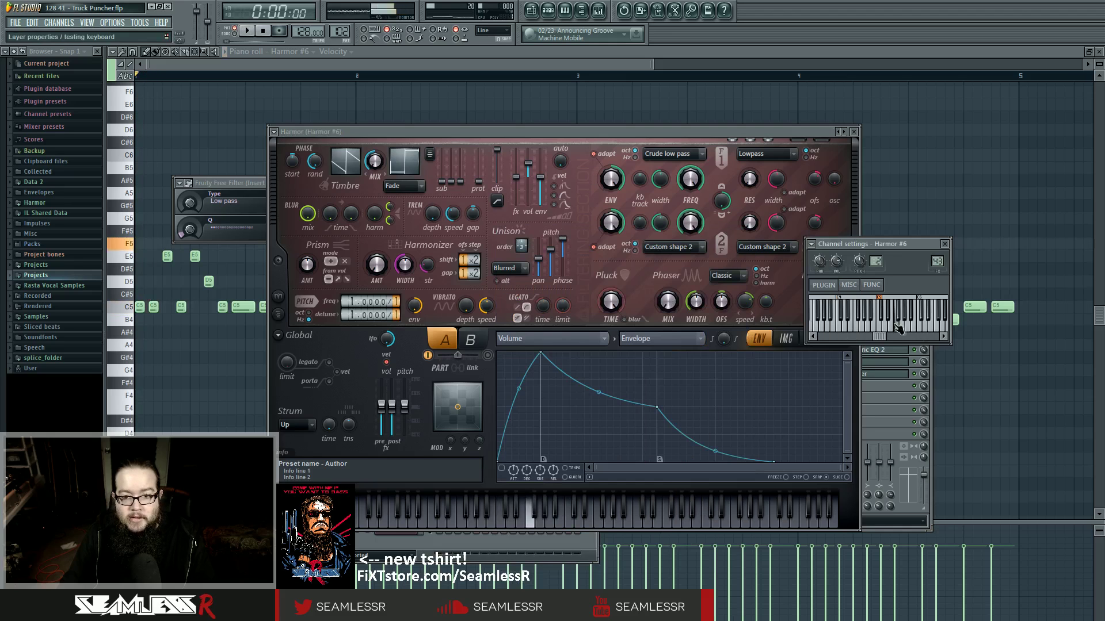
# Examine Insert 43's ValhallaRoom reverb settings during playback, and return to the Harmor #6 window.
pyautogui.doubleClick(937, 261)
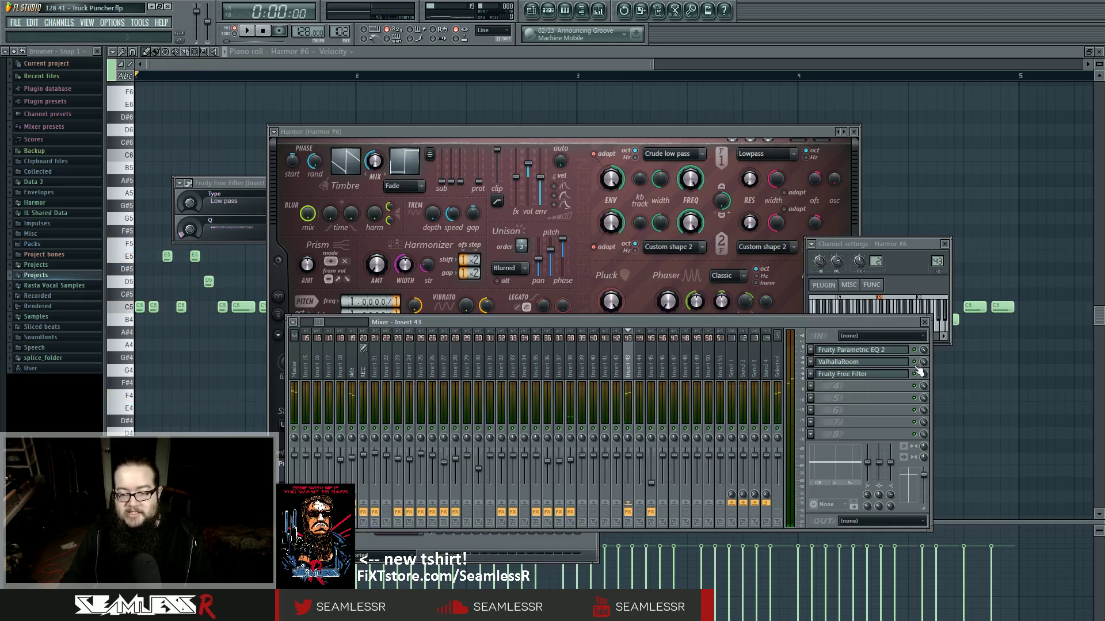
pyautogui.click(856, 362)
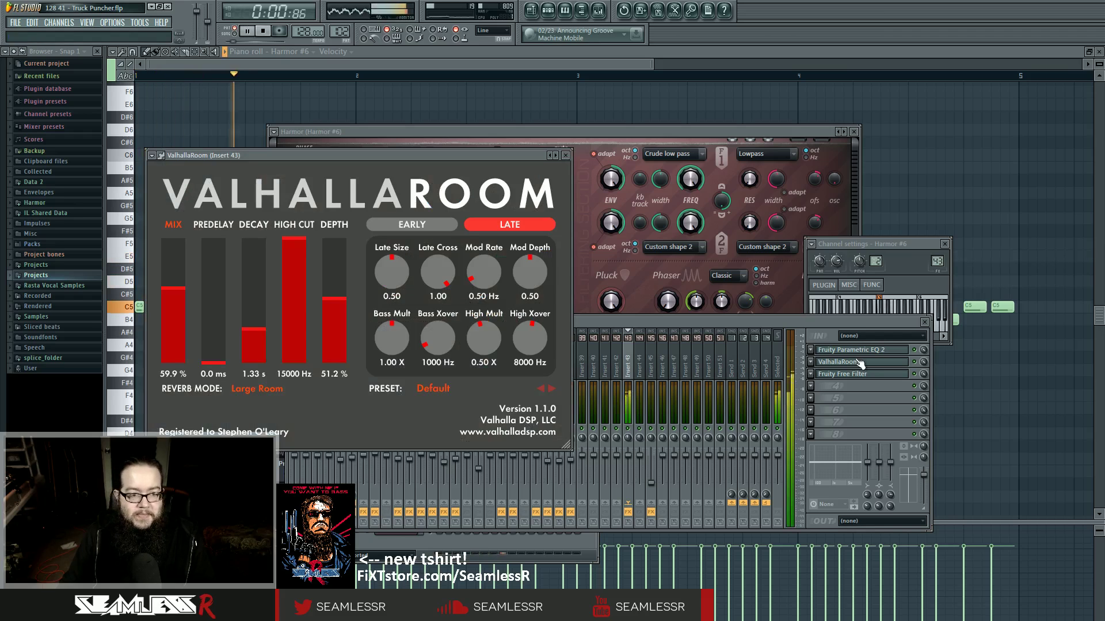
pyautogui.click(521, 131)
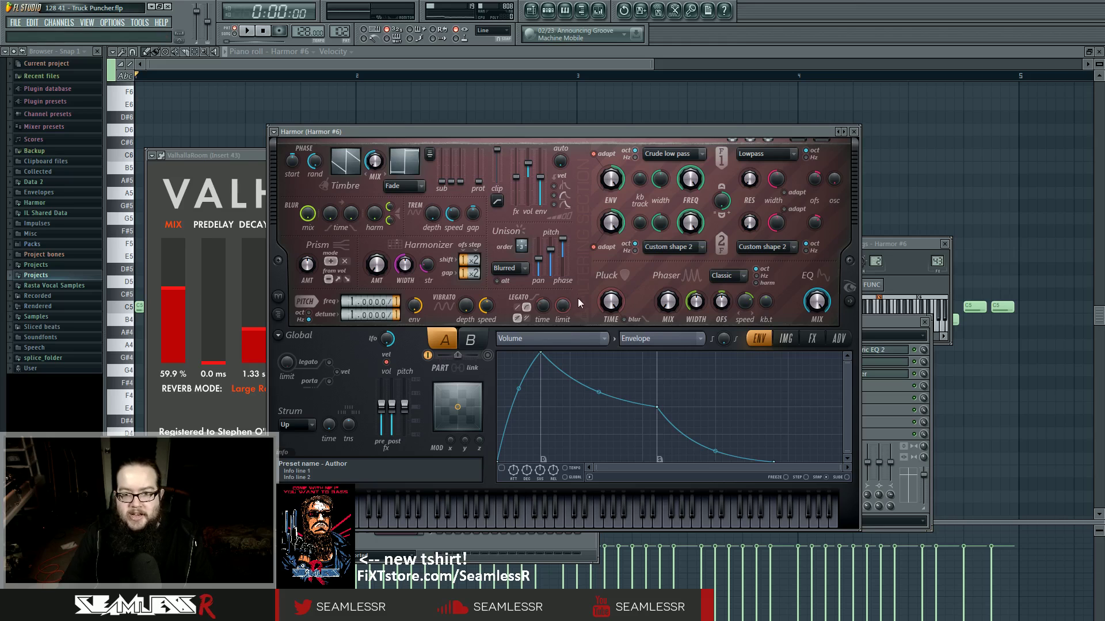
# Browse Harmor #6's articulation target list and show its built-in effects.
pyautogui.click(561, 336)
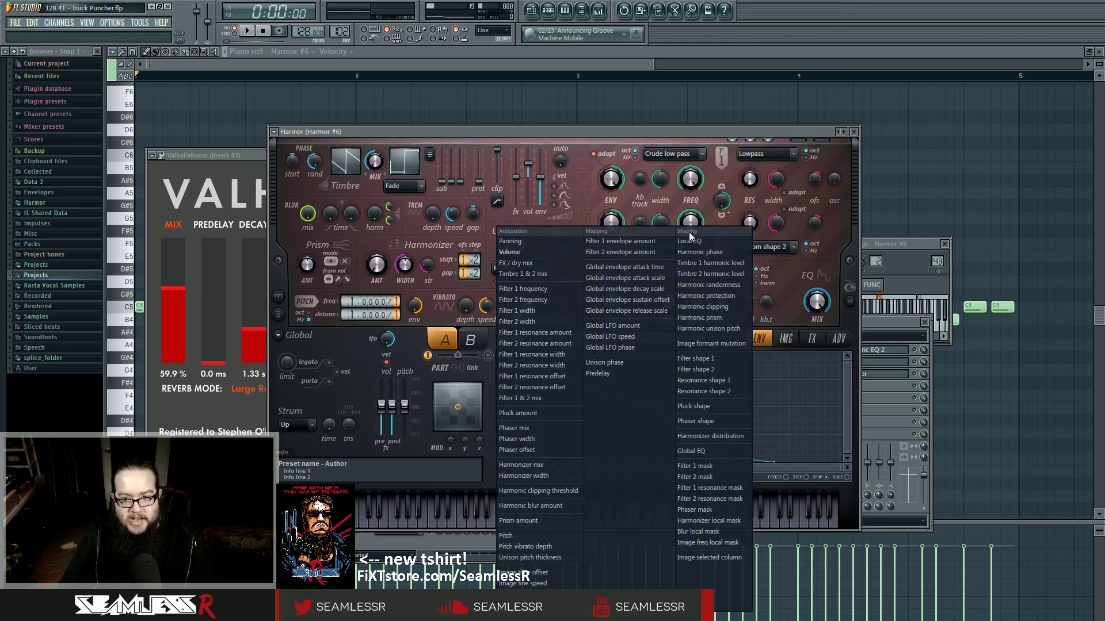
pyautogui.click(589, 132)
pyautogui.click(811, 339)
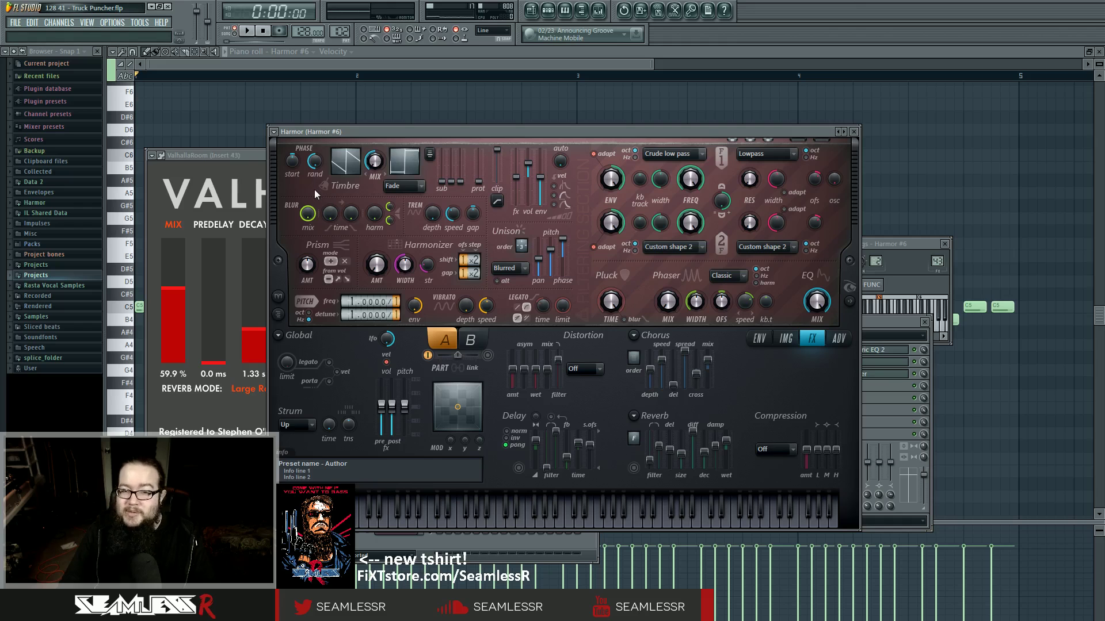
# Add a new Harmor channel, set its distortion type to Log, and close its window.
pyautogui.click(59, 23)
pyautogui.moveTo(64, 35)
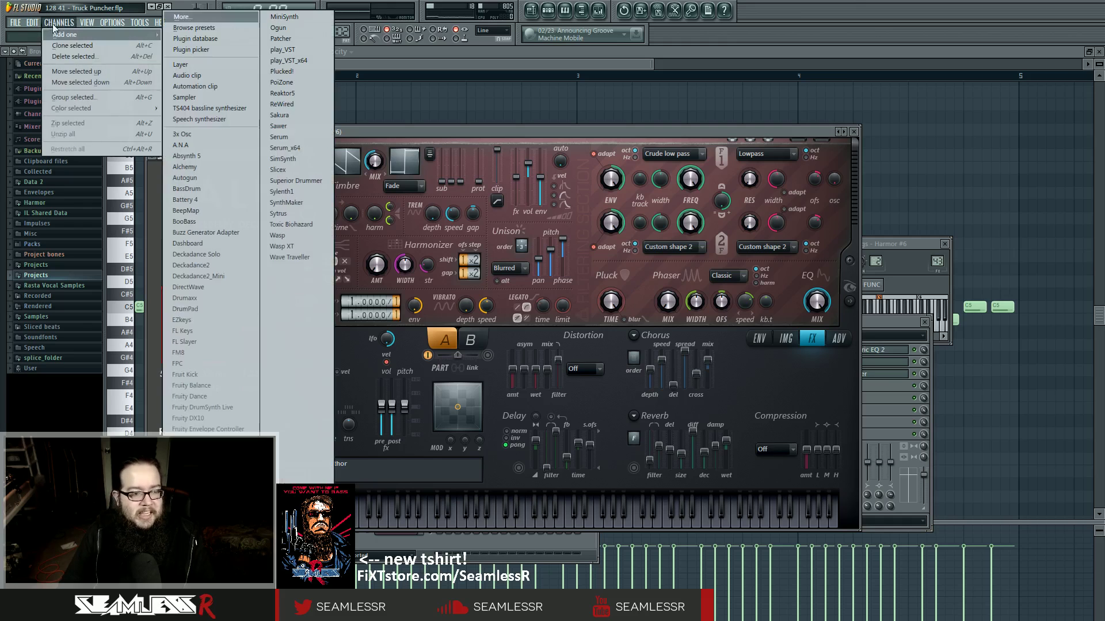
pyautogui.click(199, 515)
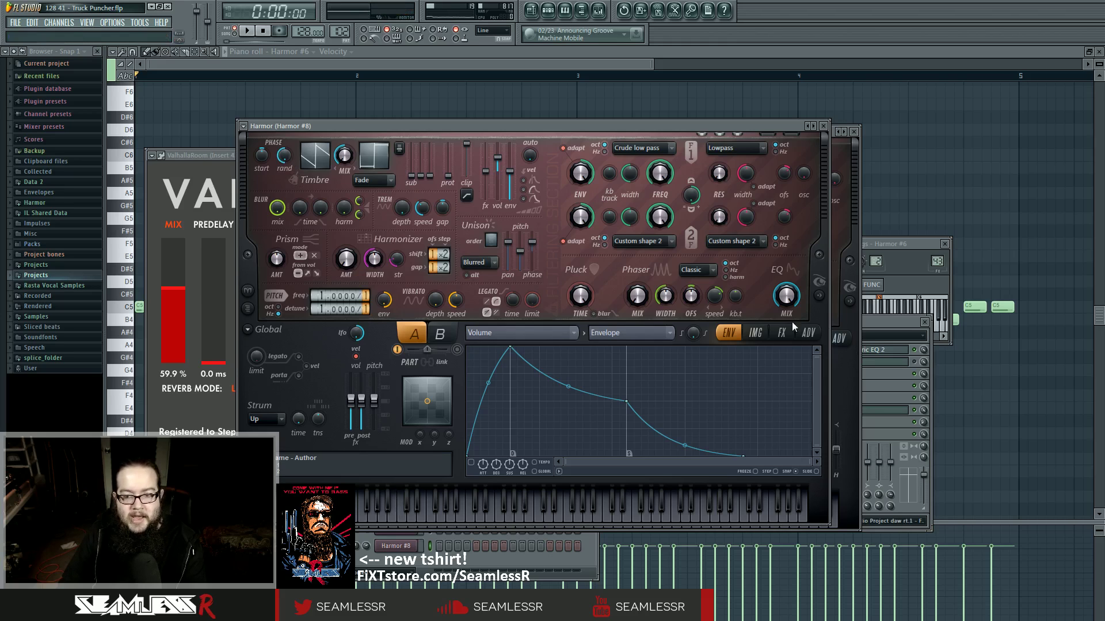
pyautogui.click(782, 332)
pyautogui.click(554, 363)
pyautogui.click(550, 392)
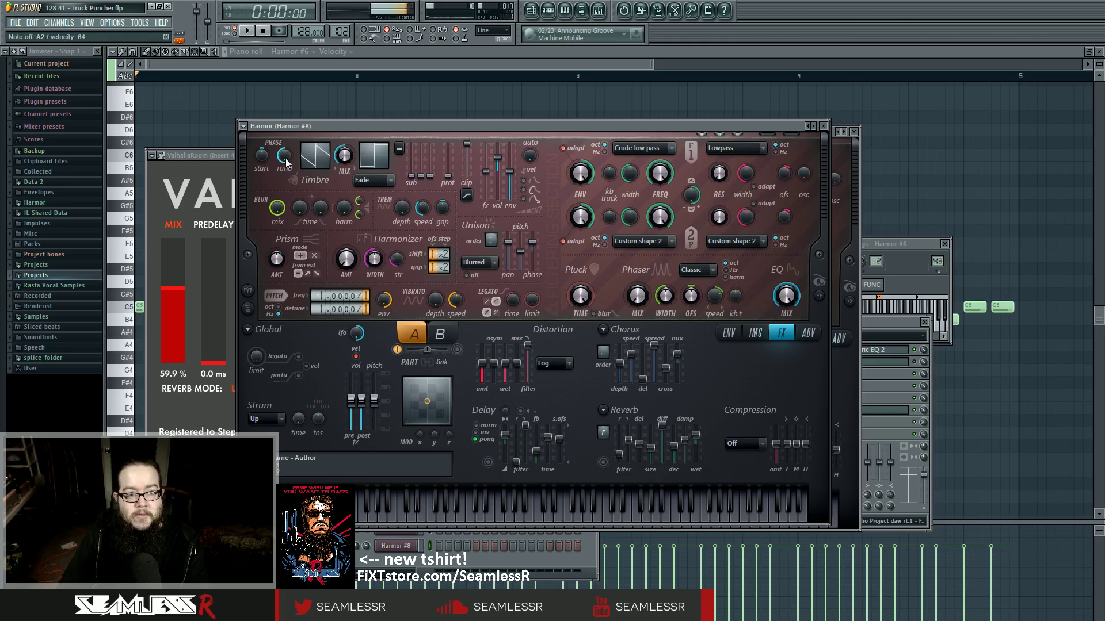
pyautogui.click(822, 125)
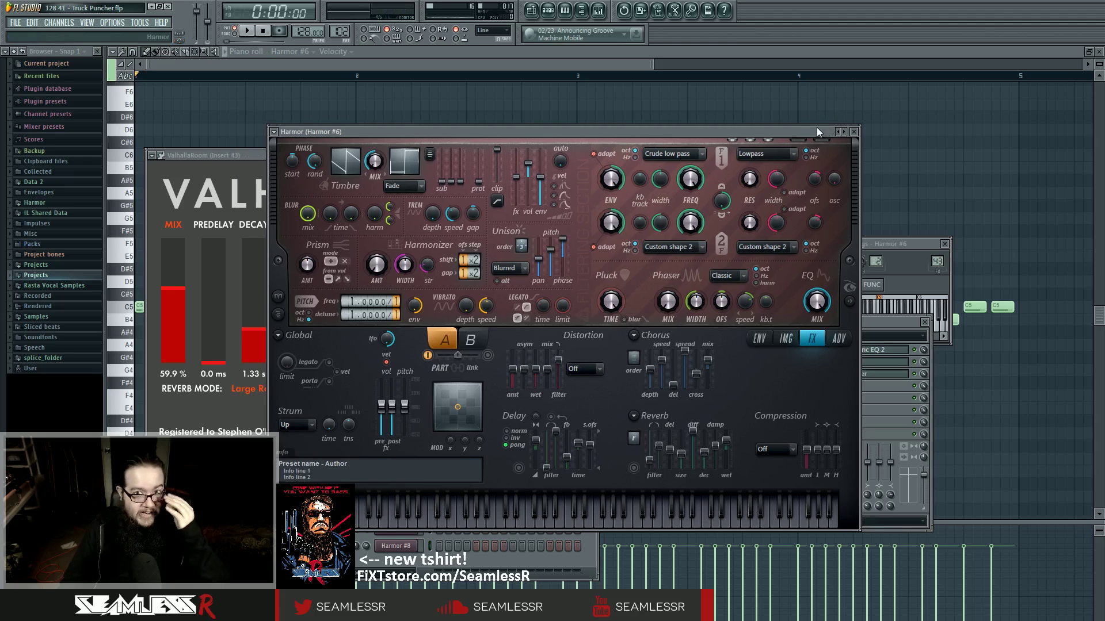
# Look at Pattern 108's Harmor #7 notes, and check in the playlist and mixer which insert it plays through.
pyautogui.click(535, 13)
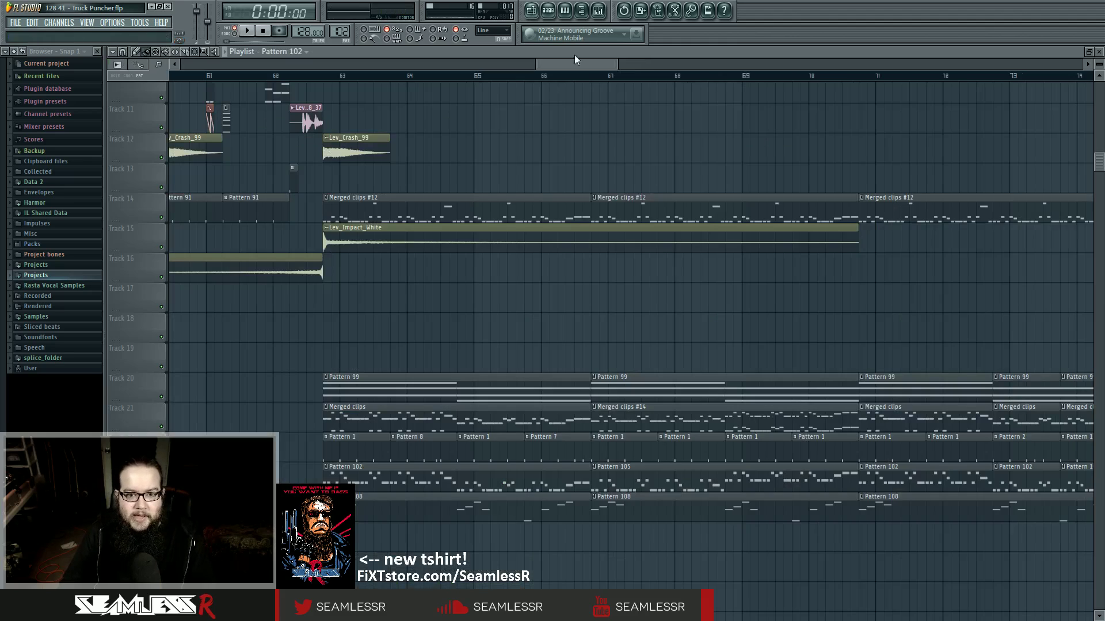
pyautogui.doubleClick(444, 451)
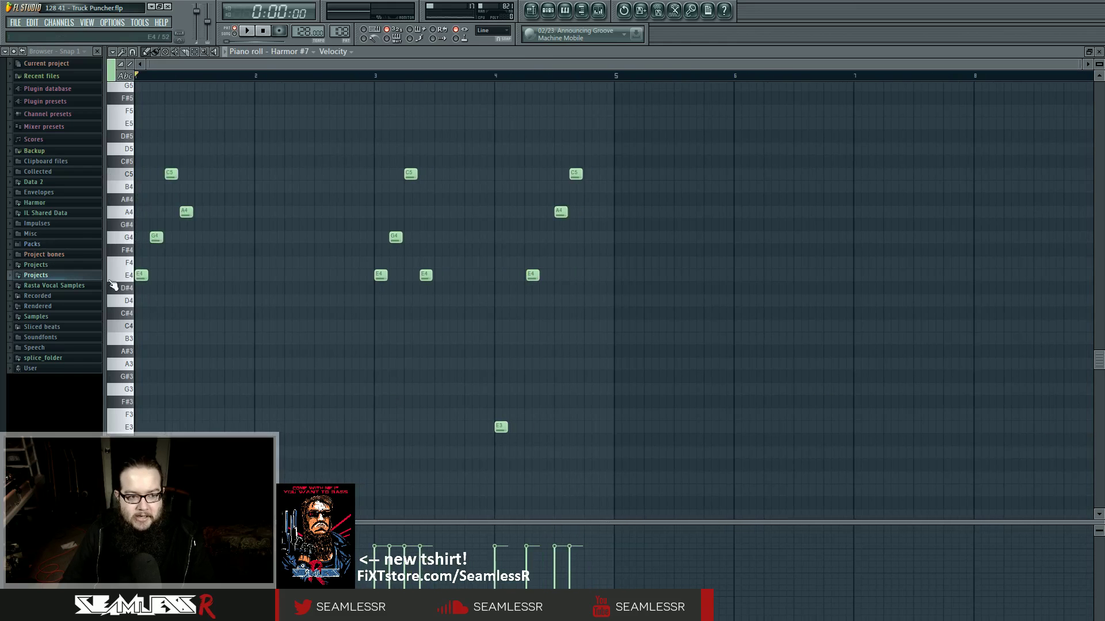
pyautogui.click(598, 11)
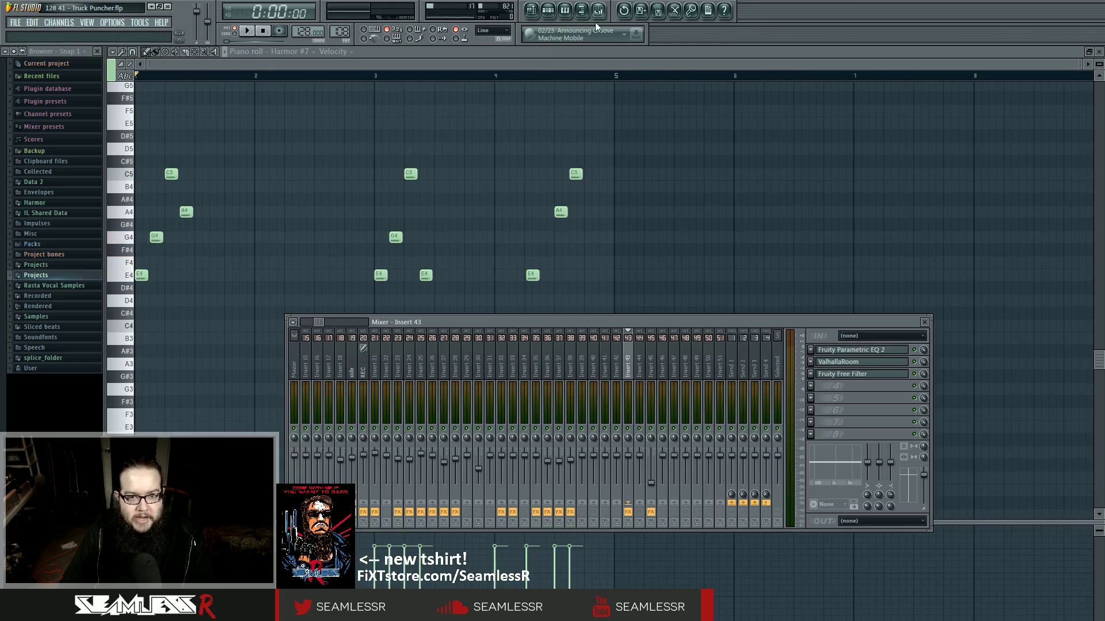
pyautogui.click(531, 10)
pyautogui.click(598, 11)
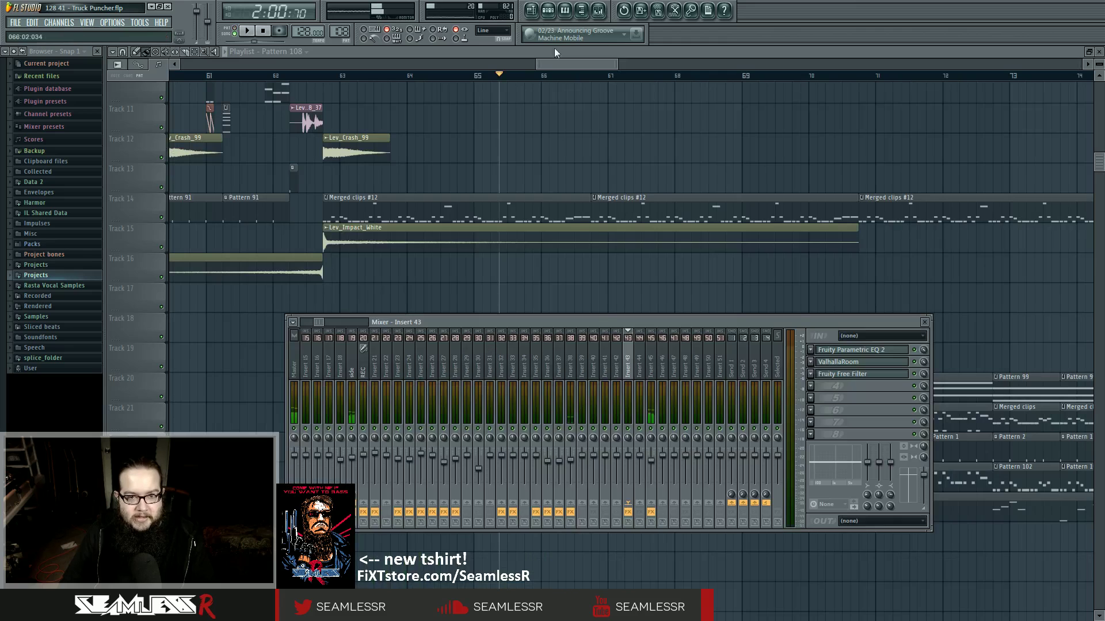
pyautogui.click(547, 10)
# Zoom in on the opening Harmor #7 notes and audition E4, A4, C5 and G4.
pyautogui.click(458, 530)
pyautogui.click(128, 275)
pyautogui.click(127, 212)
pyautogui.click(128, 174)
pyautogui.click(128, 237)
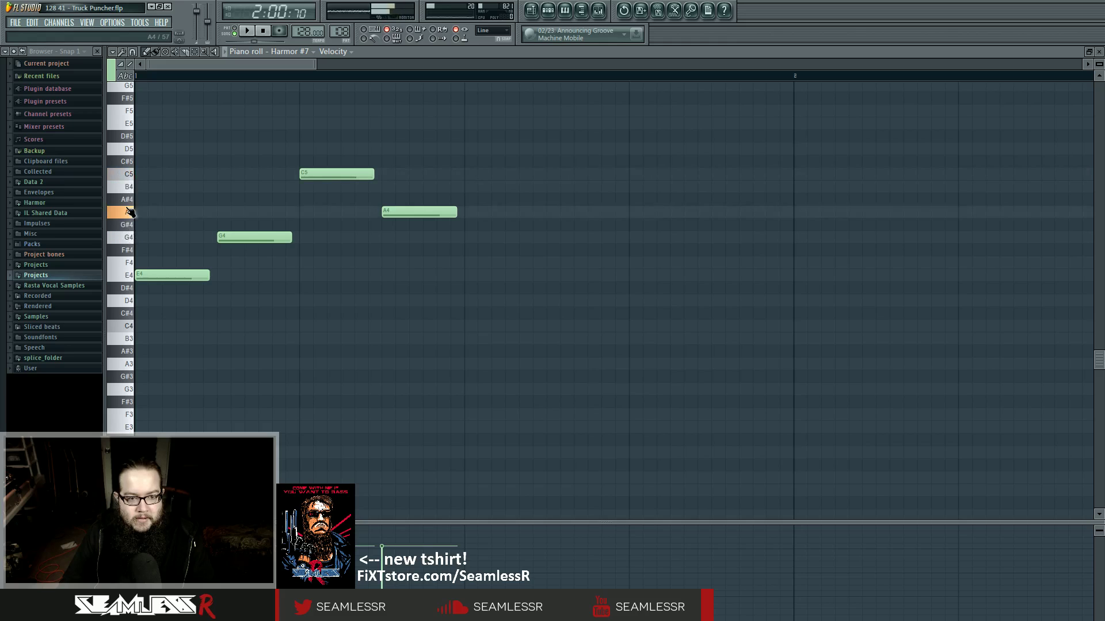
# Inspect Insert 45's ValhallaShimmer effect and briefly play Pattern 108 through it.
pyautogui.click(597, 14)
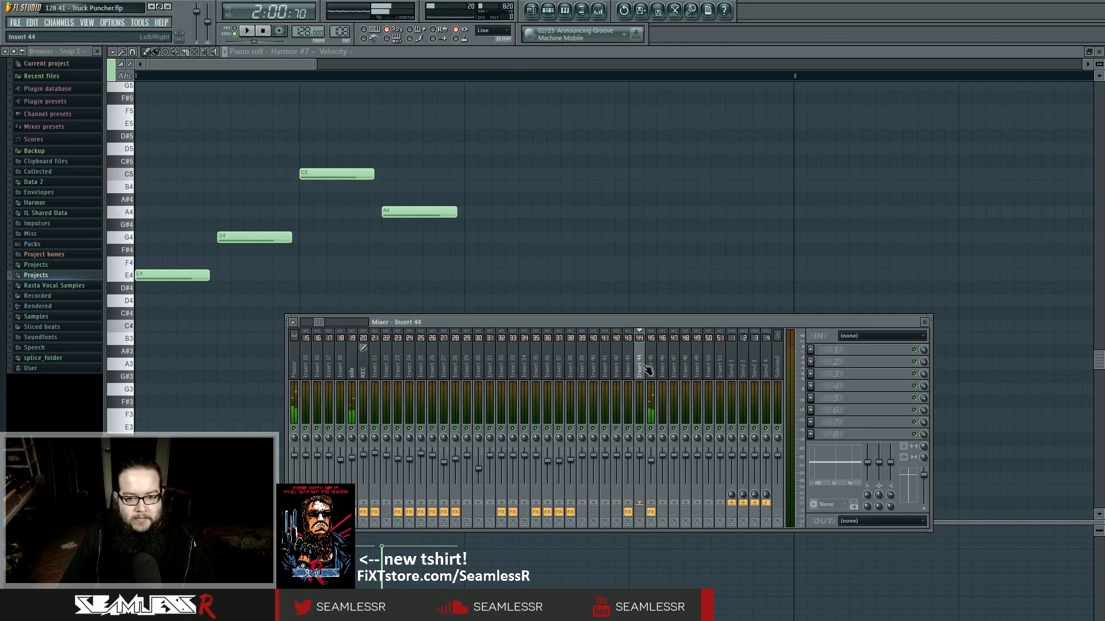
pyautogui.click(886, 364)
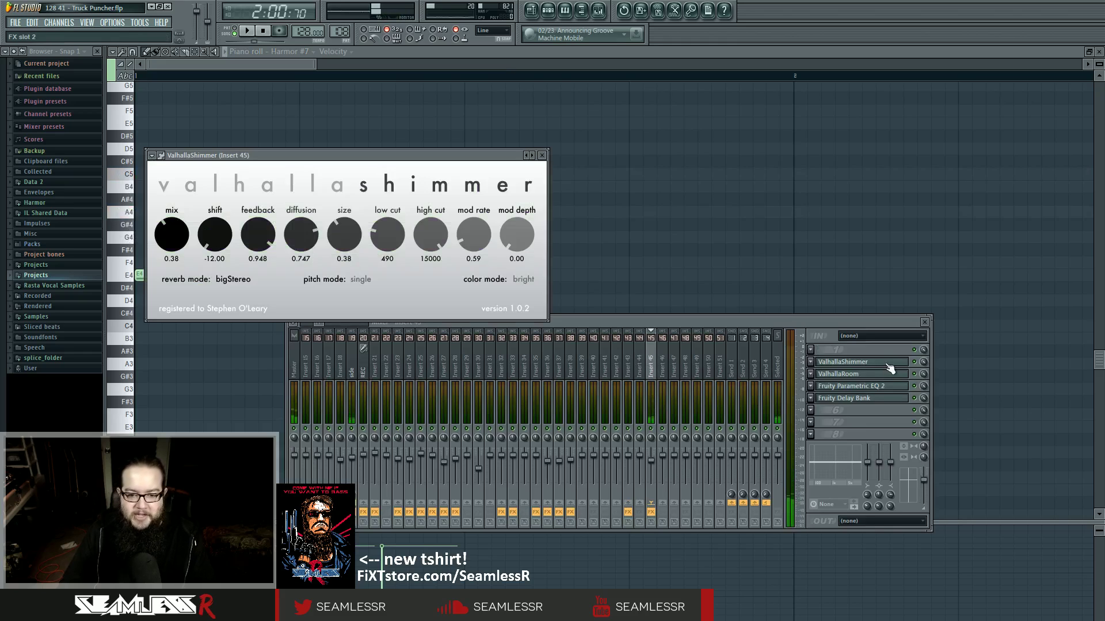
pyautogui.click(247, 31)
pyautogui.click(264, 32)
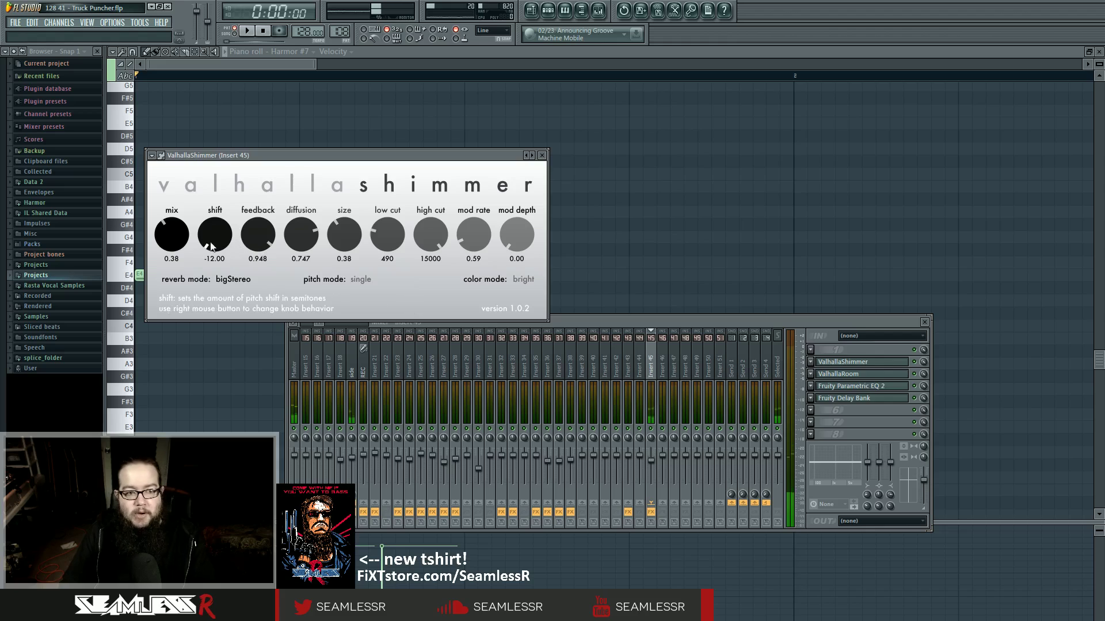
# Try ValhallaShimmer's pitch shift at 12.00 and return it to -12.00 to compare the sound.
pyautogui.moveTo(221, 251); pyautogui.dragTo(259, 93)
pyautogui.press('space')
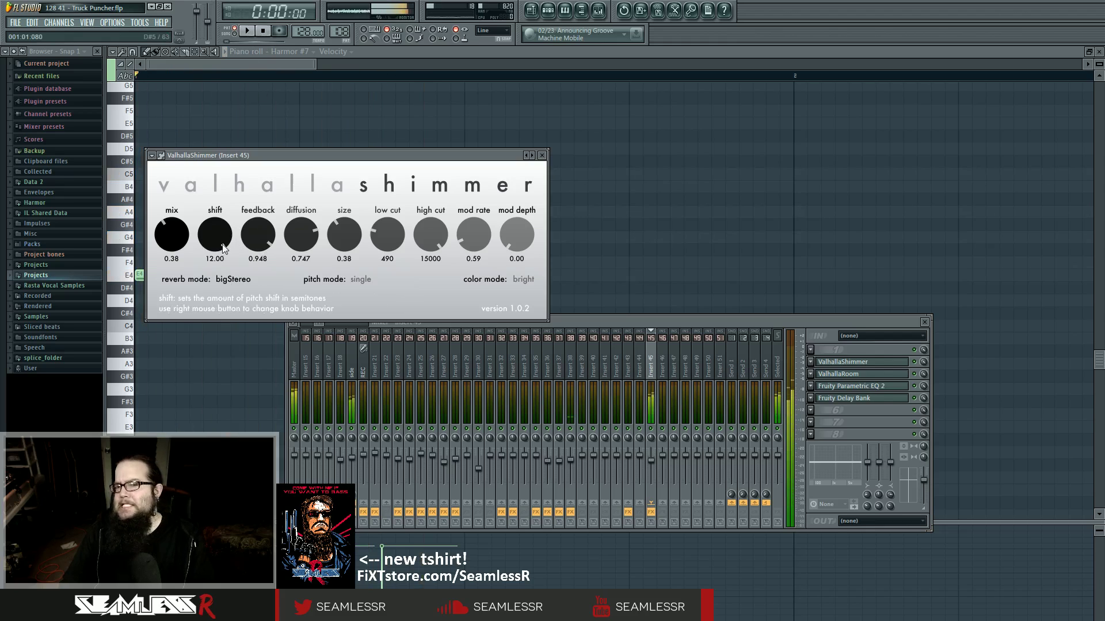
pyautogui.moveTo(223, 247); pyautogui.dragTo(224, 403)
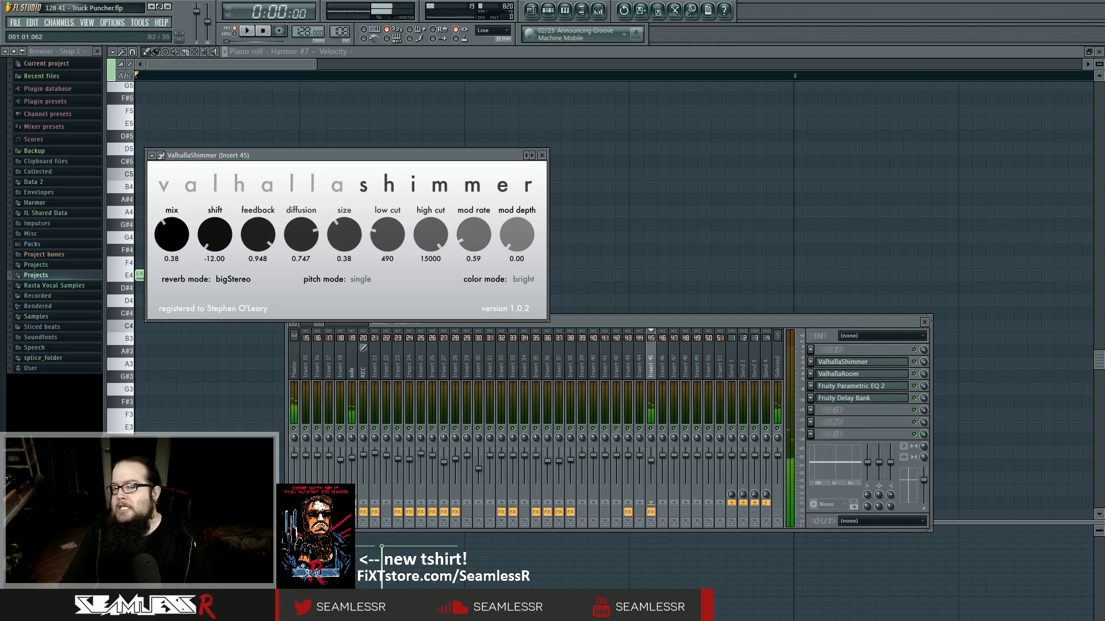
# Stop playback and inspect the Fruity Parametric EQ 2 and Fruity Delay Bank effects on Insert 45.
pyautogui.press('space')
pyautogui.click(263, 33)
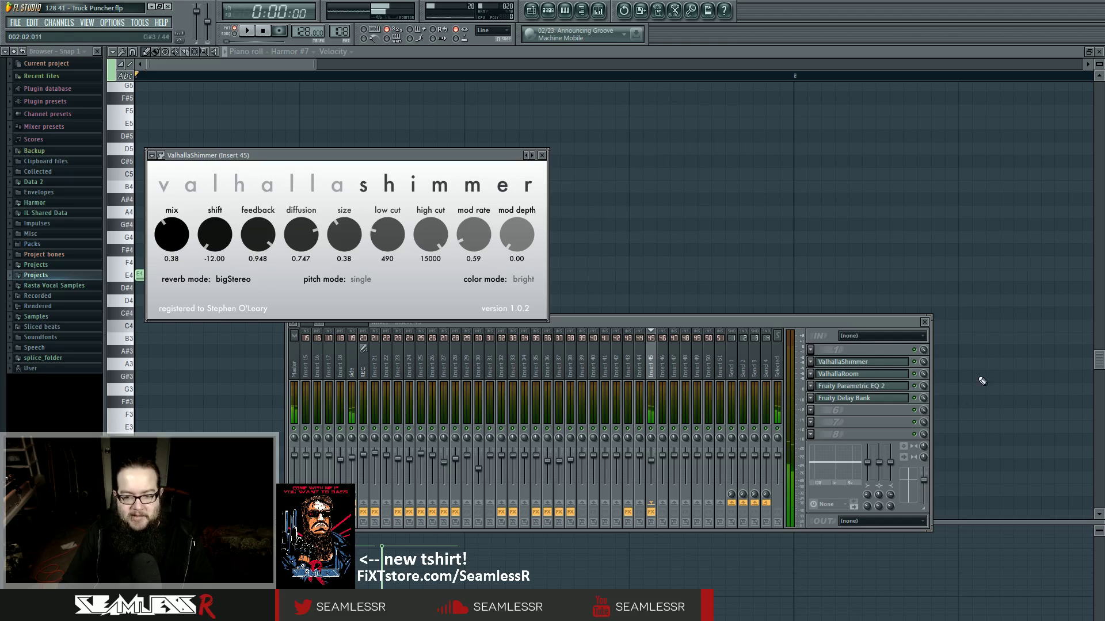
pyautogui.click(871, 388)
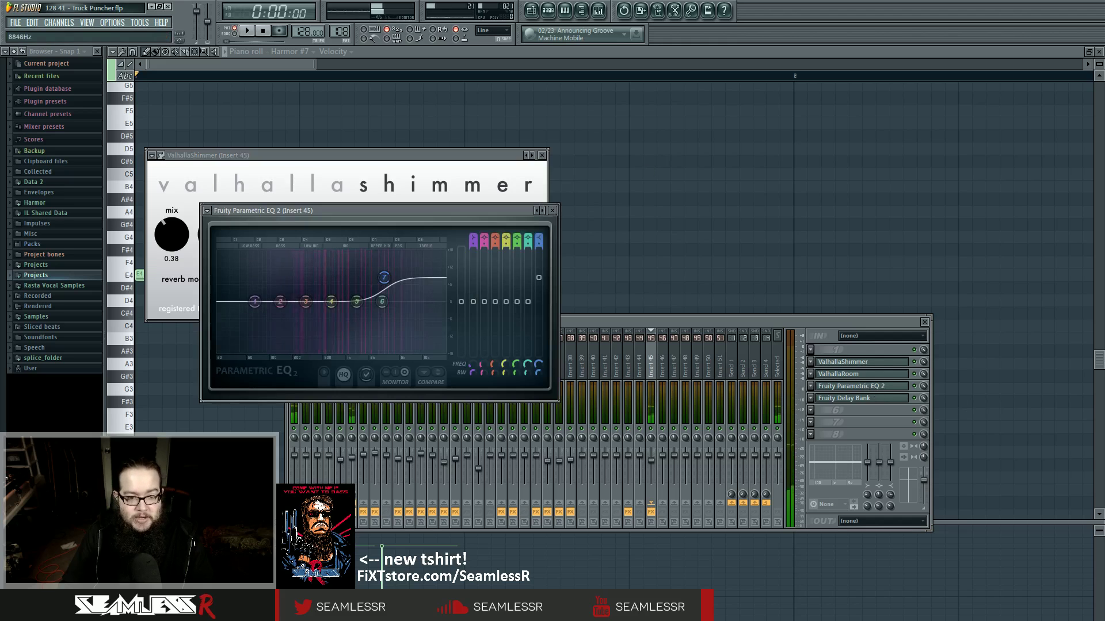
pyautogui.click(852, 398)
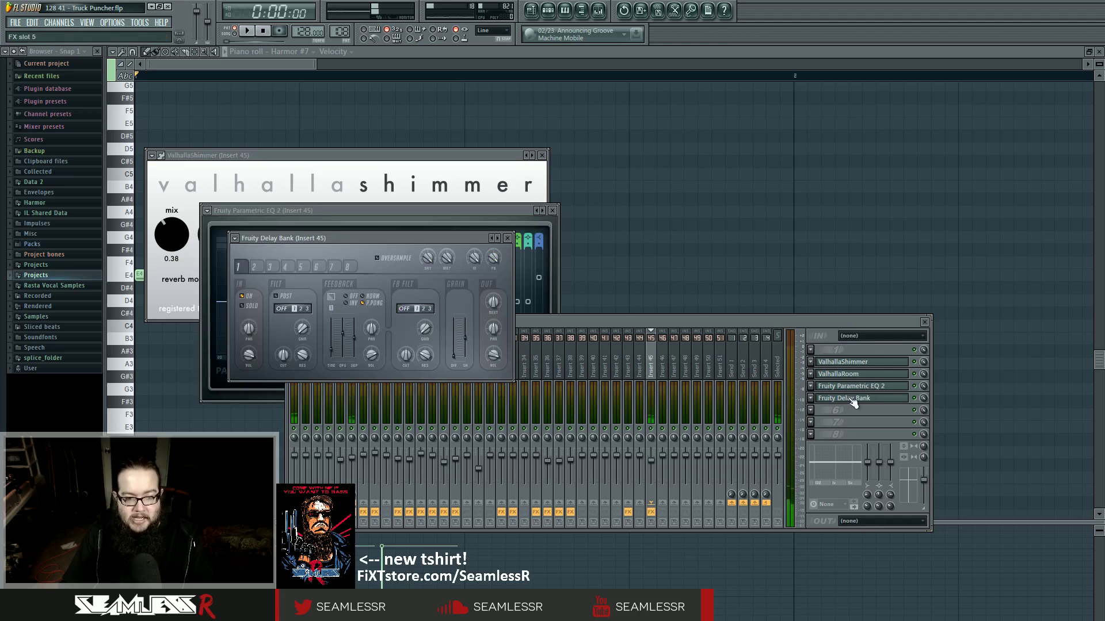
pyautogui.click(853, 398)
# Return to the playlist and play the melodic section from just before the first Merged clips #12.
pyautogui.click(531, 10)
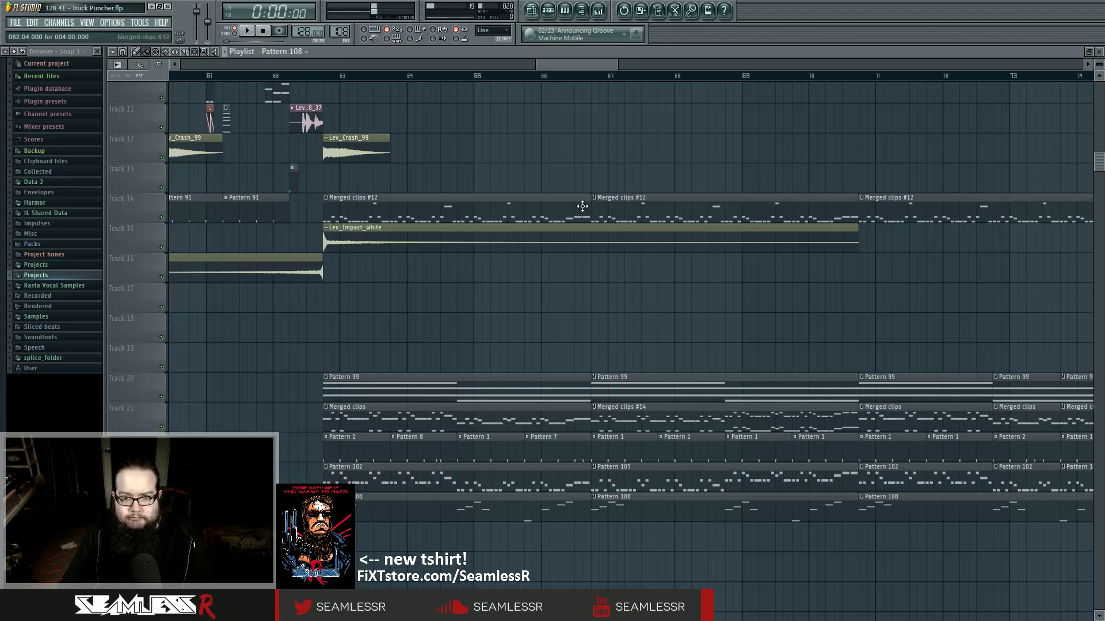
pyautogui.scroll(-5, 574, 316)
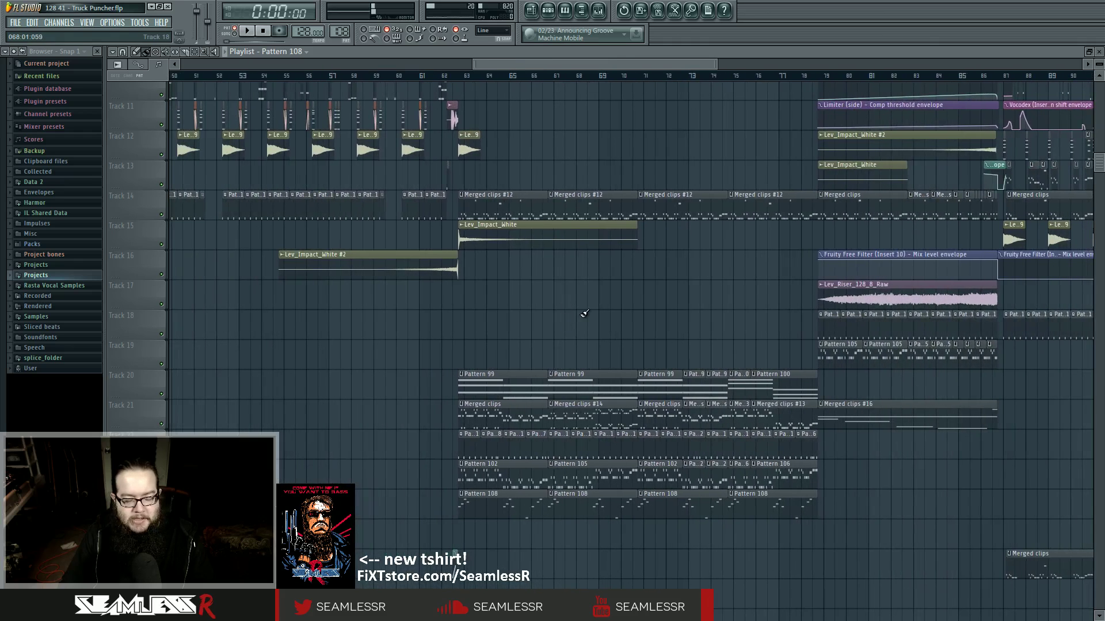
pyautogui.moveTo(554, 323); pyautogui.dragTo(509, 335)
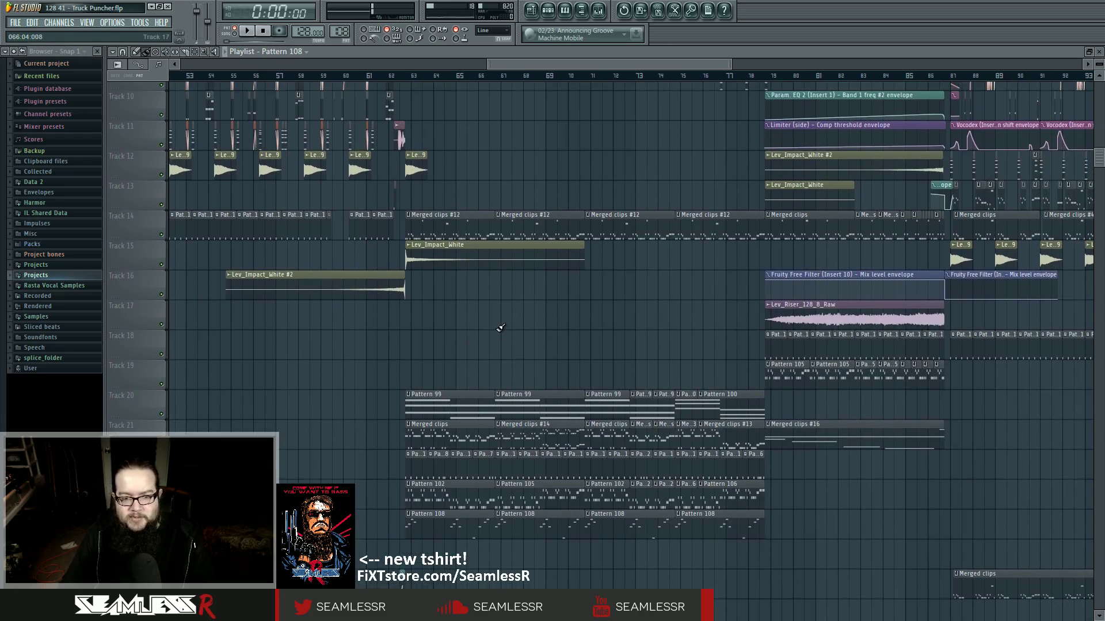
pyautogui.click(412, 77)
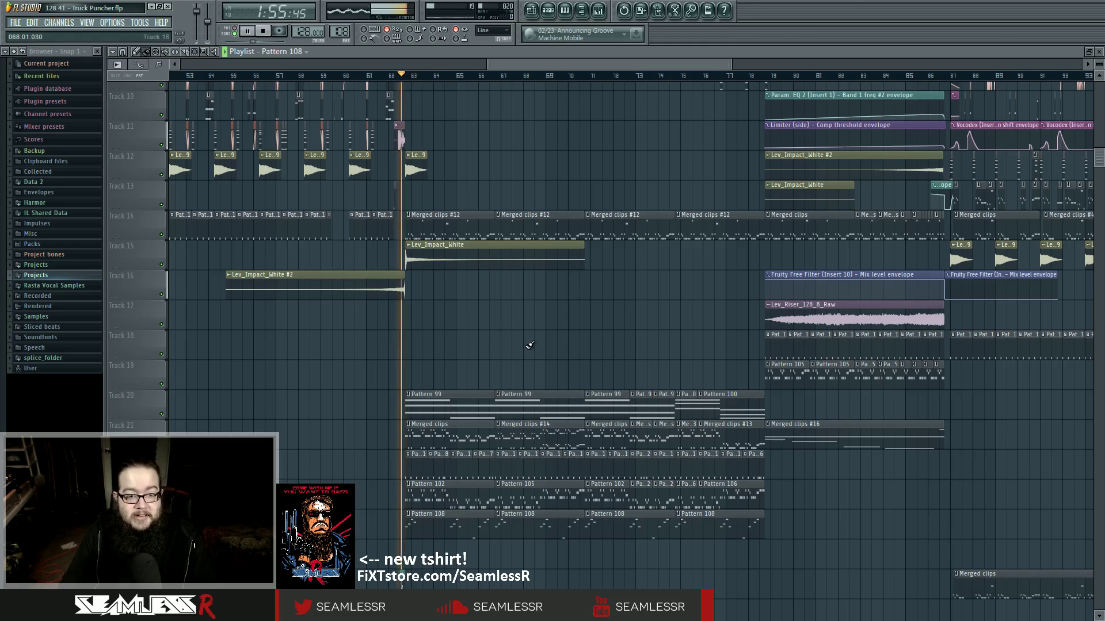
pyautogui.press('space')
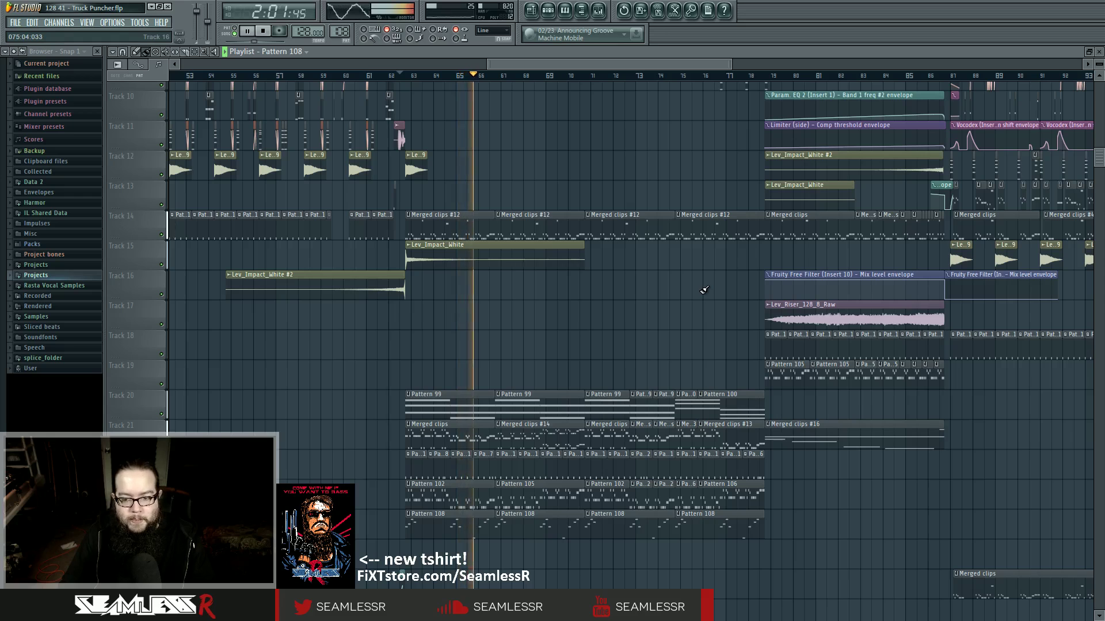
pyautogui.press('space')
# Open Merged clips #16 to examine its Harmor #2 notes and briefly play the pattern.
pyautogui.doubleClick(788, 436)
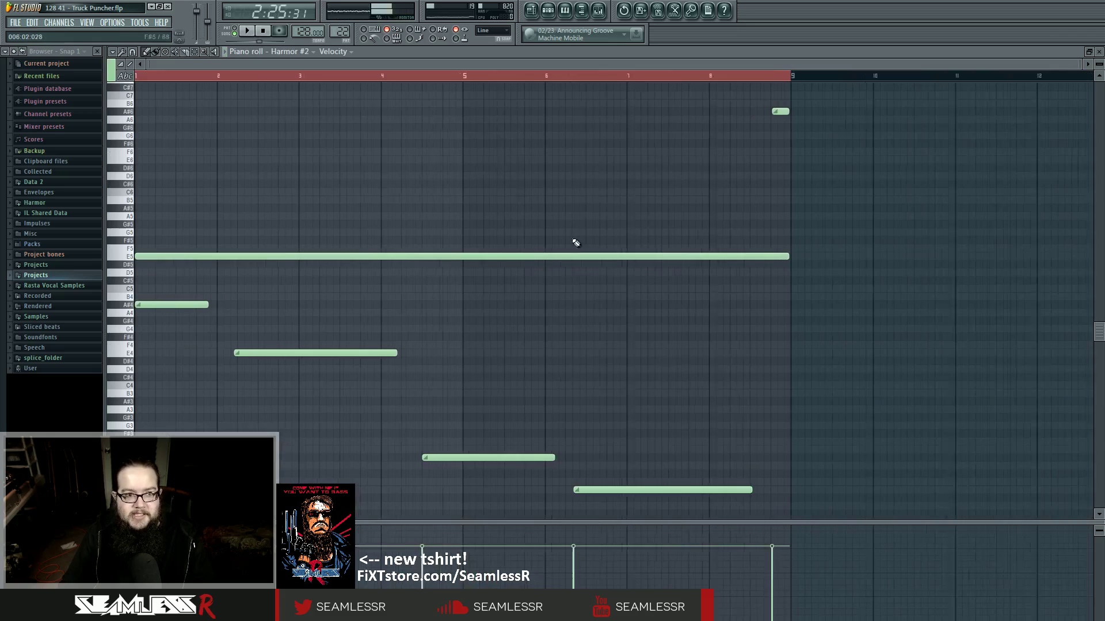
pyautogui.press('space')
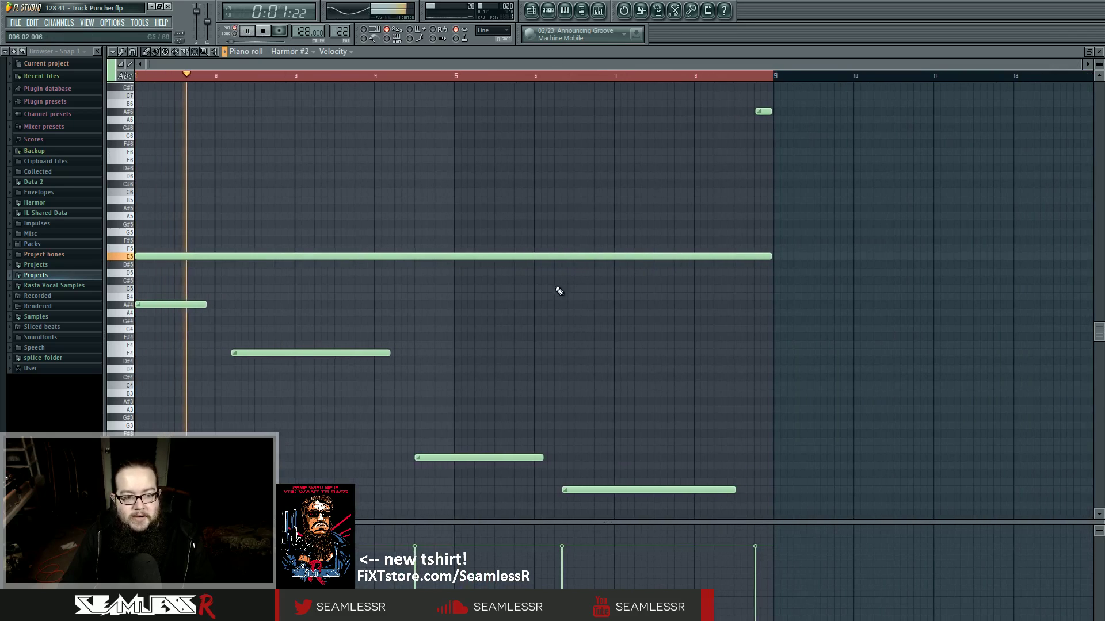
pyautogui.click(554, 11)
pyautogui.click(554, 12)
pyautogui.press('space')
# Check the Harmor #2 channel in the channel rack and audition the final part of Merged clips #16.
pyautogui.click(548, 10)
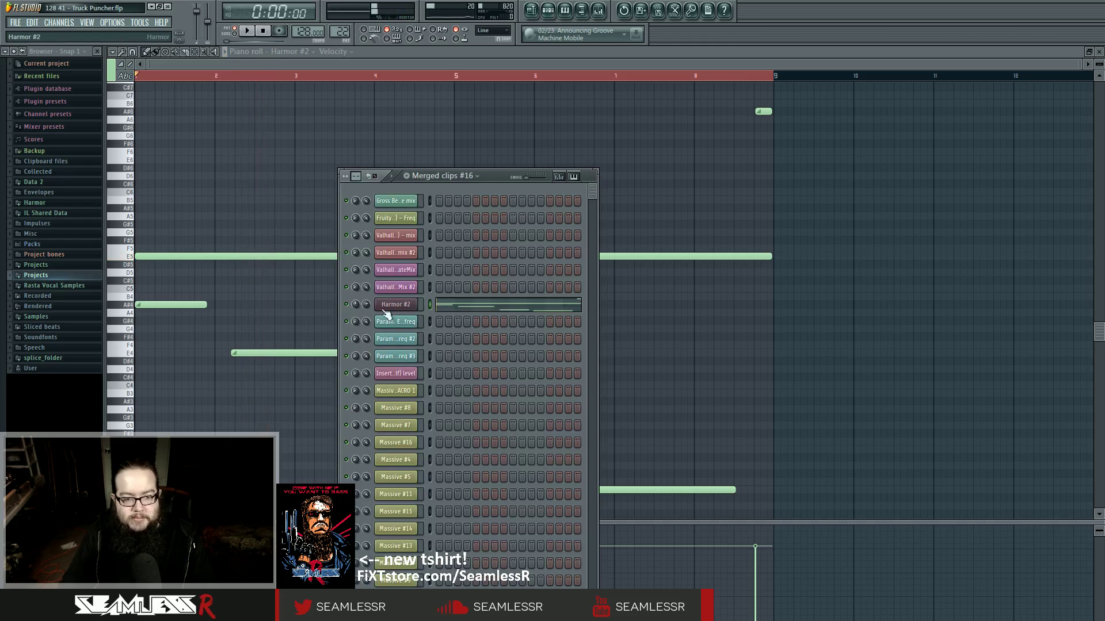
pyautogui.press('F6')
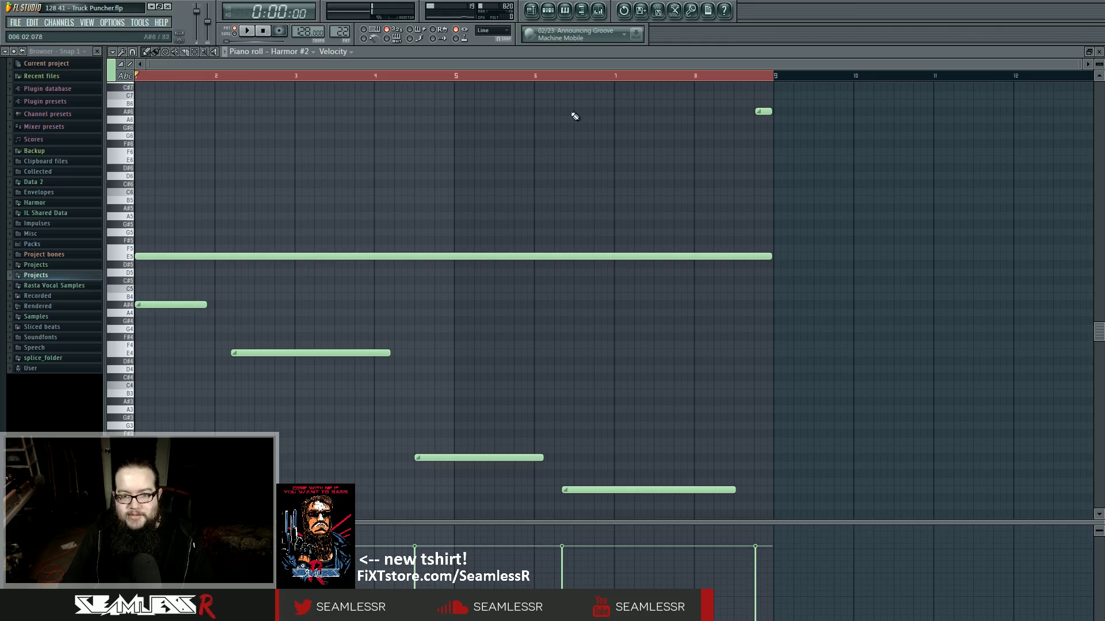
pyautogui.click(581, 82)
pyautogui.click(732, 80)
pyautogui.press('space')
# Examine the playlist arrangement around the build-up that contains Merged clips #16 and Pattern 105, placing the playhead at its end.
pyautogui.press('F5')
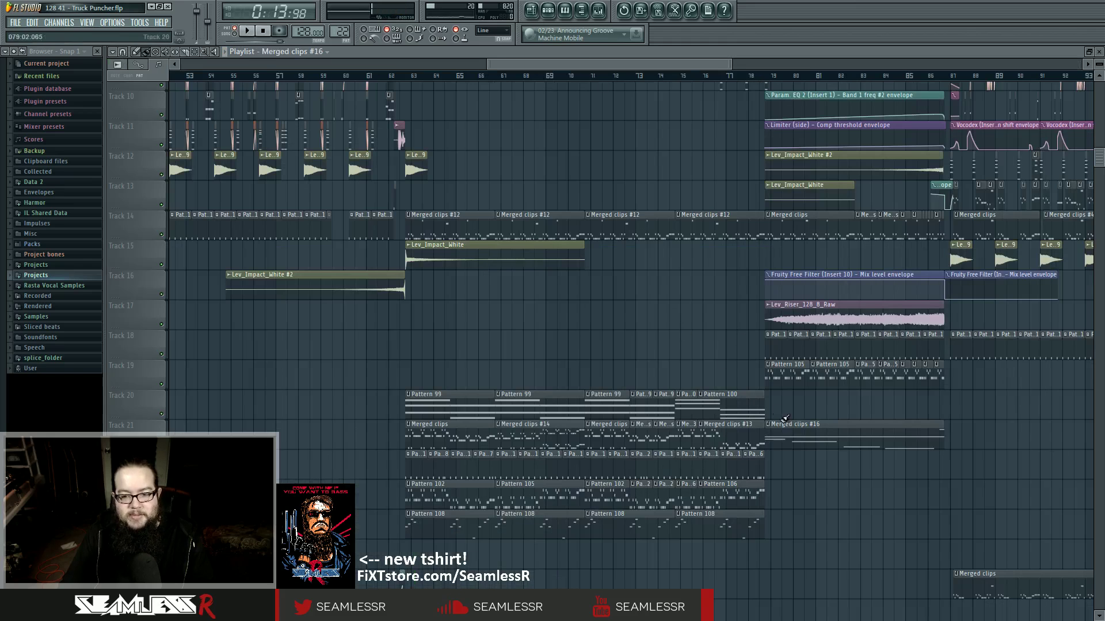
pyautogui.scroll(-6, 635, 326)
pyautogui.moveTo(431, 463); pyautogui.dragTo(544, 497)
pyautogui.scroll(4, 364, 303)
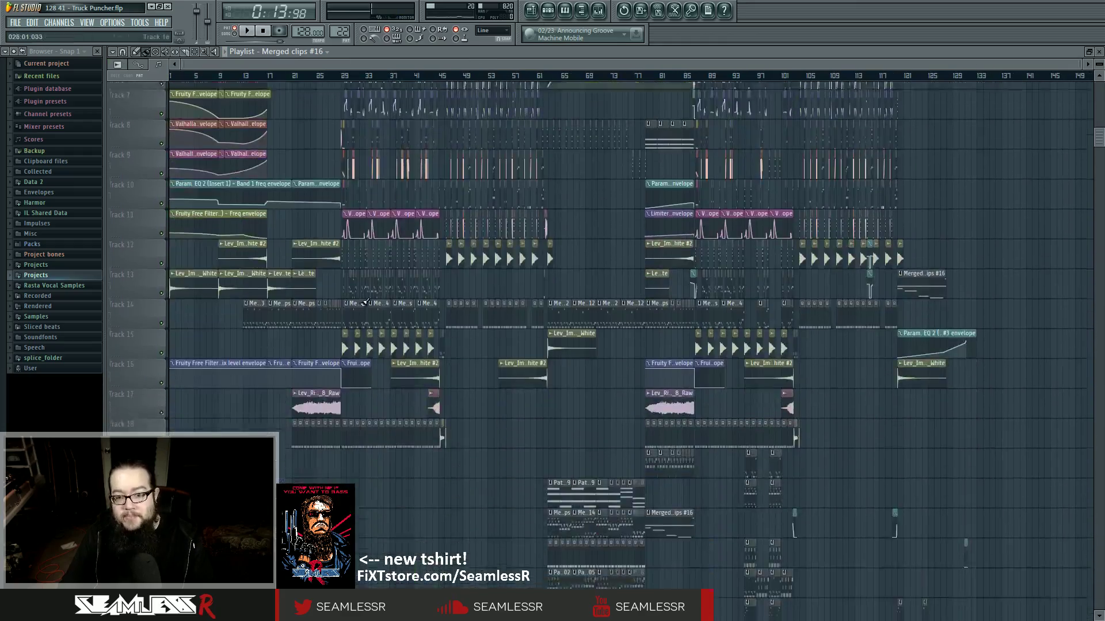
pyautogui.scroll(5, 680, 357)
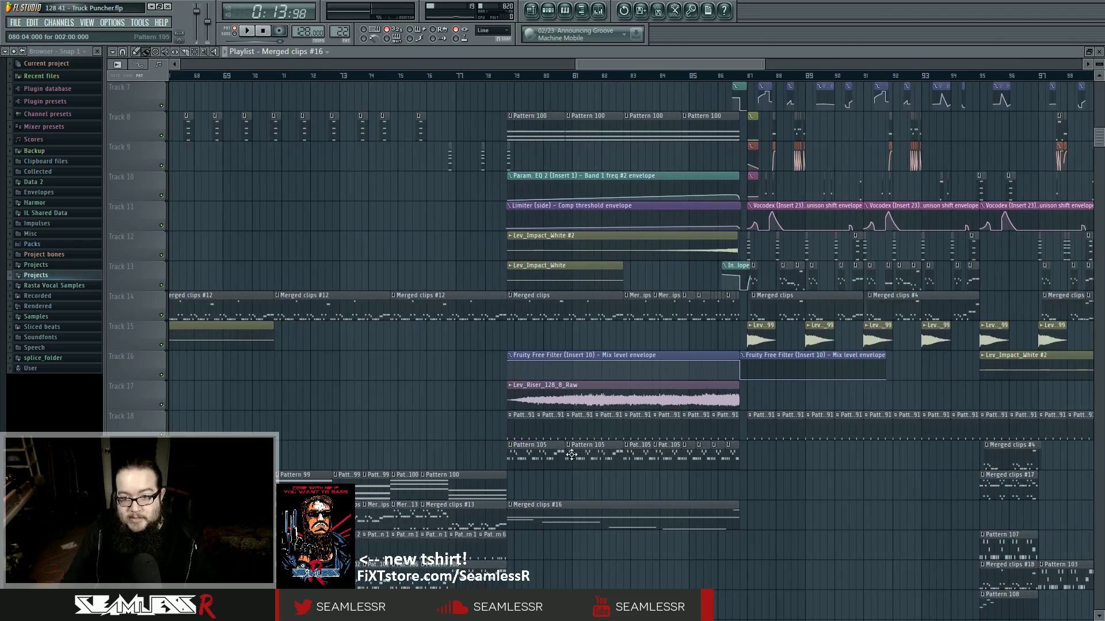
pyautogui.moveTo(711, 76); pyautogui.dragTo(740, 78)
pyautogui.moveTo(779, 325)
pyautogui.mouseDown()
pyautogui.moveTo(477, 351)
pyautogui.moveTo(461, 435)
pyautogui.mouseUp()
pyautogui.scroll(-3, 461, 434)
pyautogui.scroll(3, 458, 460)
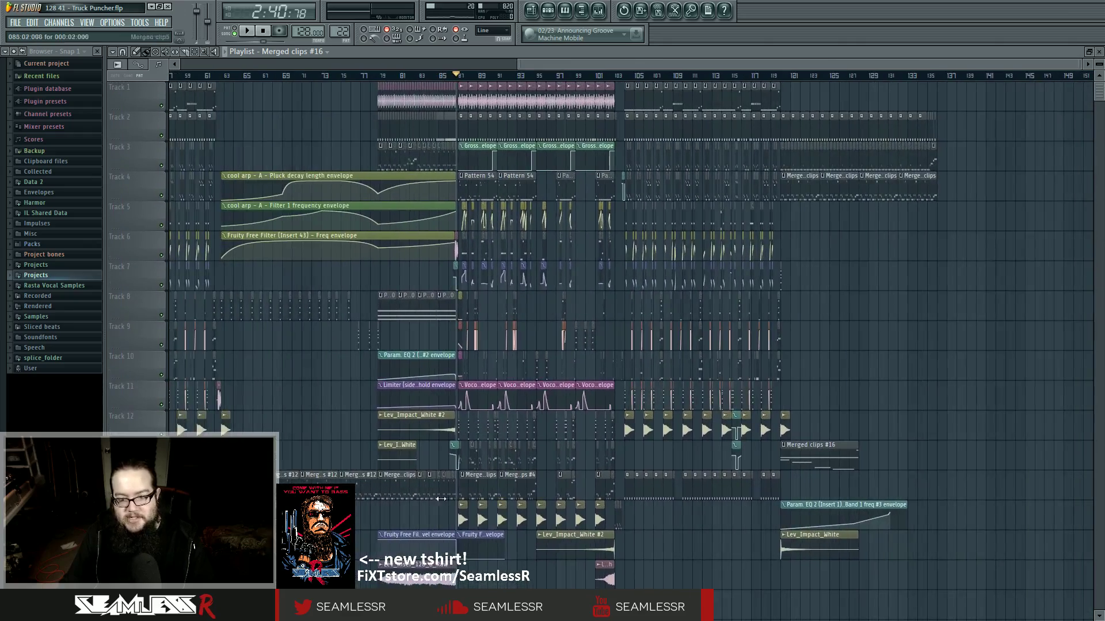
# Play the second drop from just before bar 95, where Merged clips #17 and Pattern 107 come in.
pyautogui.scroll(3, 454, 488)
pyautogui.moveTo(454, 488); pyautogui.dragTo(416, 179)
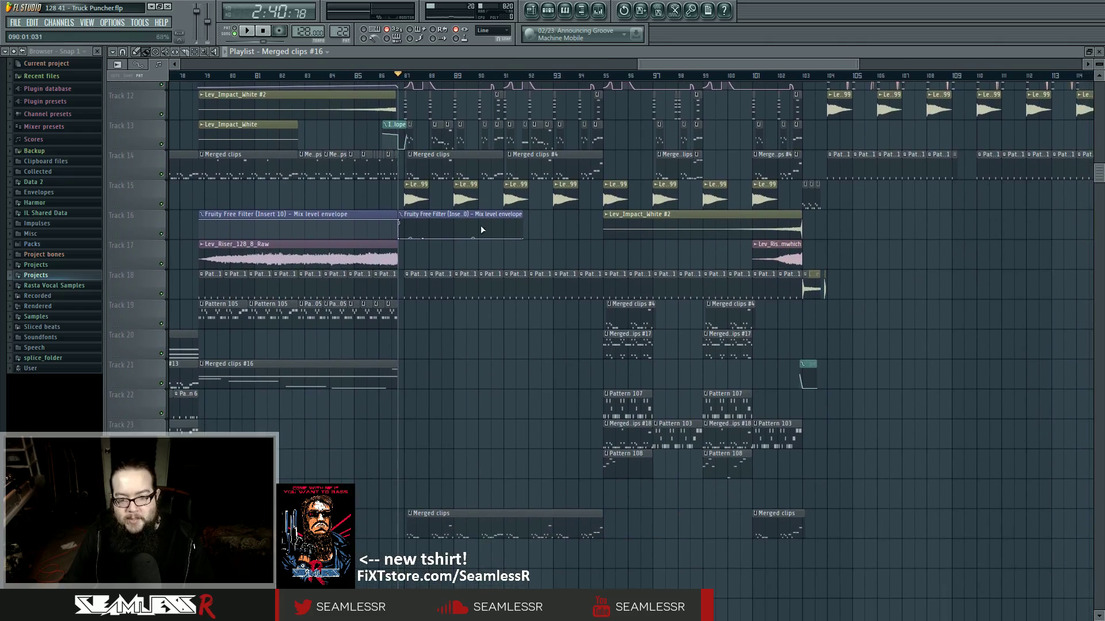
pyautogui.click(591, 75)
pyautogui.press('space')
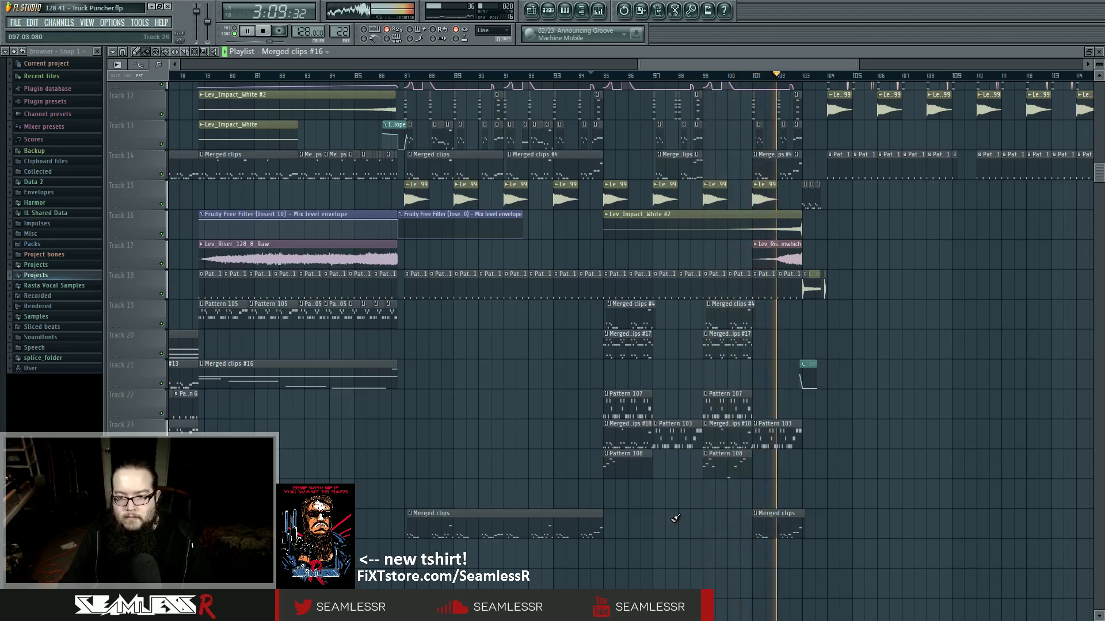
pyautogui.press('space')
# Inspect the Lev_Riser_128_2_Jamwhich and Lev_Crash_99 samples in their channel settings.
pyautogui.doubleClick(780, 250)
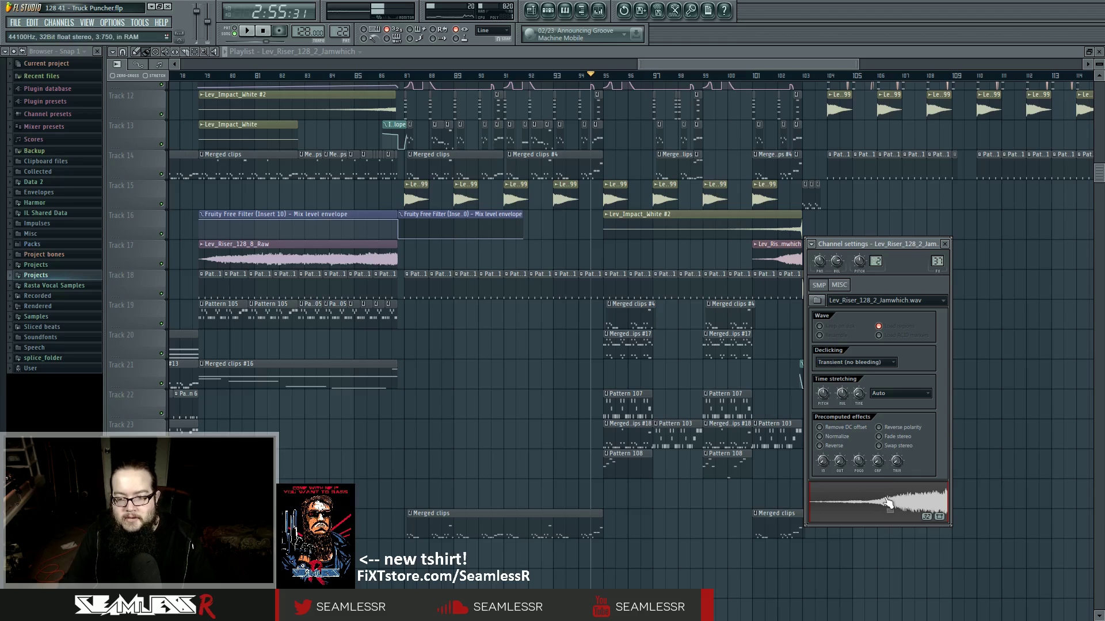
pyautogui.moveTo(511, 338); pyautogui.dragTo(782, 364)
pyautogui.doubleClick(733, 218)
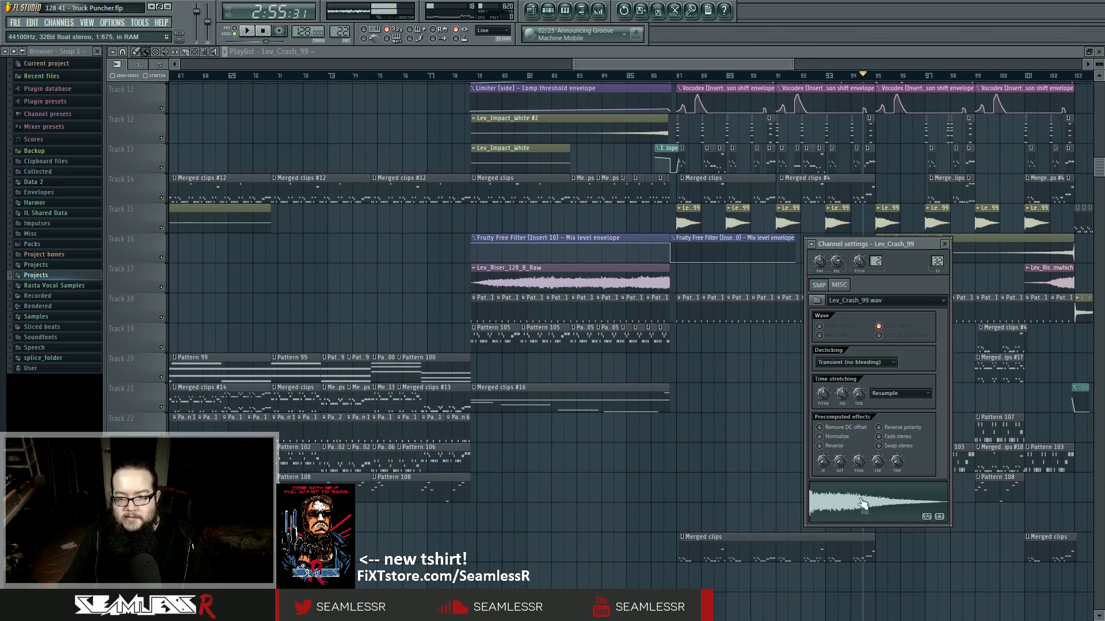
pyautogui.press('Escape')
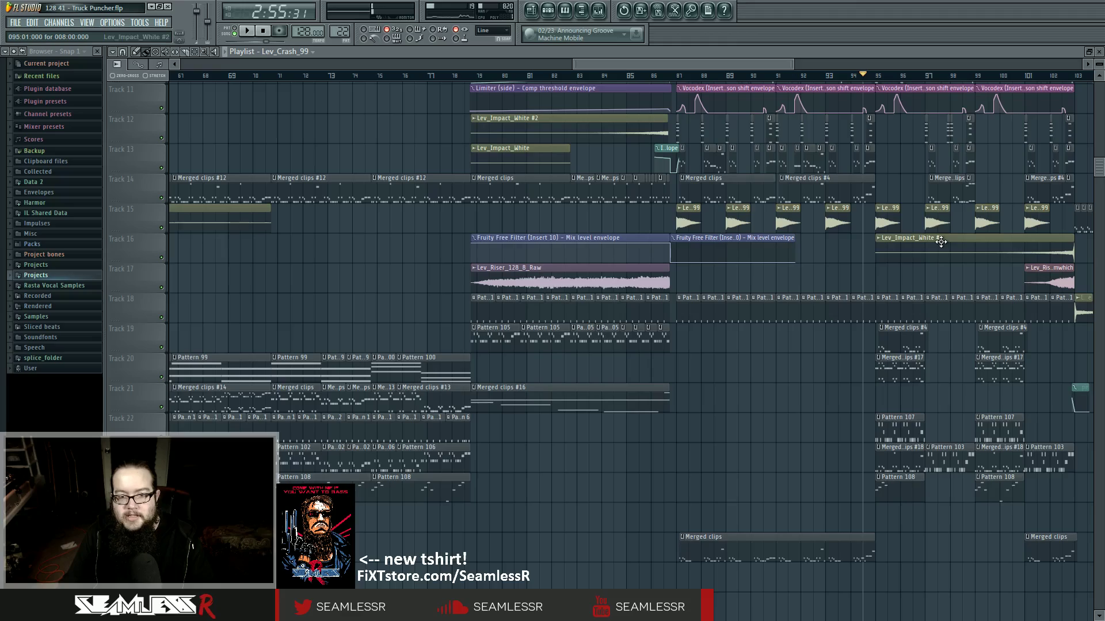
# Look over the crash, impact and riser clips in the first drop, checking the Lev_Riser_128_2_Jamwhich clip.
pyautogui.moveTo(753, 320); pyautogui.dragTo(645, 518)
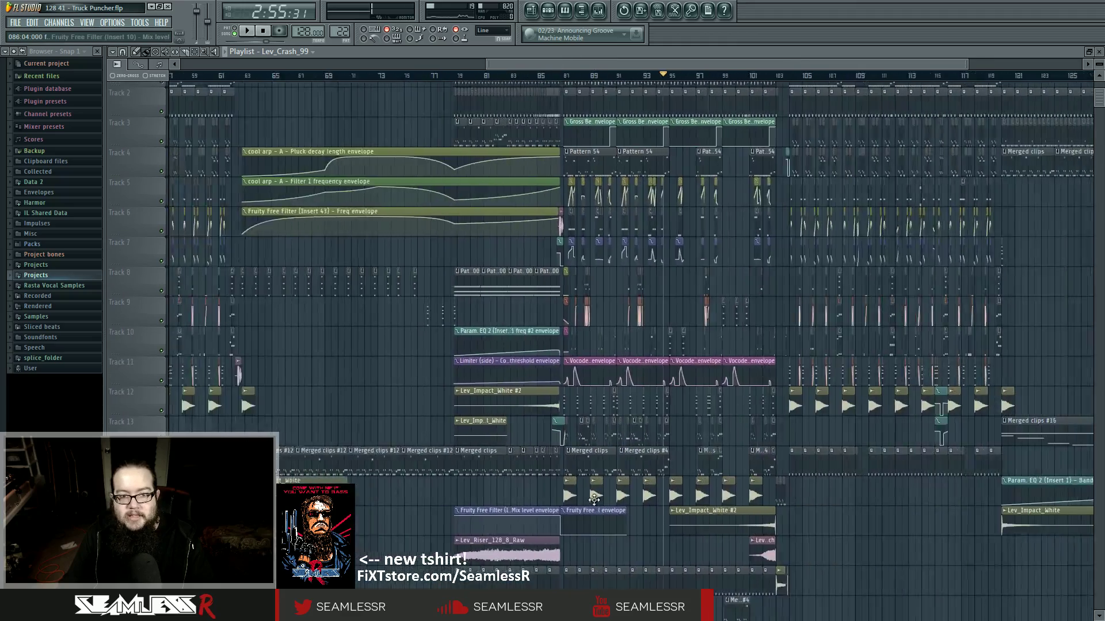
pyautogui.scroll(-4, 677, 444)
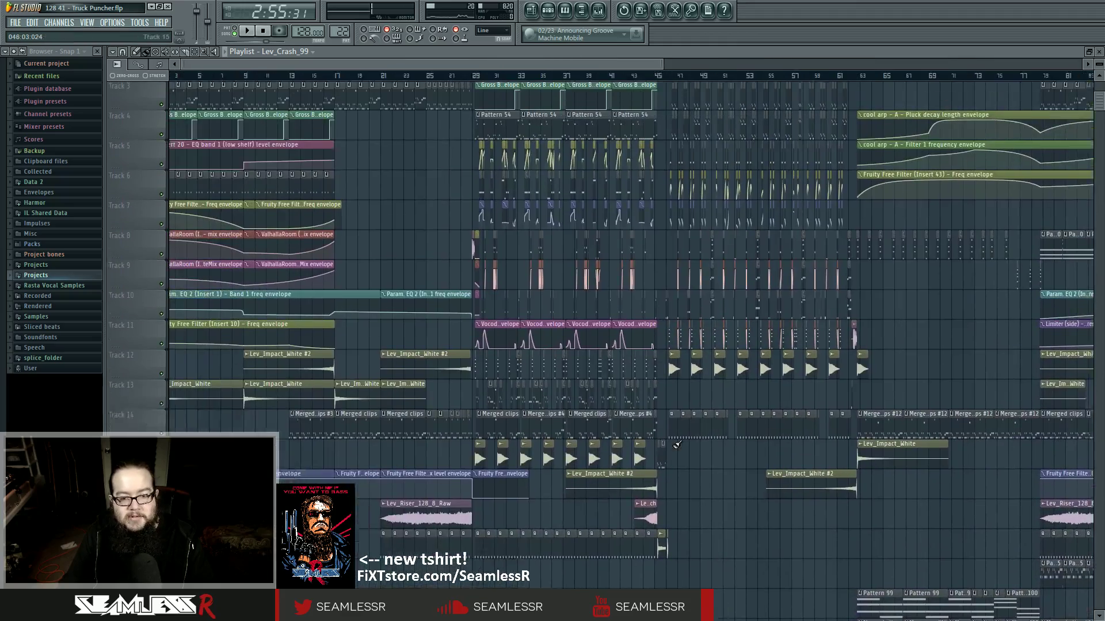
pyautogui.moveTo(676, 444); pyautogui.dragTo(694, 466)
pyautogui.click(664, 535)
pyautogui.press('Escape')
pyautogui.scroll(1, 698, 527)
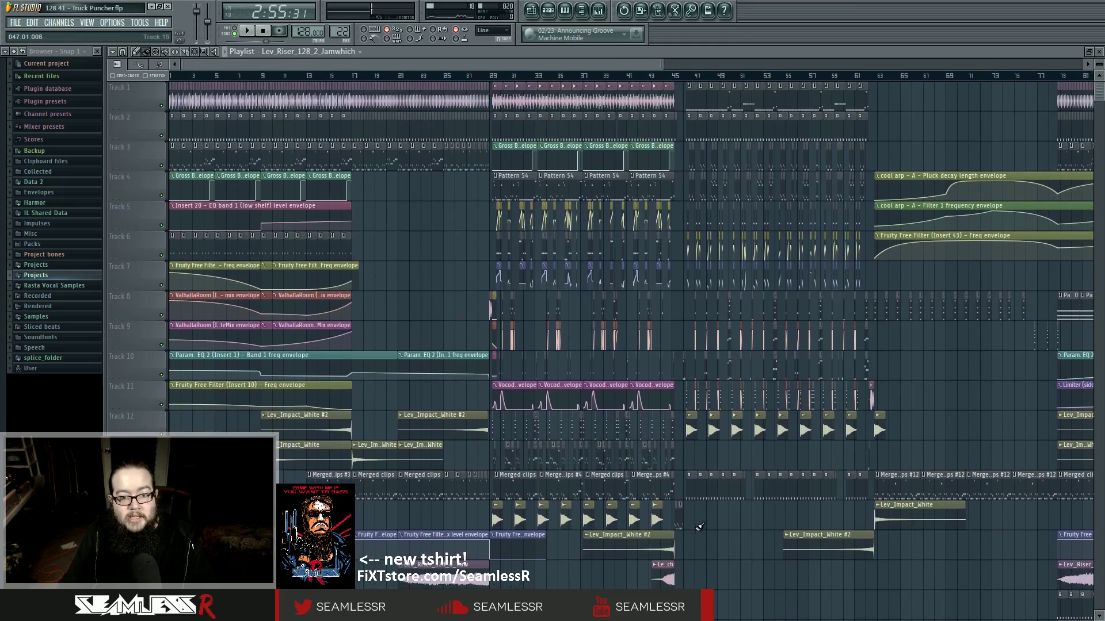
# Look over the full playlist arrangement from the intro to the closing section.
pyautogui.hscroll(5, 725, 533)
pyautogui.hscroll(8, 769, 373)
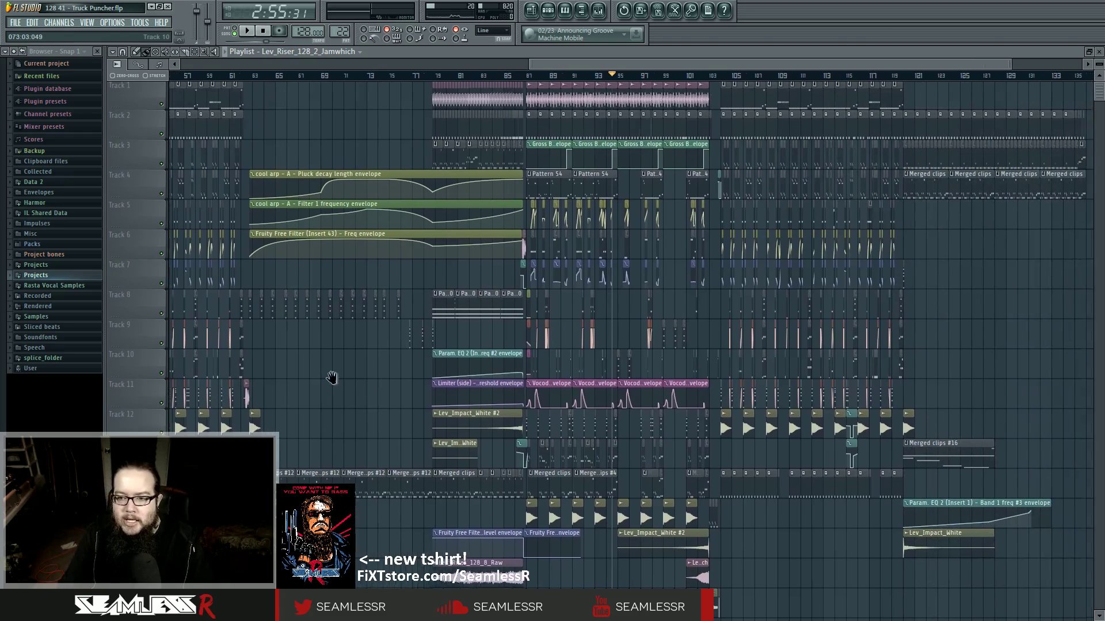
pyautogui.hscroll(-6, 402, 391)
pyautogui.scroll(-4, 512, 405)
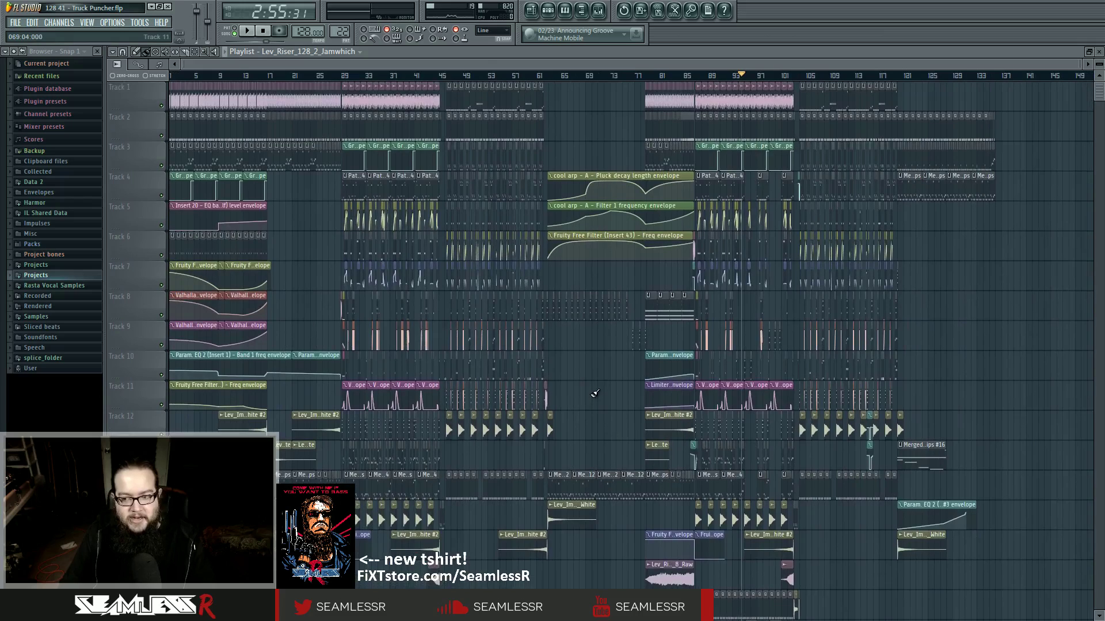
pyautogui.hscroll(5, 594, 395)
pyautogui.scroll(-3, 632, 385)
pyautogui.scroll(3, 734, 369)
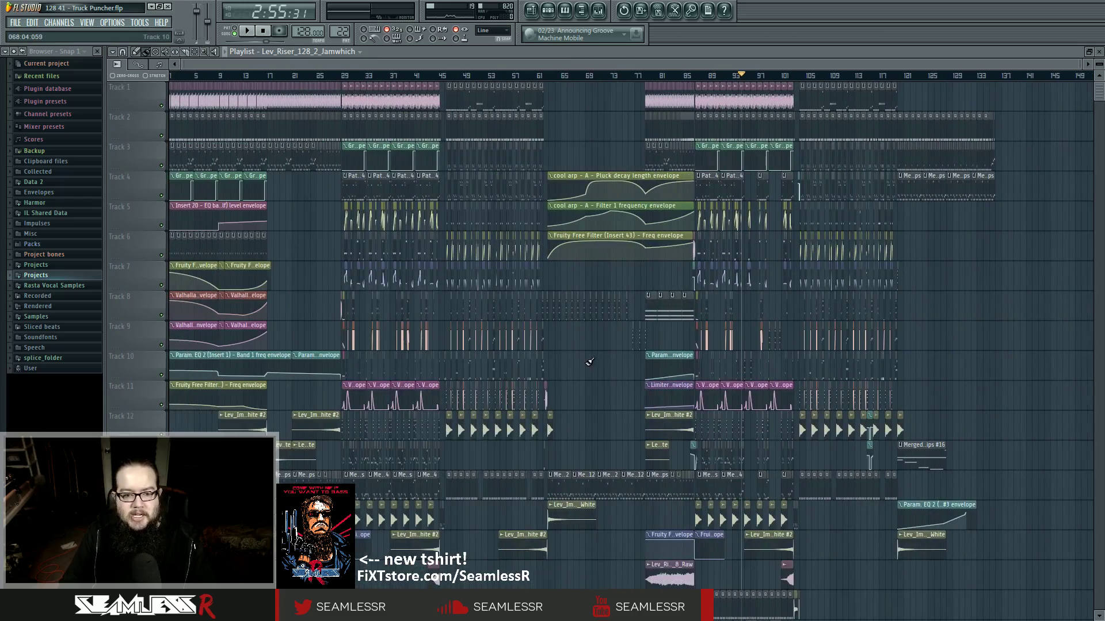
pyautogui.scroll(-5, 594, 360)
pyautogui.scroll(5, 466, 487)
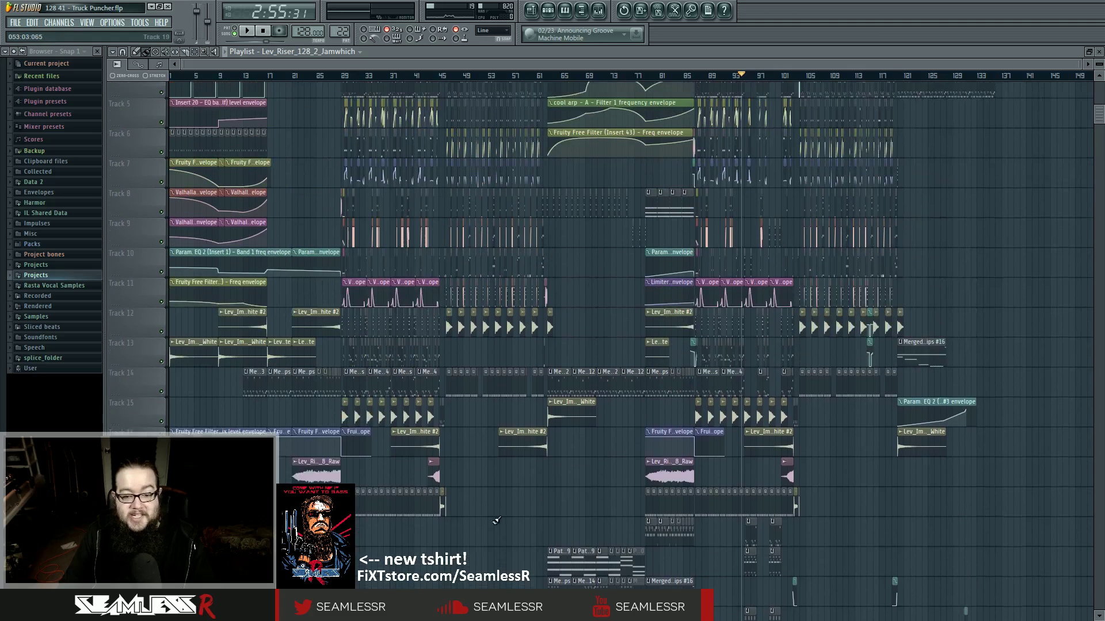